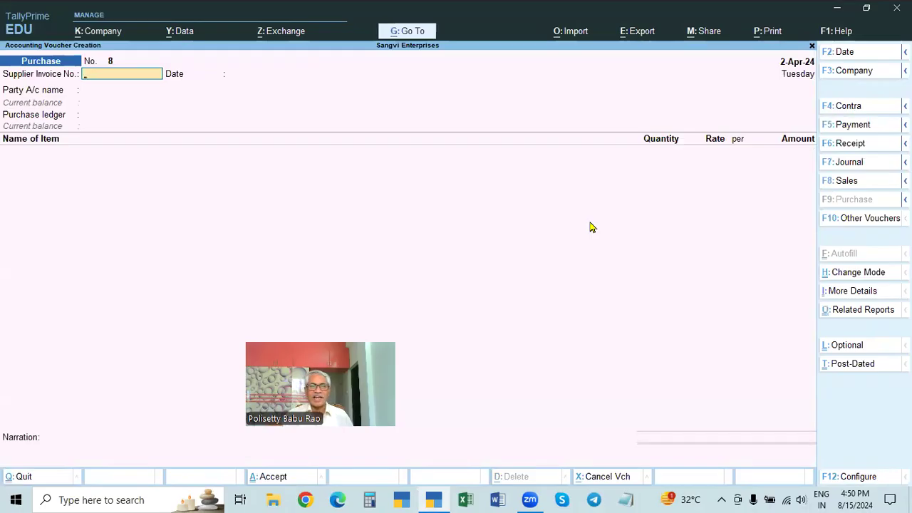
Enter supplier invoice number 225 in the purchase voucher and accept 2-Apr-24 as the invoice date
type("225")
key("Return")
key("Return")
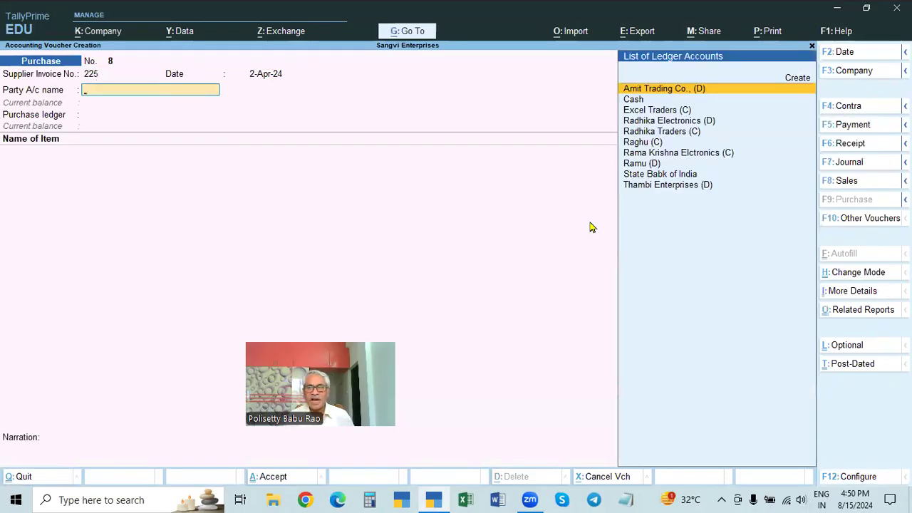
Choose Radhika Traders (C) as the party account of the purchase voucher
key("Down")
key("Down")
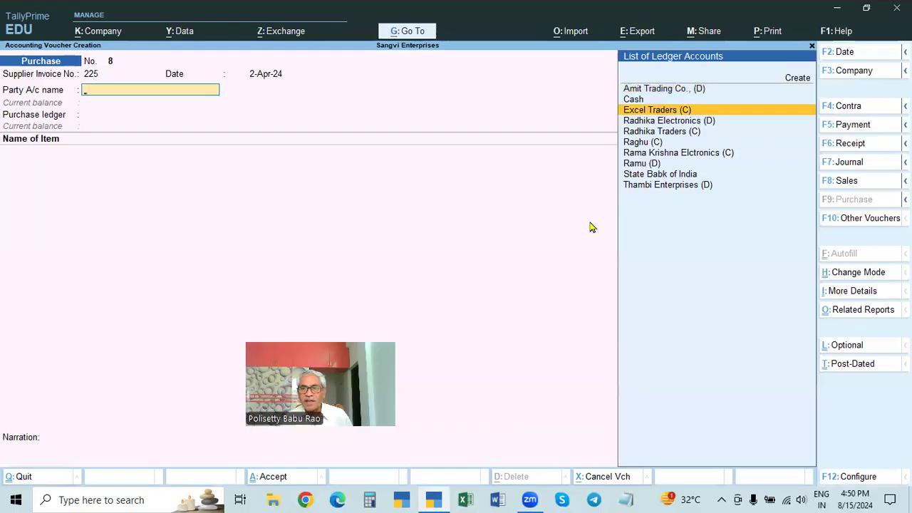
key("Down")
key("Down")
key("Down")
key("Down")
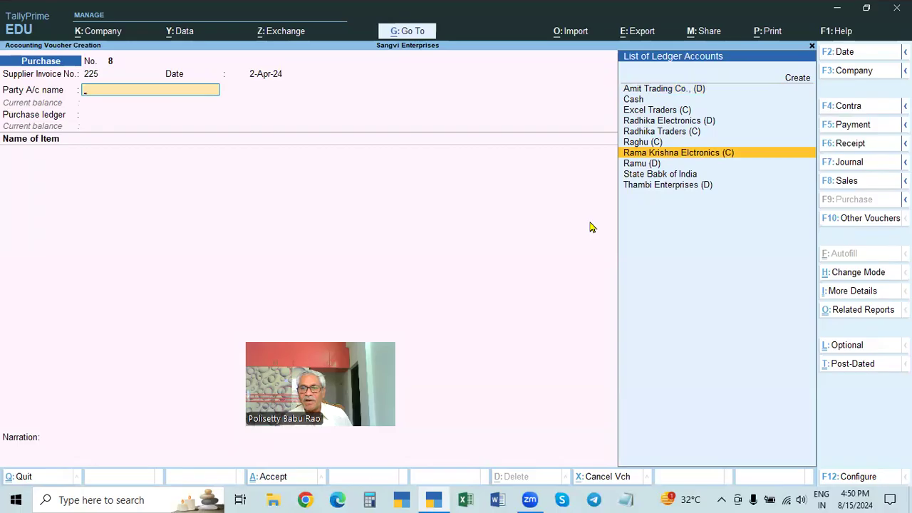
key("Up")
key("Up")
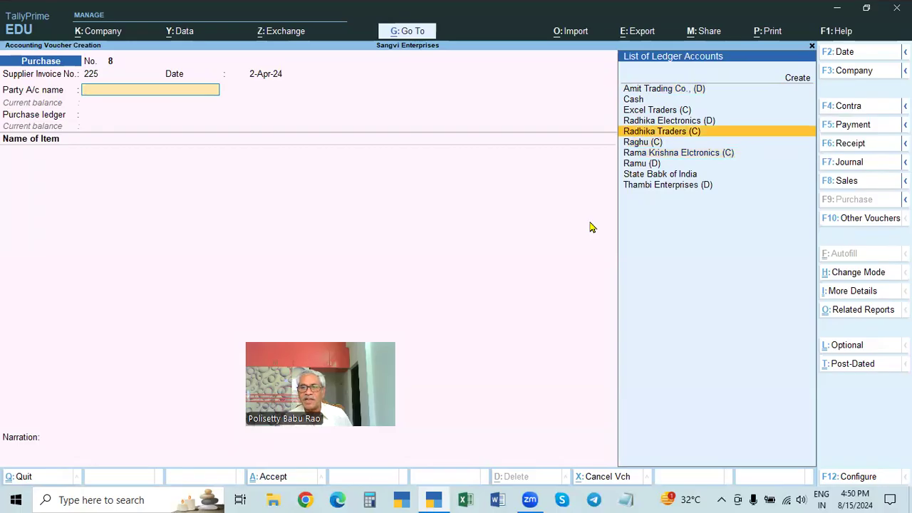
key("Return")
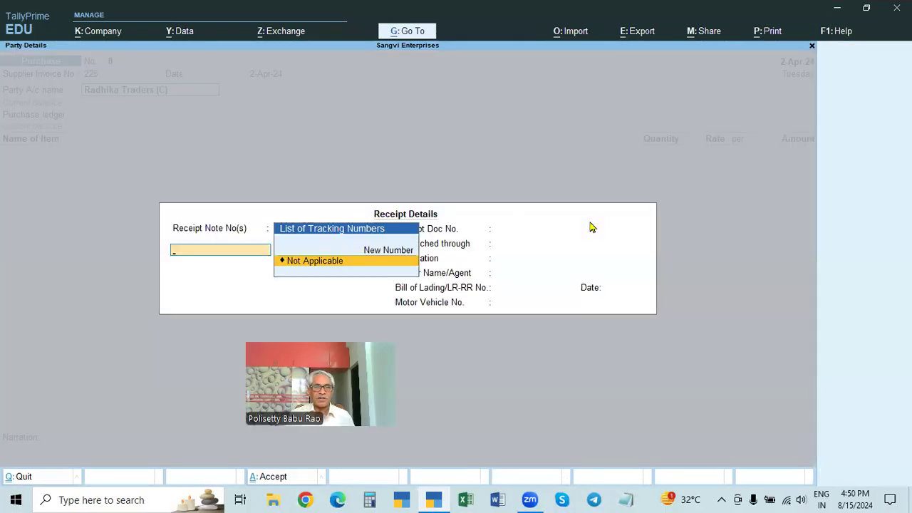
Accept the party details without a receipt note and set the purchase ledger to Purchases
key("Escape")
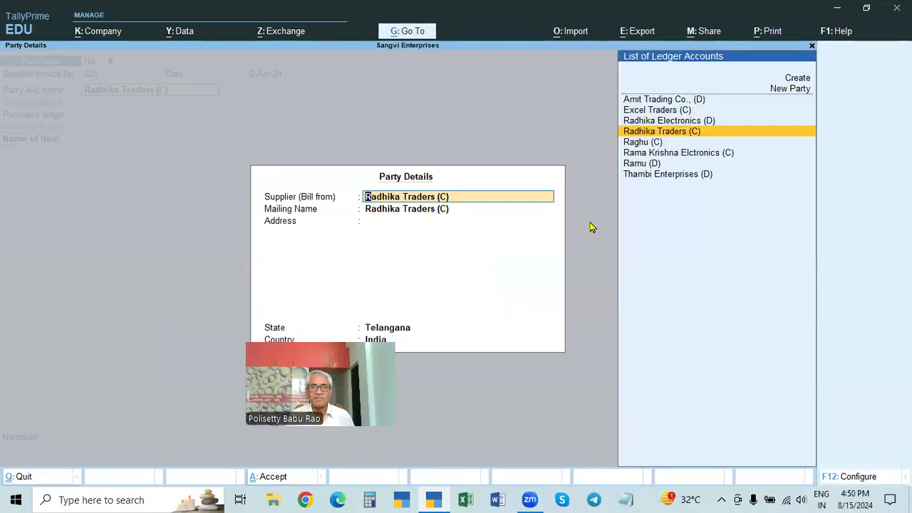
key("Return")
key("ctrl+a")
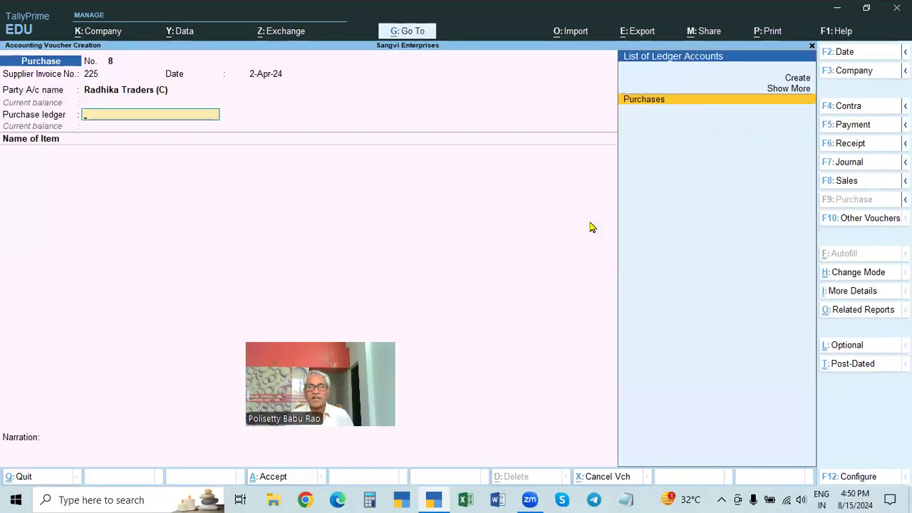
key("Return")
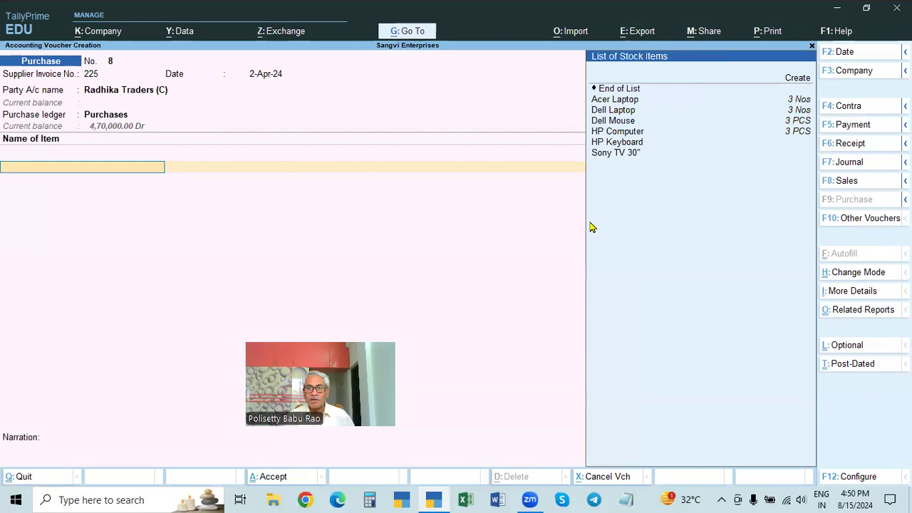
Add HP Keyboard as the first stock item with its tracking number set to Not Applicable
key("Down")
key("Down")
key("Down")
key("Down")
key("Down")
key("Down")
key("Down")
key("Up")
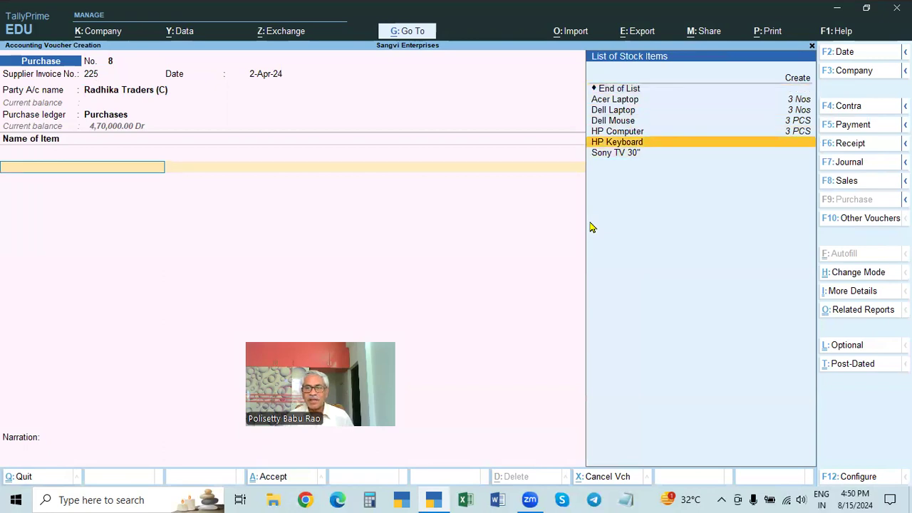
key("Return")
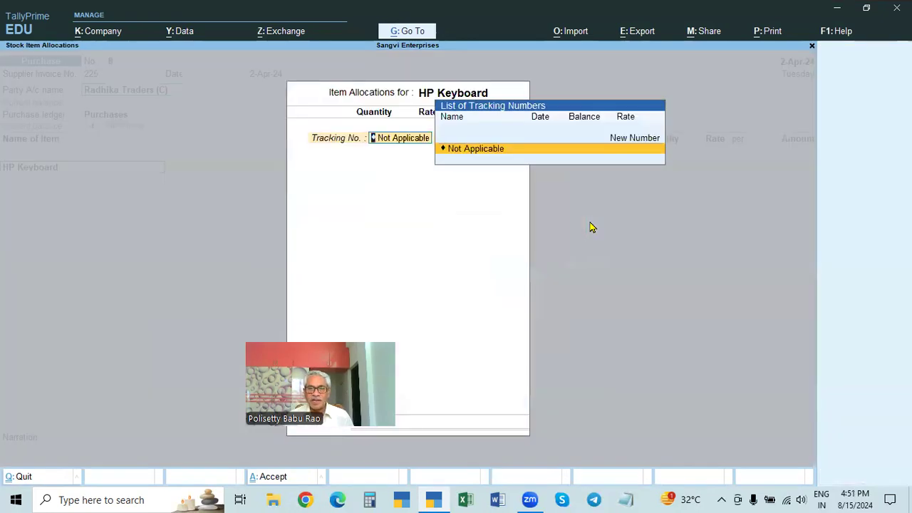
key("Return")
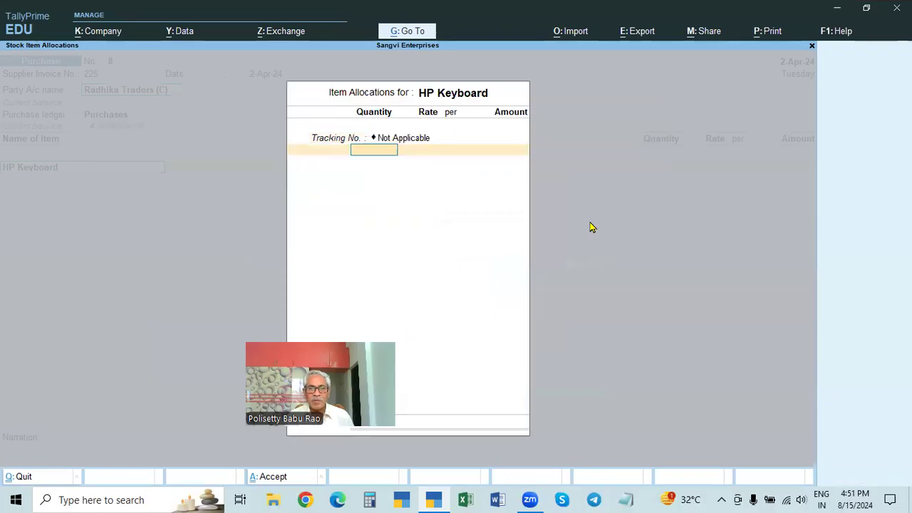
Allocate 10 PCS of HP Keyboard at a rate of 500 per piece and accept the item line
type("10")
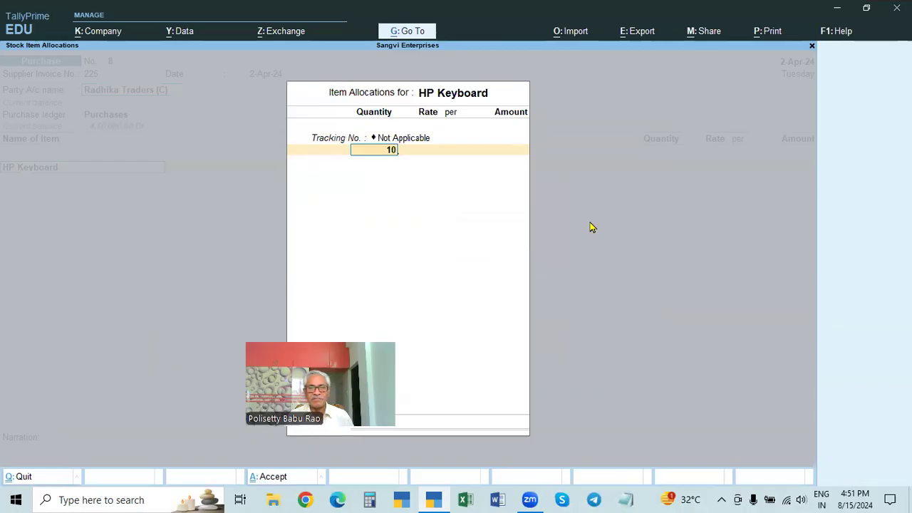
key("Return")
type("500")
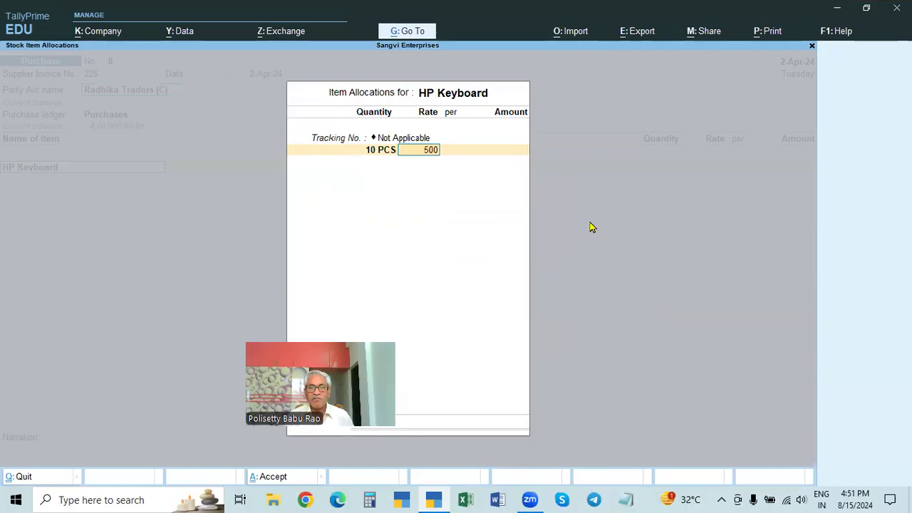
key("Return")
key("Return")
key("Return")
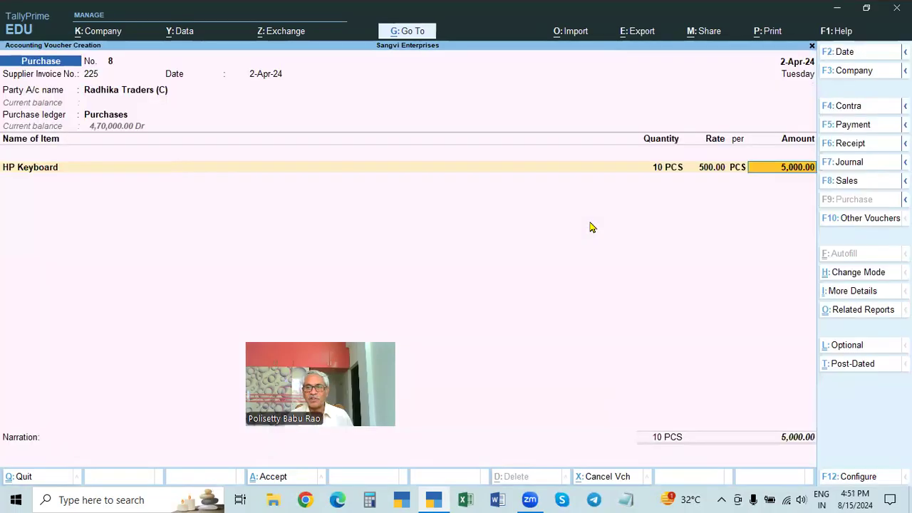
key("Return")
Add Sony TV 30" as the second stock item with its tracking number set to Not Applicable
key("Down")
key("Down")
key("Down")
key("Down")
key("Down")
key("Down")
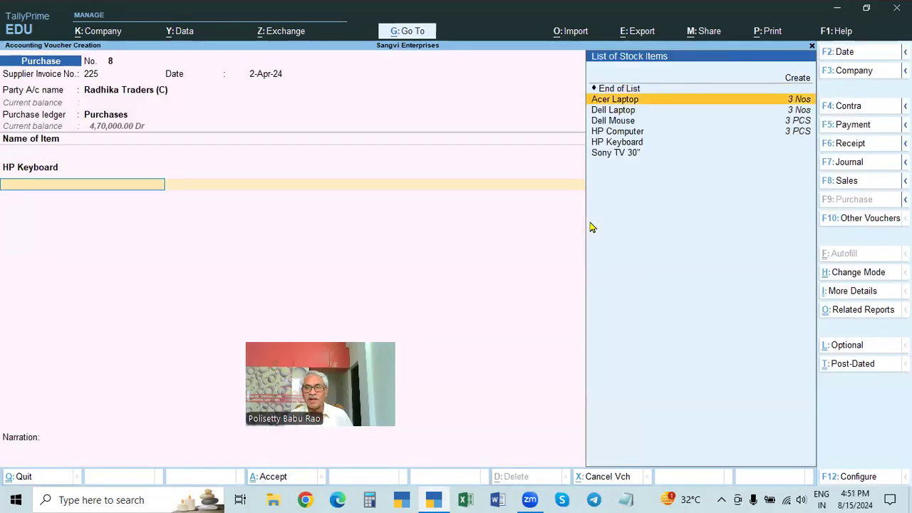
key("Return")
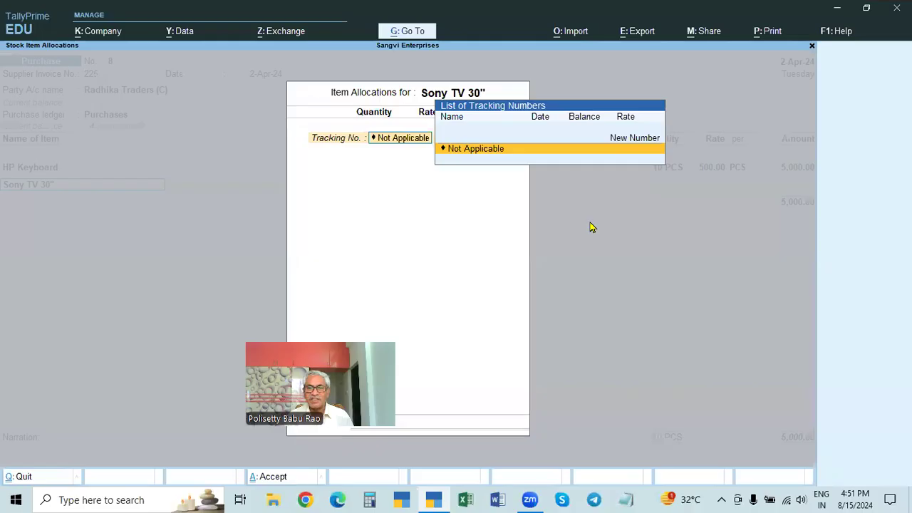
key("Return")
Allocate 5 PCS of Sony TV 30" at a rate of 35,000 per piece and end the item list
type("5")
key("Return")
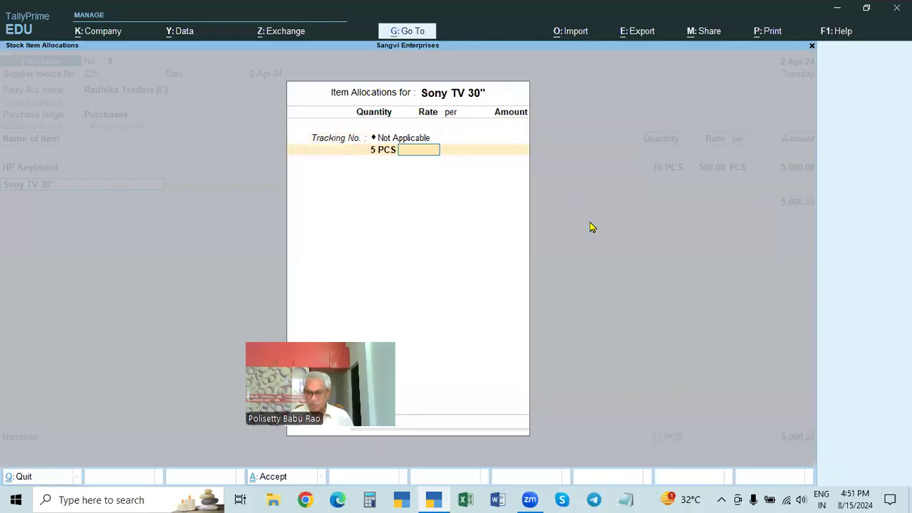
type("25")
key("BackSpace")
key("BackSpace")
type("3")
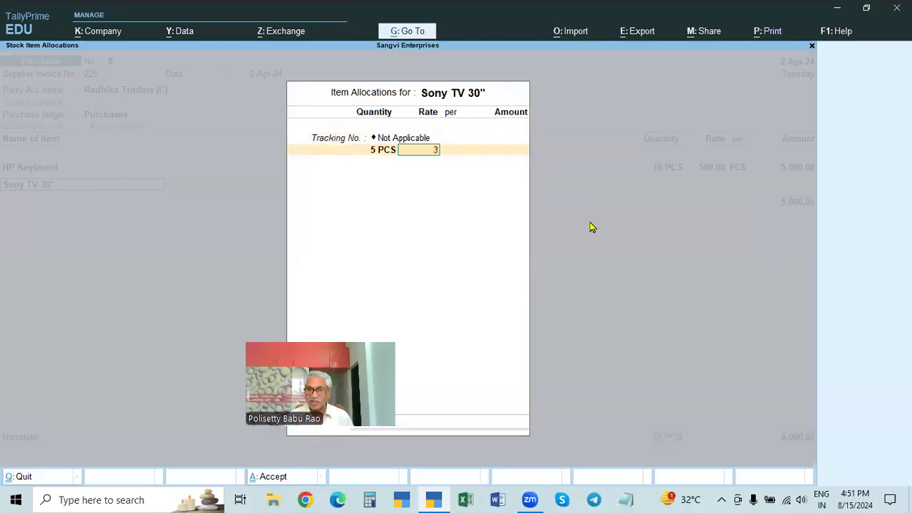
type("5,000")
key("Return")
key("Return")
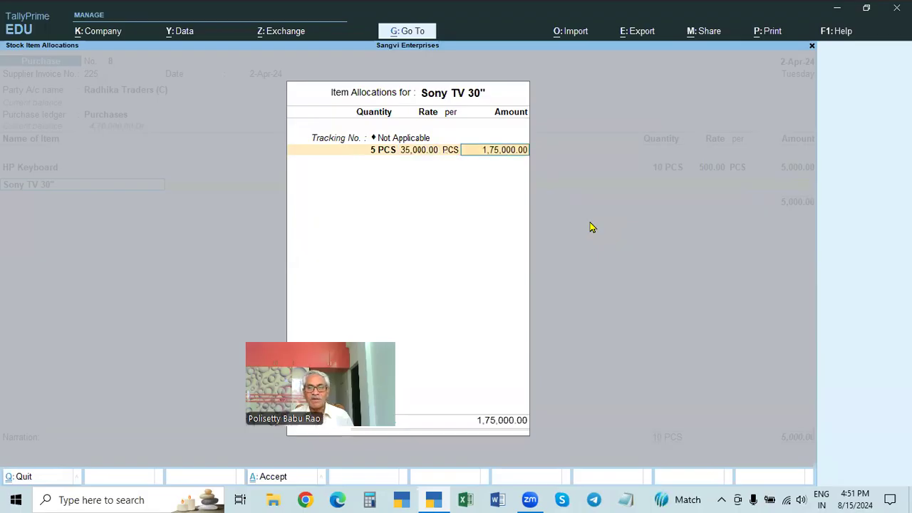
key("Return")
key("Return")
key("Return")
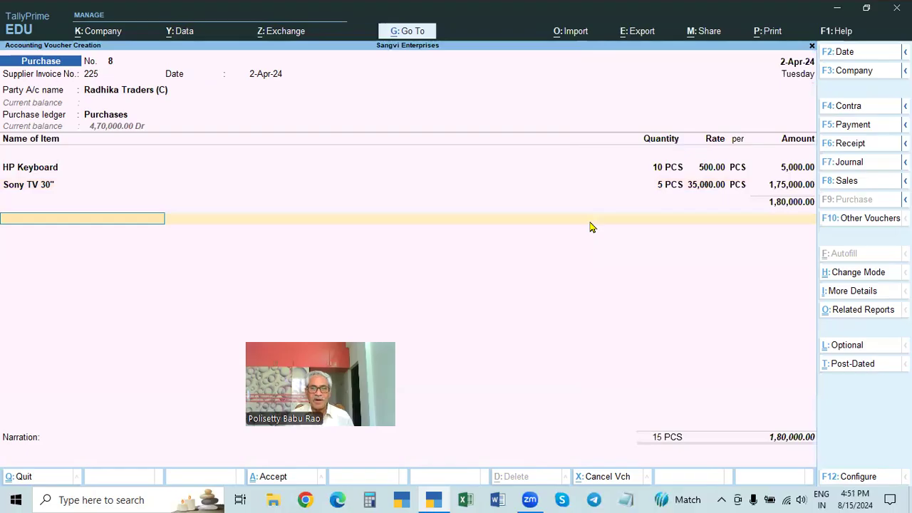
key("Return")
key("Return")
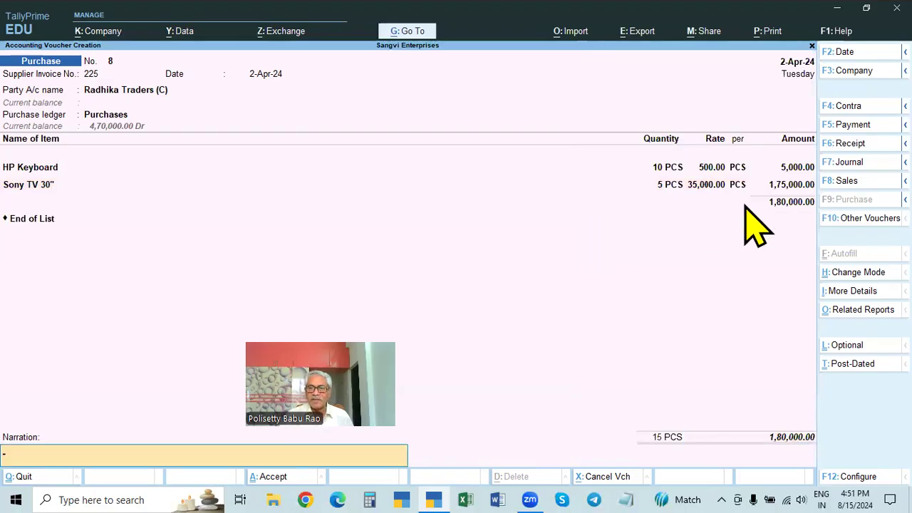
Review the item allocations of HP Keyboard and Sony TV 30" in the purchase voucher
left_click(781, 208)
key("Return")
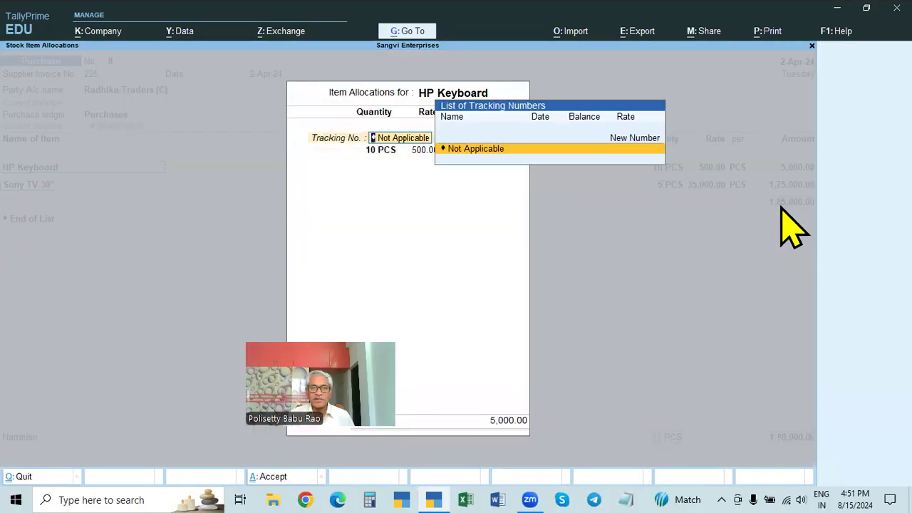
key("Return")
key("Return")
key("Return")
key("Return")
key("Return")
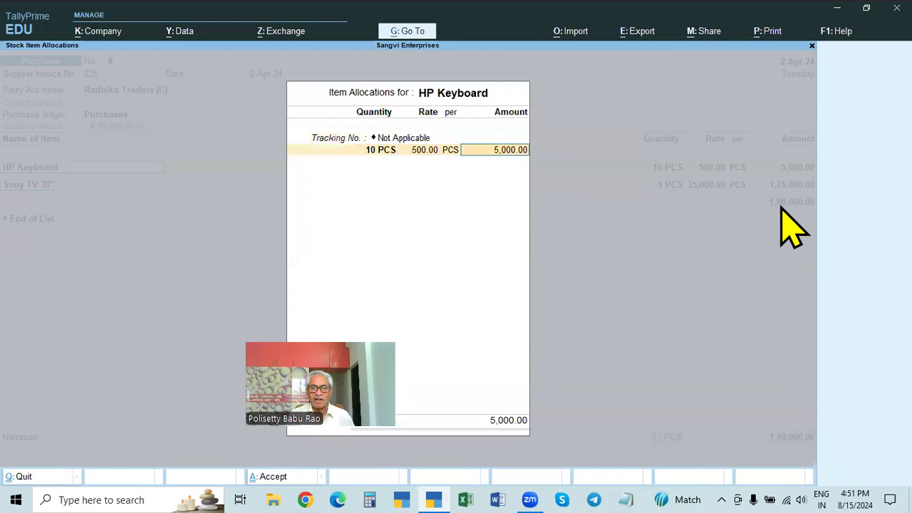
key("Return")
key("Return")
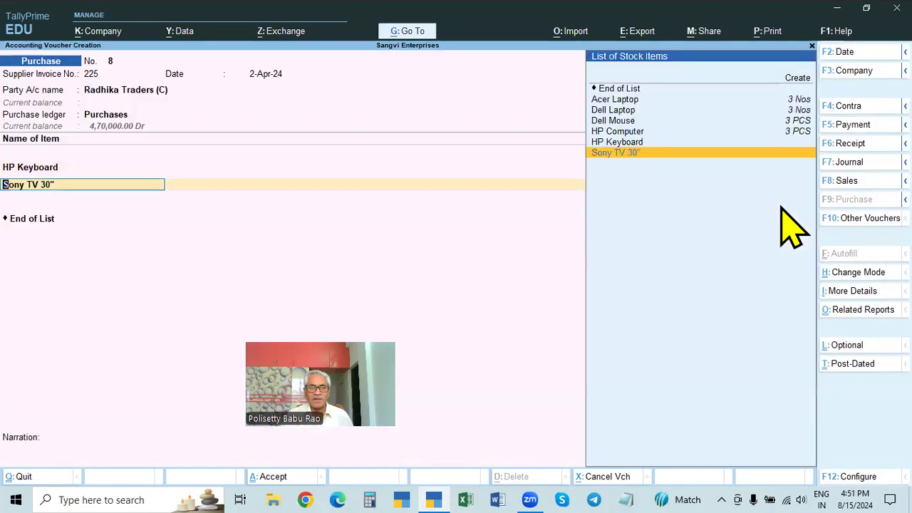
key("Return")
key("Return")
key("Return")
key("Return")
key("Return")
key("Return")
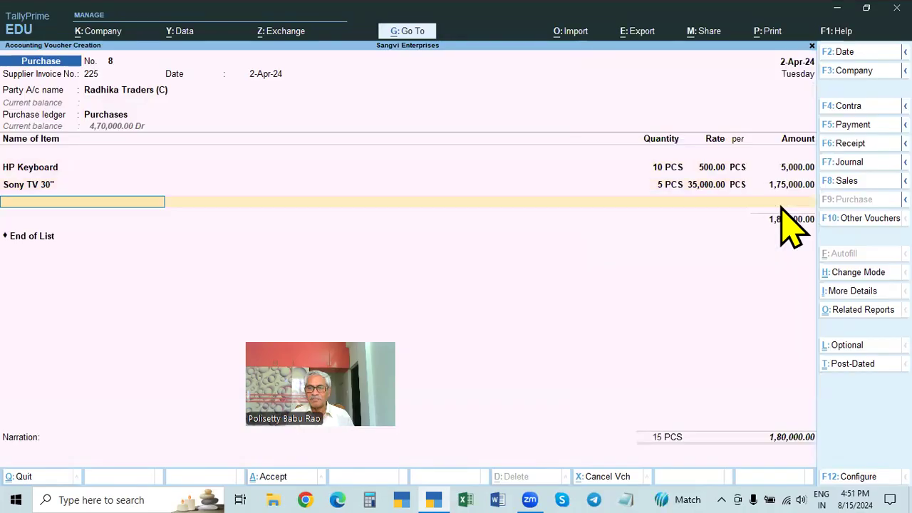
End the item entries and save the Radhika Traders purchase voucher
key("Return")
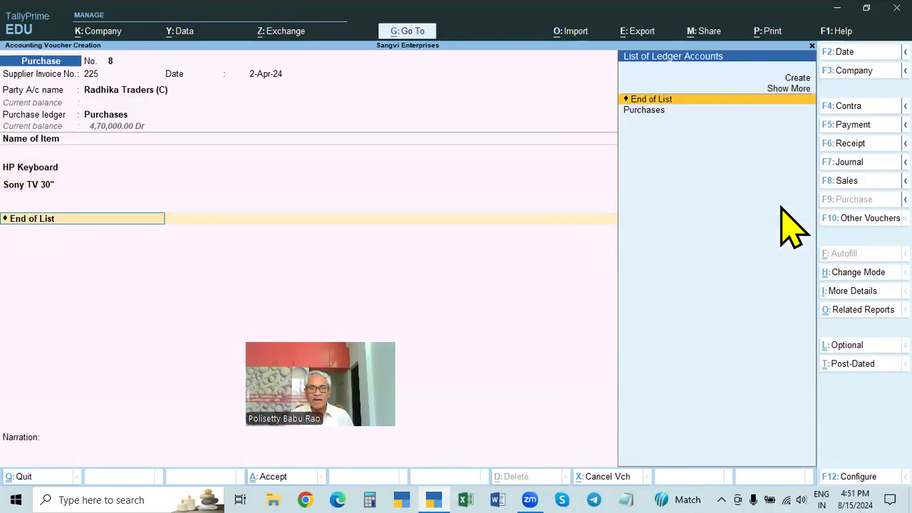
key("ctrl")
key("ctrl")
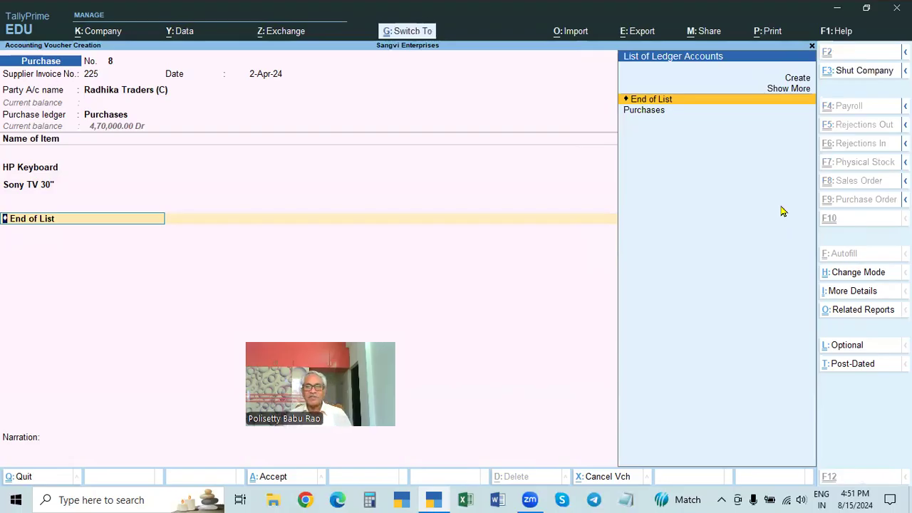
Open the Day Book and go to the Radhika Traders purchase voucher entry
key("Escape")
key("Down")
key("Return")
key("Down")
key("Down")
key("Down")
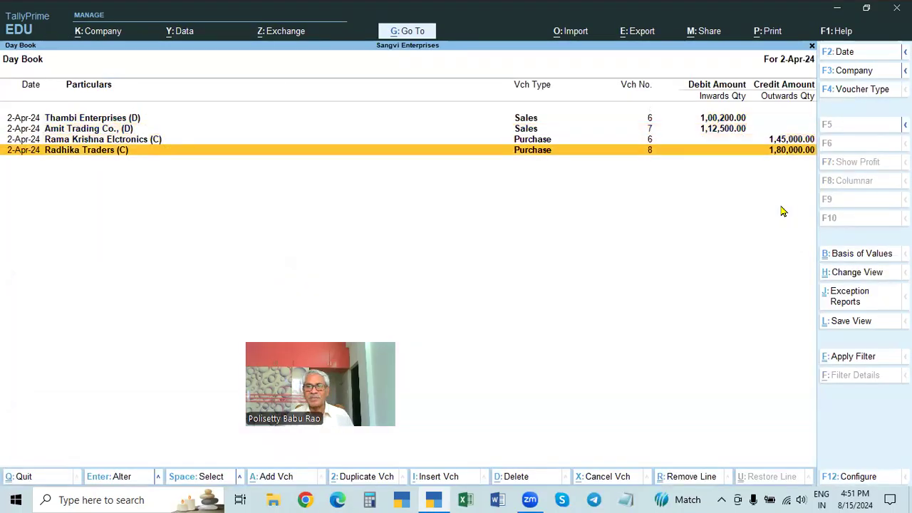
key("F1")
key("Escape")
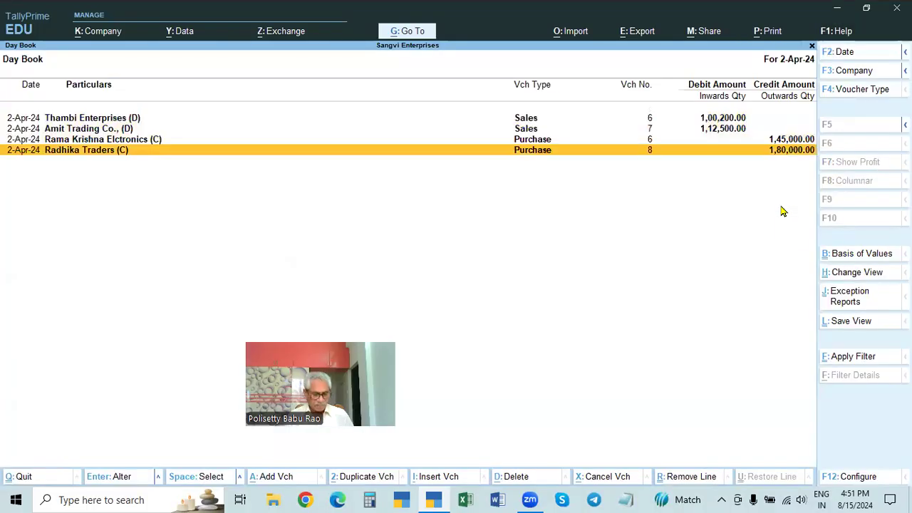
Set the Day Book period to 1-Apr-24 to 2-Apr-24
key("F2")
key("BackSpace")
key("Return")
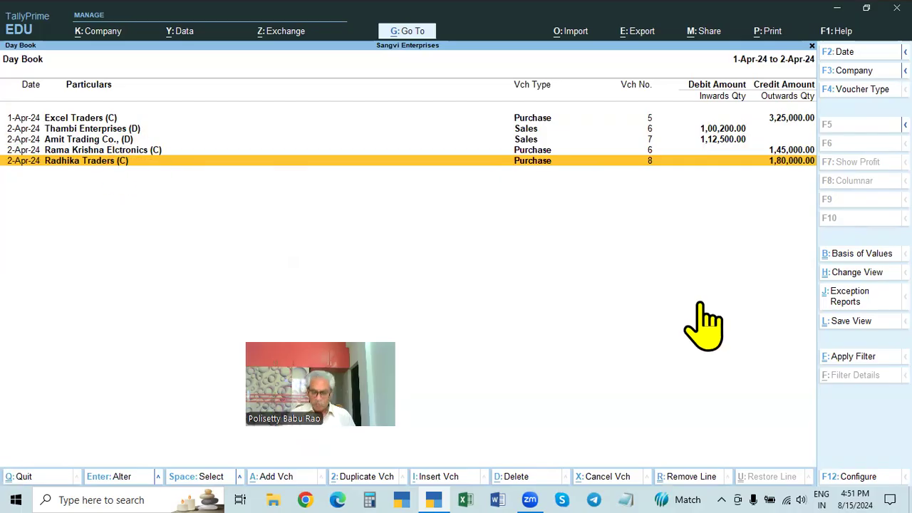
Leave the Day Book and start a new Sales voucher
key("Escape")
key("Up")
key("Return")
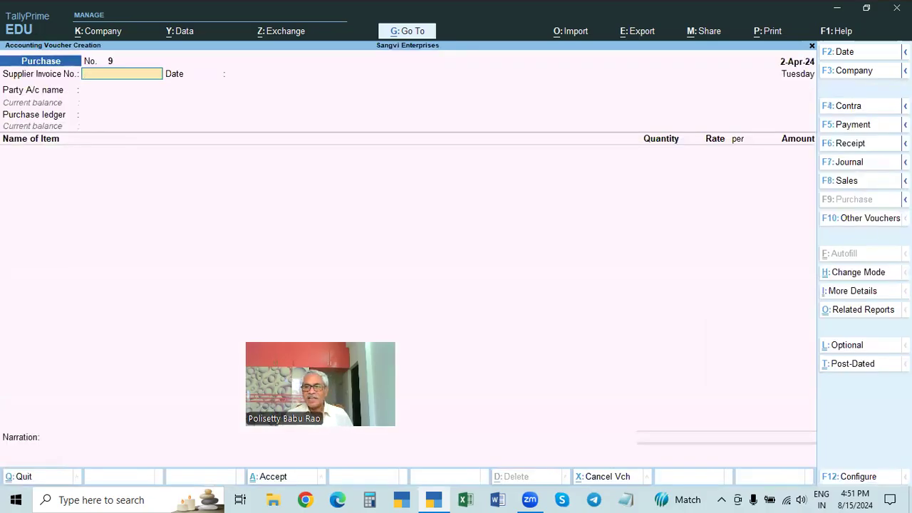
left_click(846, 183)
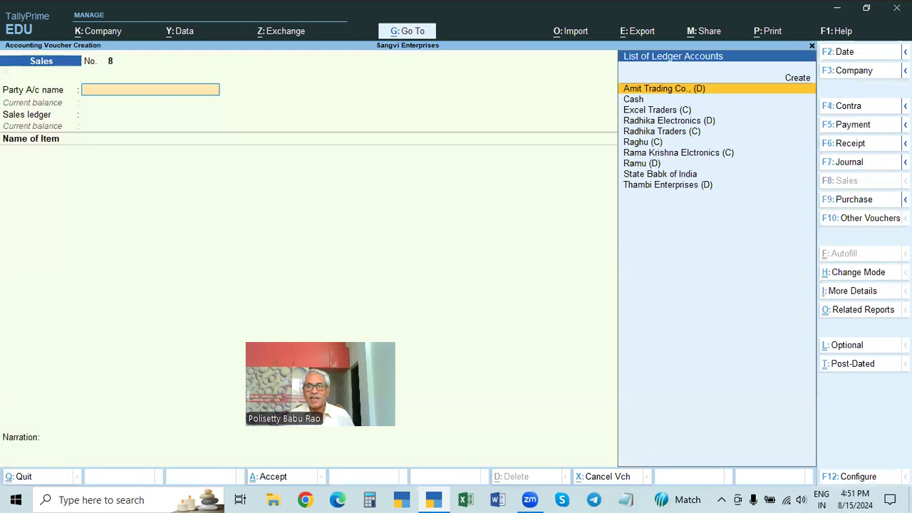
Choose Radhika Electronics (D) as the party account of the sales voucher
key("Down")
key("Down")
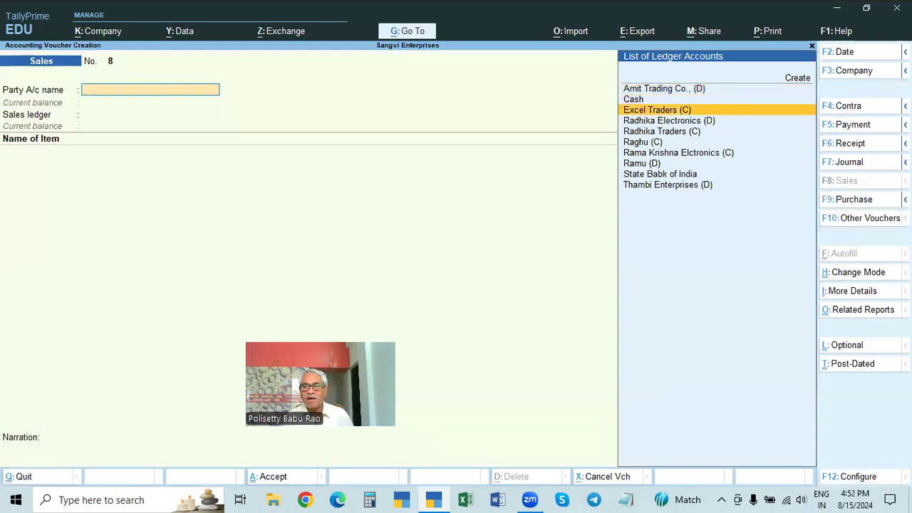
key("Down")
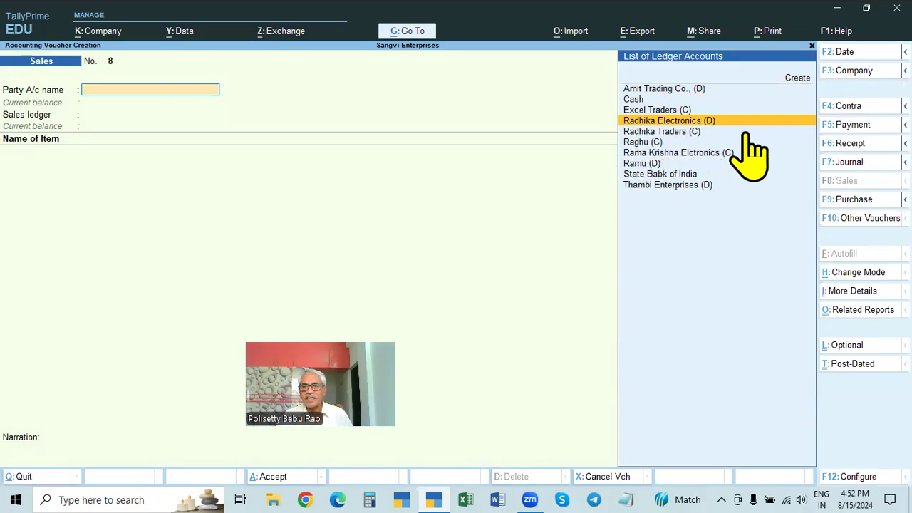
key("Return")
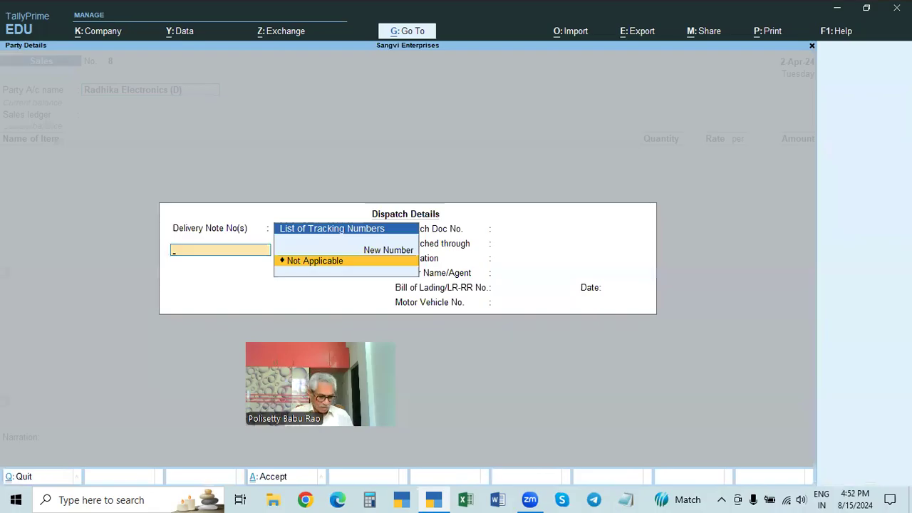
Accept the blank dispatch and party details and choose Sales as the sales ledger
key("ctrl+a")
key("Return")
key("ctrl+a")
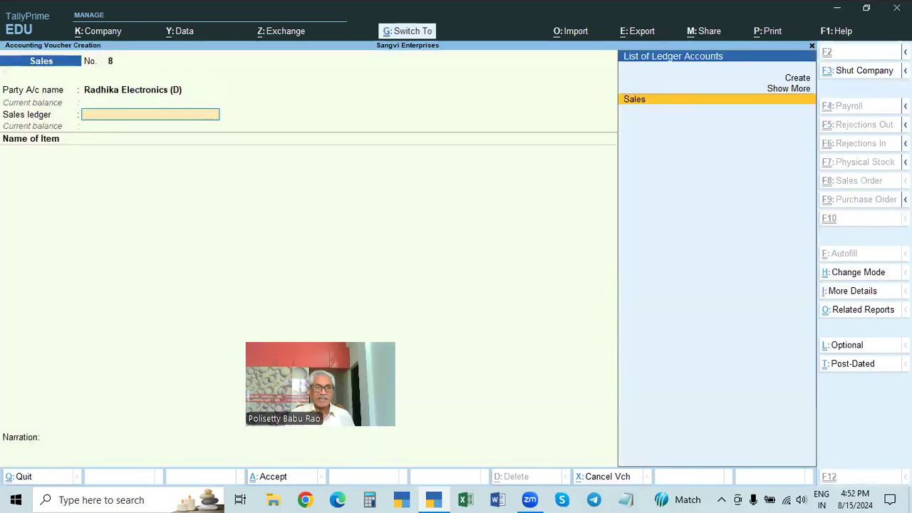
key("Return")
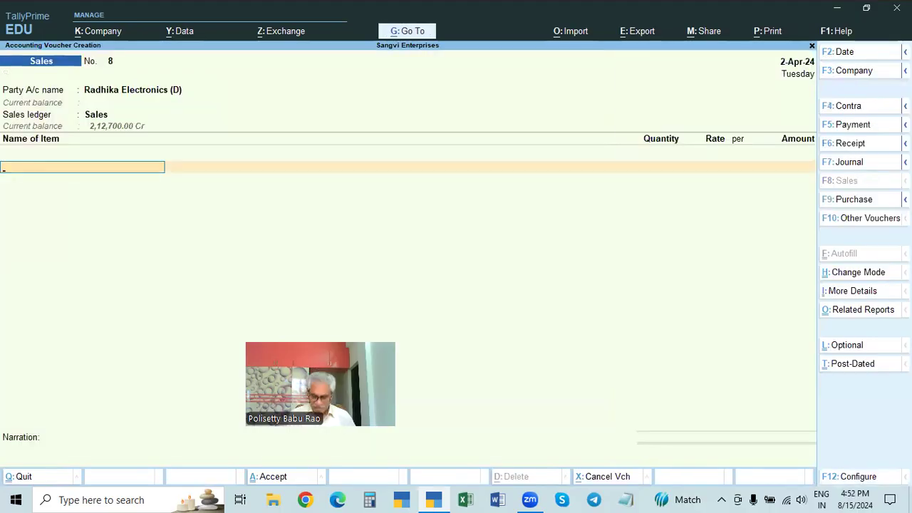
Add HP Keyboard to the sales voucher with tracking number Not Applicable and a quantity of 5
key("Down")
key("Down")
key("Down")
key("Down")
key("Down")
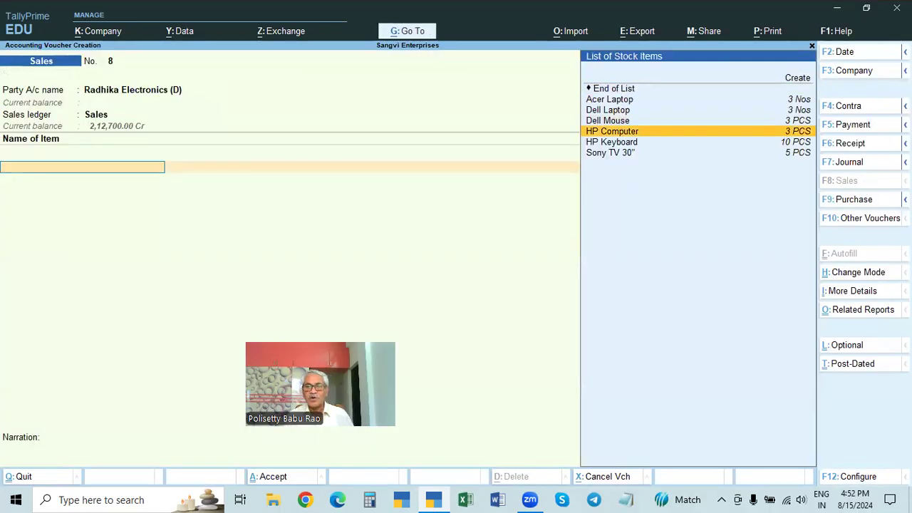
key("Down")
key("Return")
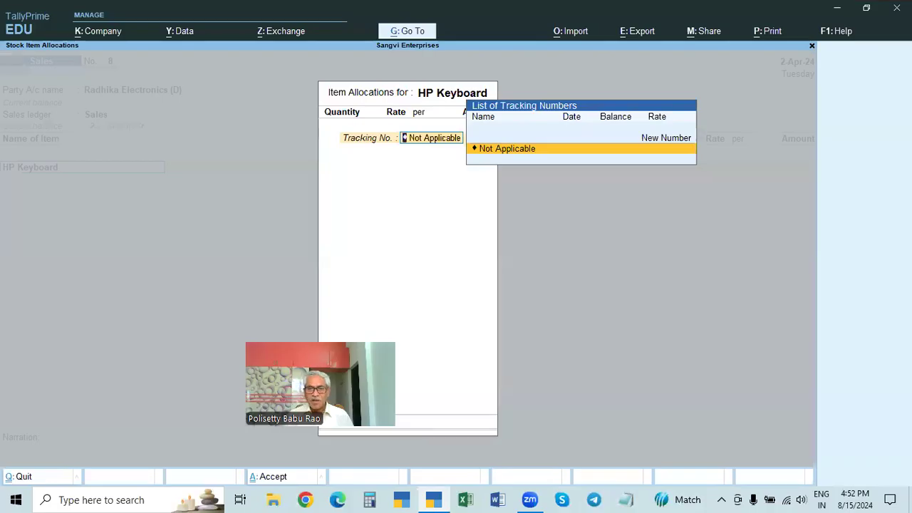
key("Return")
type("5")
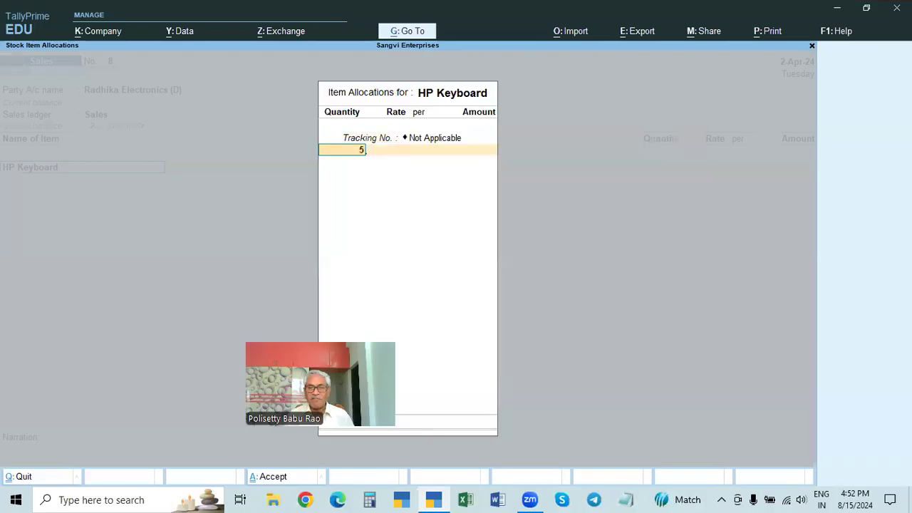
key("Return")
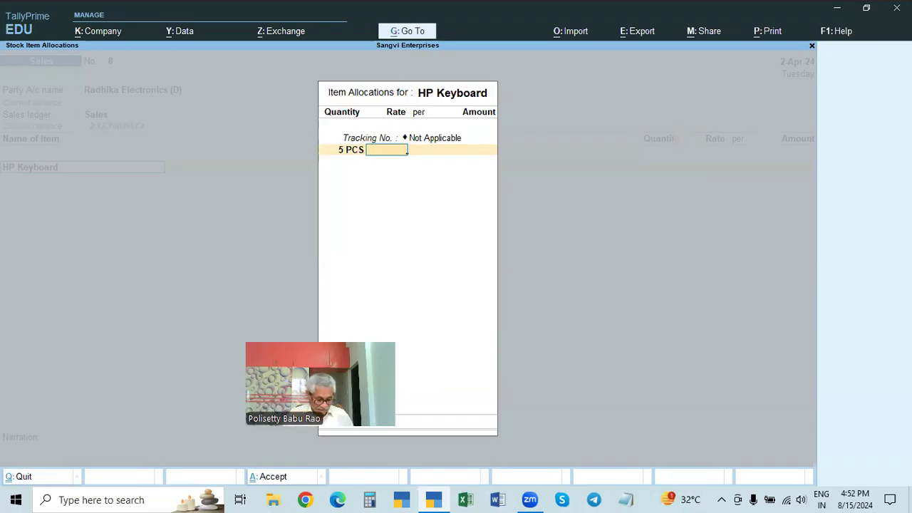
Check the HP Keyboard's purchase rate in the stock query and set its selling rate to 600
key("alt+s")
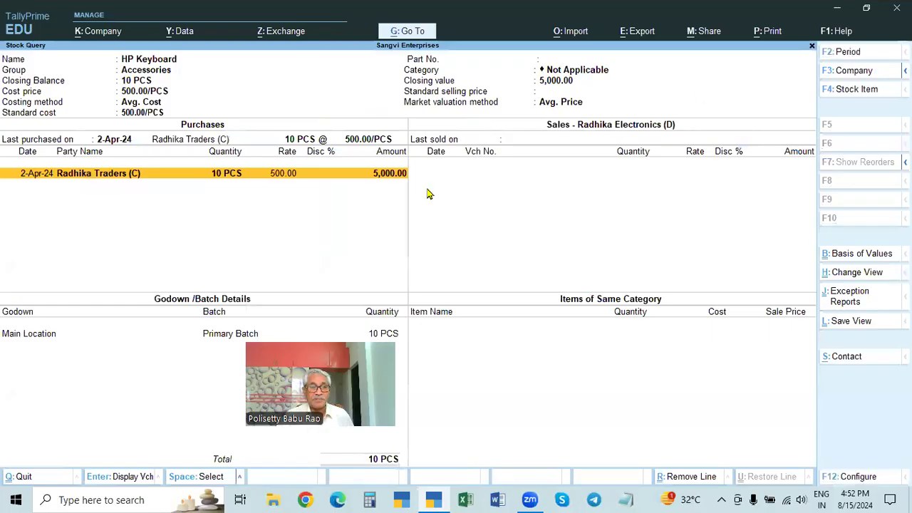
key("Escape")
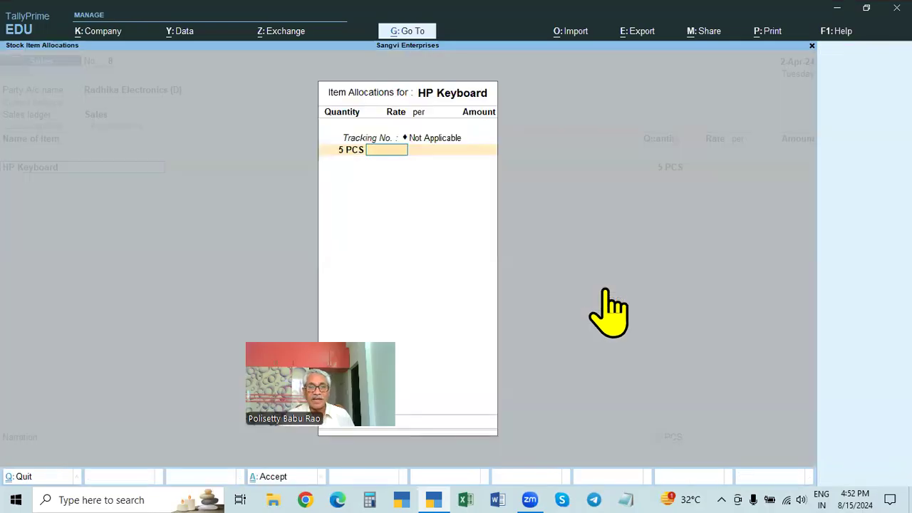
key("alt+s")
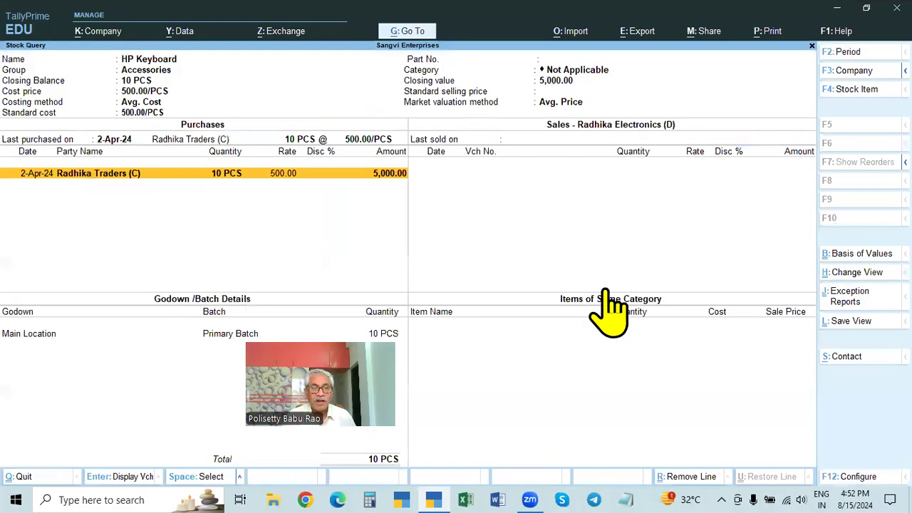
key("Escape")
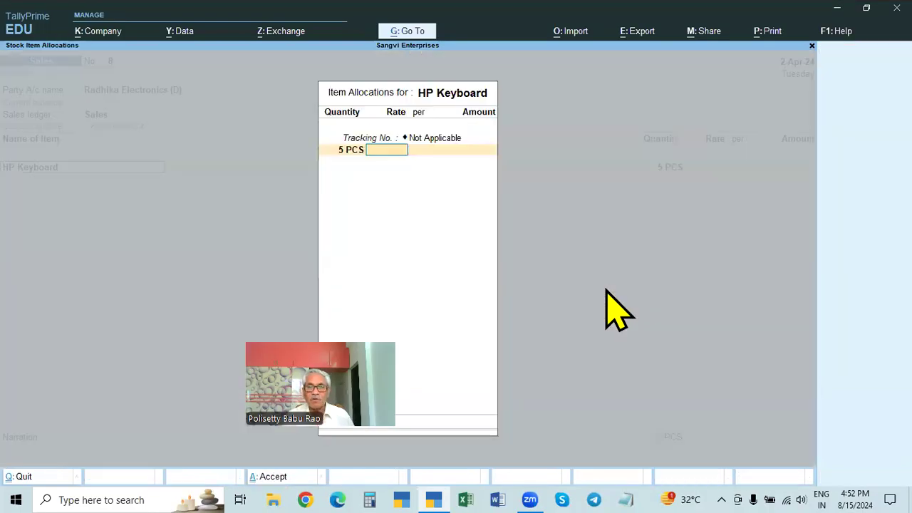
type("600")
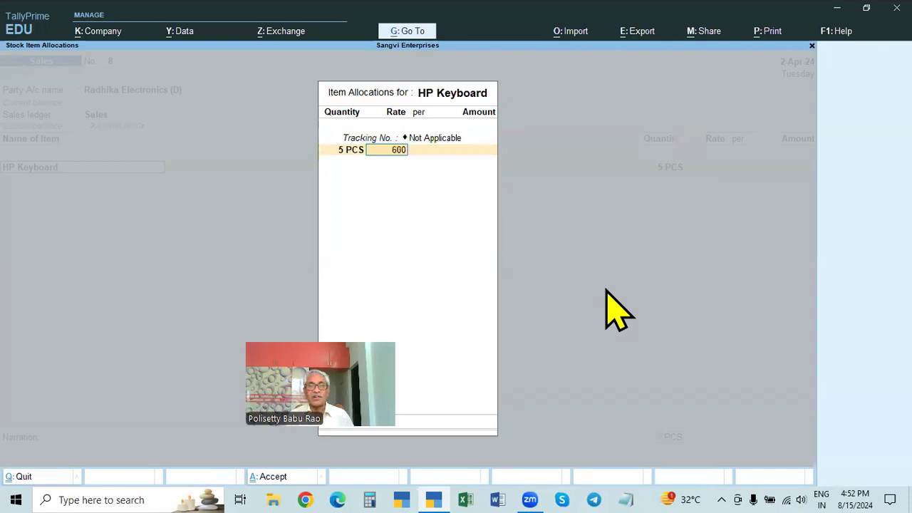
key("Return")
key("Return")
key("Return")
key("Return")
key("Return")
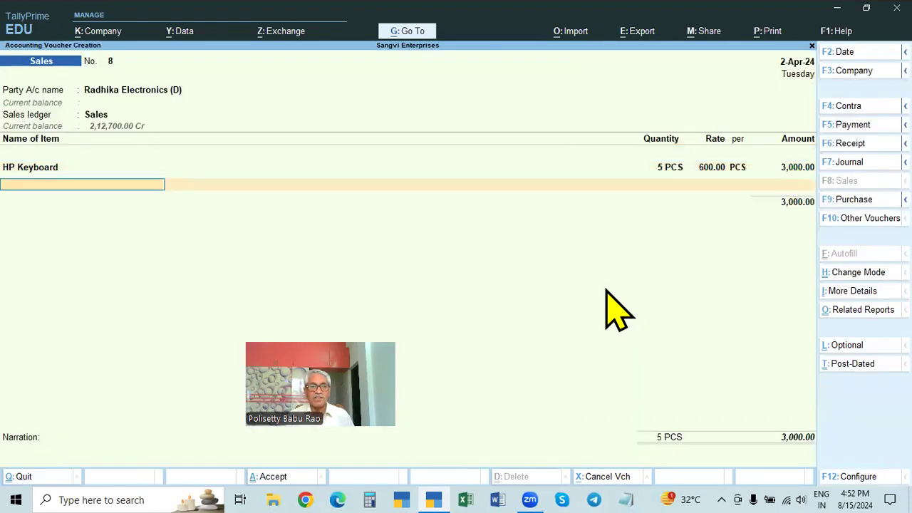
Add Sony TV 30" as the second item with tracking number Not Applicable and a quantity of 2
key("Down")
key("Down")
key("Down")
key("Down")
key("Down")
key("Down")
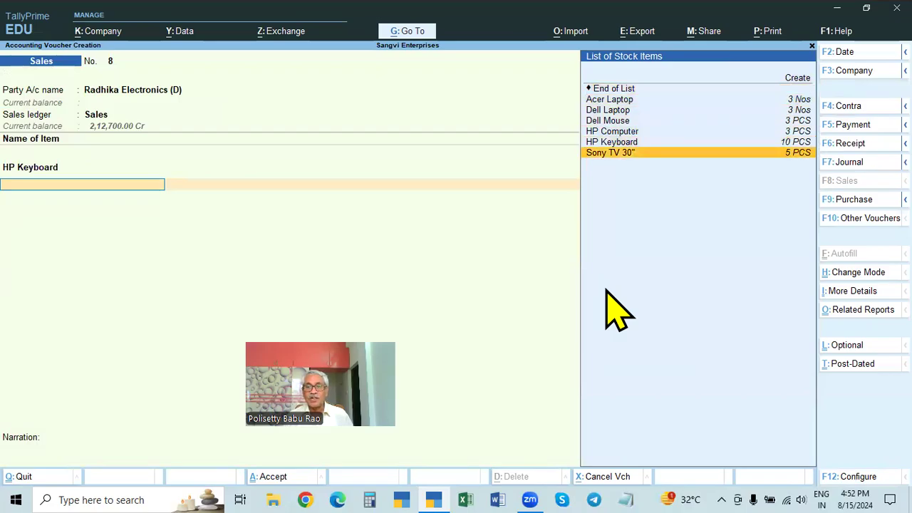
key("Return")
key("Return")
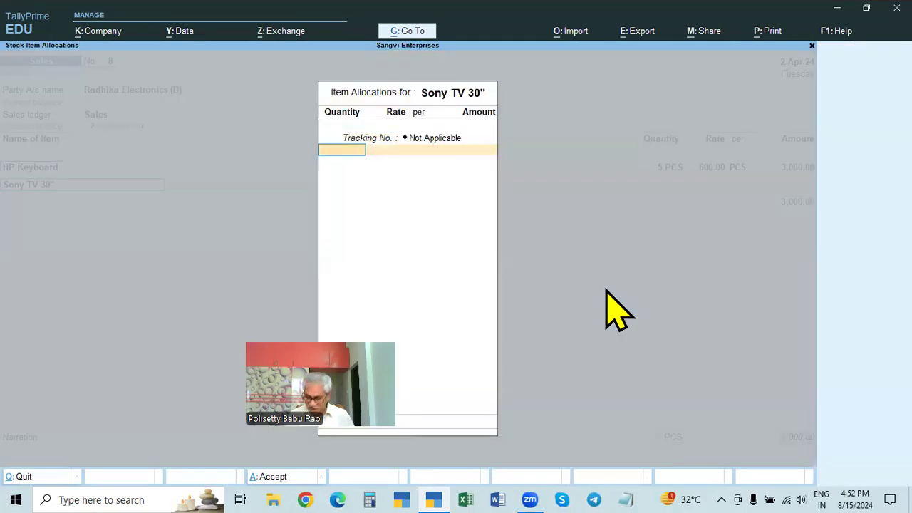
key("BackSpace")
key("Escape")
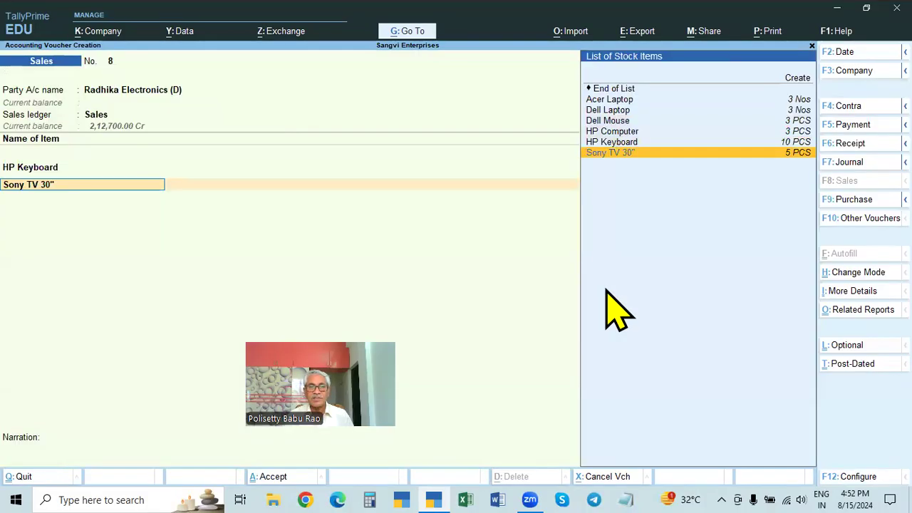
key("Return")
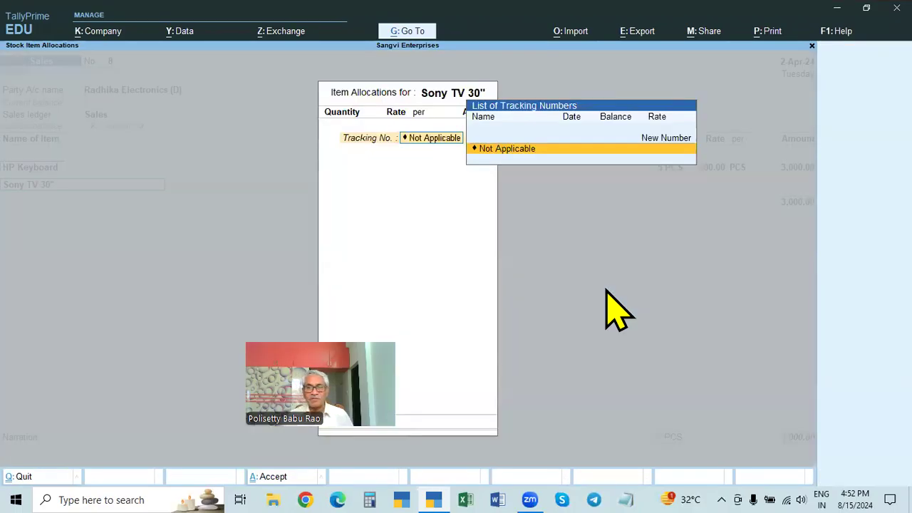
key("Return")
type("2")
key("Return")
Check the Sony TV 30" purchase rate in the stock query and set its selling rate to 42000
key("alt+s")
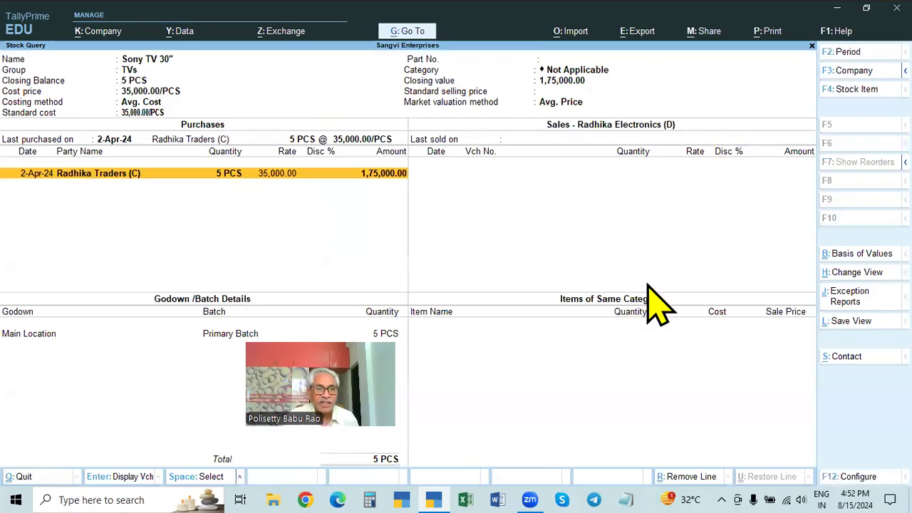
key("Escape")
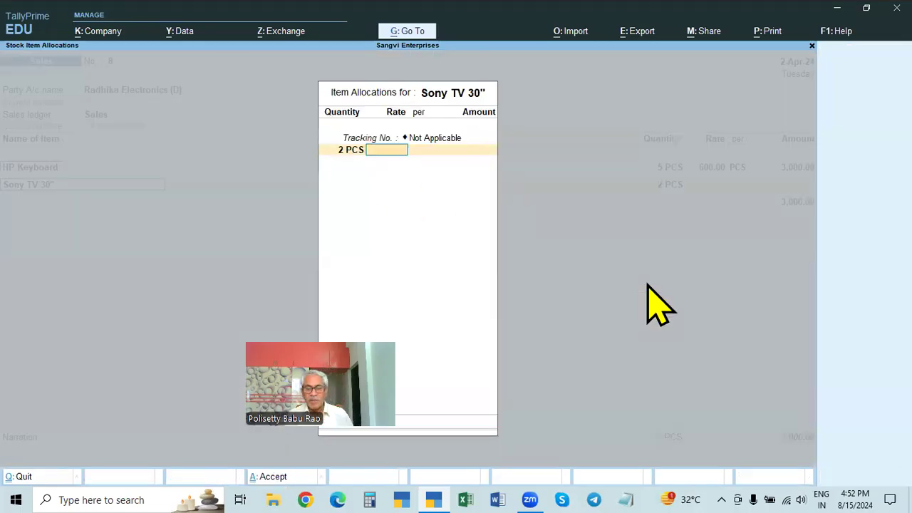
type("42000")
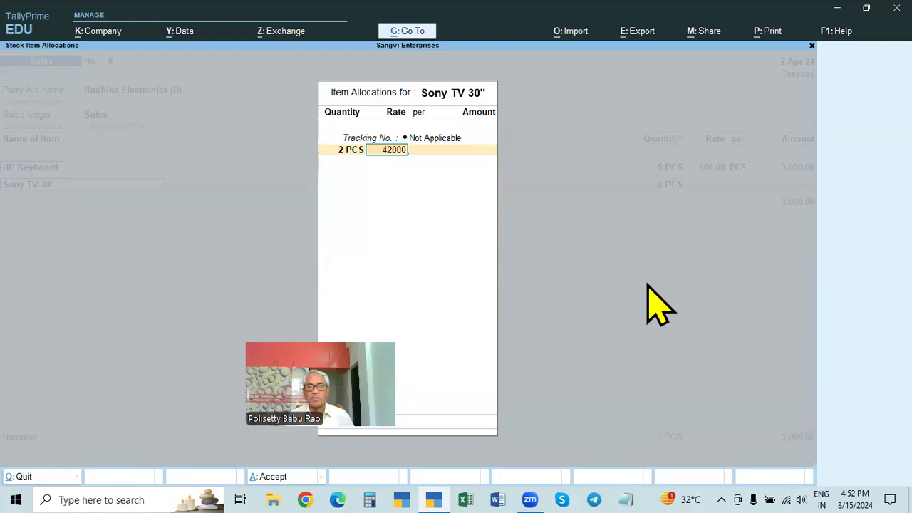
key("Return")
key("Return")
key("Return")
key("Return")
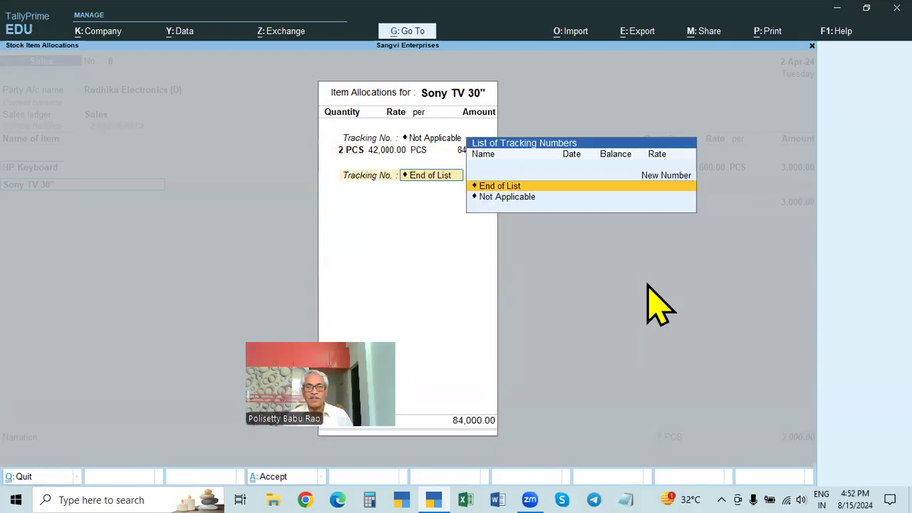
key("Return")
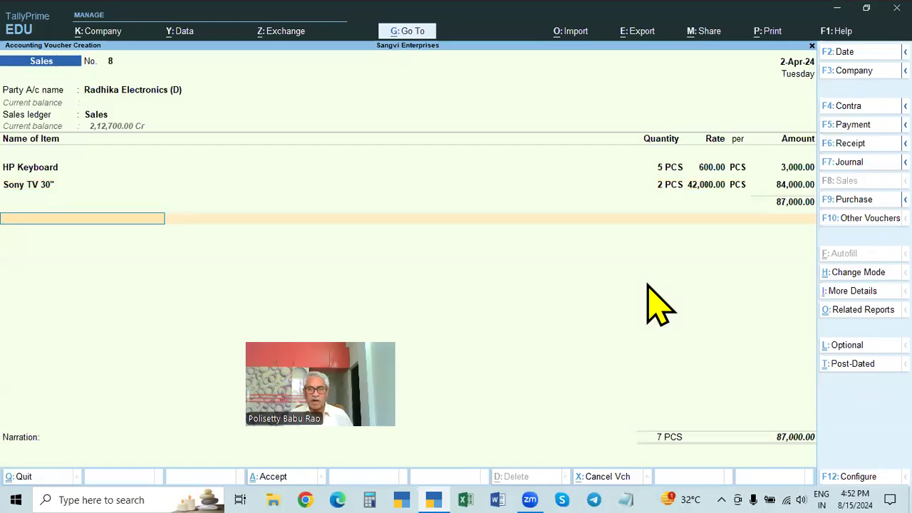
Save the Radhika Electronics (D) sales voucher and return to the Gateway of Tally
key("ctrl")
key("ctrl")
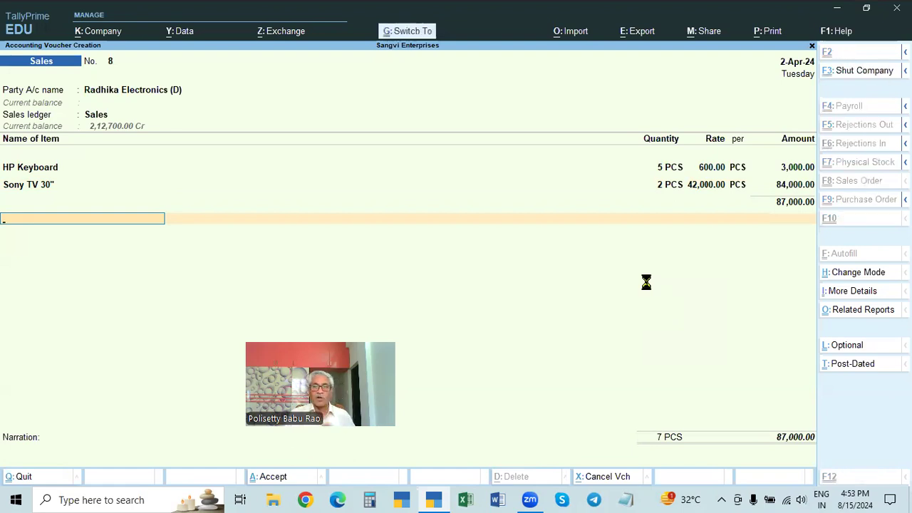
key("ctrl+a")
key("Escape")
Open the Day Book and set its period to 1-Apr-24 to 2-Apr-24
key("Down")
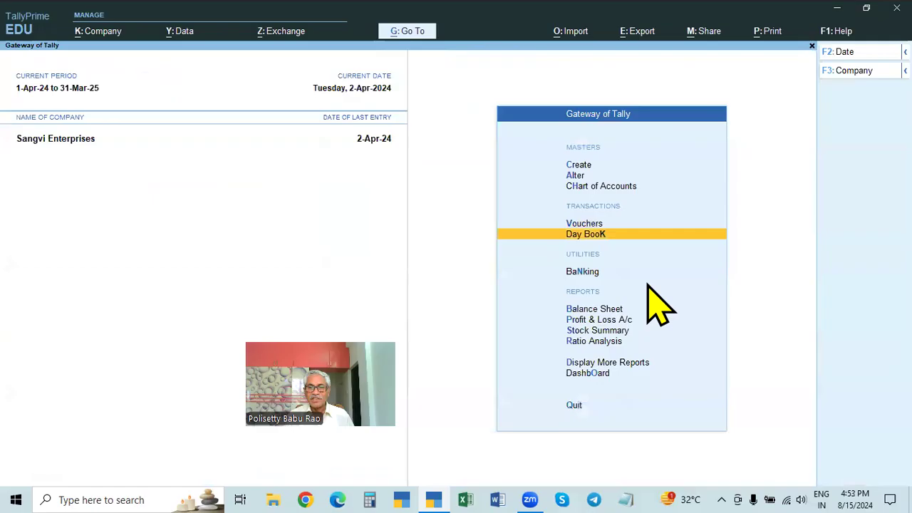
key("Return")
key("F2")
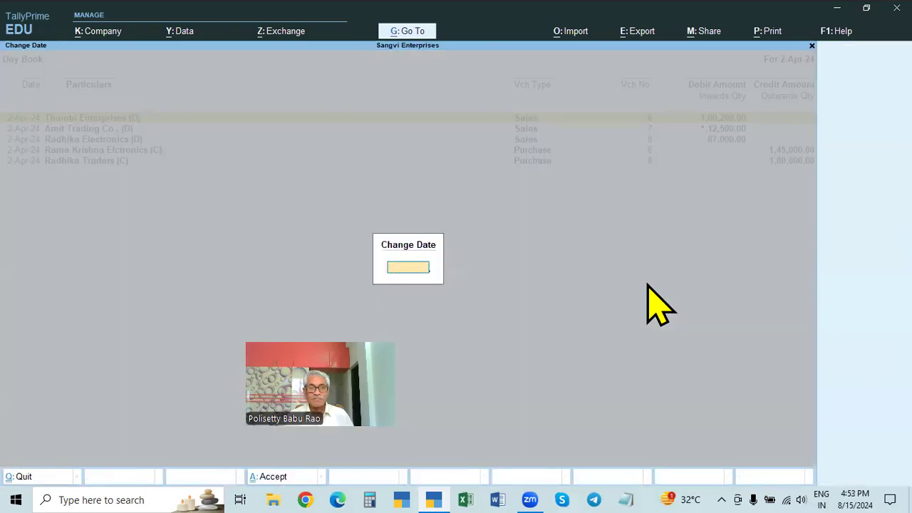
key("Return")
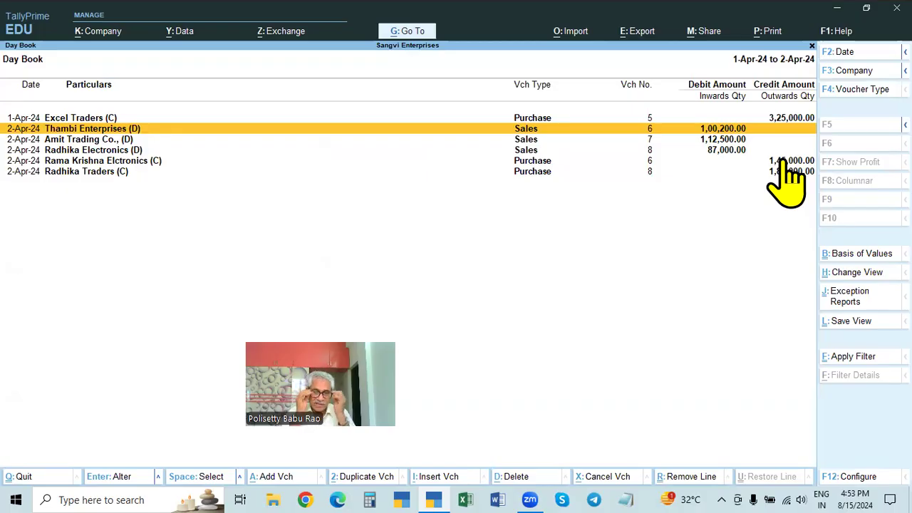
Review the sales voucher entries of Thambi Enterprises, Amit Trading Co. and Radhika Electronics in the Day Book
key("Up")
key("Down")
key("Down")
key("Down")
key("Up")
key("Up")
key("Down")
key("Down")
key("Up")
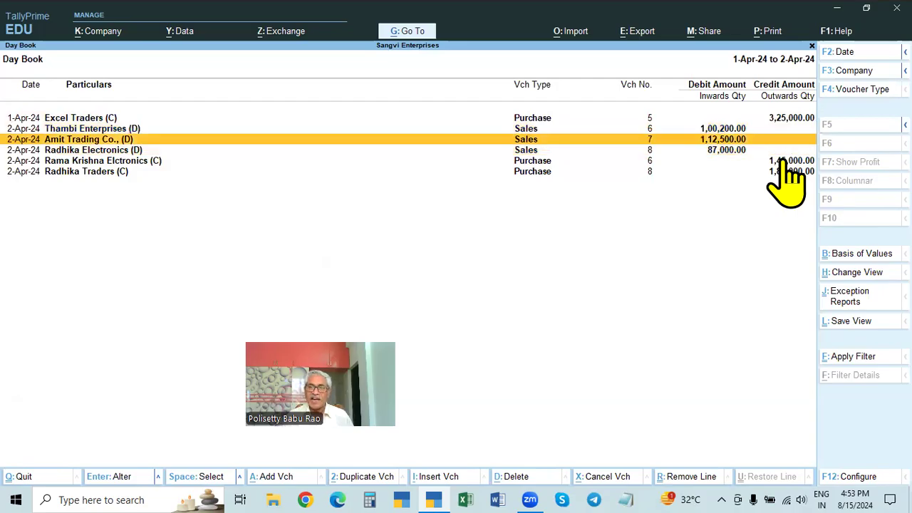
key("Up")
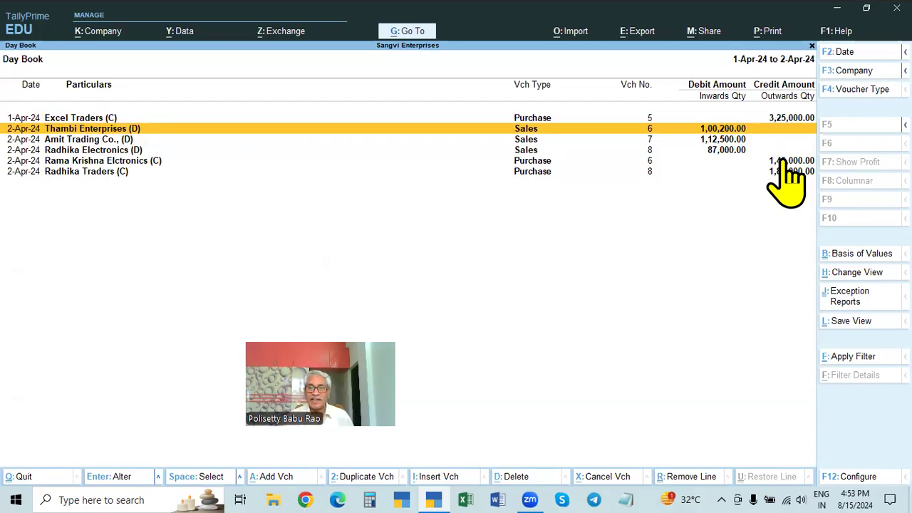
key("Down")
key("Down")
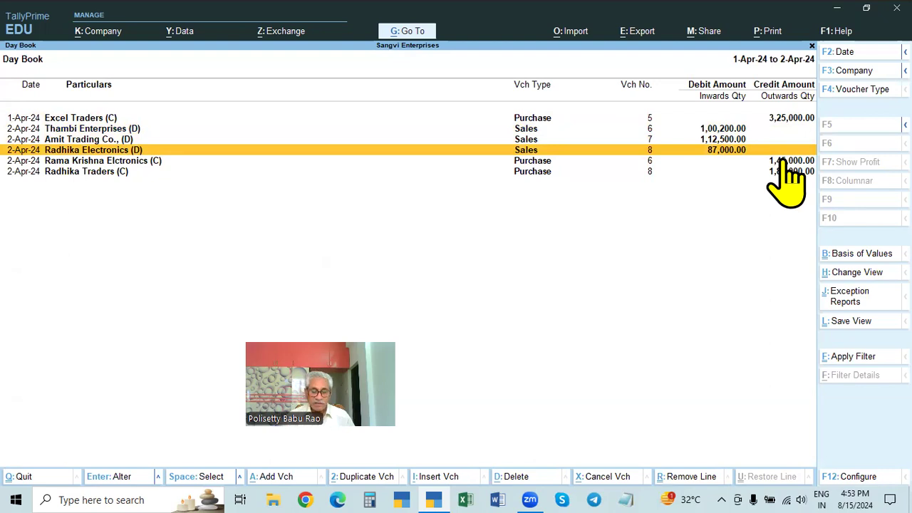
Leave the Day Book and start another Sales voucher
key("Escape")
key("Escape")
key("Escape")
key("Down")
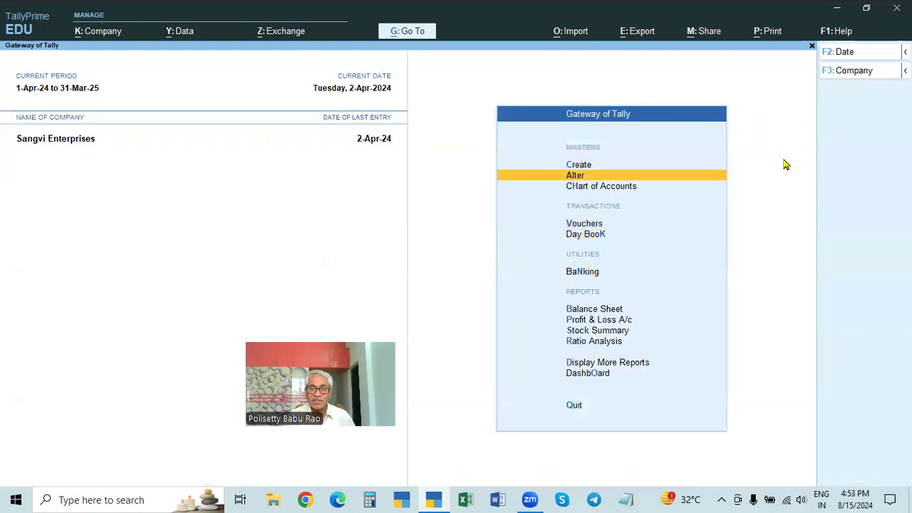
key("Down")
key("Down")
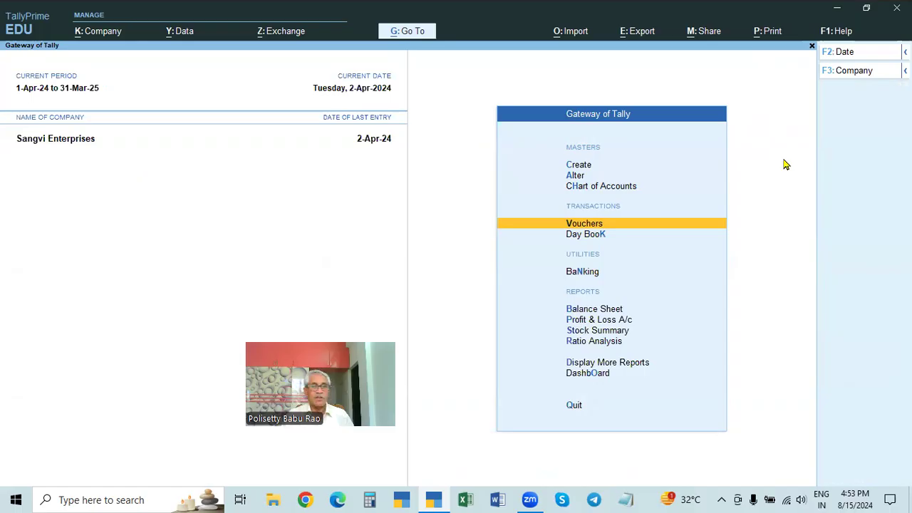
key("Return")
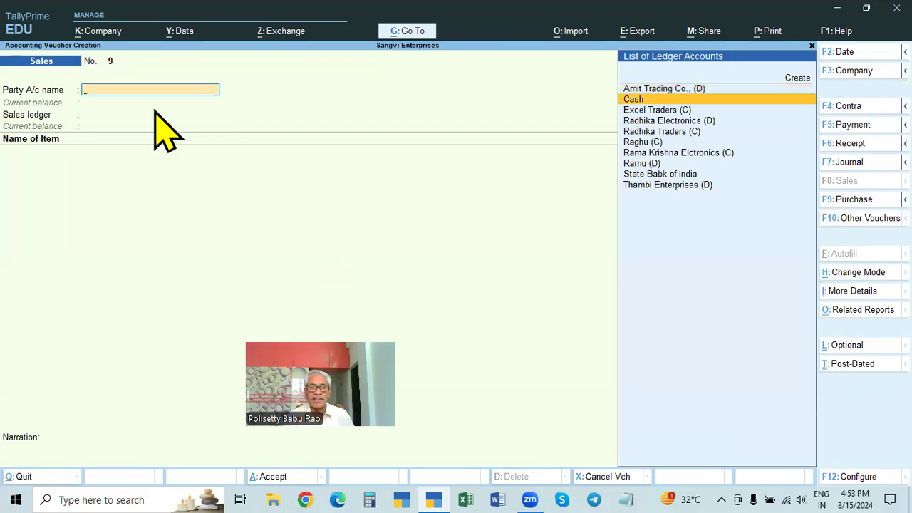
Try Cash as the sales voucher's party account, and replace it with State Babk of India without entering dispatch details
key("Return")
key("Escape")
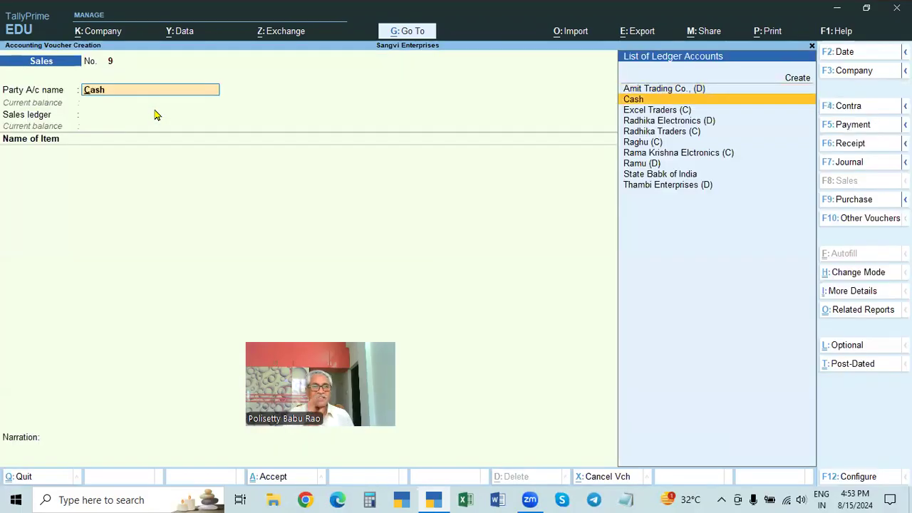
key("Down")
key("Down")
key("Down")
key("Down")
key("Down")
key("Down")
key("Down")
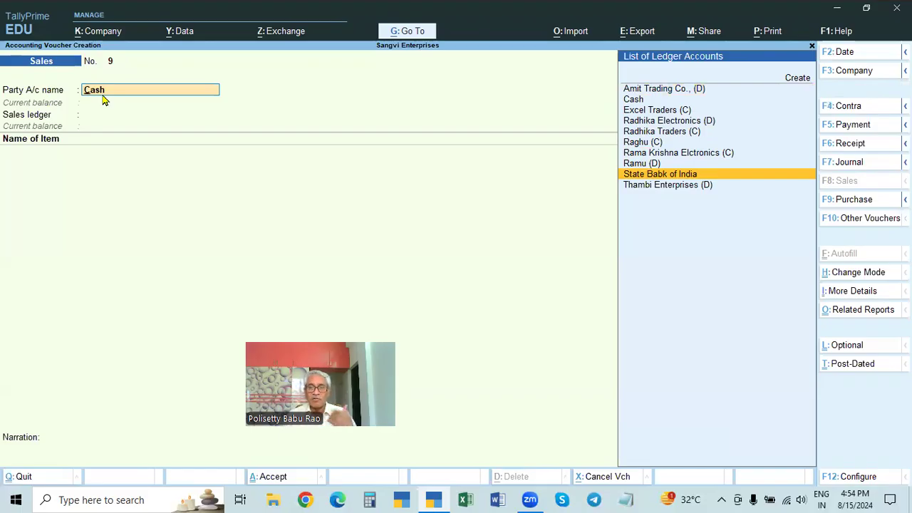
key("Return")
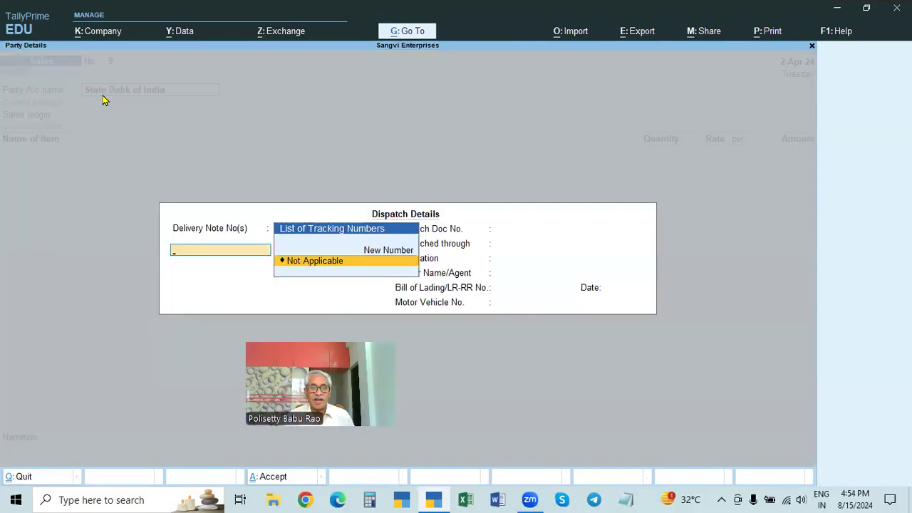
key("Escape")
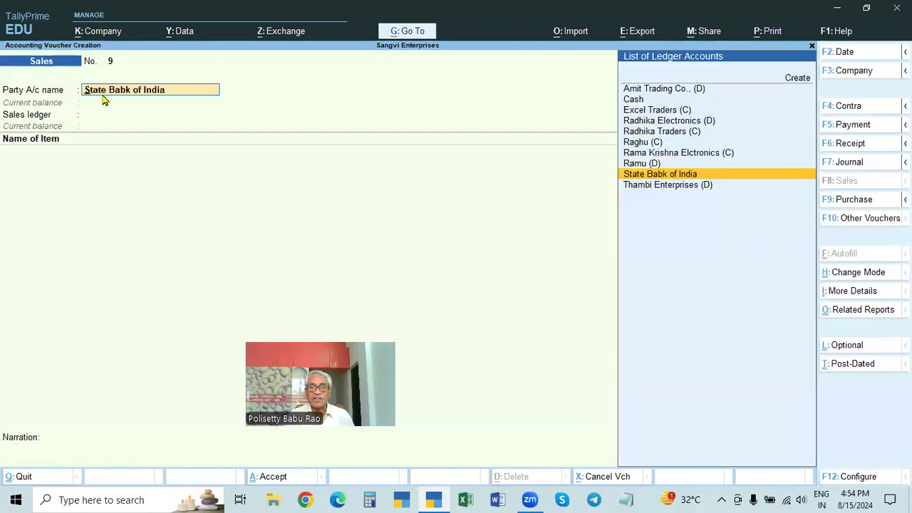
Try Cash as the sales voucher's party account with the dispatch details left blank, and back out of the party details
key("Up")
key("Up")
key("Up")
key("Up")
key("Up")
key("Up")
key("Up")
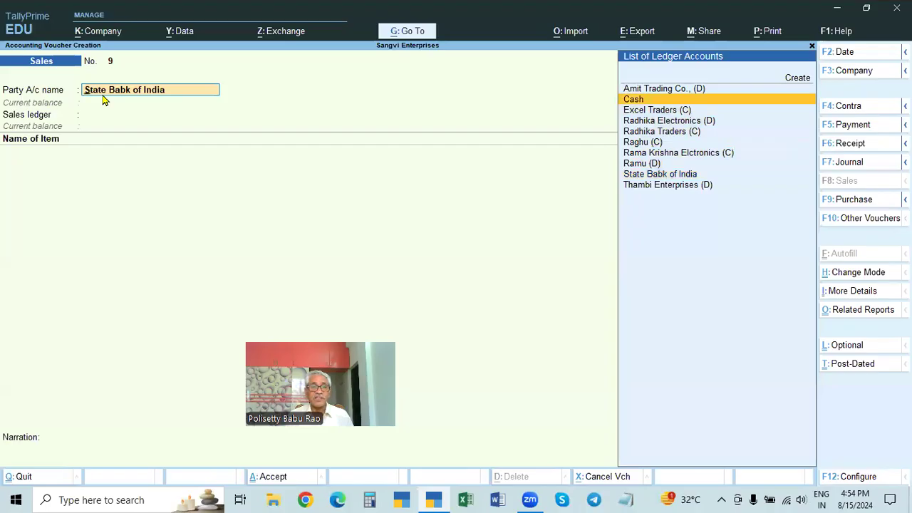
key("Return")
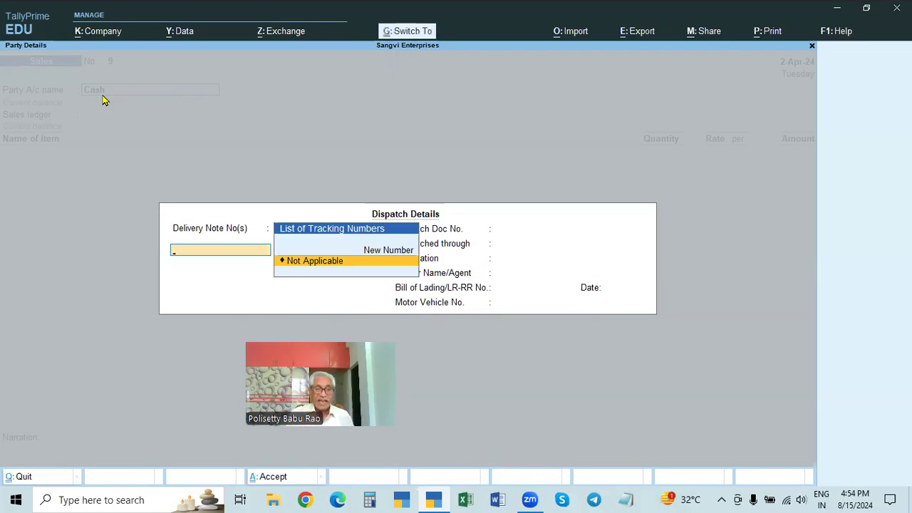
key("ctrl+a")
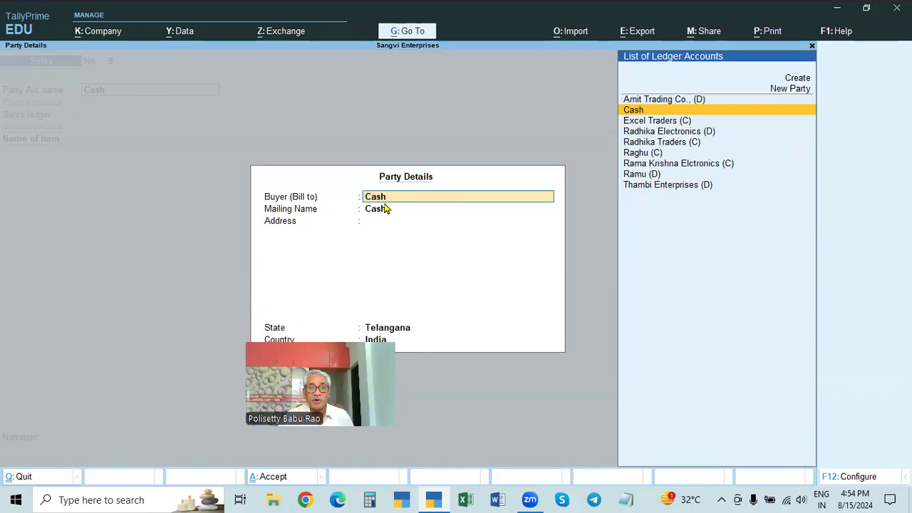
key("Escape")
key("Escape")
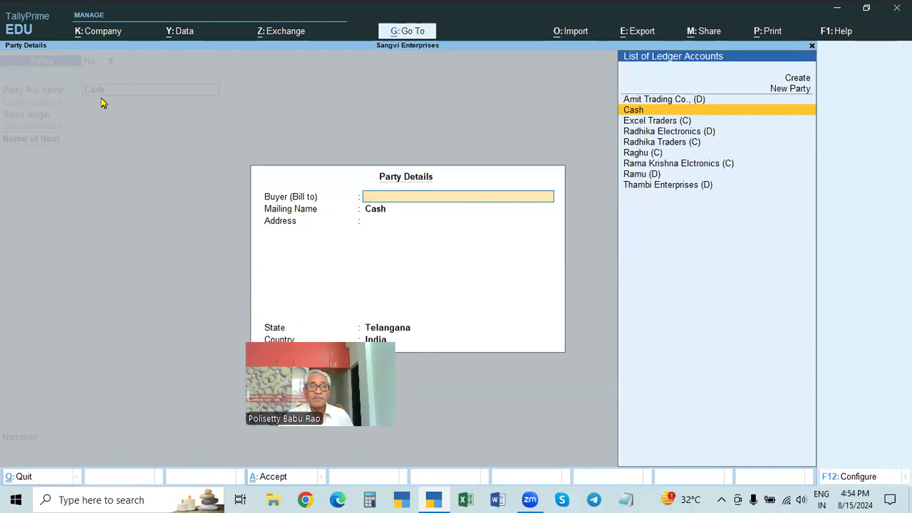
key("y")
Try State Babk of India as the party account without dispatch details, and back out of the party details
left_click(667, 175)
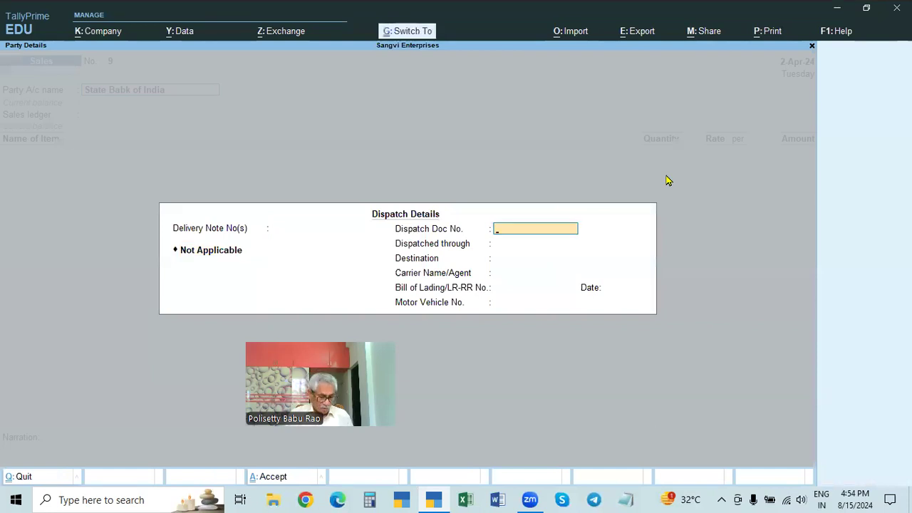
key("ctrl+a")
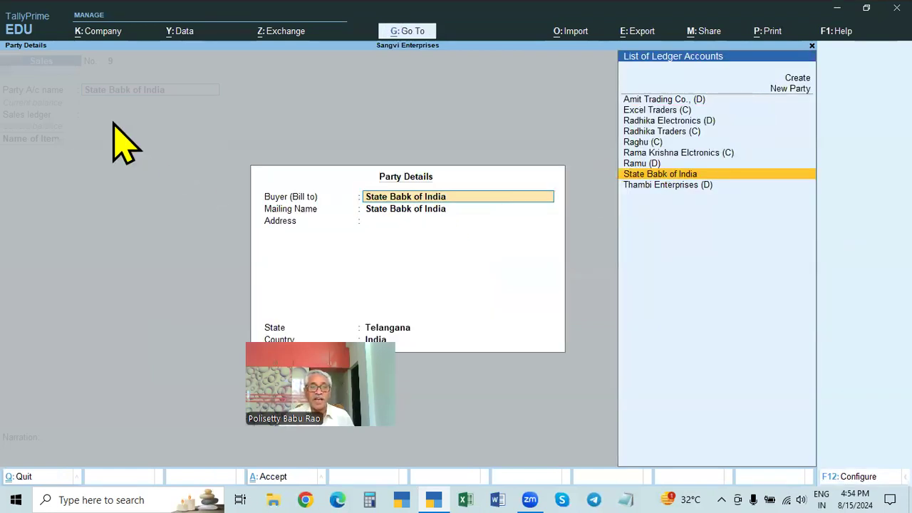
key("Escape")
key("Escape")
key("y")
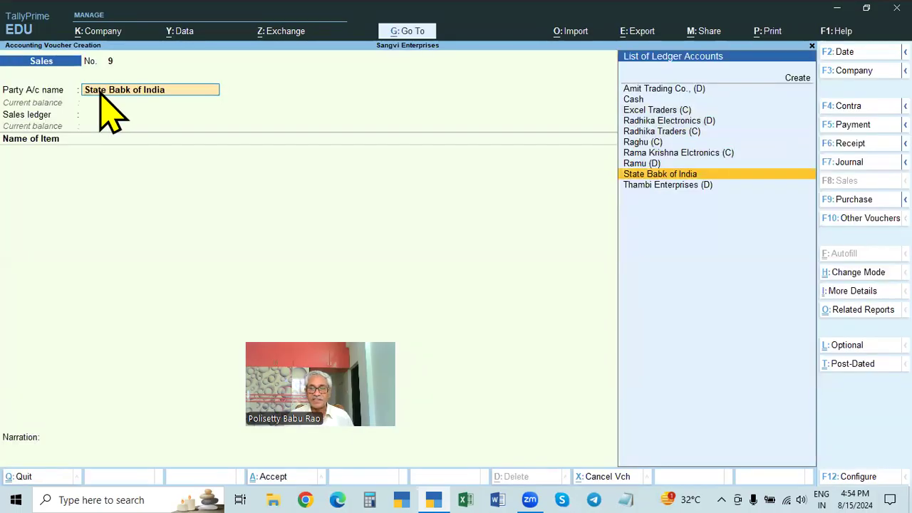
Set the voucher's party account to Cash, accept the dispatch and party details unchanged, and choose Sales as the sales ledger
key("Up")
key("Up")
key("Up")
key("Up")
key("Up")
key("Up")
key("Up")
key("Return")
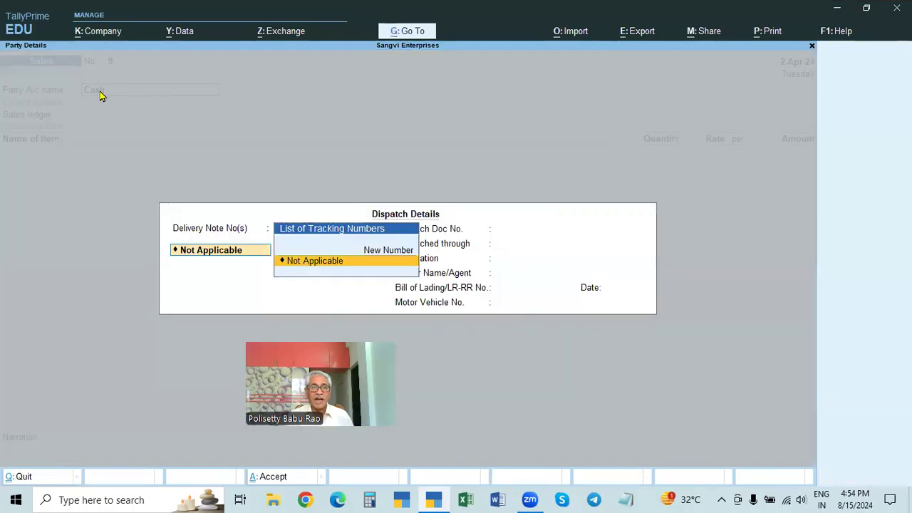
key("ctrl+a")
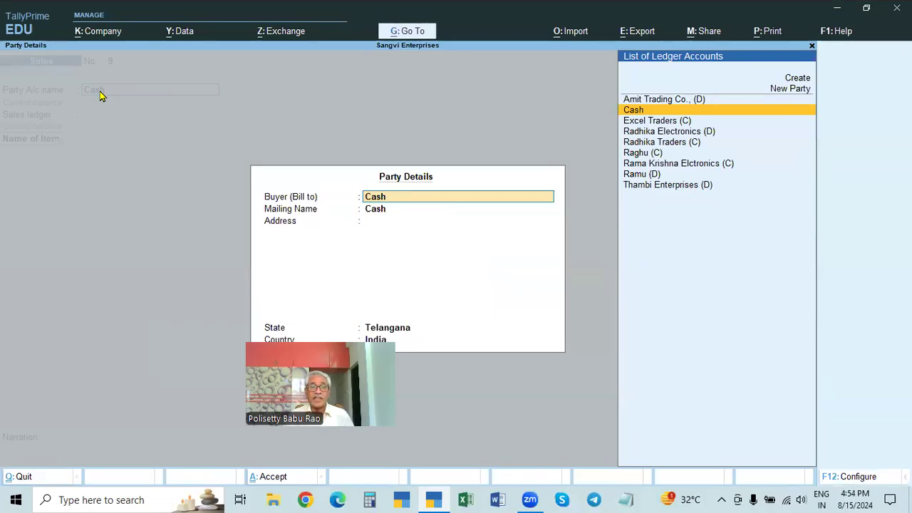
key("Return")
key("ctrl+a")
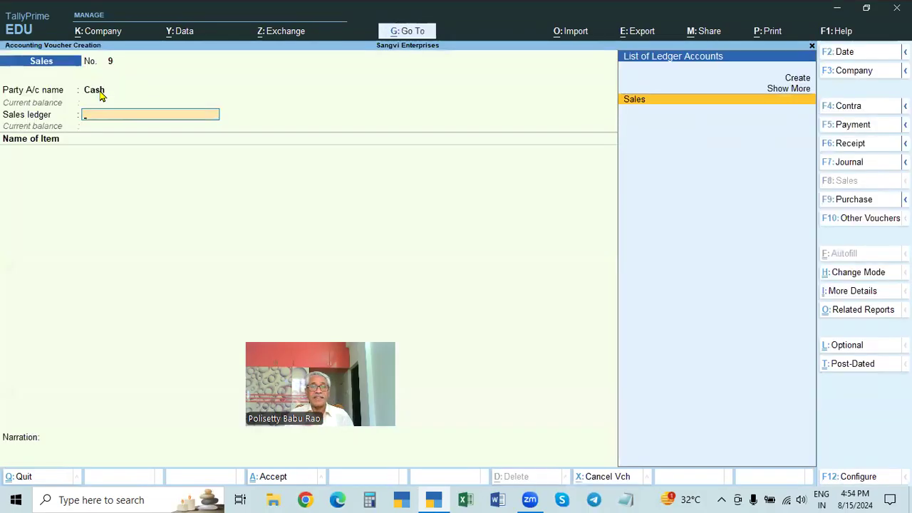
key("Return")
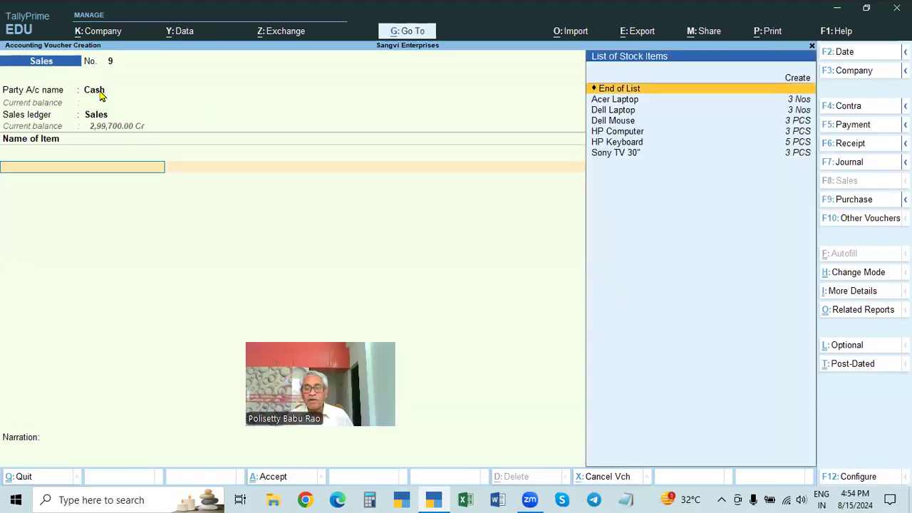
Add 2 PCS of HP Keyboard at a rate of 600.00, with the tracking number not applicable
key("Down")
key("Down")
key("Down")
key("Down")
key("Down")
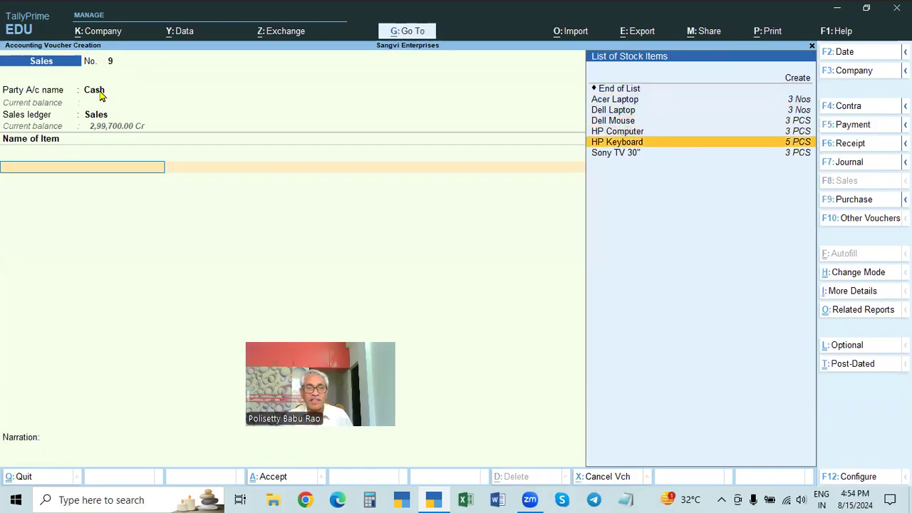
key("Return")
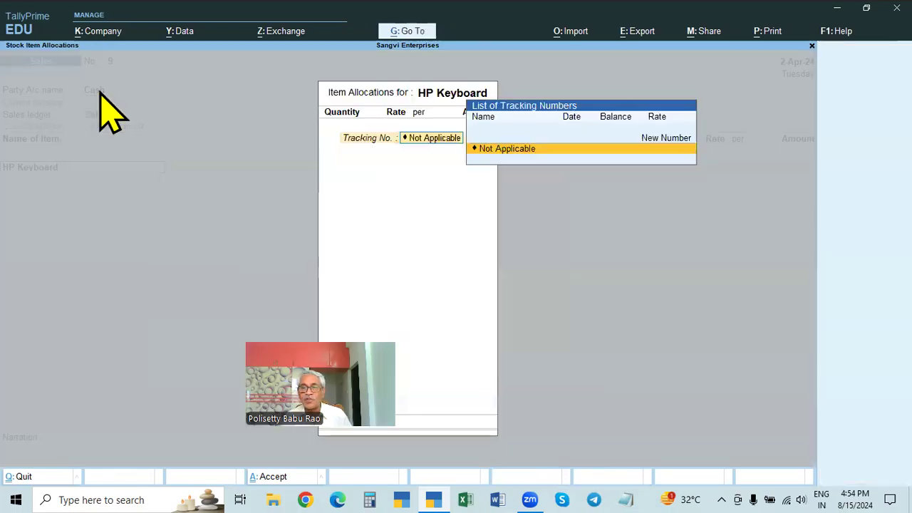
key("Return")
type("2")
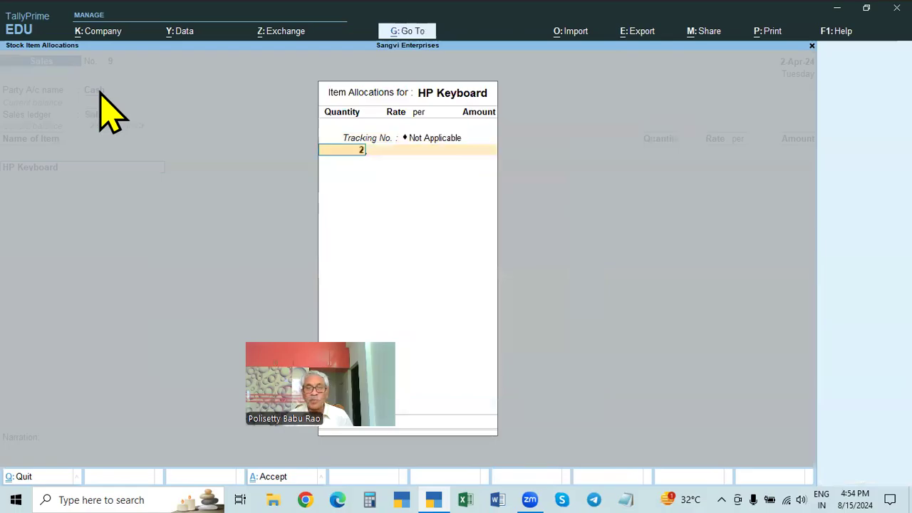
key("Return")
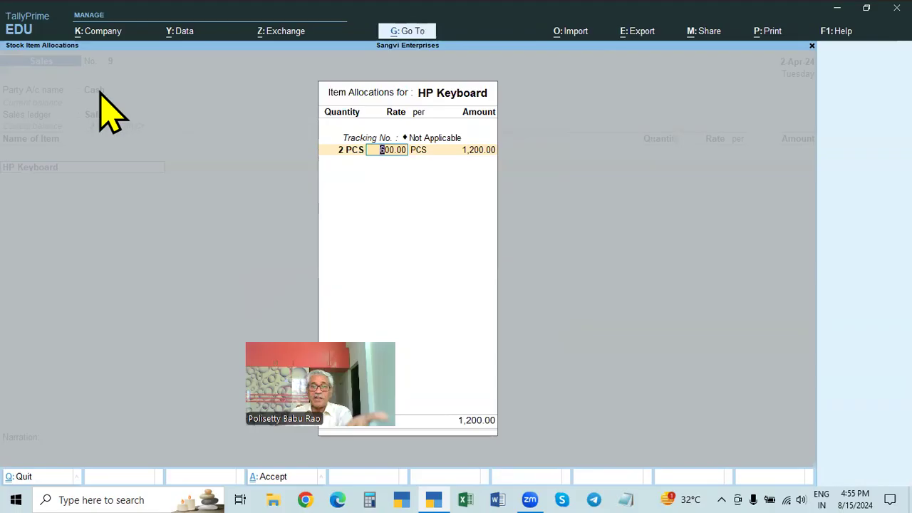
key("Return")
key("Return")
key("Return")
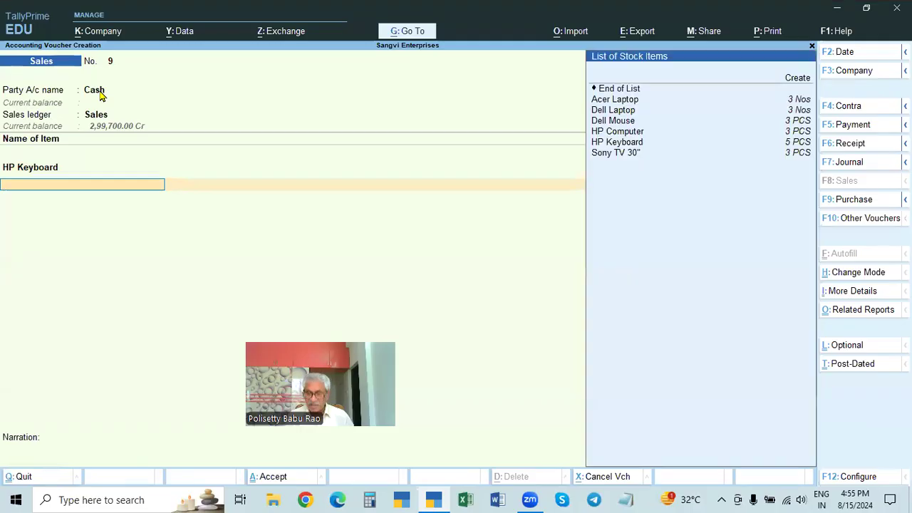
Add 1 PCS of Sony TV 30" at a rate of 41,500, with the tracking number not applicable
key("Down")
key("Down")
key("Down")
key("Down")
key("Down")
key("Down")
key("Return")
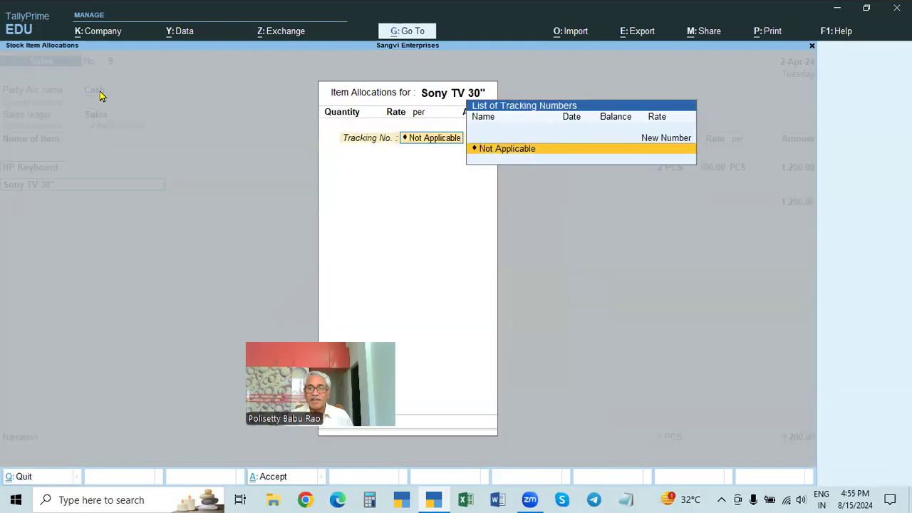
type("1")
key("Return")
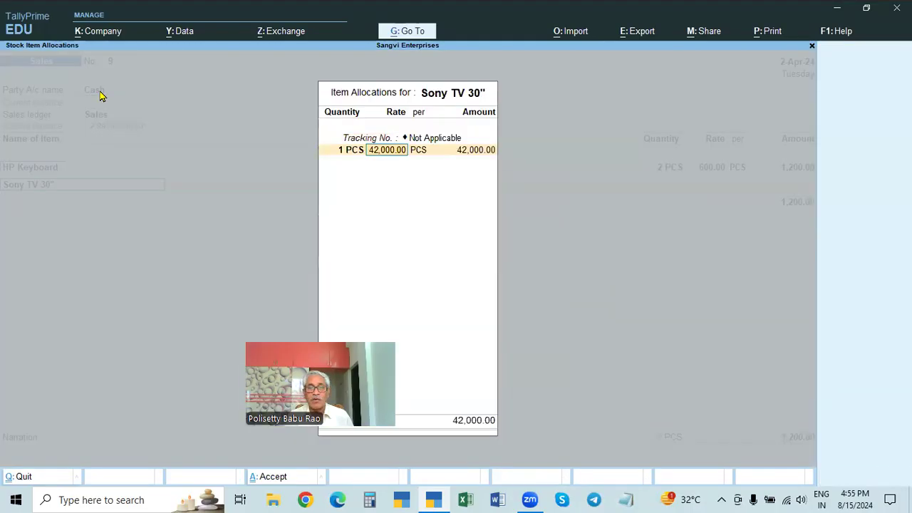
type("41500")
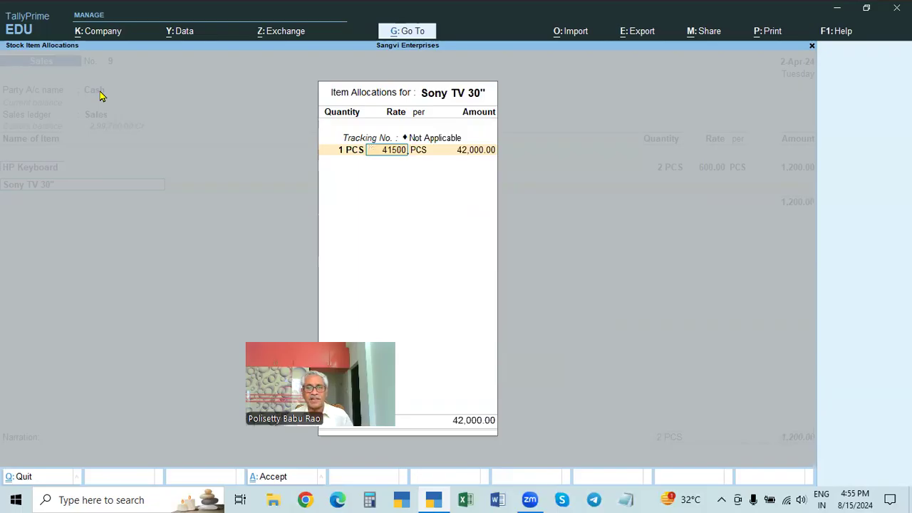
key("Return")
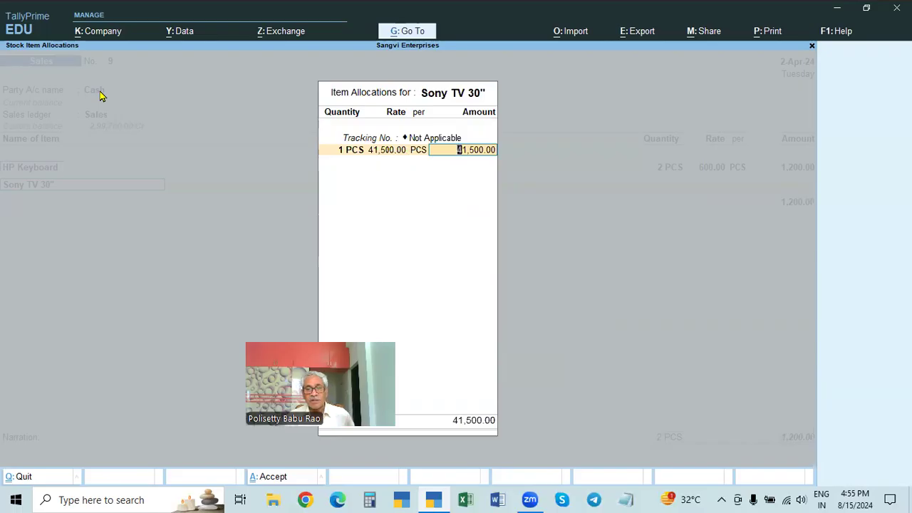
key("Return")
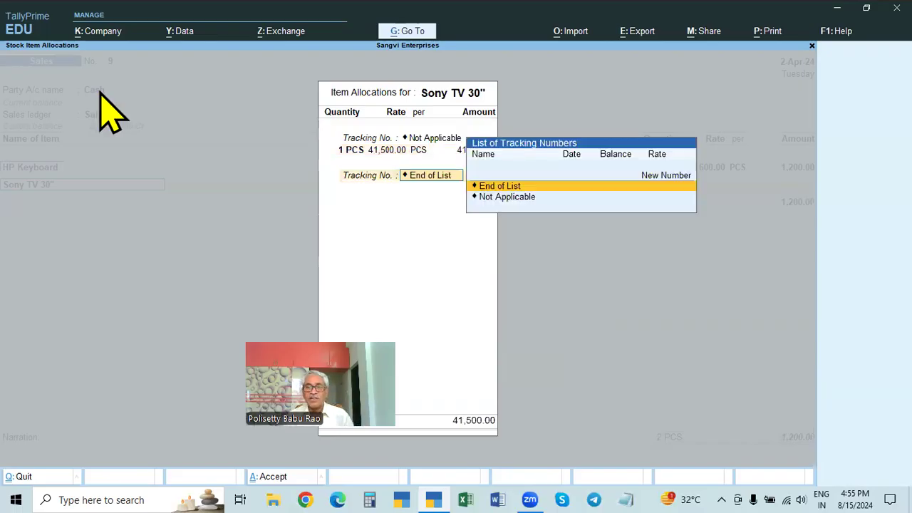
key("Return")
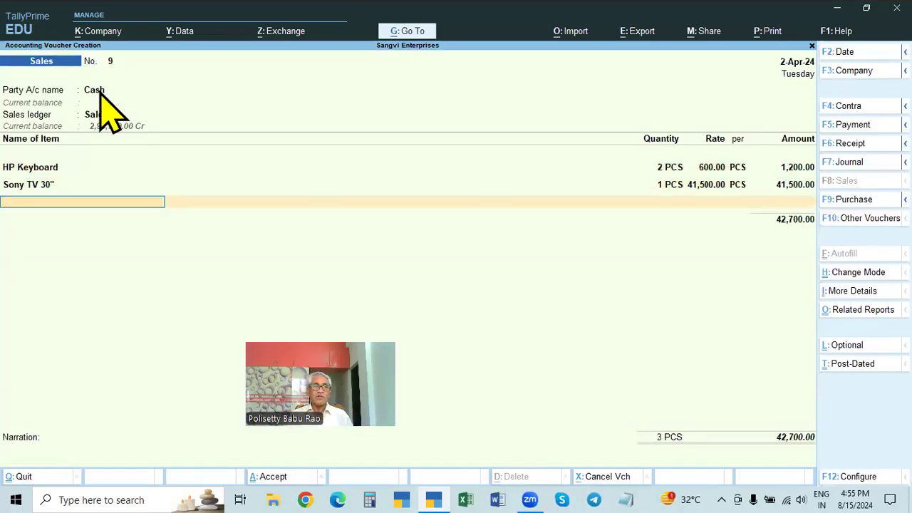
End the item list and save the cash sales voucher without a narration
key("Return")
key("Return")
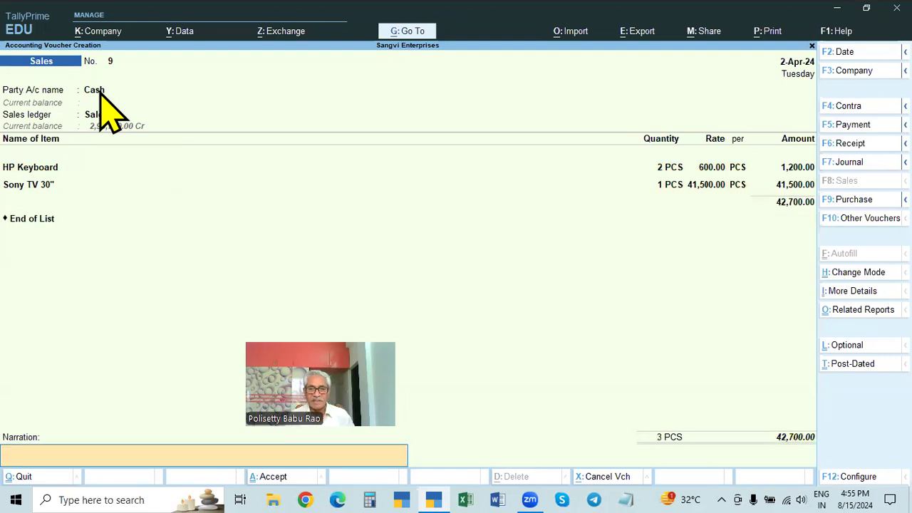
key("Return")
key("Return")
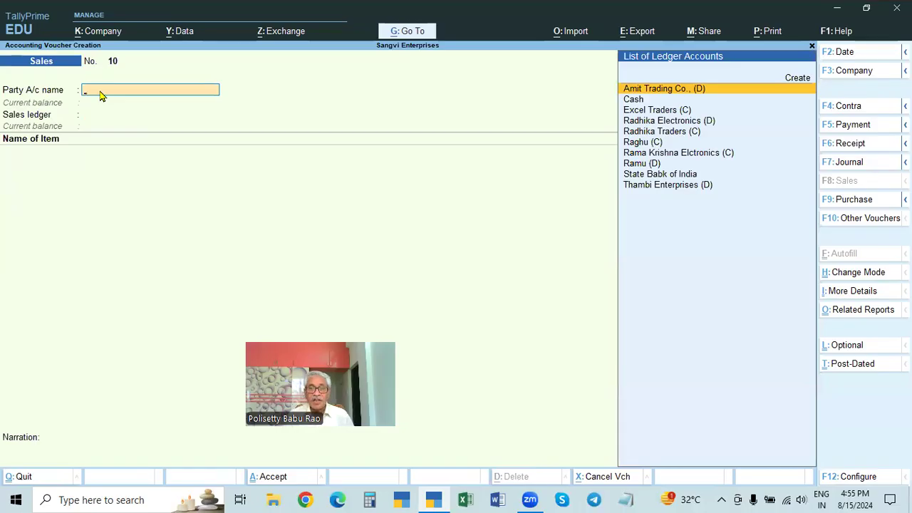
Leave voucher entry, open the Day Book and locate the Cash sales entry
key("Escape")
key("Down")
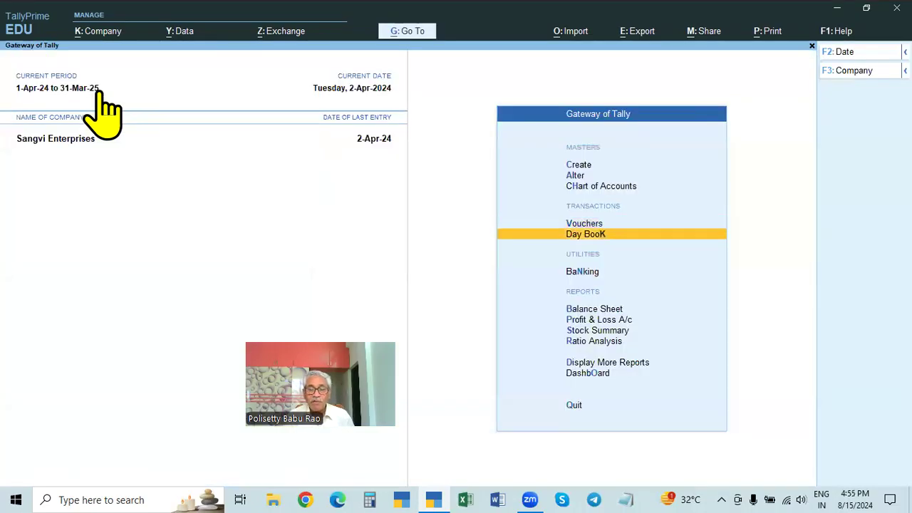
key("Return")
key("Down")
key("Down")
key("Down")
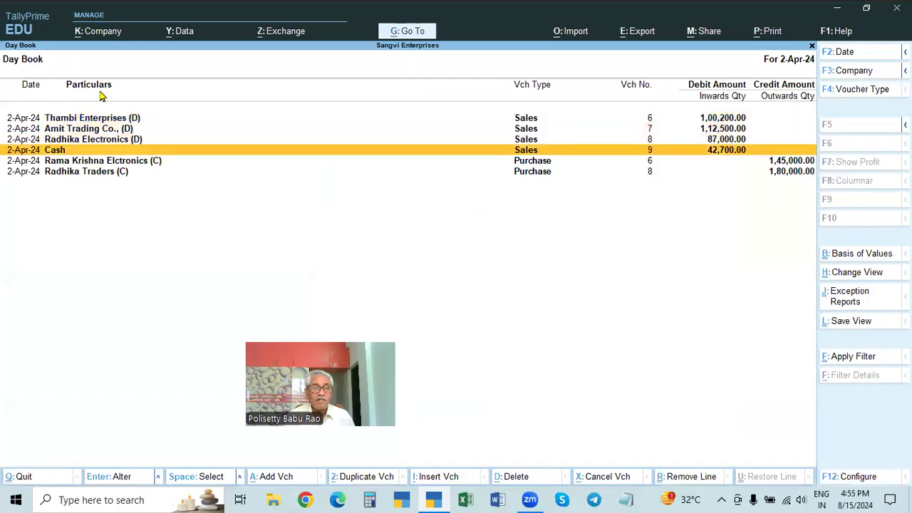
Open the Radhika Electronics sales voucher from the Day Book, preview its printed invoice, and return to the voucher
key("Up")
key("Up")
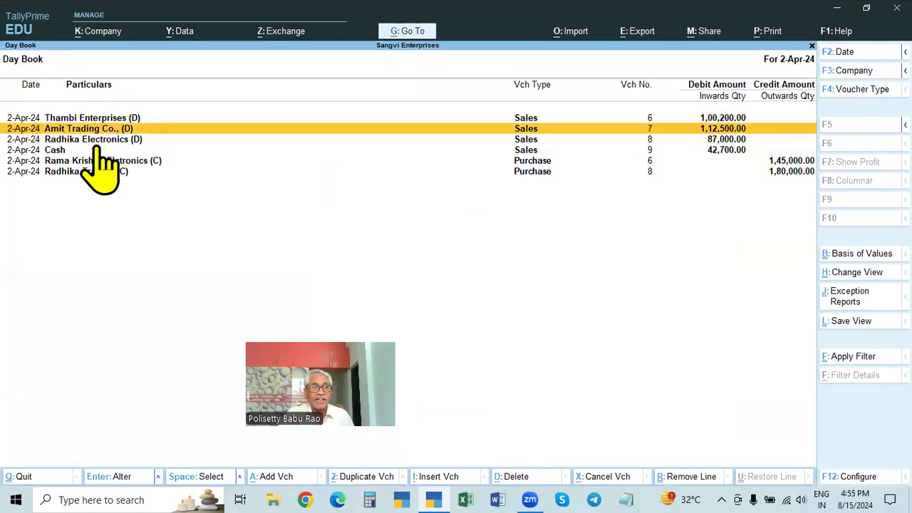
key("Down")
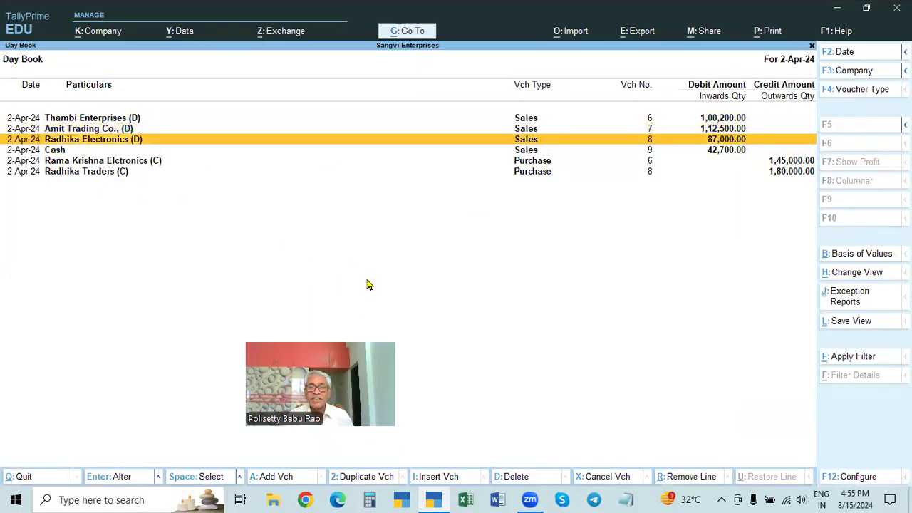
key("Return")
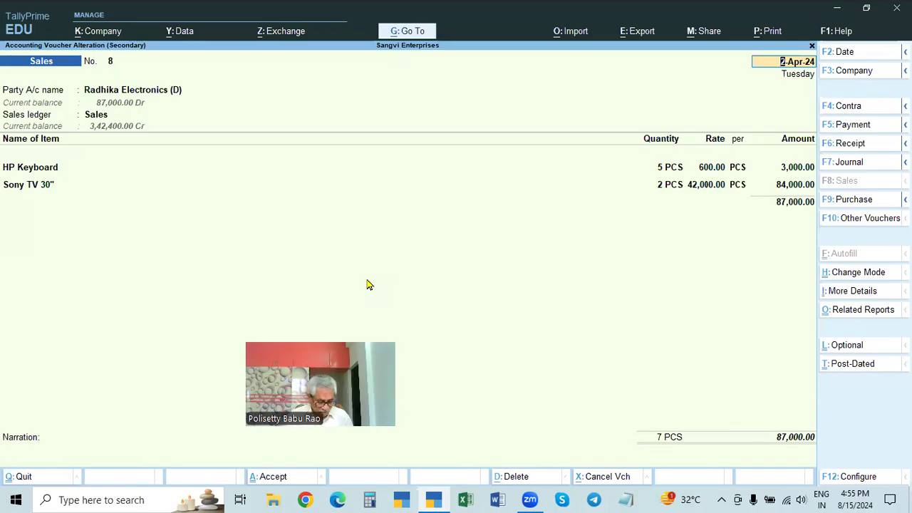
key("ctrl+p")
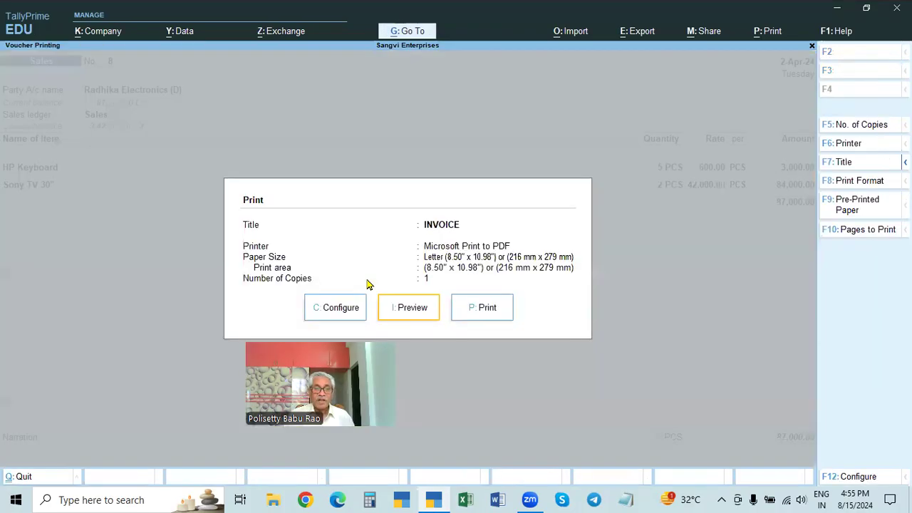
left_click(409, 307)
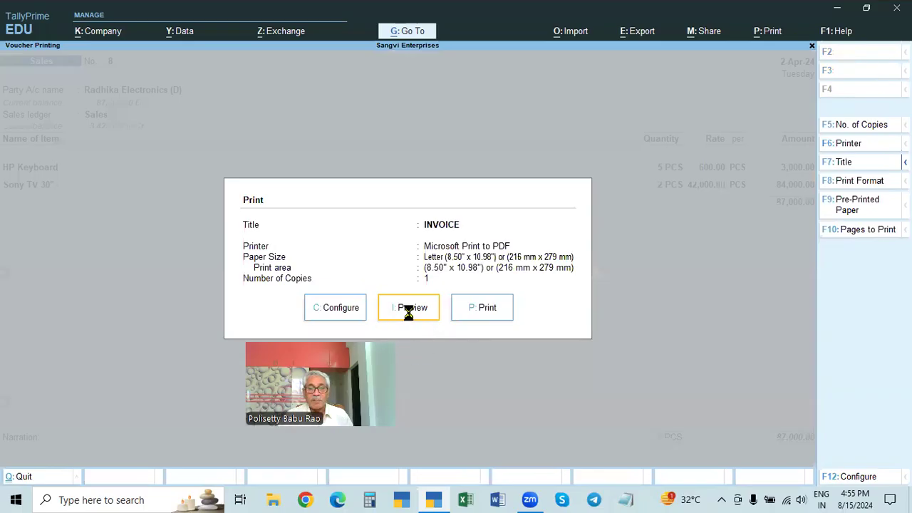
left_click(410, 319)
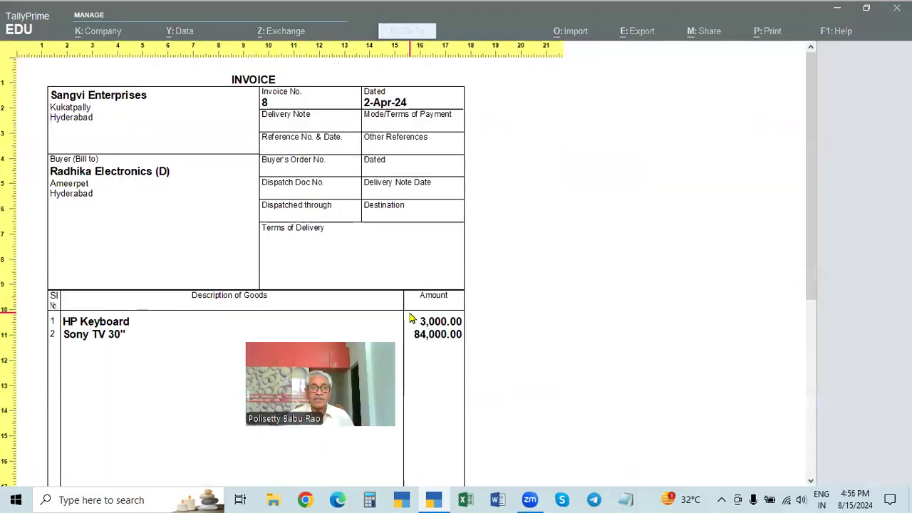
left_click(409, 318)
key("Escape")
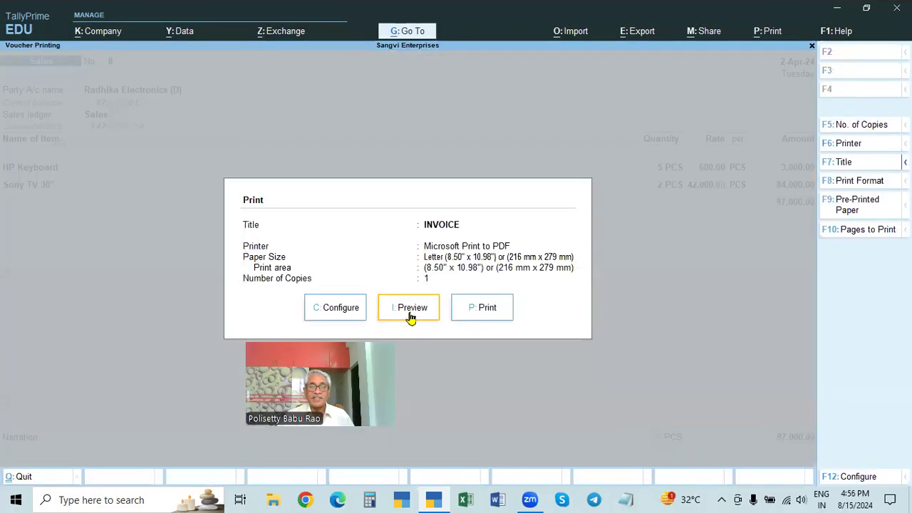
key("Escape")
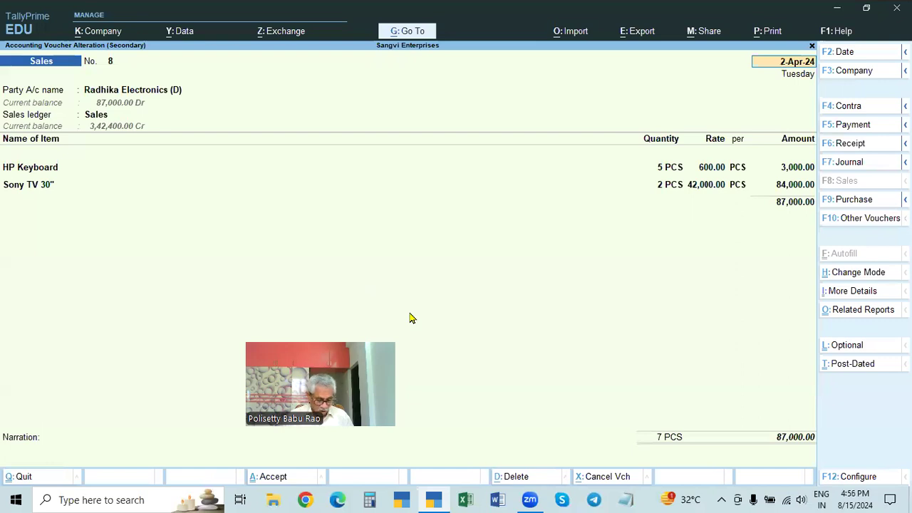
left_click(772, 32)
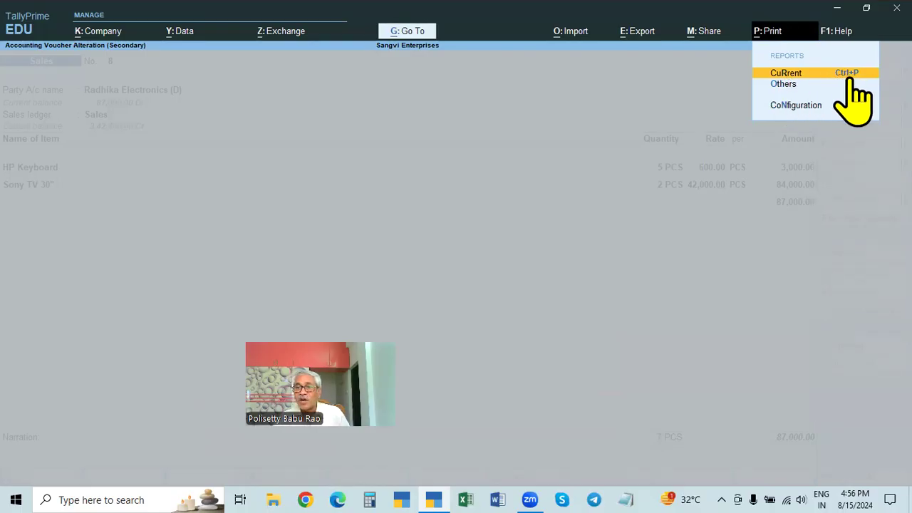
left_click(787, 73)
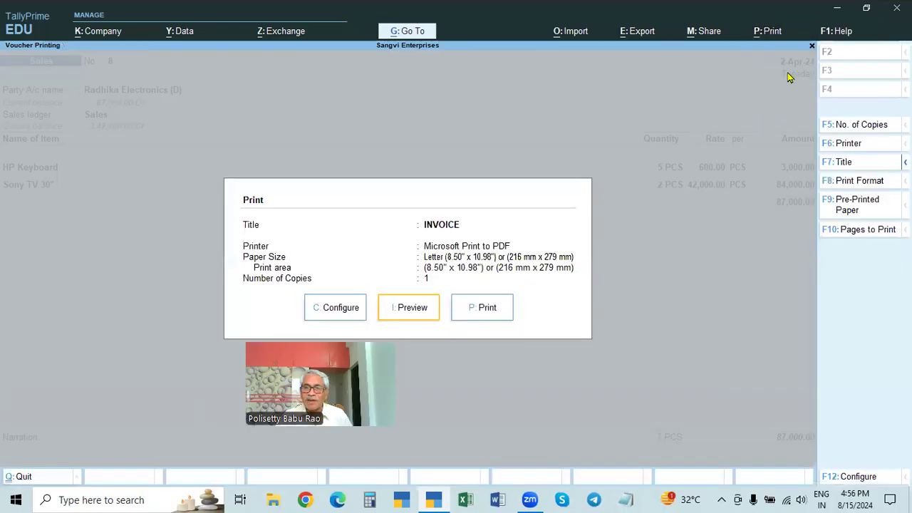
key("Escape")
Open the Radhika Electronics invoice's print configuration, find the Set Preview as default option, and accept it as Yes
key("ctrl")
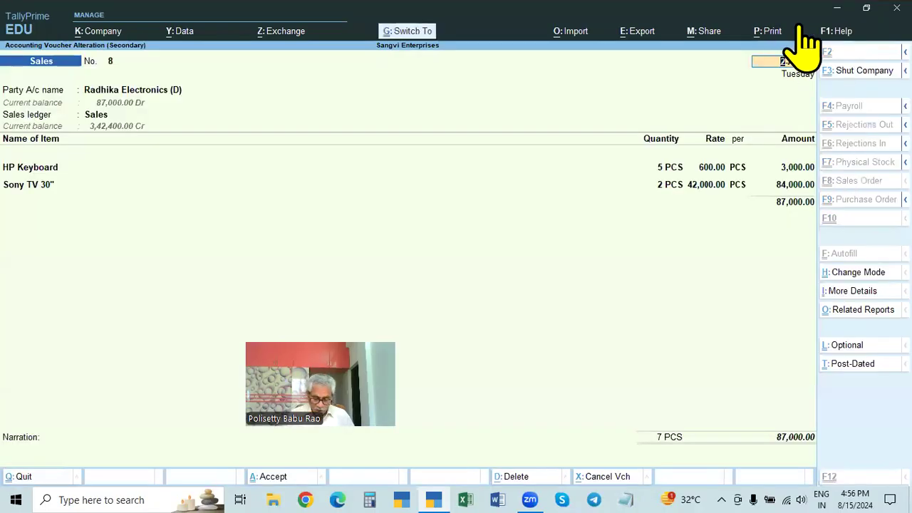
key("ctrl+p")
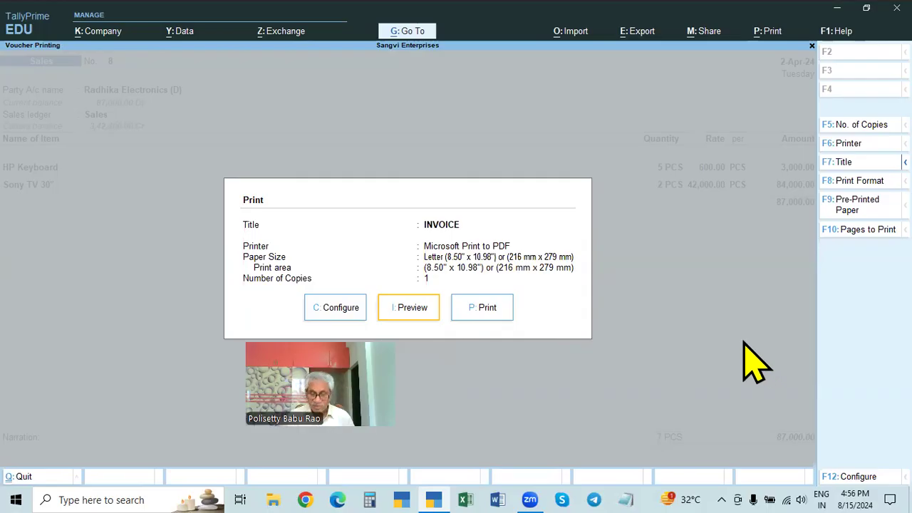
key("c")
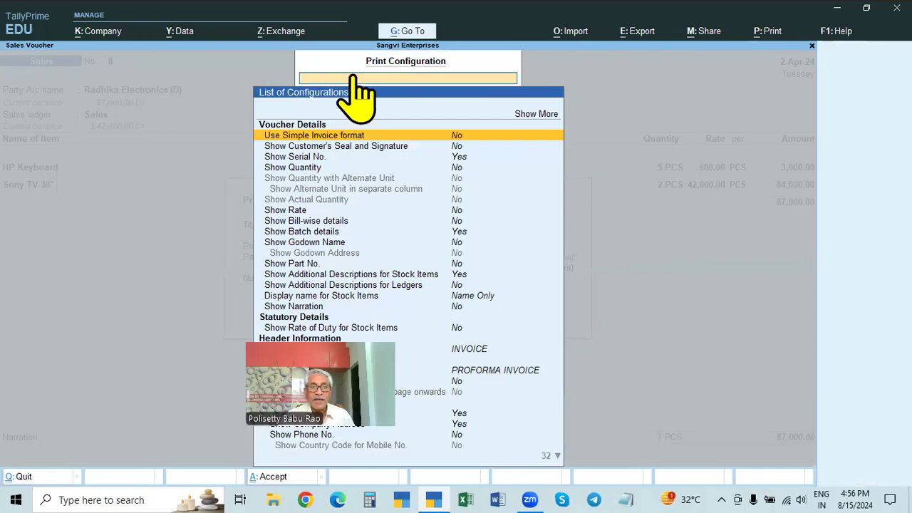
type("Prev")
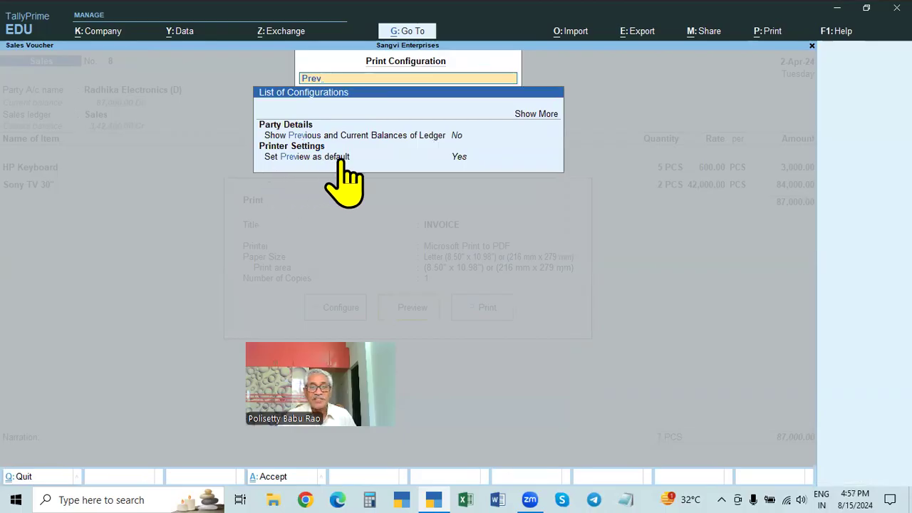
left_click(460, 158)
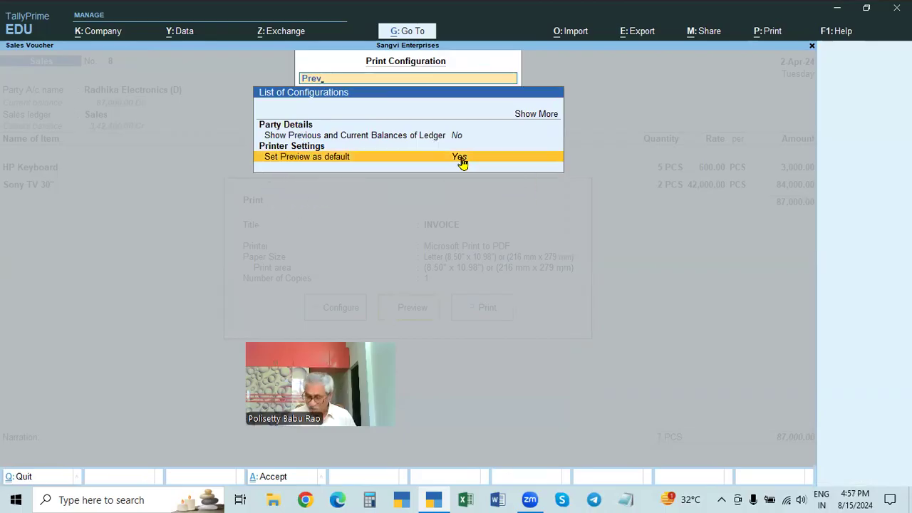
left_click(461, 162)
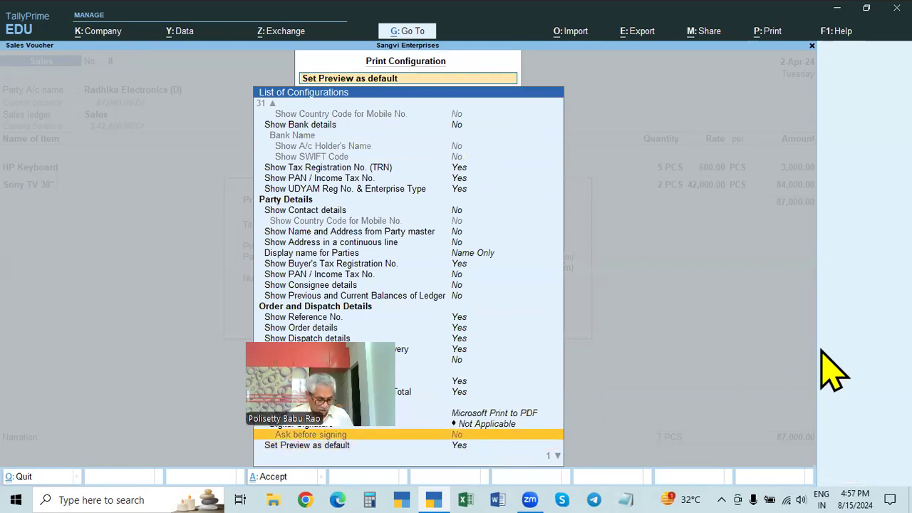
key("ctrl+a")
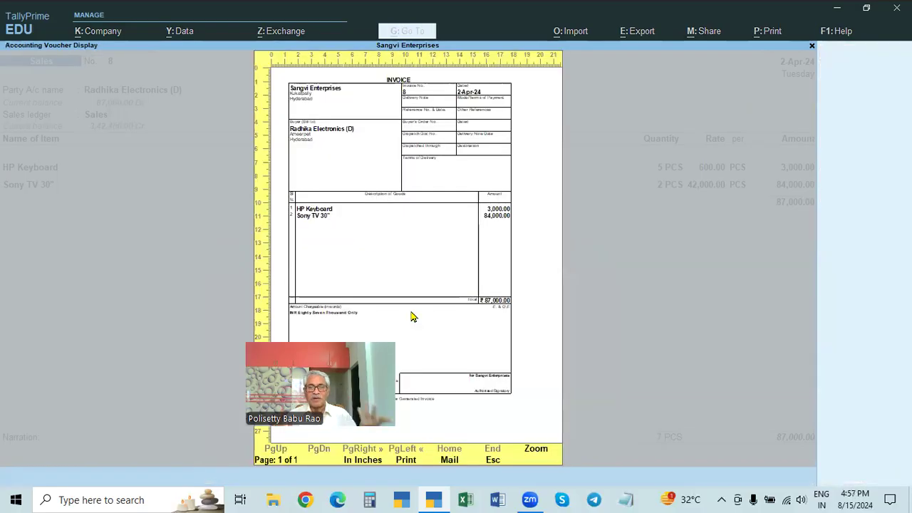
Zoom in on the Radhika Electronics invoice preview to examine it, and return to the voucher
left_click(536, 450)
left_click(538, 458)
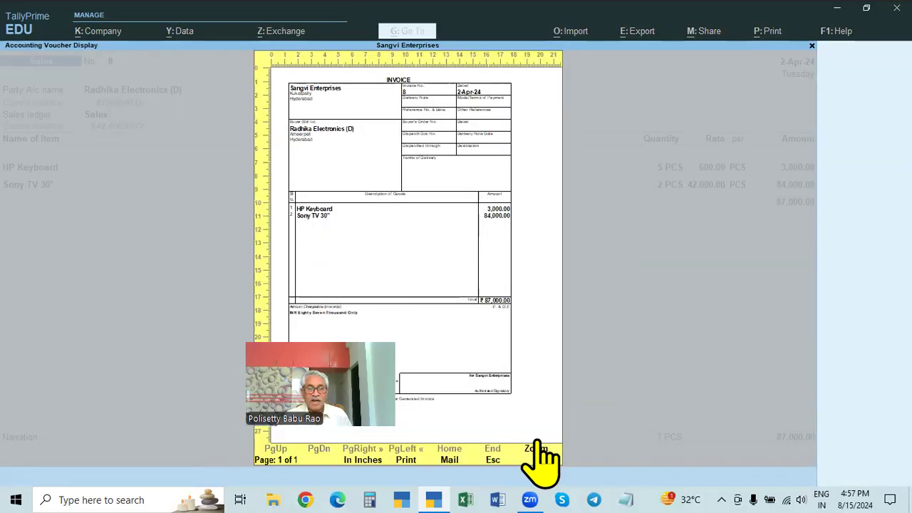
left_click(539, 462)
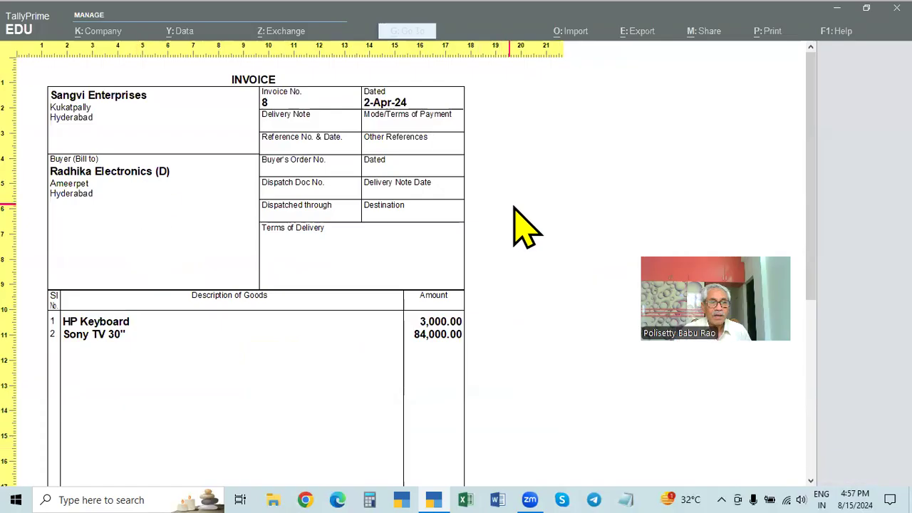
key("Escape")
key("Escape")
key("Escape")
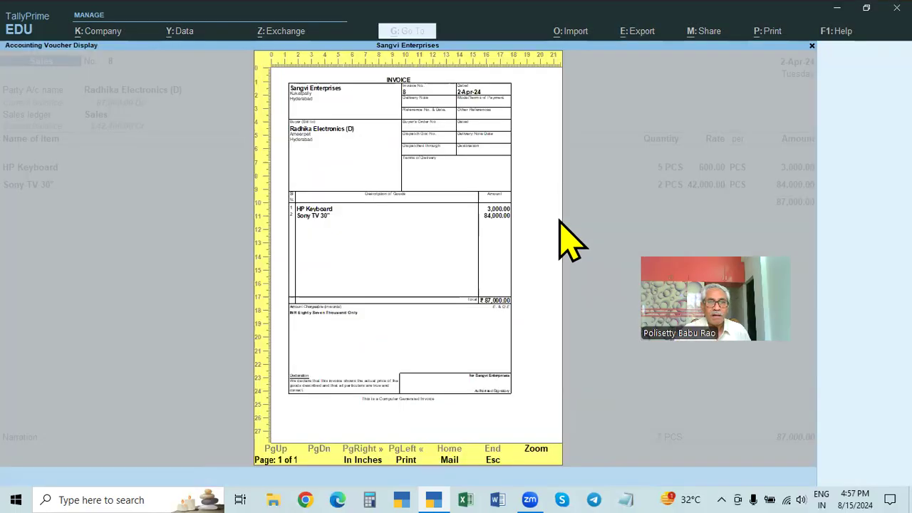
key("Escape")
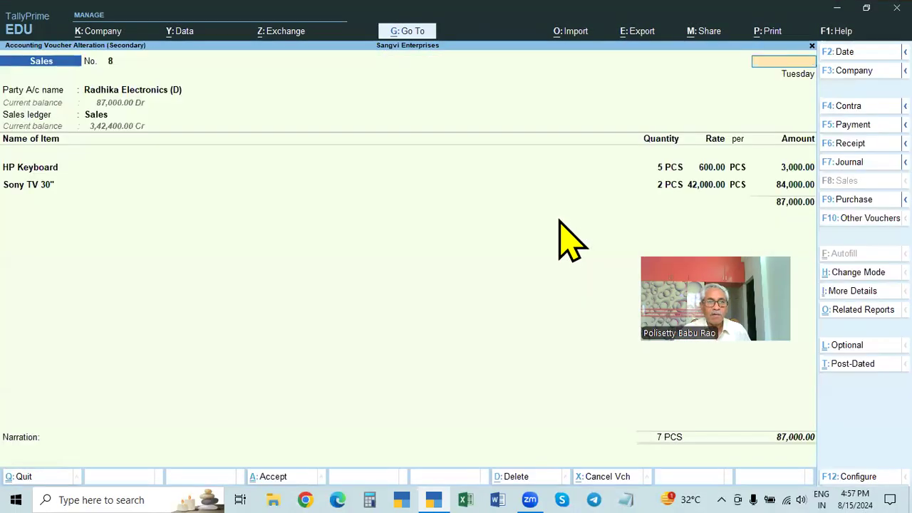
Quit to the Day Book, view the Cash sales voucher, and go back to the Radhika Electronics entry
key("Escape")
key("Return")
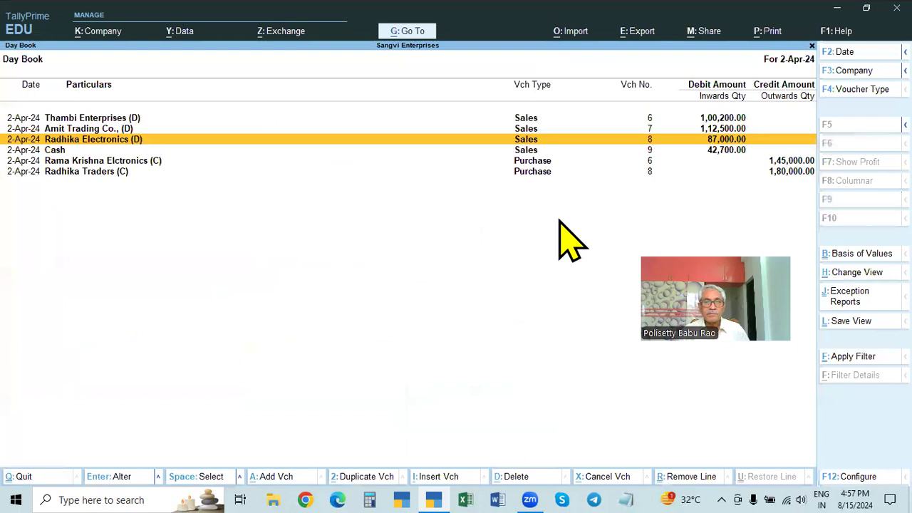
key("Down")
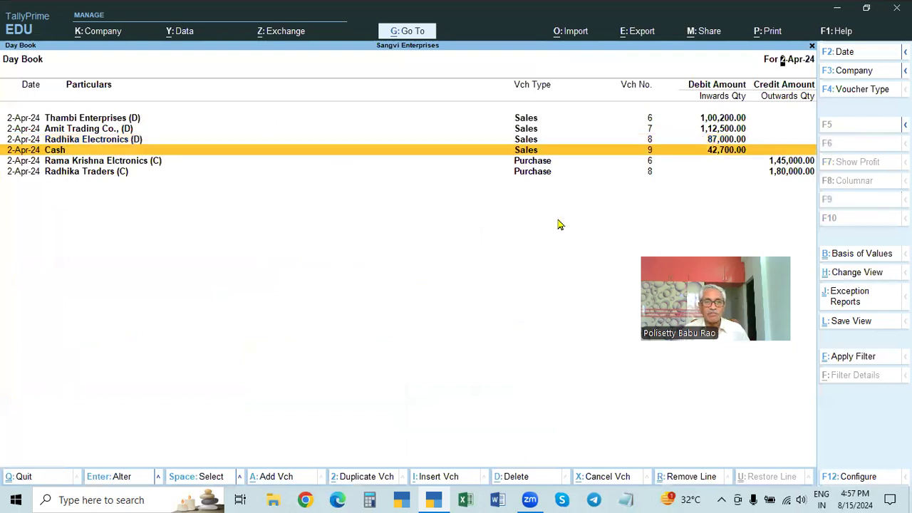
key("Return")
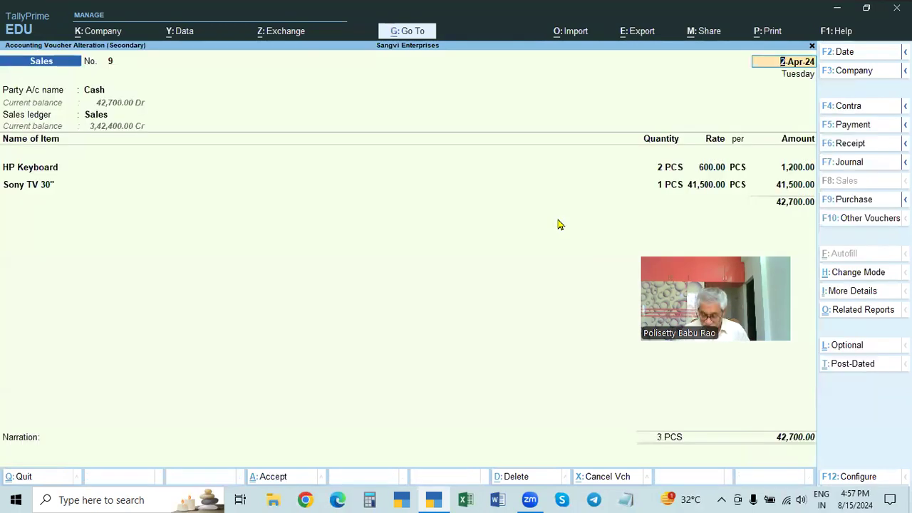
key("Escape")
key("Return")
key("Up")
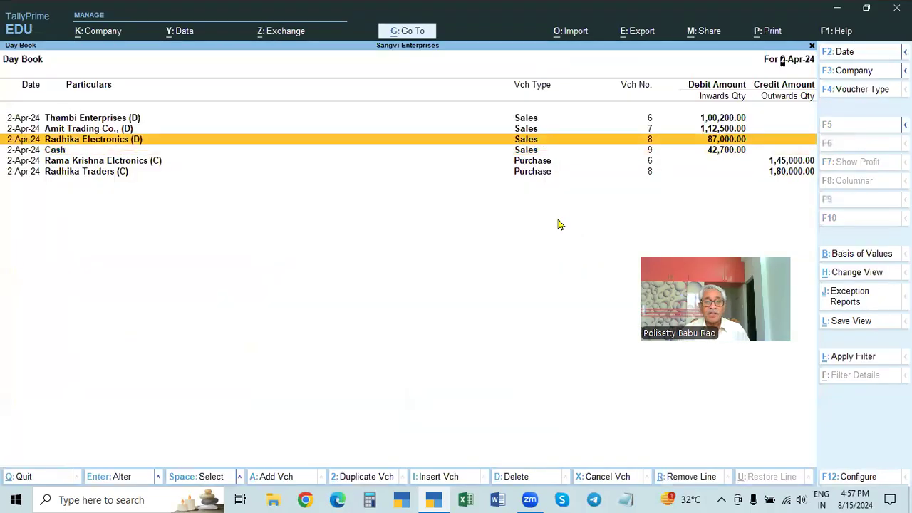
Reopen the Radhika Electronics sales voucher and preview its invoice enlarged to examine the buyer's name and address
key("Return")
key("alt+p")
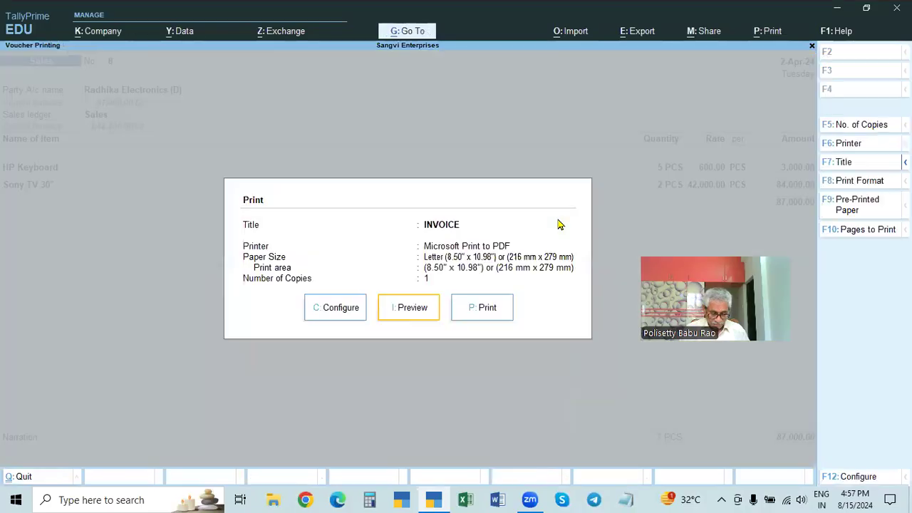
key("i")
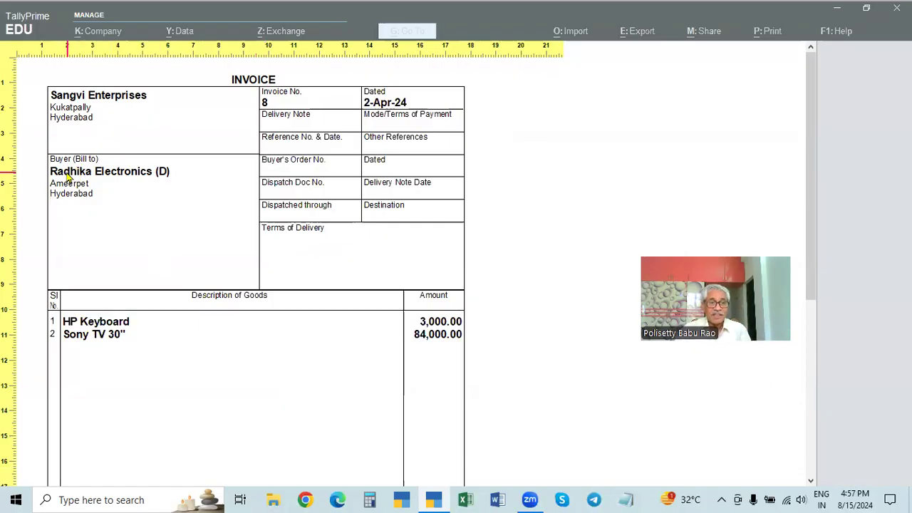
left_click(437, 343)
key("Escape")
key("Escape")
key("Escape")
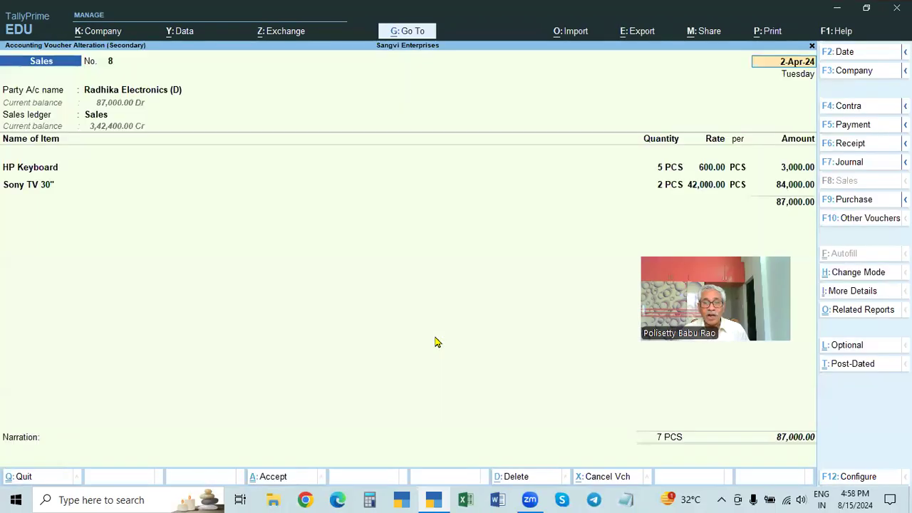
Open the Cash sales voucher from the Day Book, preview its invoice enlarged to check the buyer details, and return to the voucher
key("y")
key("Down")
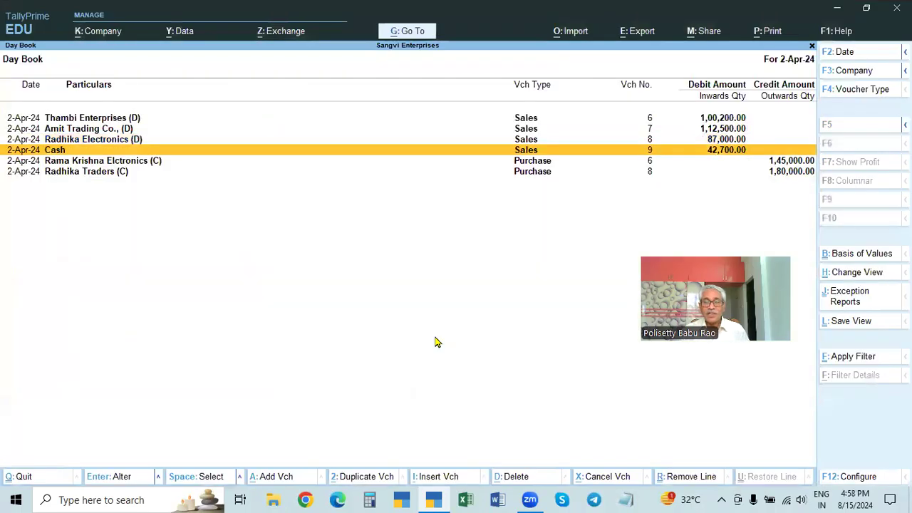
key("Return")
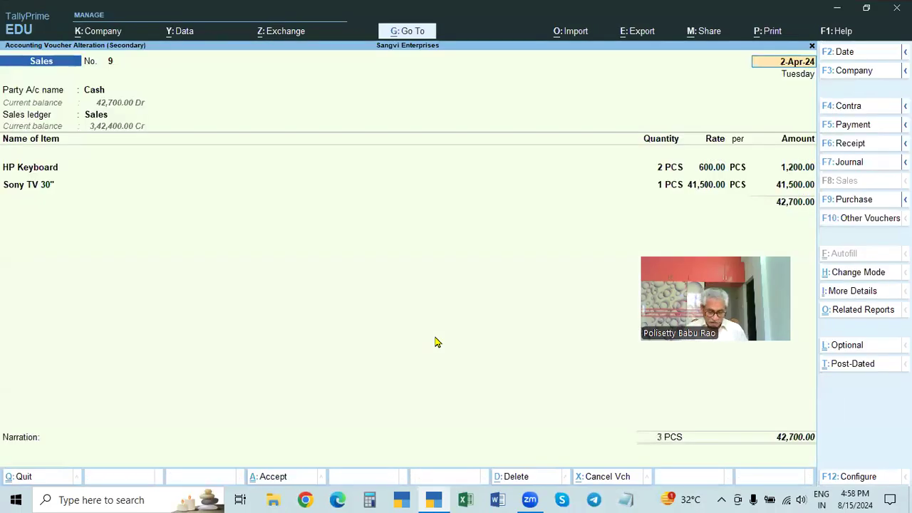
key("ctrl+p")
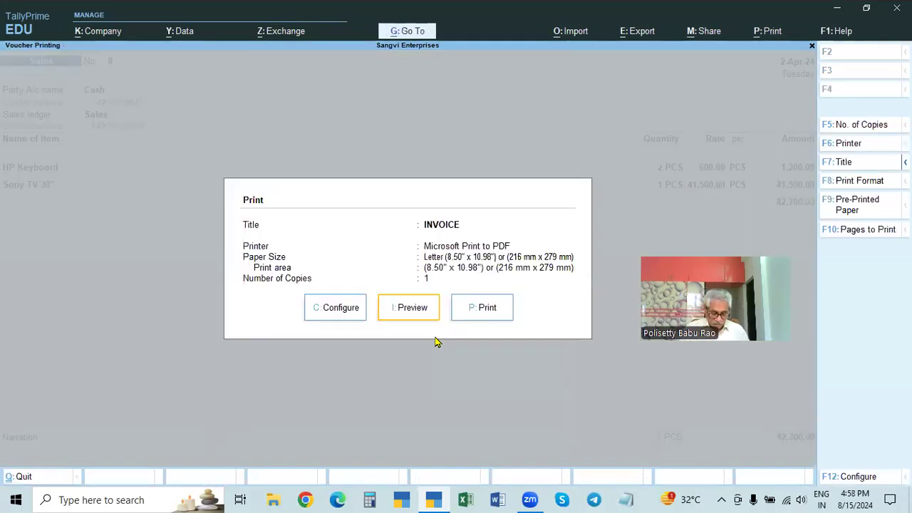
key("Return")
left_click(436, 342)
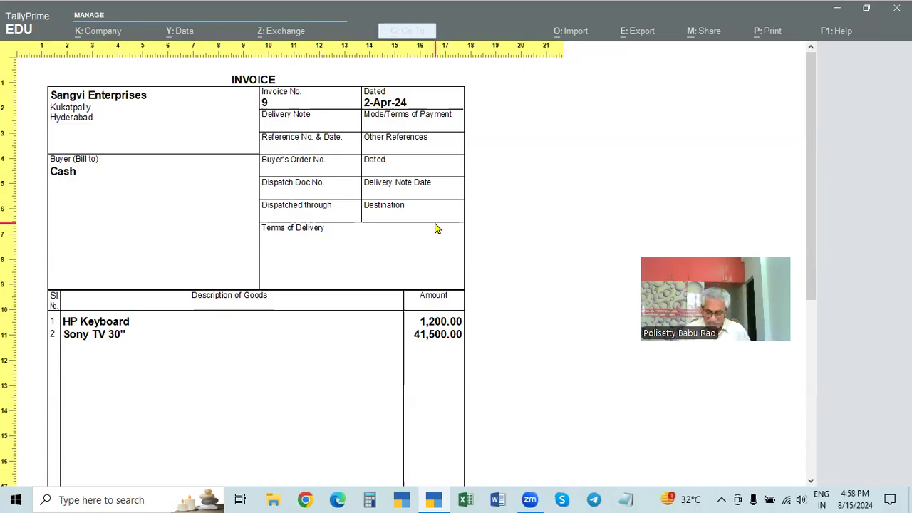
key("Escape")
key("Escape")
key("Escape")
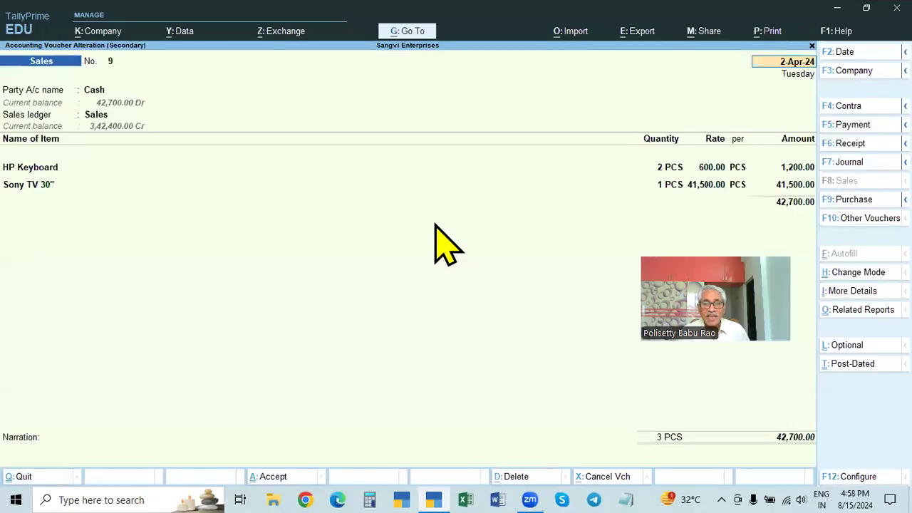
Accept the cash voucher's date and the Cash party account, leave the dispatch details and reach the buyer field in the party details
key("Return")
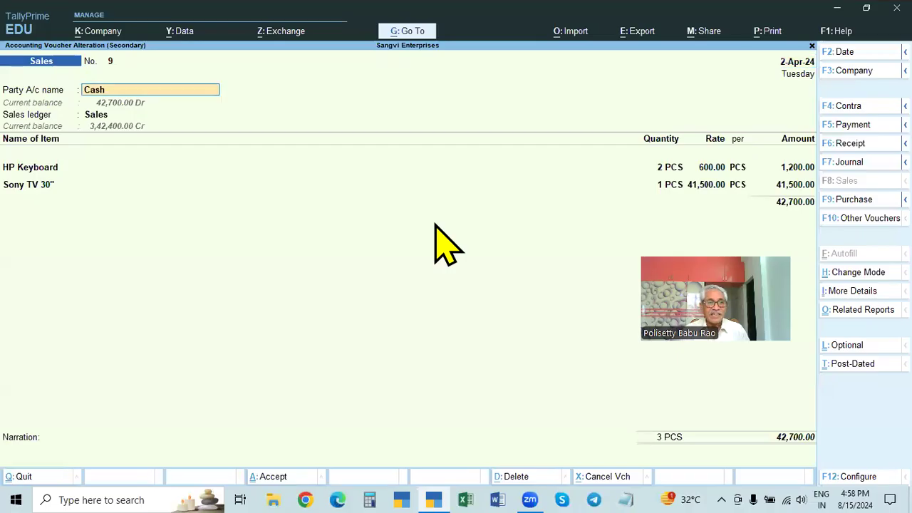
key("Return")
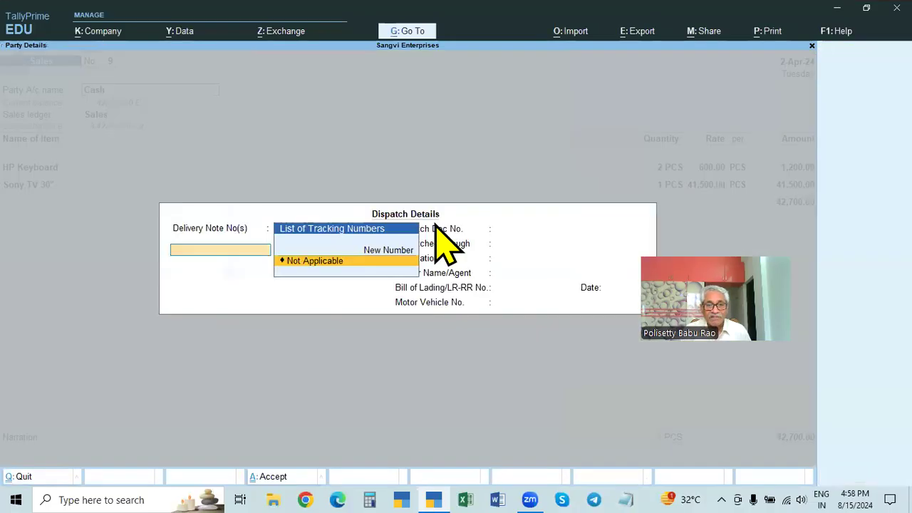
key("Escape")
key("Return")
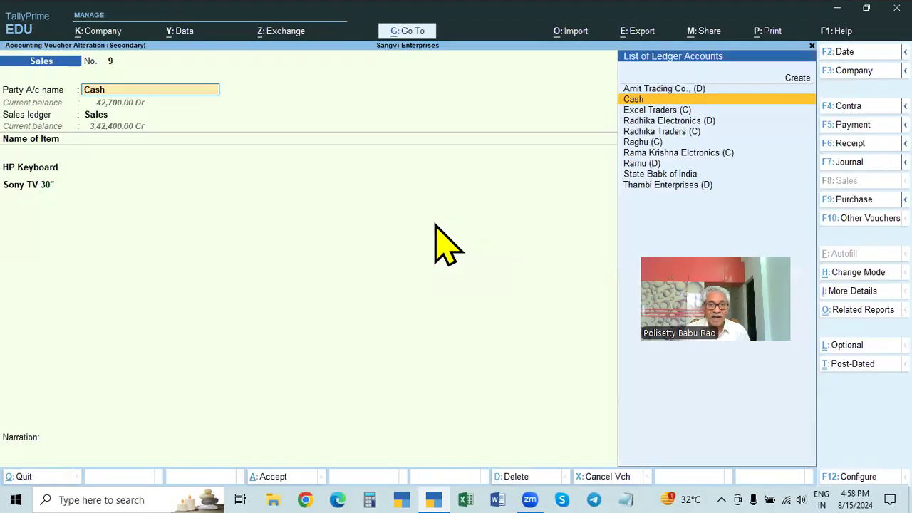
key("Return")
key("ctrl")
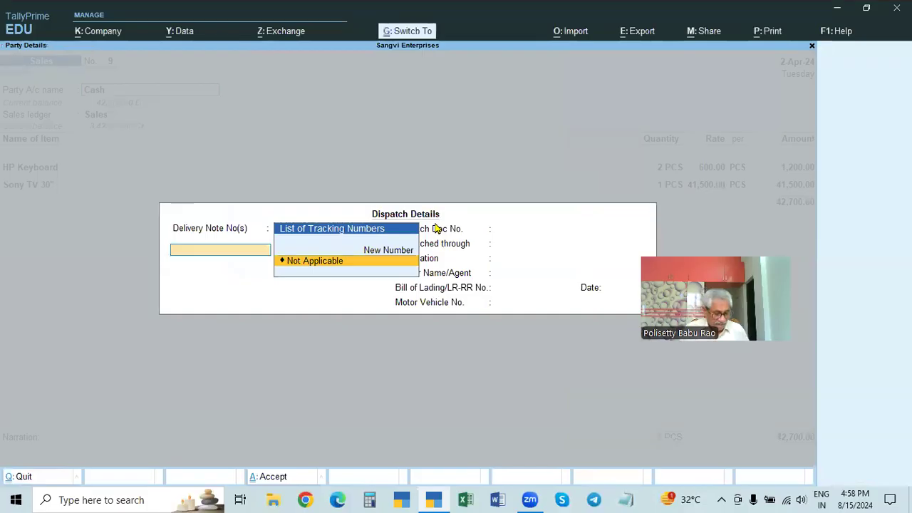
key("Escape")
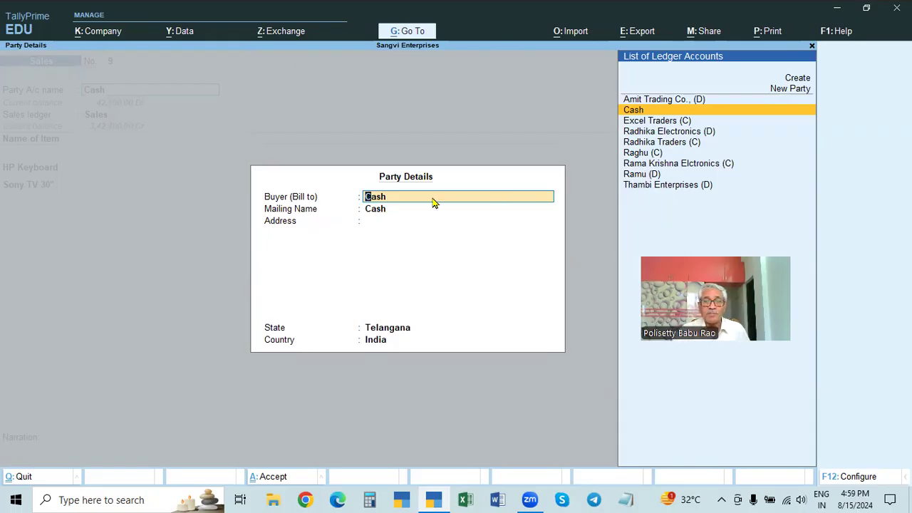
Set the buyer to the individual debtor listed just above Thambi Enterprises (D), accepting the mailing name, blank address, state Telangana and country India
left_click(638, 178)
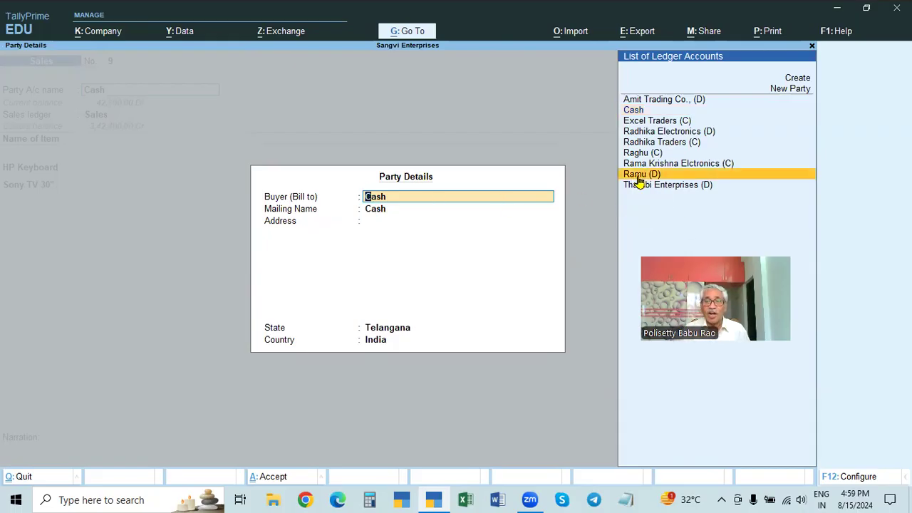
left_click(639, 178)
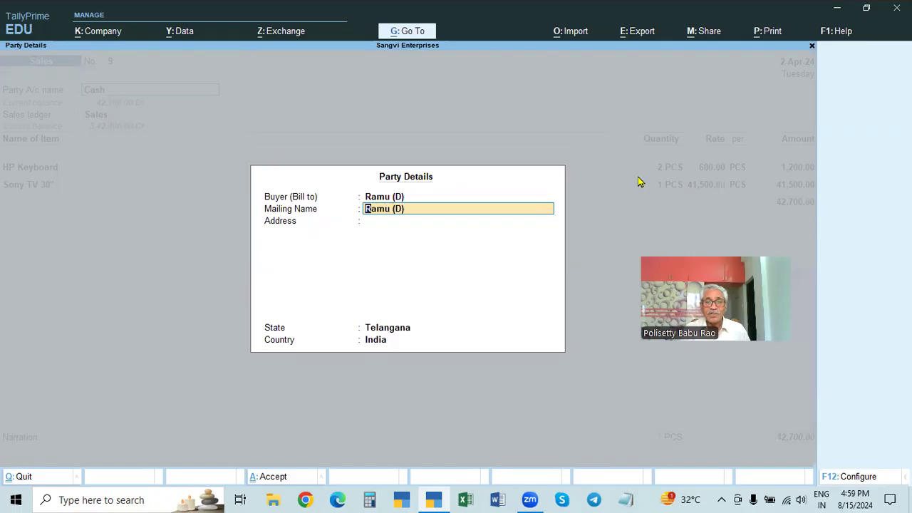
key("Return")
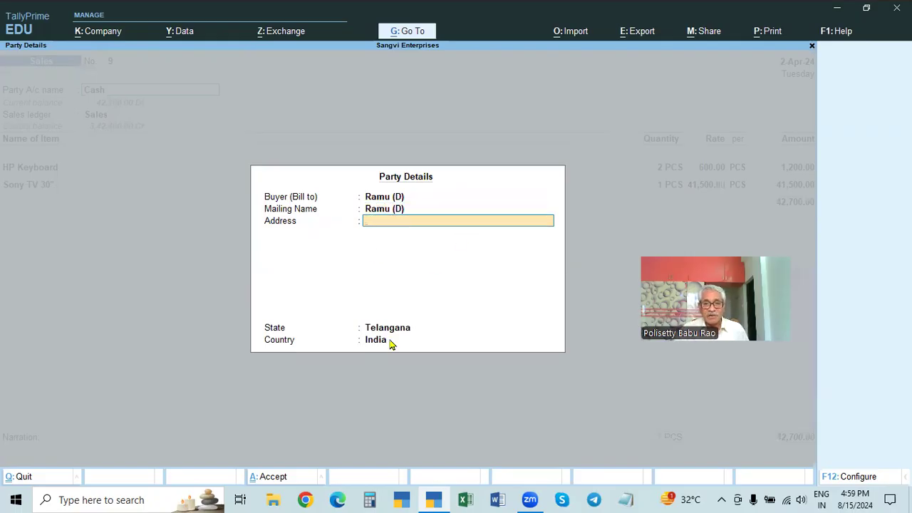
key("Return")
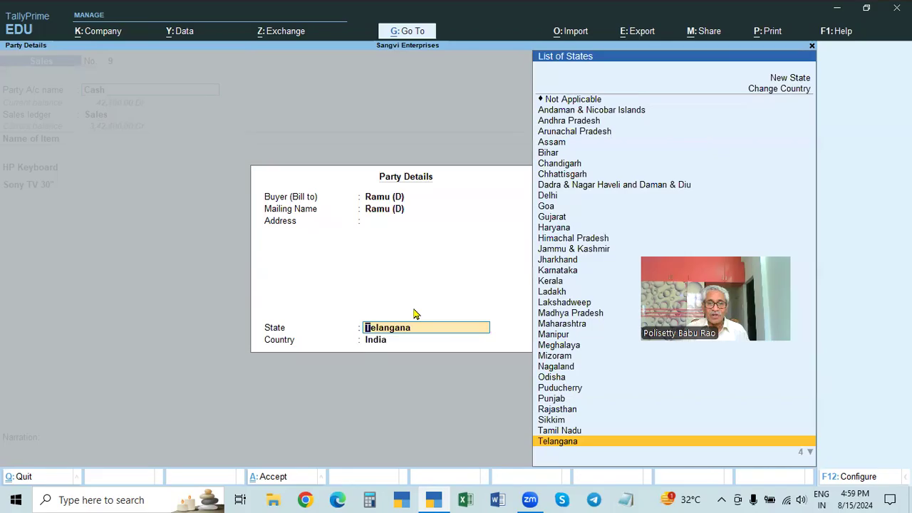
key("Return")
key("Return")
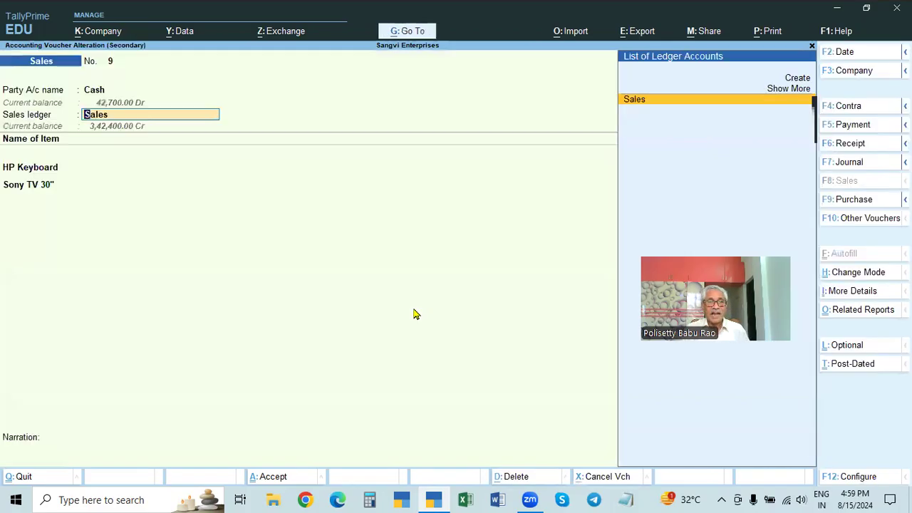
Accept the Sales ledger, the HP Keyboard and Sony TV 30" allocations and a blank narration, and save the cash voucher
key("Return")
key("Return")
key("Return")
key("Return")
key("Return")
key("Return")
key("Return")
key("Return")
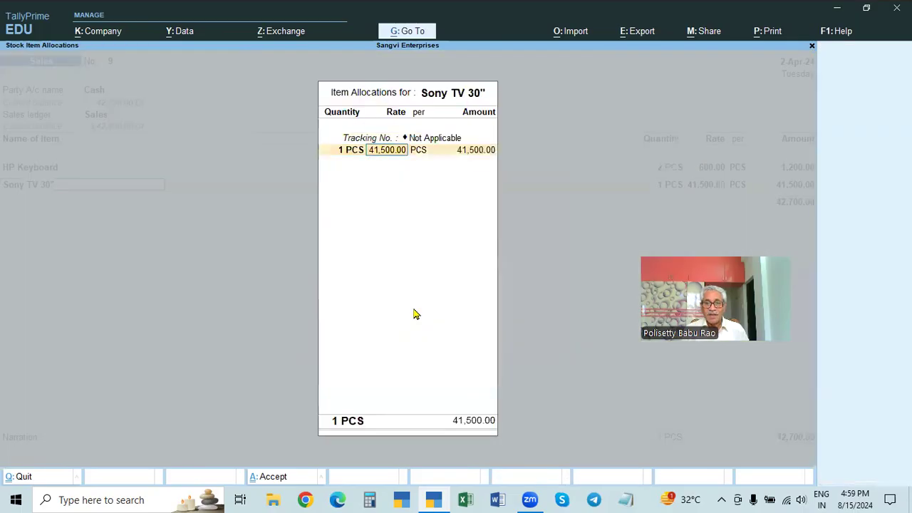
key("Return")
key("Return")
key("Return")
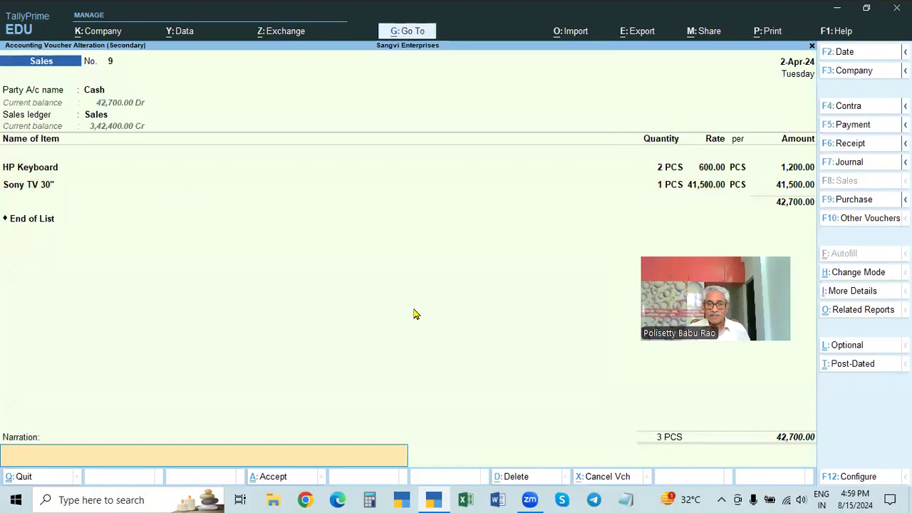
key("Return")
key("Return")
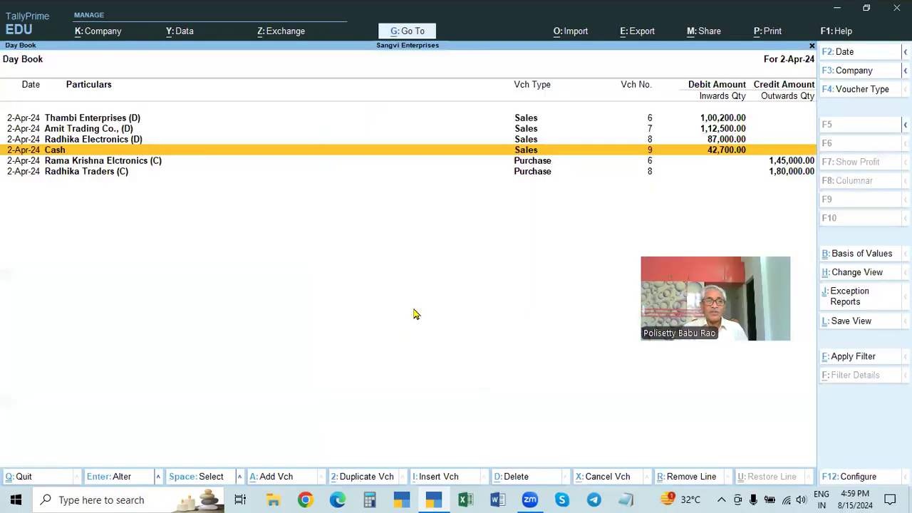
Reopen the Cash sales voucher, preview its invoice enlarged to examine the buyer details, and return to the Day Book
key("Return")
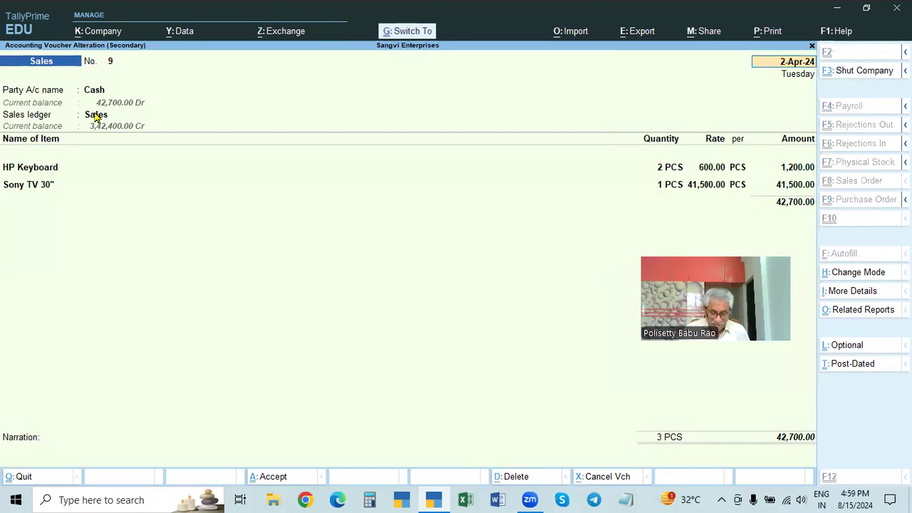
key("alt+p")
left_click(407, 312)
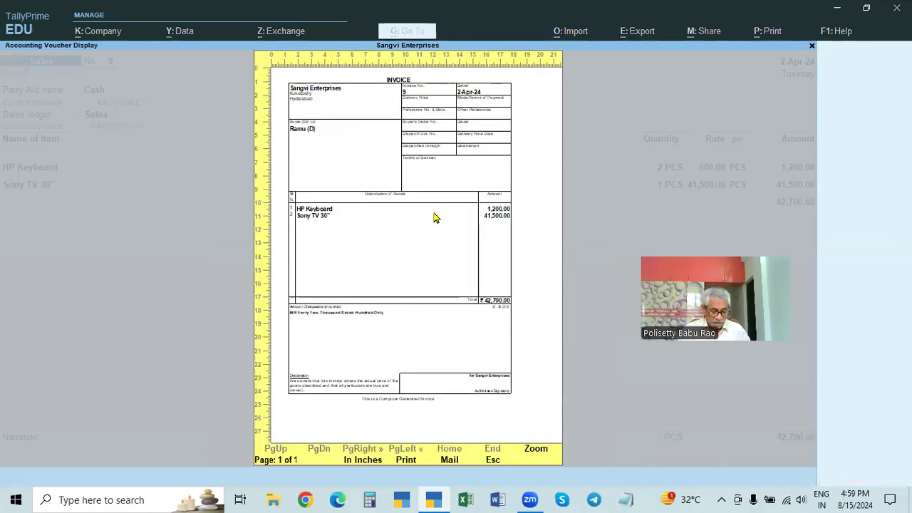
left_click(434, 217)
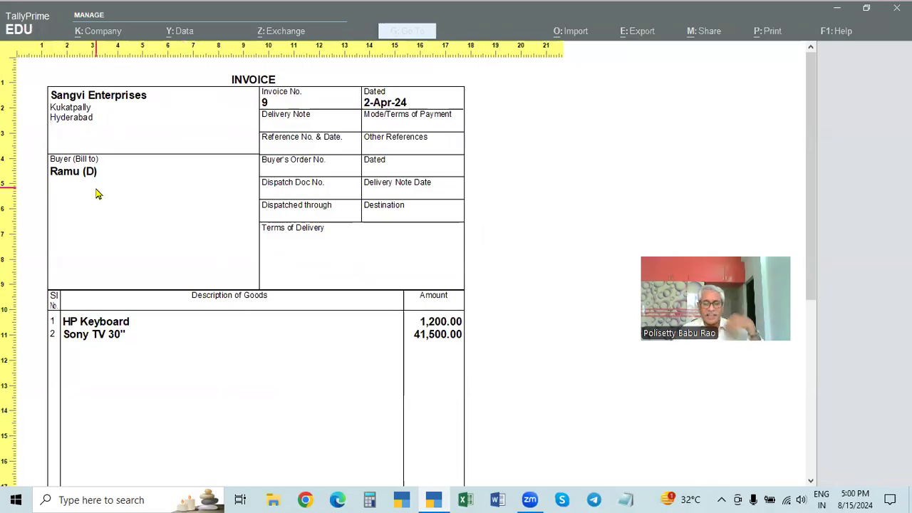
key("Escape")
key("Escape")
key("Escape")
key("Escape")
key("Escape")
Open the Radhika Electronics (D) sales voucher, preview its invoice enlarged to compare the buyer block, and return to the Day Book
key("Up")
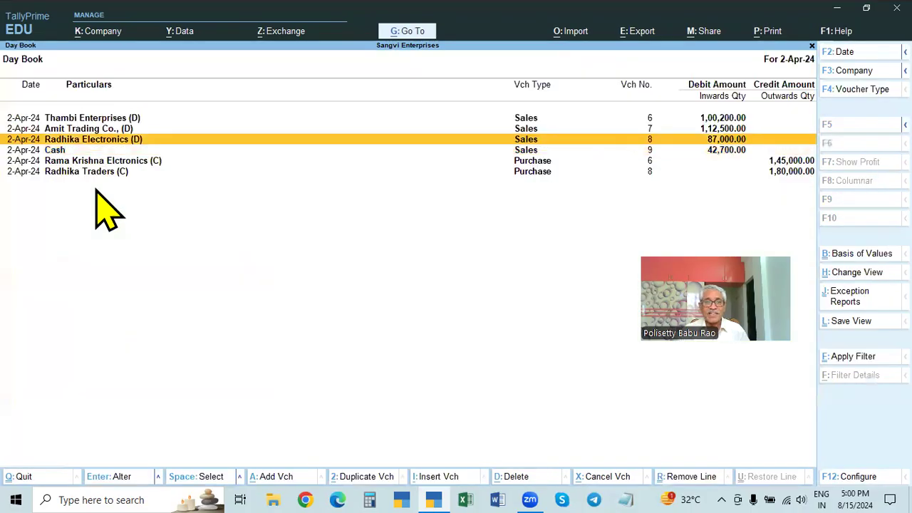
key("Return")
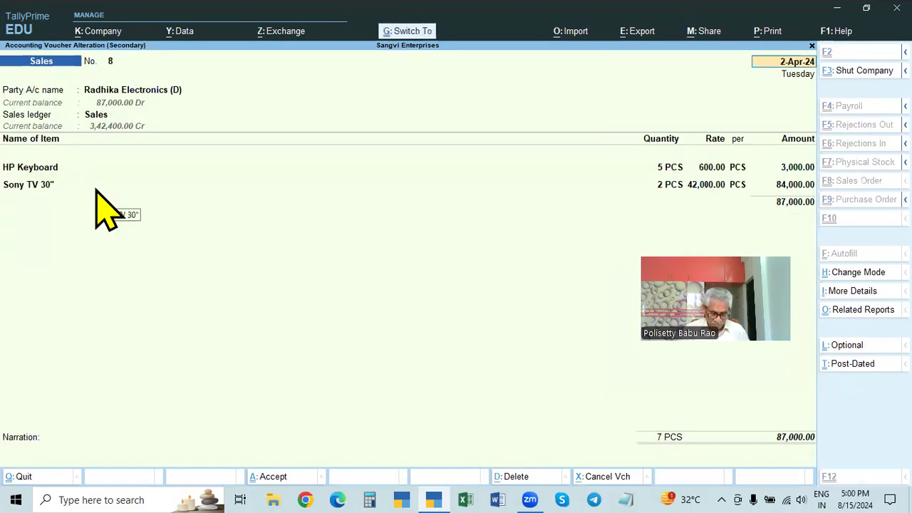
key("ctrl+p")
key("i")
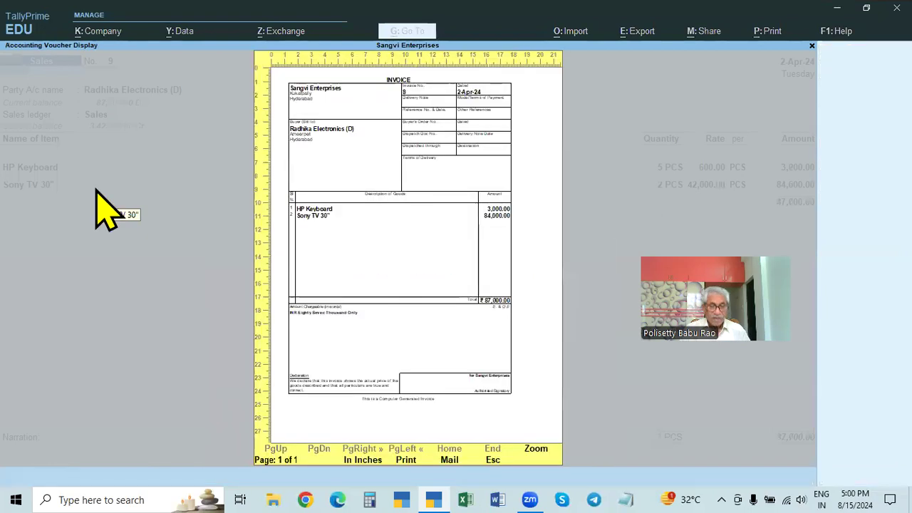
key("Return")
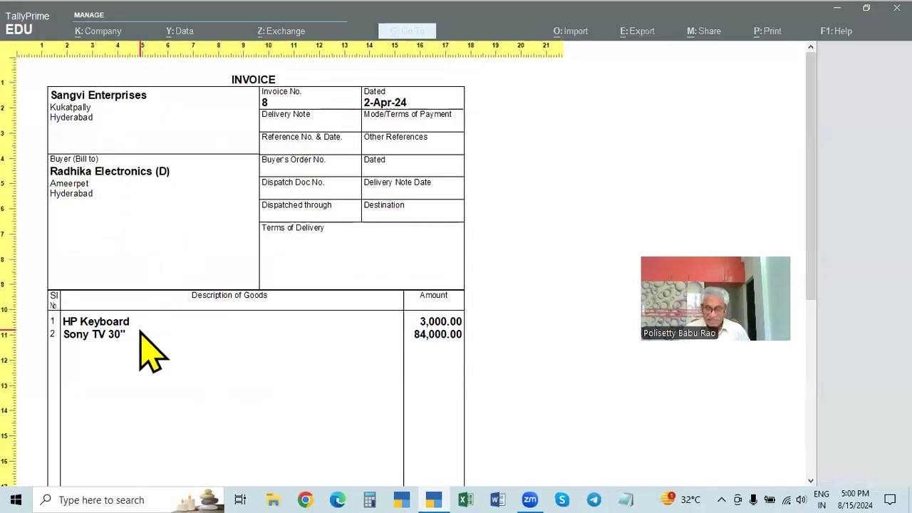
key("Escape")
key("Escape")
key("Escape")
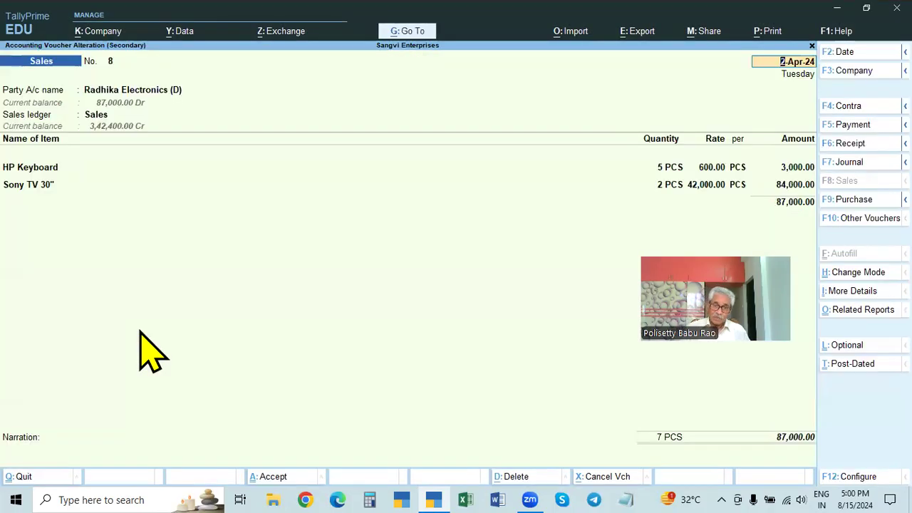
key("Escape")
key("y")
Open the Cash sales voucher again, preview its enlarged invoice to examine the buyer address and payment terms fields, and close the preview
key("Down")
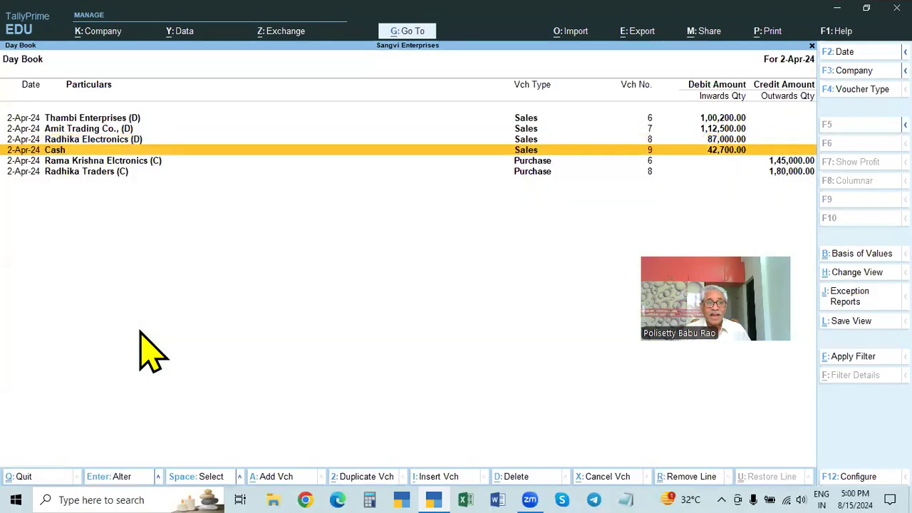
key("Return")
key("ctrl+p")
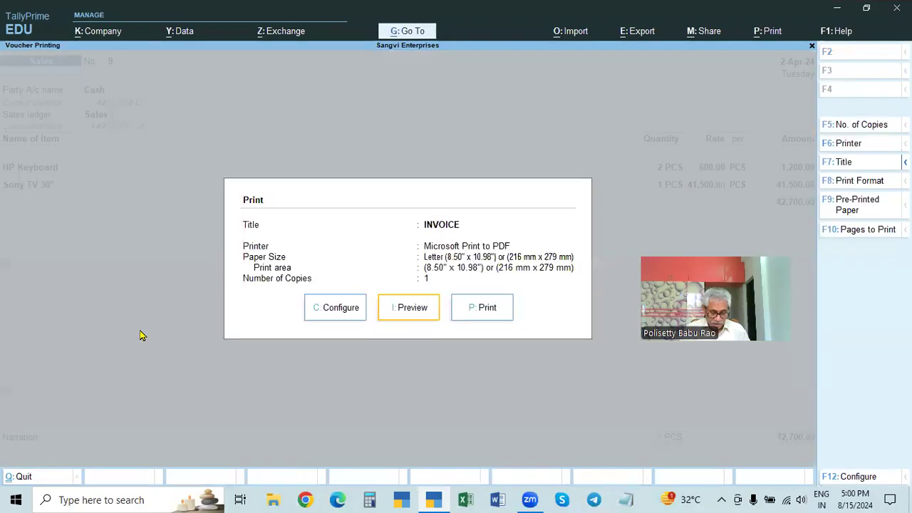
key("i")
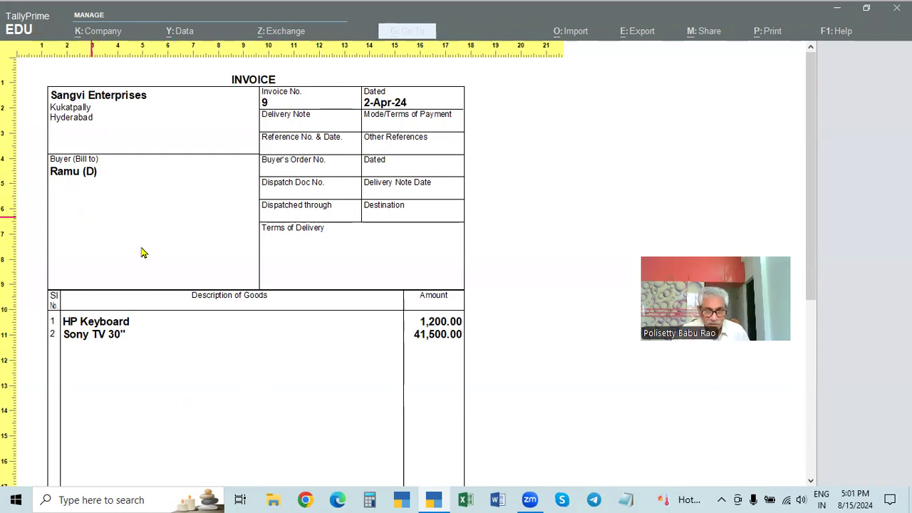
key("Escape")
key("Escape")
key("Escape")
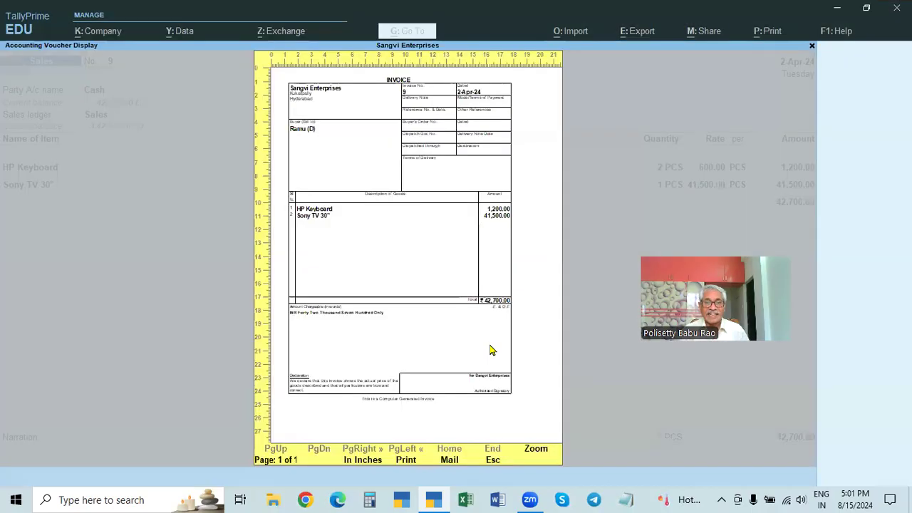
Accept the voucher date and set Provide Order details to Yes in the sales voucher configuration
key("Return")
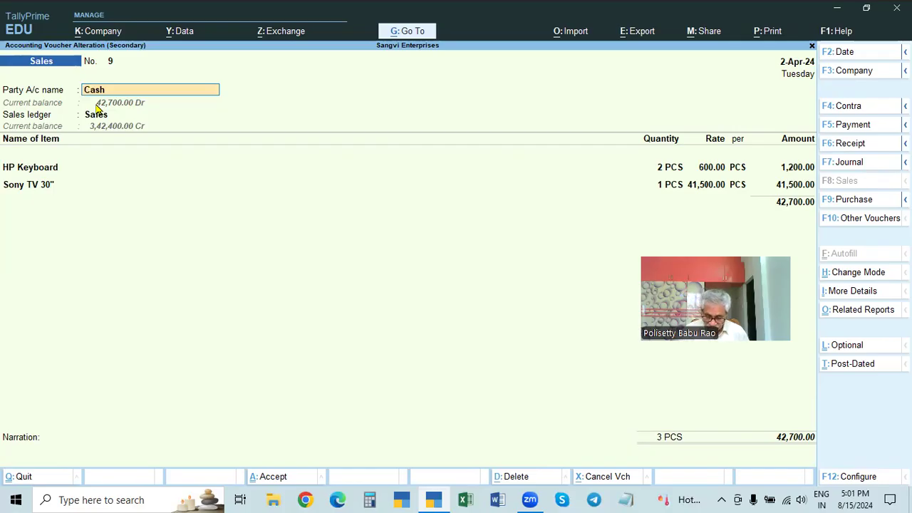
key("F12")
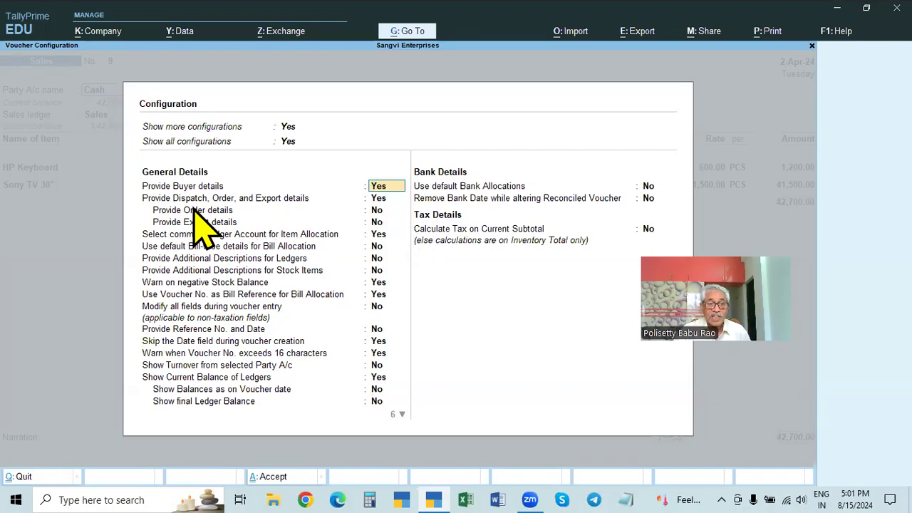
left_click(376, 213)
key("y")
key("Return")
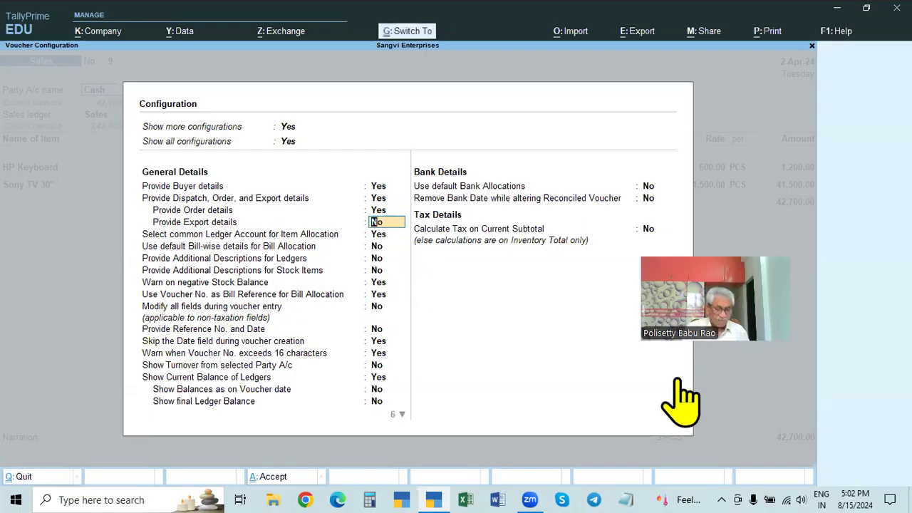
key("ctrl+a")
Accept the Cash party account, set the delivery note number to Not Applicable and leave the other dispatch details blank
key("Return")
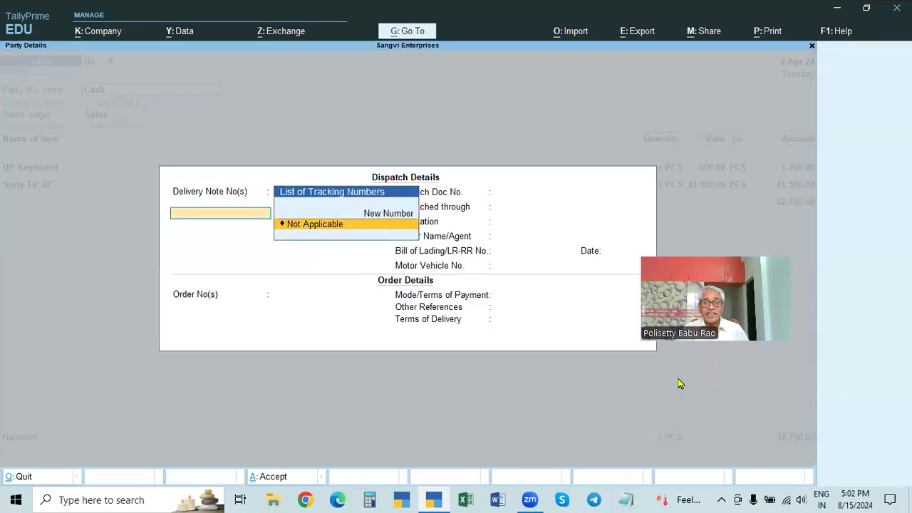
key("Return")
key("Return")
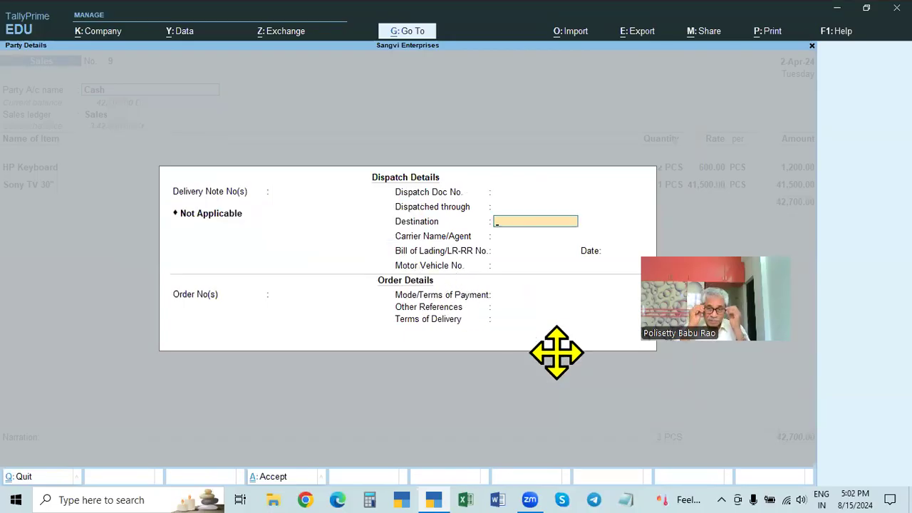
left_click(596, 322)
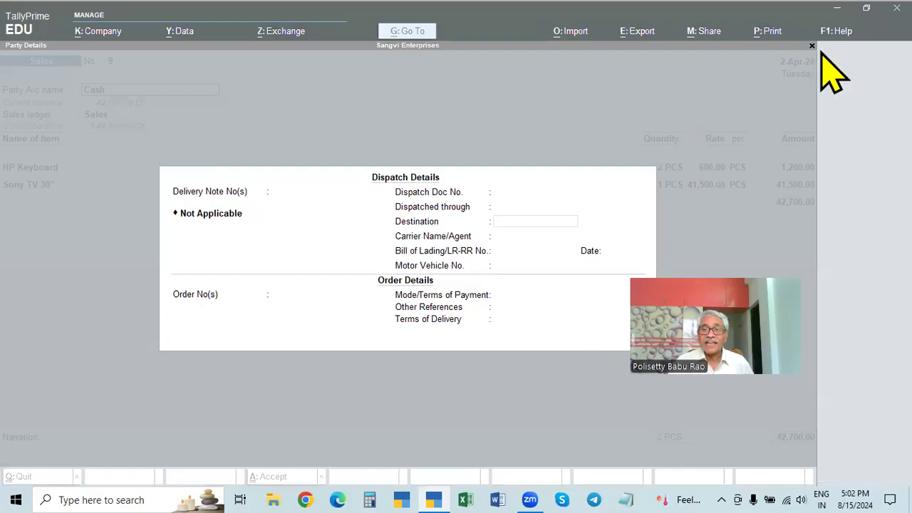
left_click(393, 279)
key("Return")
key("Return")
key("Return")
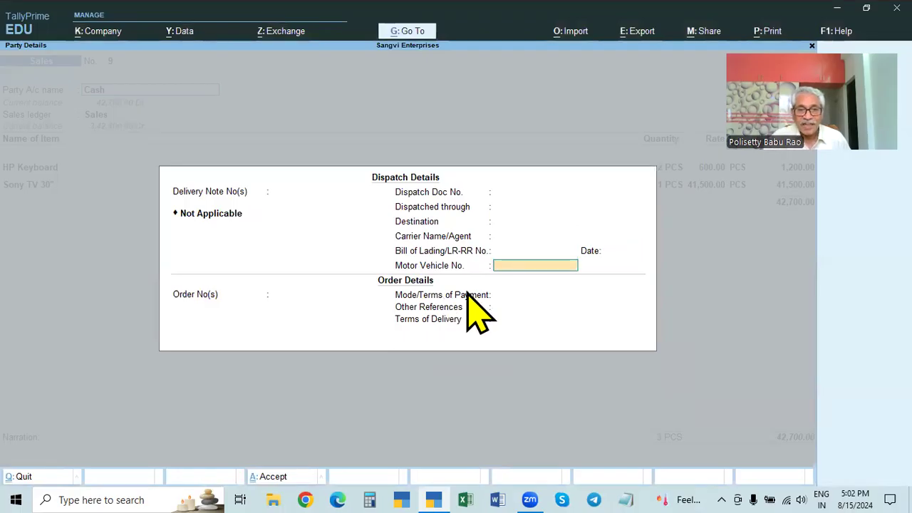
Set the order's Mode/Terms of Payment to CASH, leaving Other References and Terms of Delivery blank
left_click(468, 292)
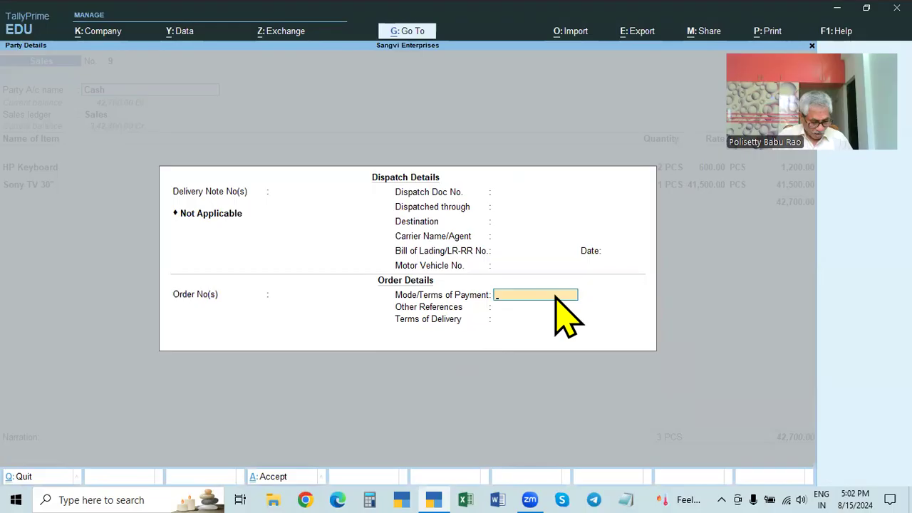
type("CASH")
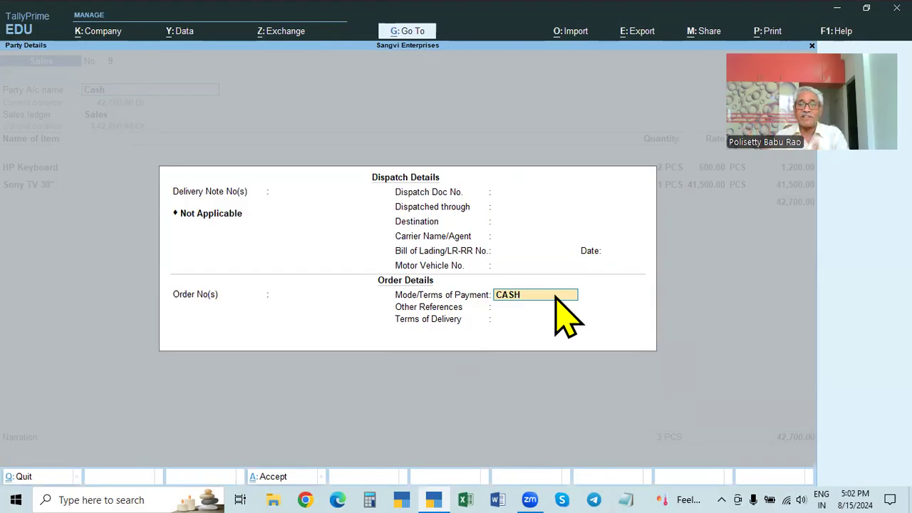
key("Return")
key("Return")
key("Return")
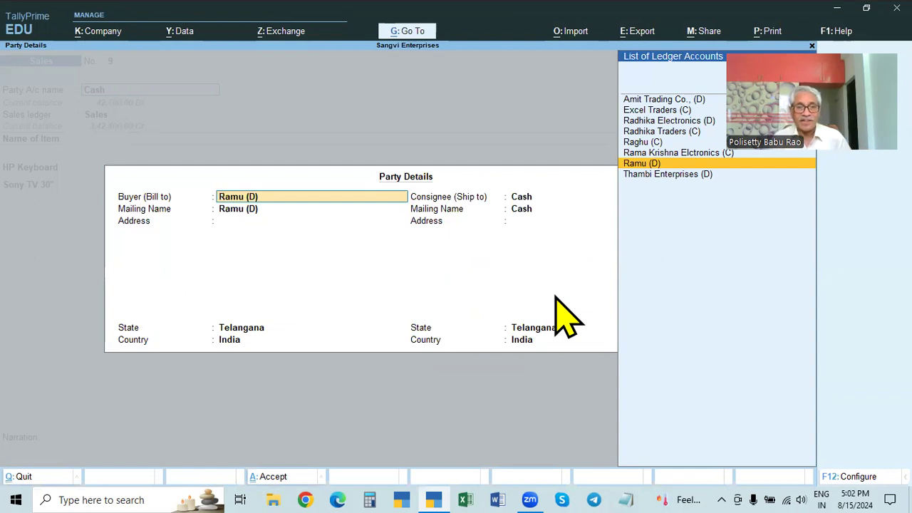
Keep the selected buyer and mailing name, enter the buyer's city as the address, and accept state Telangana and country India
key("Return")
key("Return")
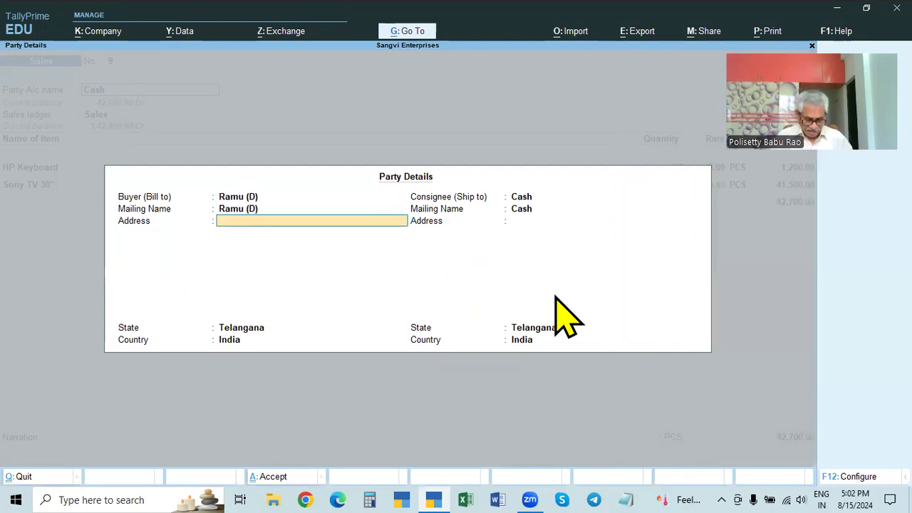
type("HYDERABAD")
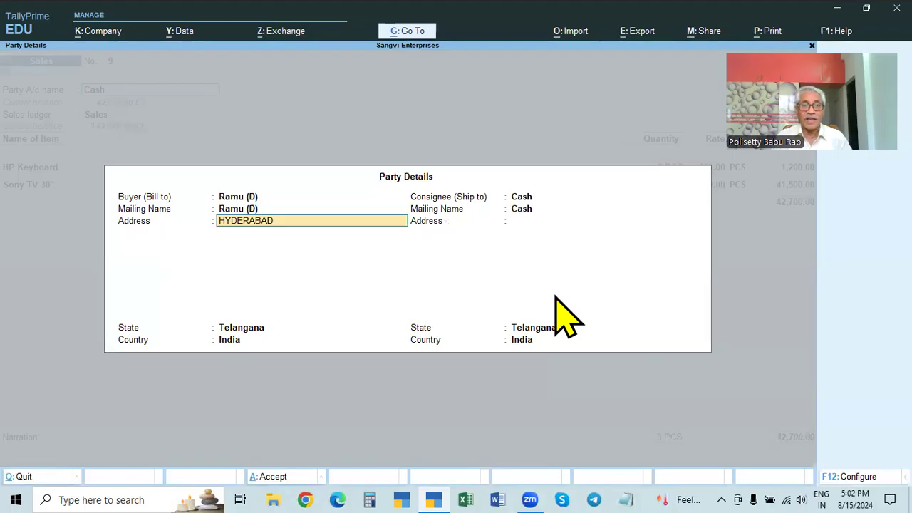
key("Return")
key("Return")
key("Return")
key("Return")
key("Return")
key("Return")
key("Return")
key("Return")
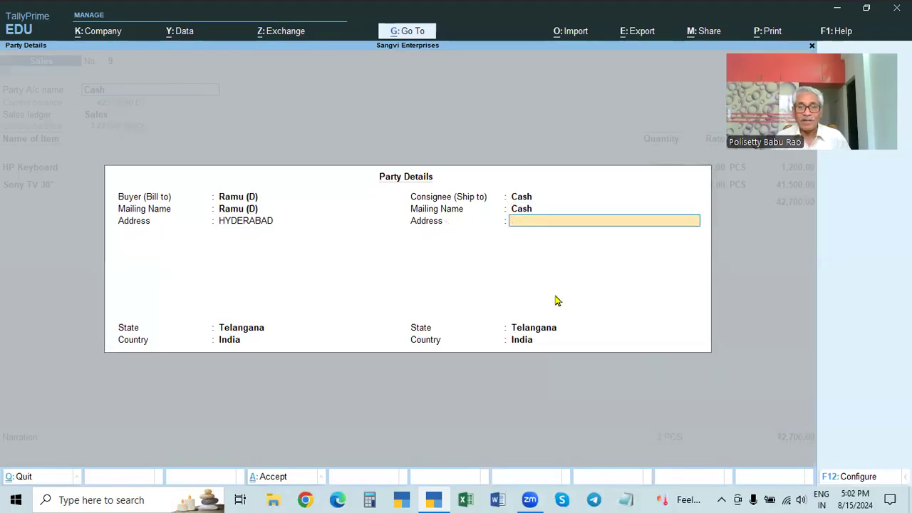
Accept the Cash consignee details, Sales ledger and both existing stock items, and save the cash sales voucher
key("Return")
key("Return")
key("Return")
key("Return")
key("Return")
key("Return")
key("Return")
key("Return")
key("Return")
key("Return")
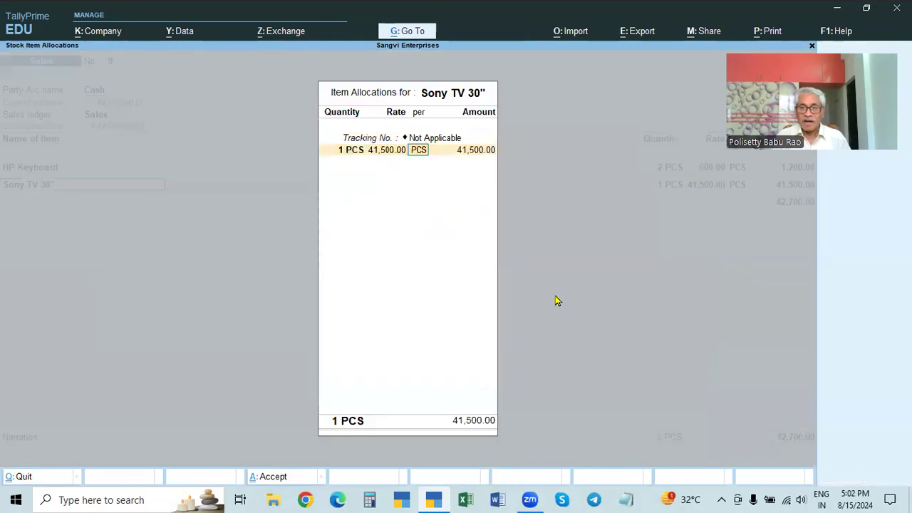
key("Return")
key("Return")
key("Return")
Reopen the cash voucher, preview its invoice enlarged to examine the payment mode and buyer address, and close the preview
key("Return")
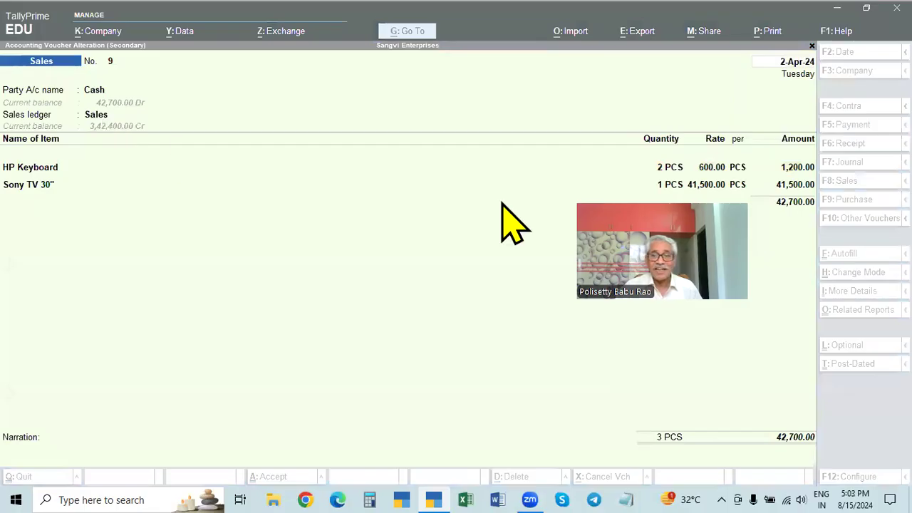
left_click_drag(637, 201, 71, 287)
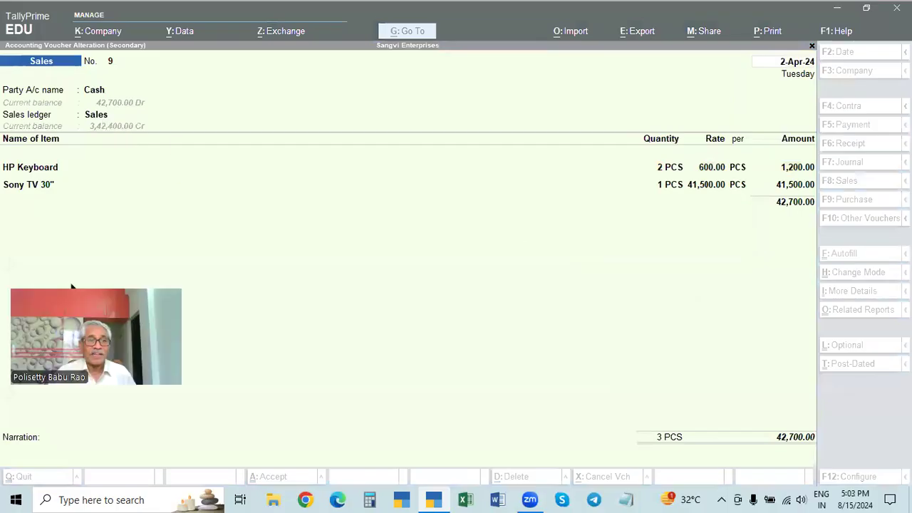
left_click(222, 96)
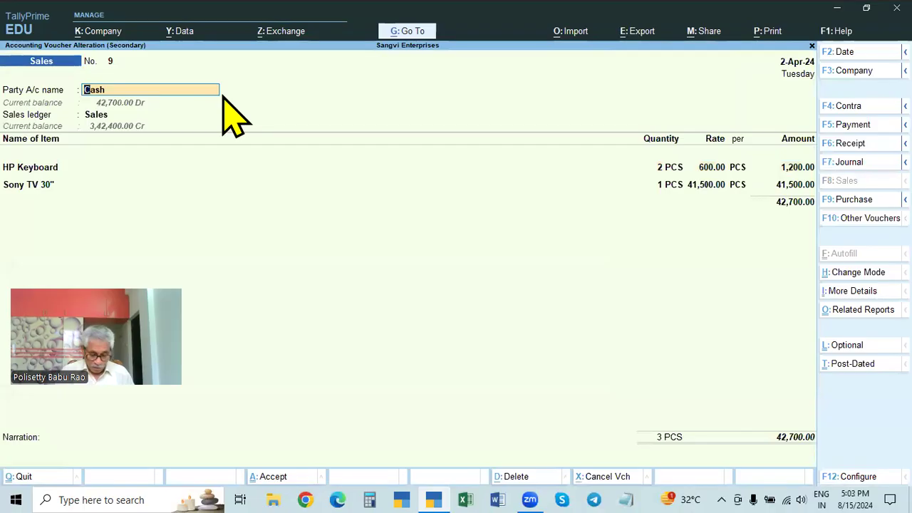
key("ctrl+p")
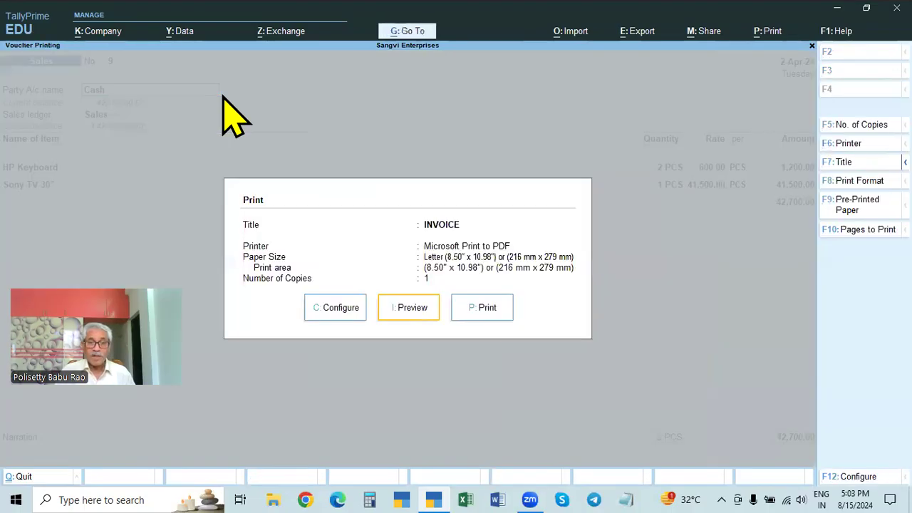
left_click(398, 307)
key("alt+z")
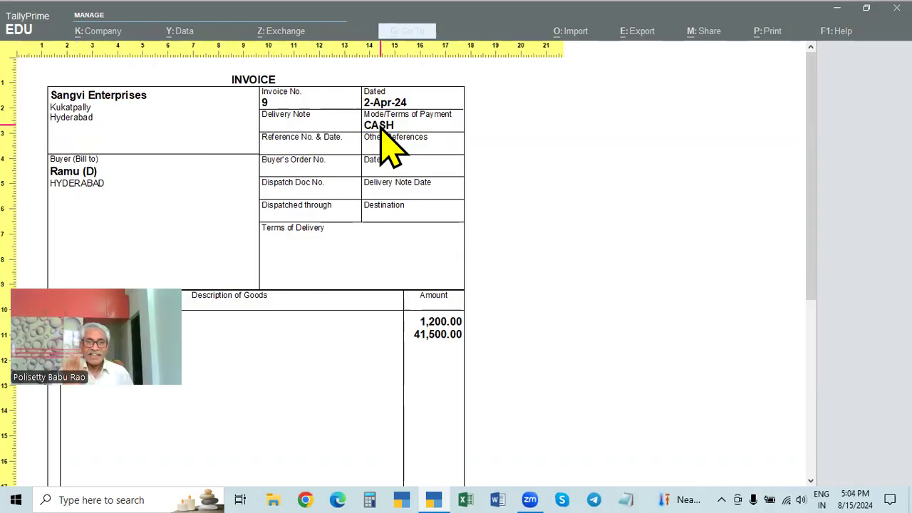
key("Escape")
key("Escape")
key("Escape")
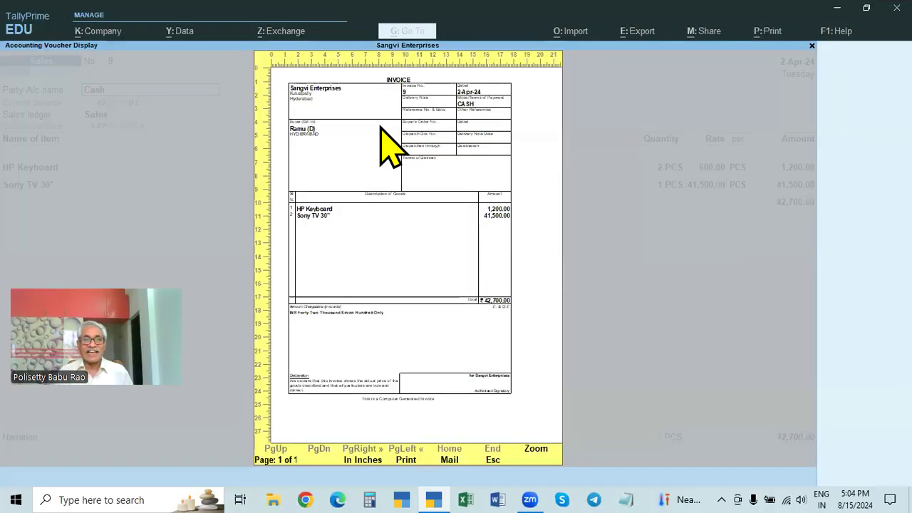
Reopen the cash sales voucher for alteration and change its party account from Cash to State Babk of India
key("Return")
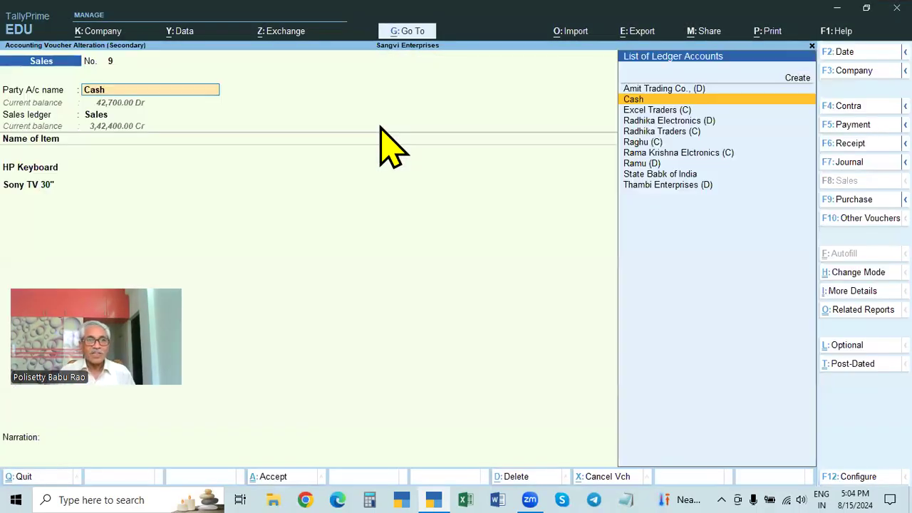
key("Down")
key("Down")
key("Down")
key("Down")
key("Down")
key("Down")
key("Down")
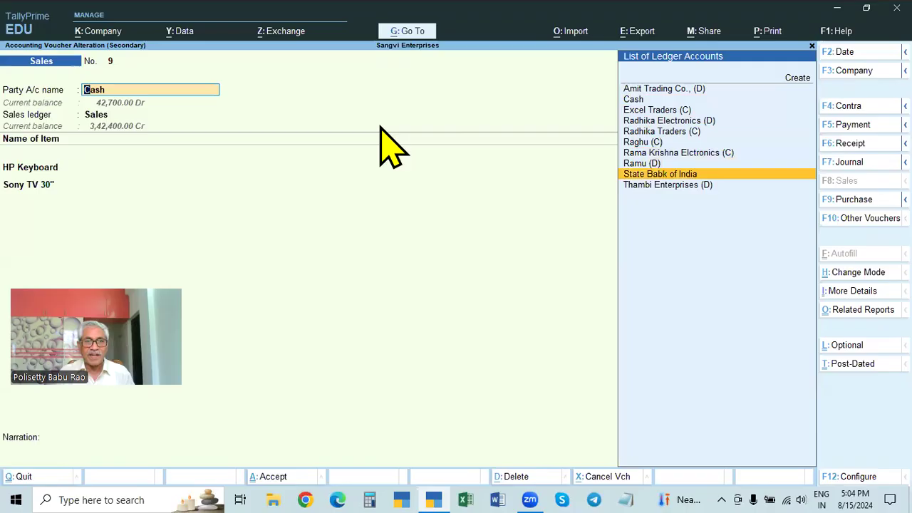
key("Return")
key("Return")
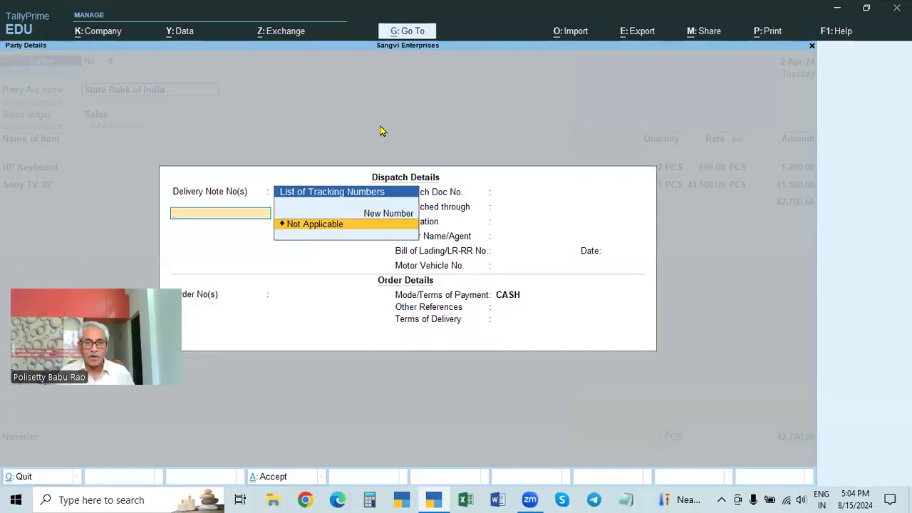
Keep the delivery note as Not Applicable and set Mode/Terms of Payment to CHEQUE, leaving the remaining dispatch and order details blank
key("Return")
key("Return")
key("Return")
key("Return")
key("Return")
key("Return")
key("Return")
key("Return")
key("Return")
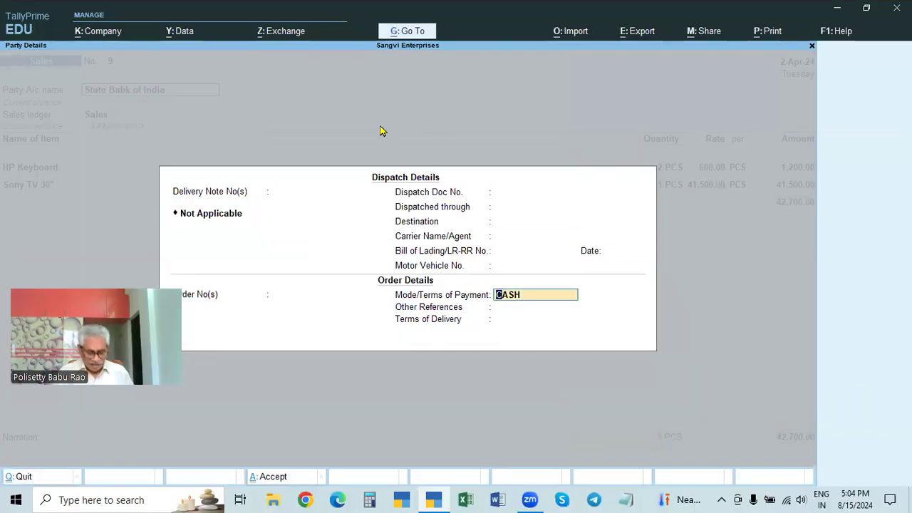
type("CHEQUE")
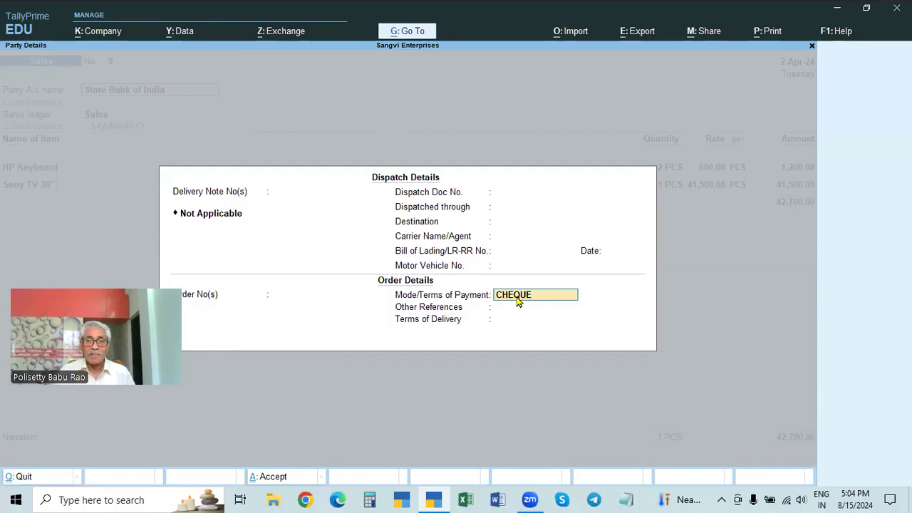
key("Return")
key("Return")
key("Return")
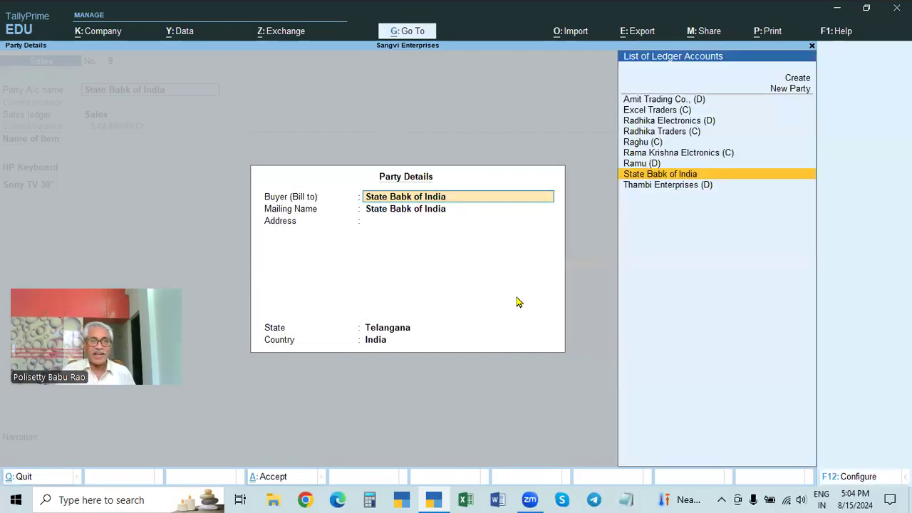
Replace the bank in Buyer (Bill to) with the actual buyer's ledger
key("Return")
key("BackSpace")
key("Up")
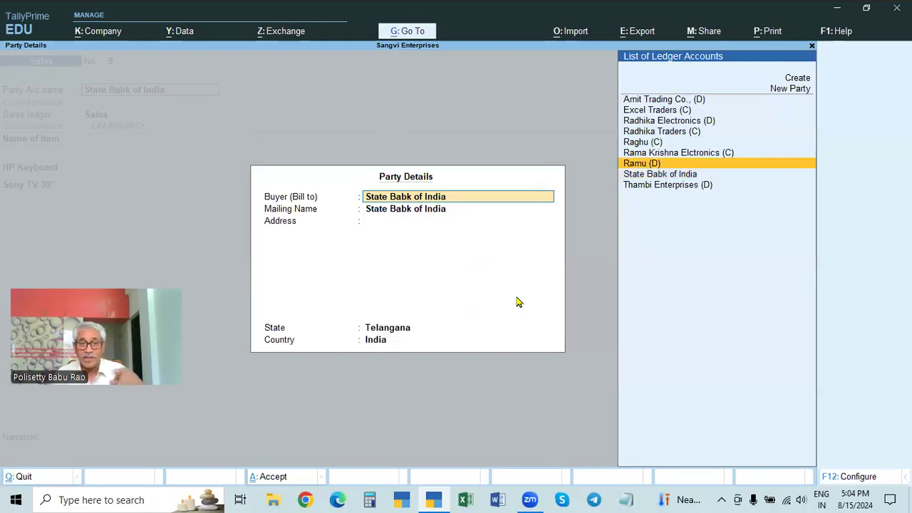
key("Return")
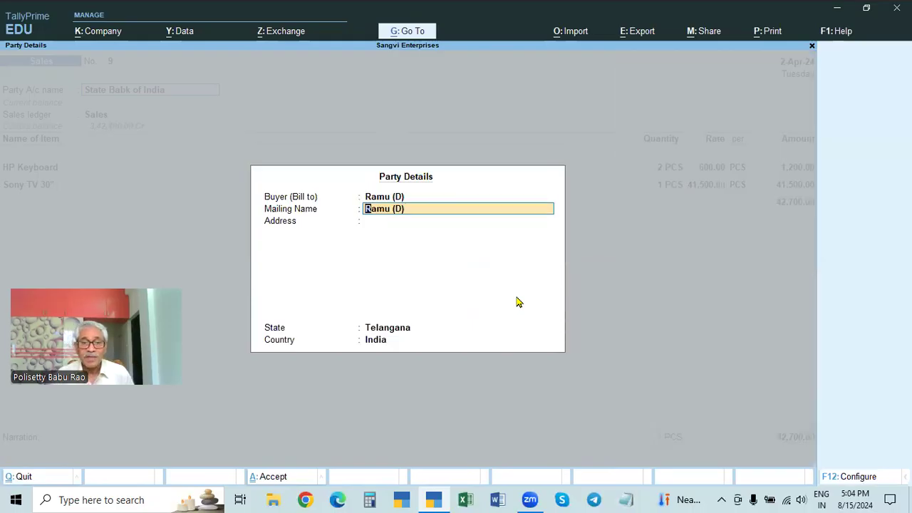
Accept the buyer's mailing name, blank address, Telangana and India, and keep the Sales ledger and both stock items to reach the bank allocation
key("Return")
key("Return")
key("Return")
key("Return")
key("Return")
key("Return")
key("Return")
key("Return")
key("Return")
key("Return")
key("Return")
key("Return")
key("Return")
key("Return")
key("Return")
key("Return")
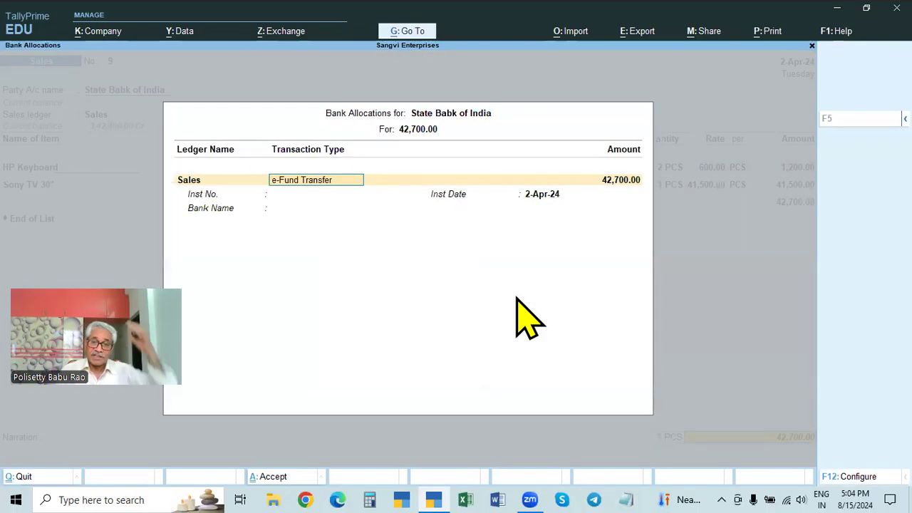
Set the bank allocation's transaction type to Cheque/DD with instrument number 126548 and keep the instrument date 2-Apr-24
key("Return")
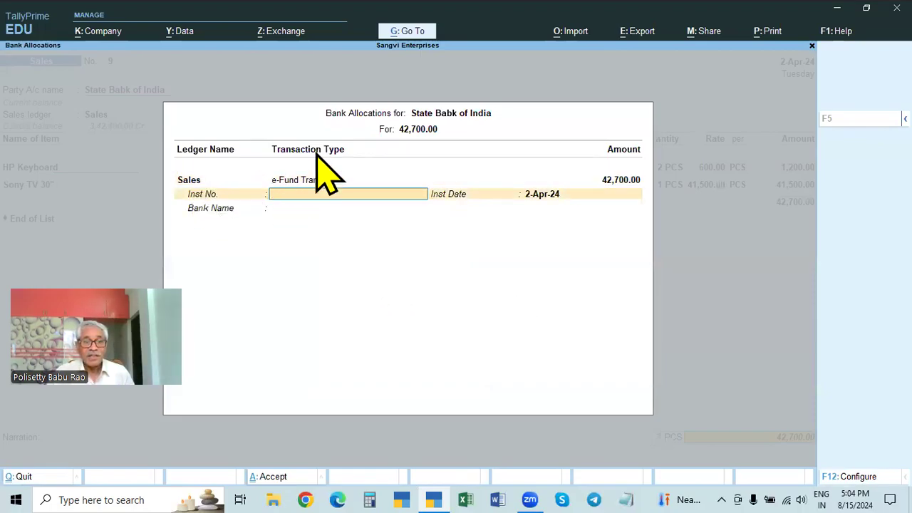
left_click(292, 182)
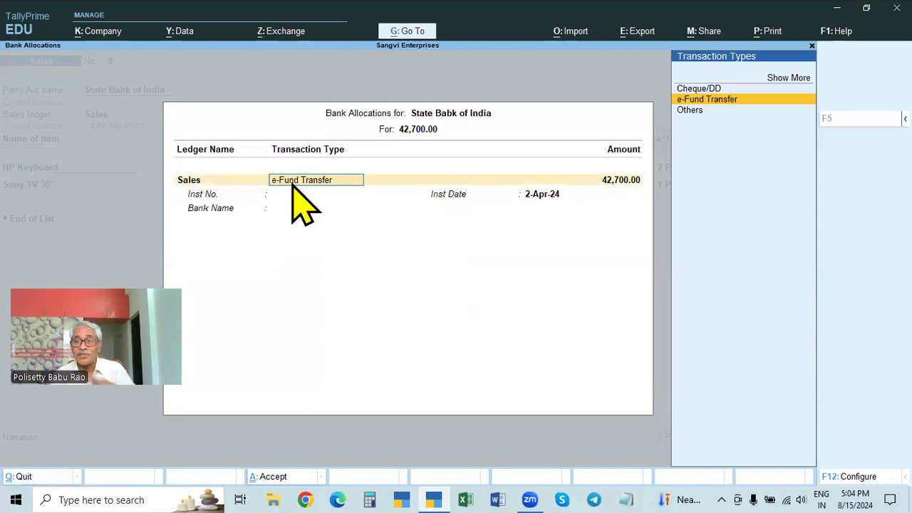
key("Up")
key("Return")
key("Return")
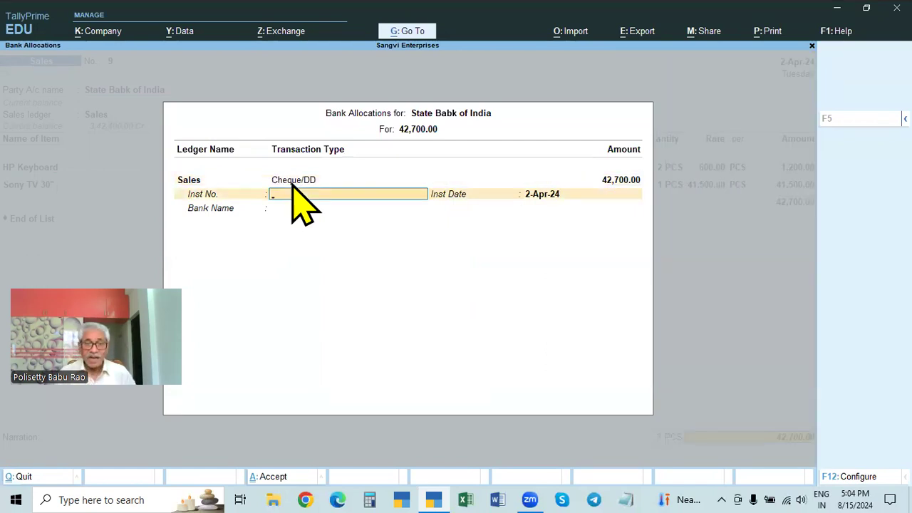
type("1265")
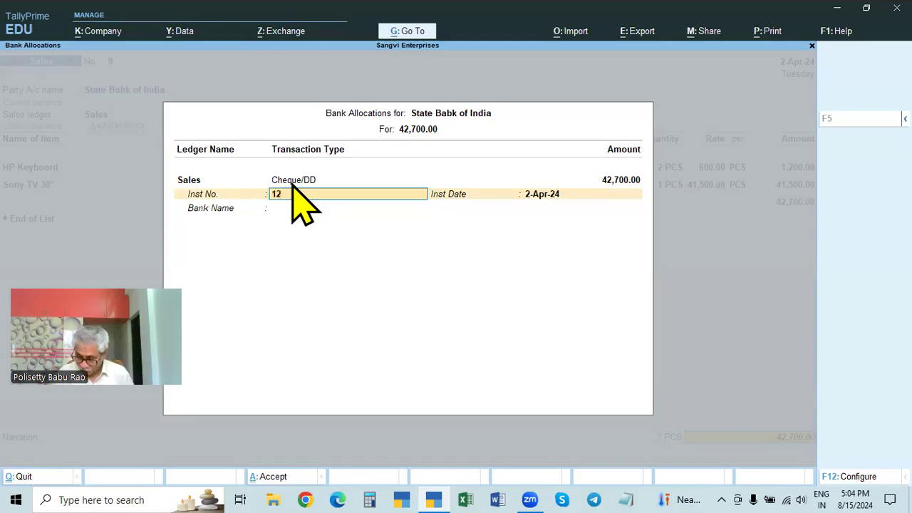
key("Return")
key("Return")
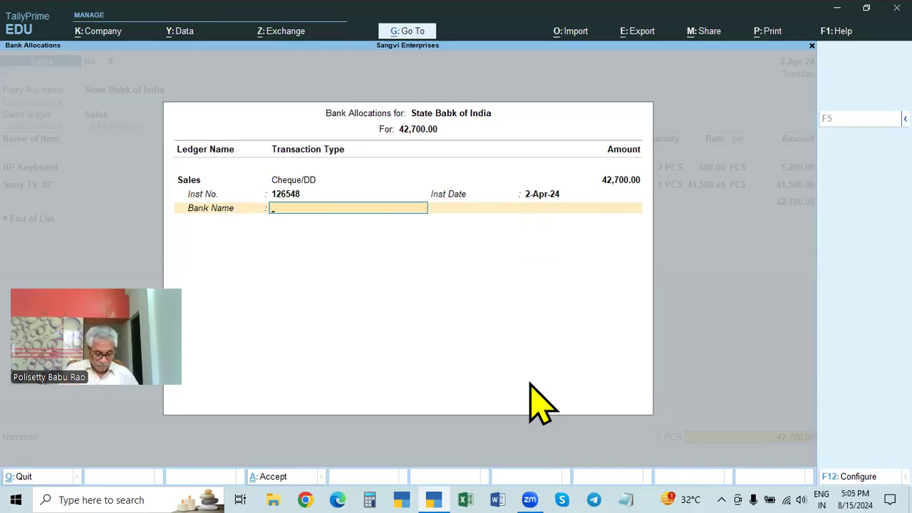
Specify HDFC Bank as the cheque's bank name and save the altered sales voucher
type("F")
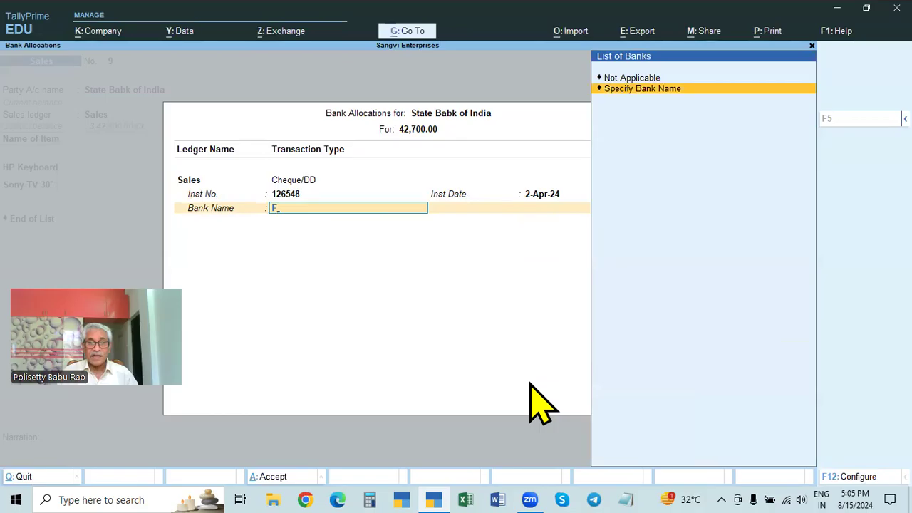
key("BackSpace")
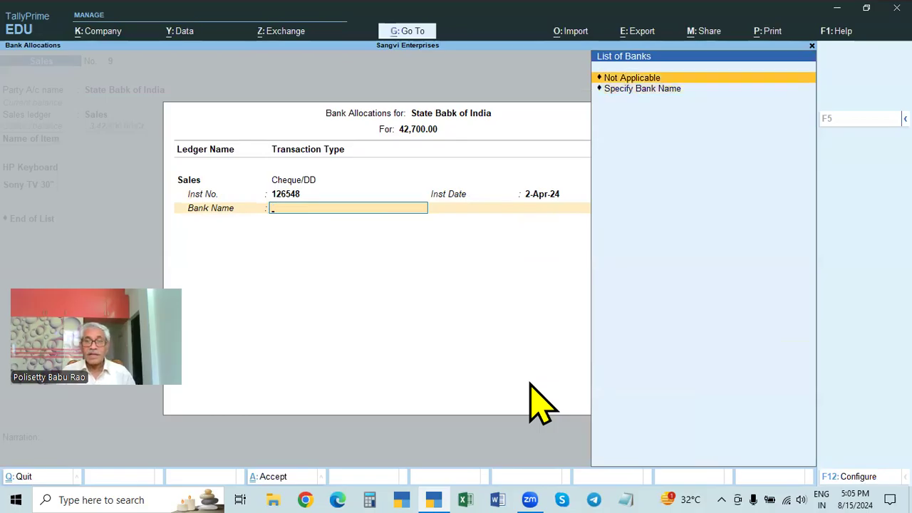
key("Down")
key("Return")
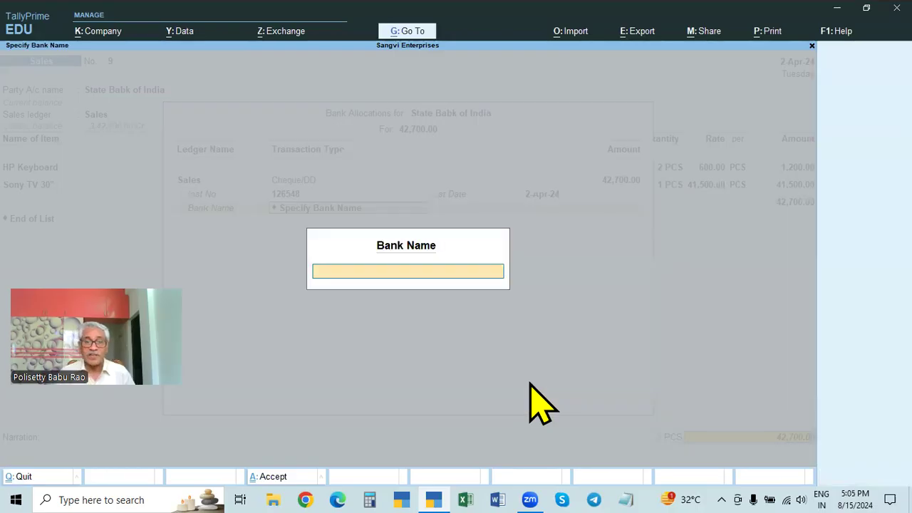
type("HDFC")
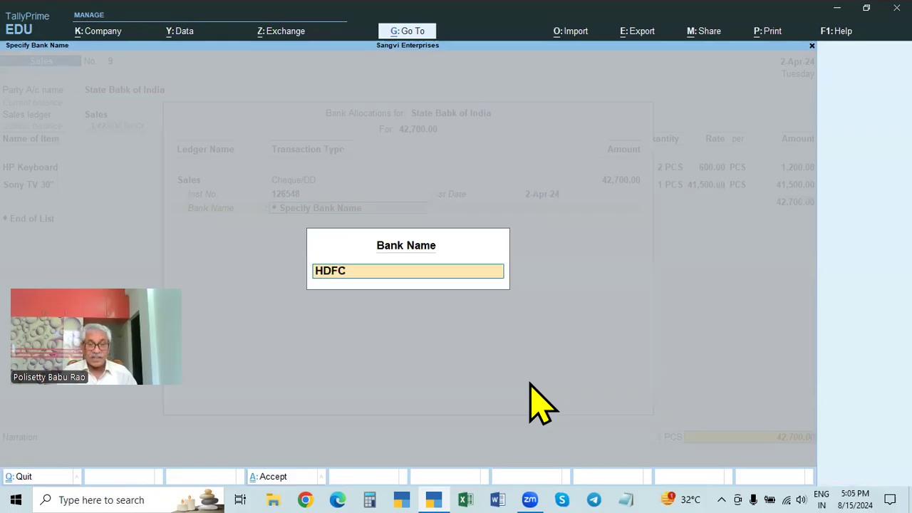
type(" Bqank")
key("BackSpace")
key("BackSpace")
key("BackSpace")
type("ank")
key("BackSpace")
key("BackSpace")
key("BackSpace")
key("BackSpace")
type("ank")
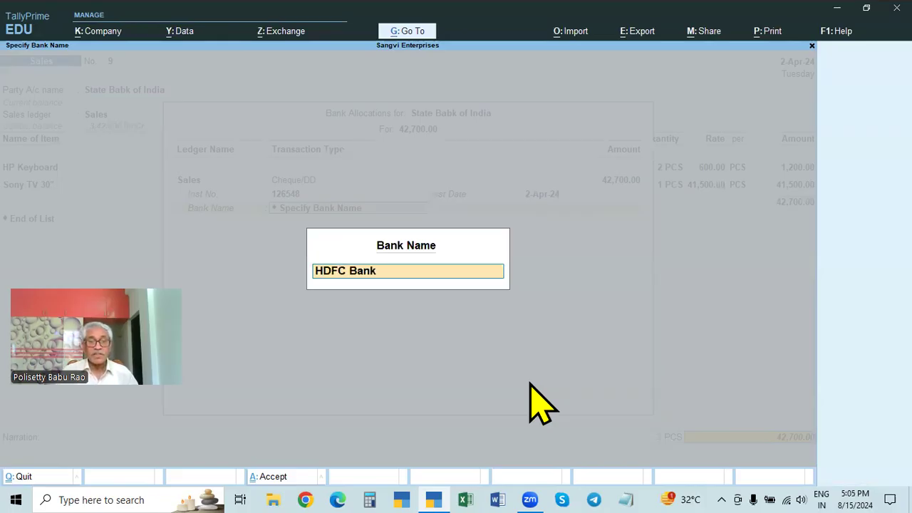
key("Return")
key("Return")
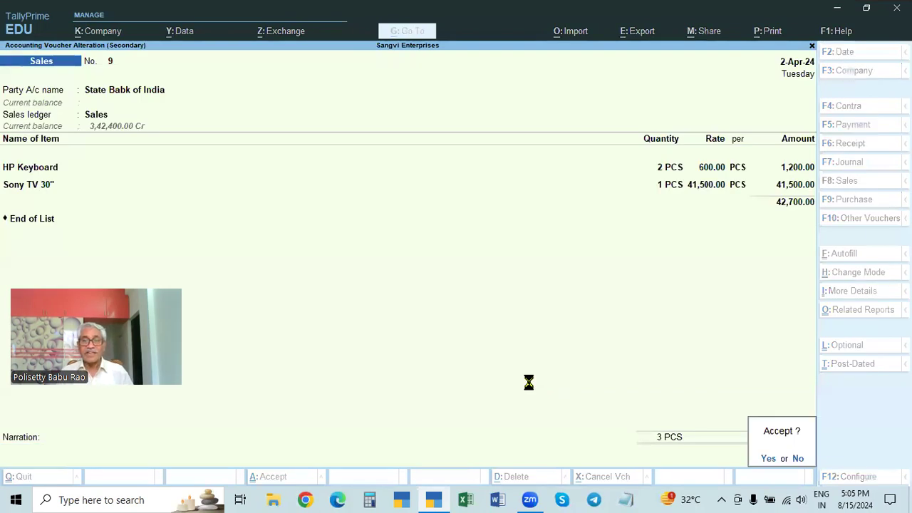
key("y")
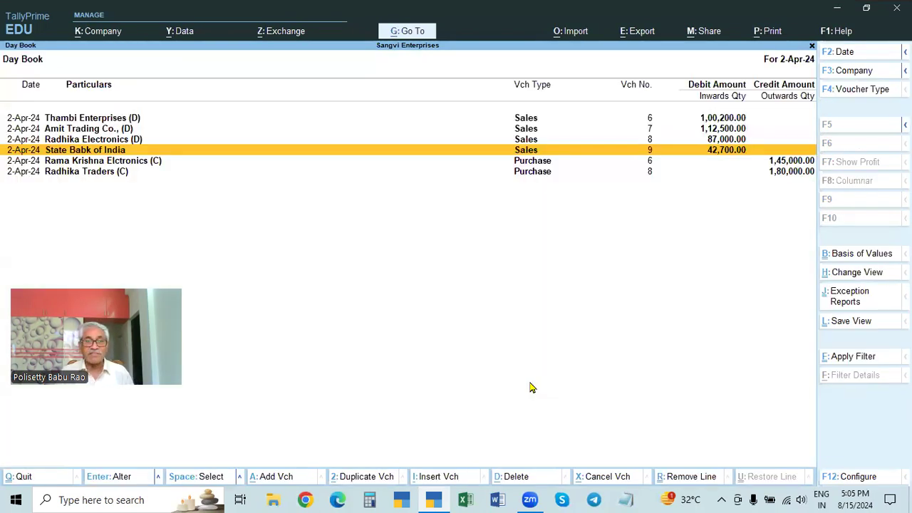
Reopen the State Babk of India sales voucher, preview its invoice enlarged to examine buyer and payment mode, and return to the Gateway of Tally
key("Return")
key("ctrl")
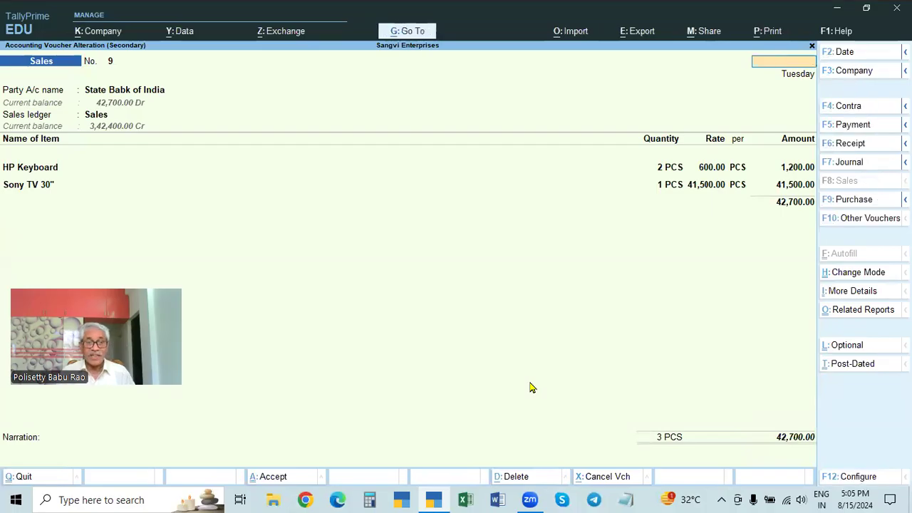
key("ctrl+a")
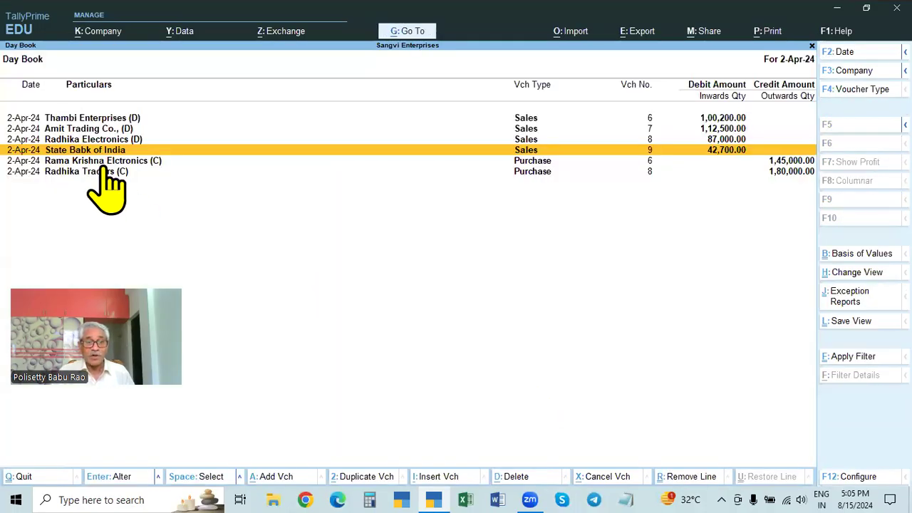
key("Return")
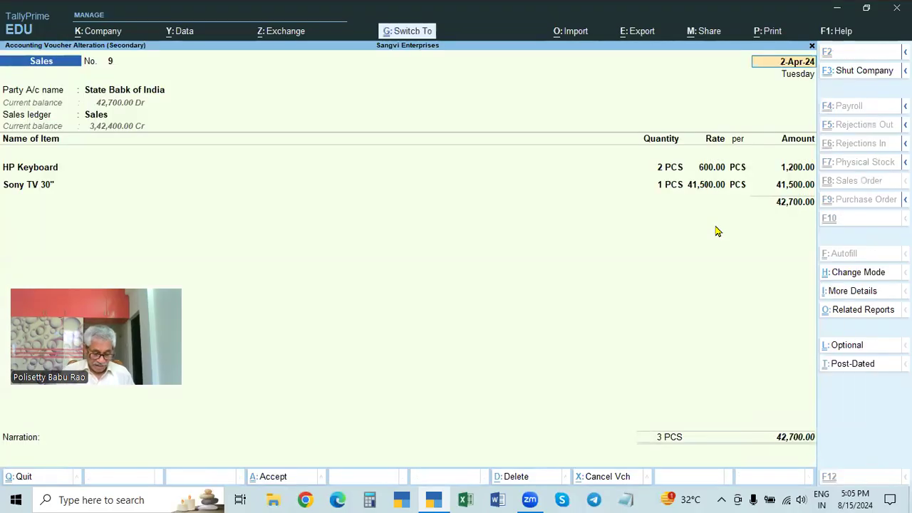
key("alt+p")
key("i")
key("Return")
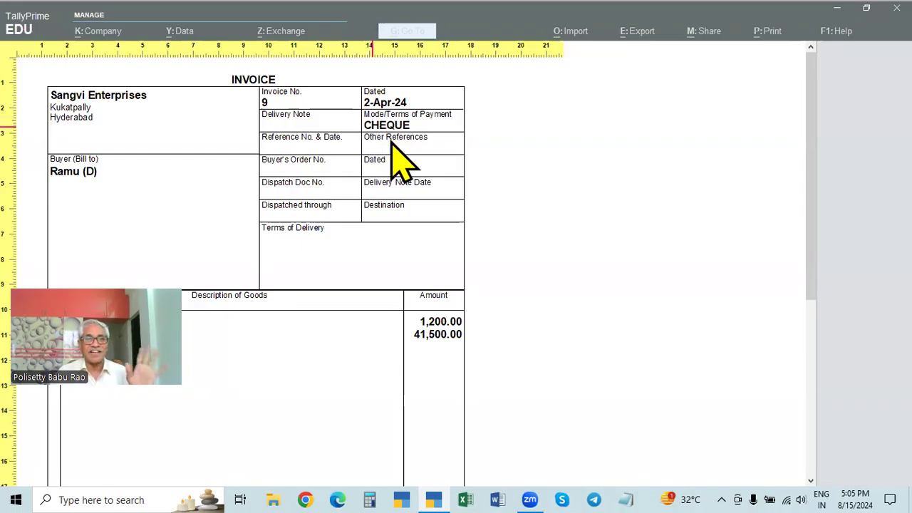
key("Escape")
key("Escape")
key("Escape")
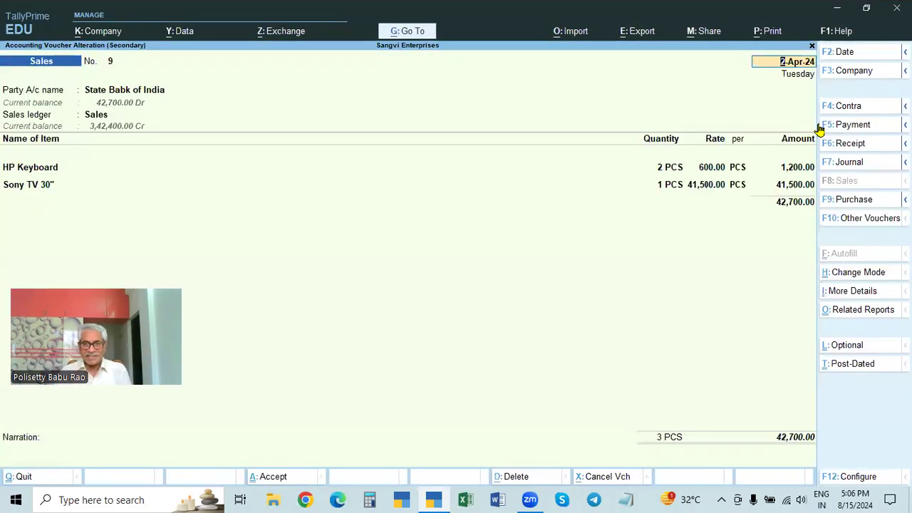
key("Escape")
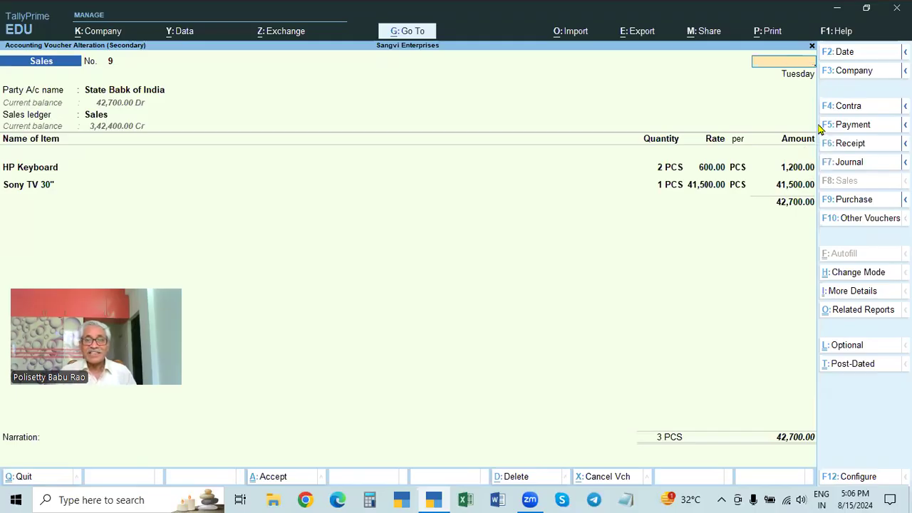
key("Escape")
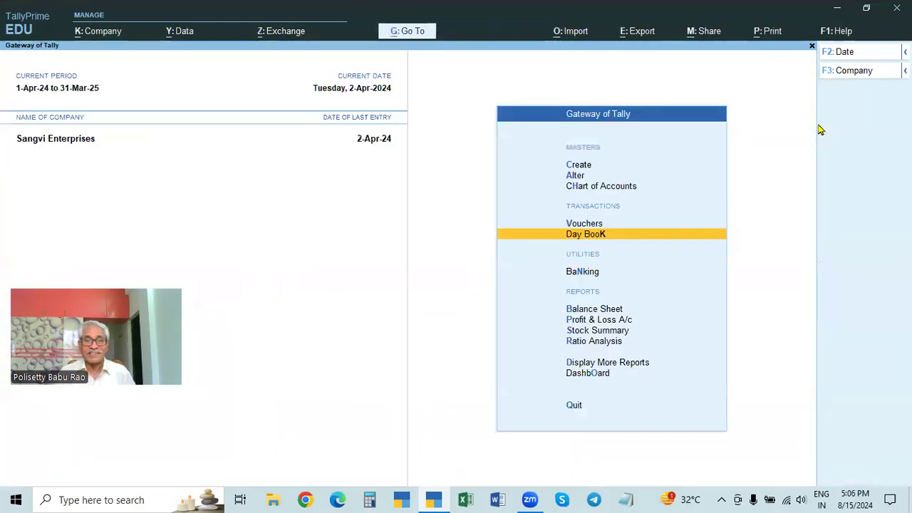
Show the Day Book for 1-Apr-24 to 2-Apr-24, review the listed vouchers, open the State Babk of India sale briefly, and close the book
key("Return")
key("F2")
key("space")
key("Return")
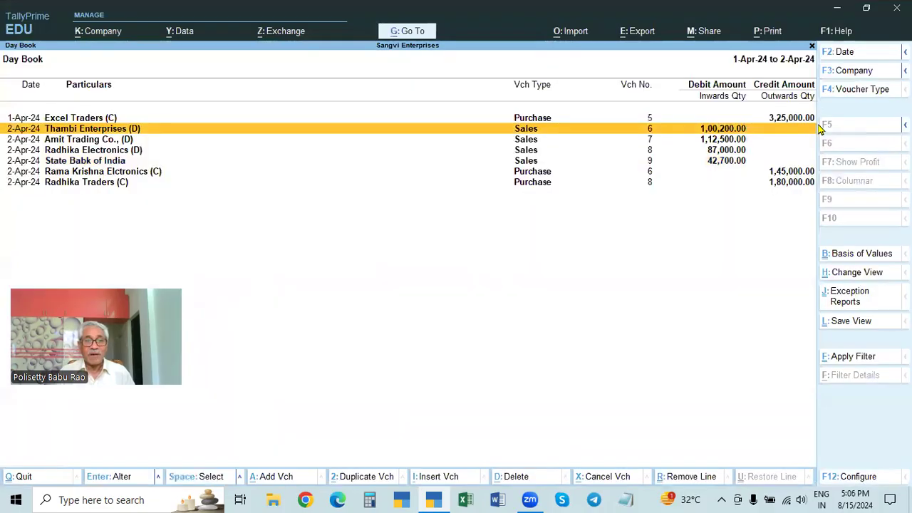
key("Down")
key("Down")
key("Down")
key("Down")
key("Down")
key("Up")
key("Up")
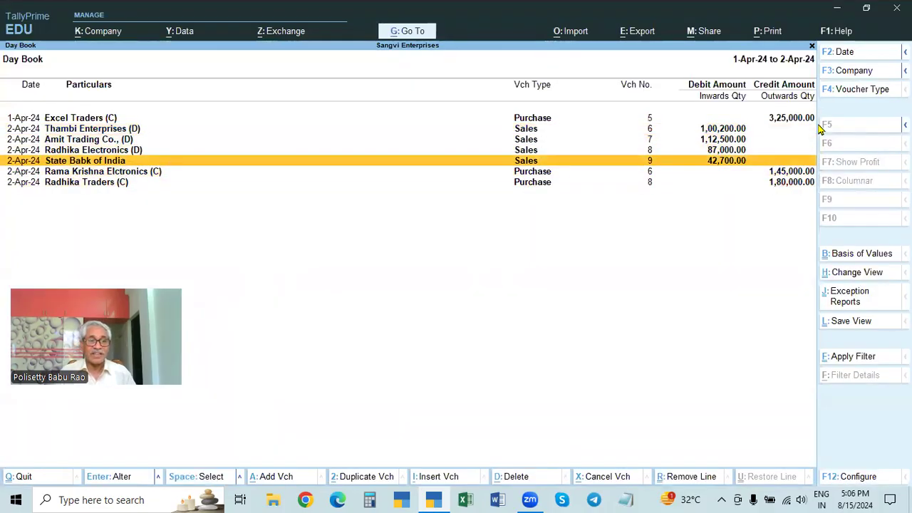
key("Return")
key("Escape")
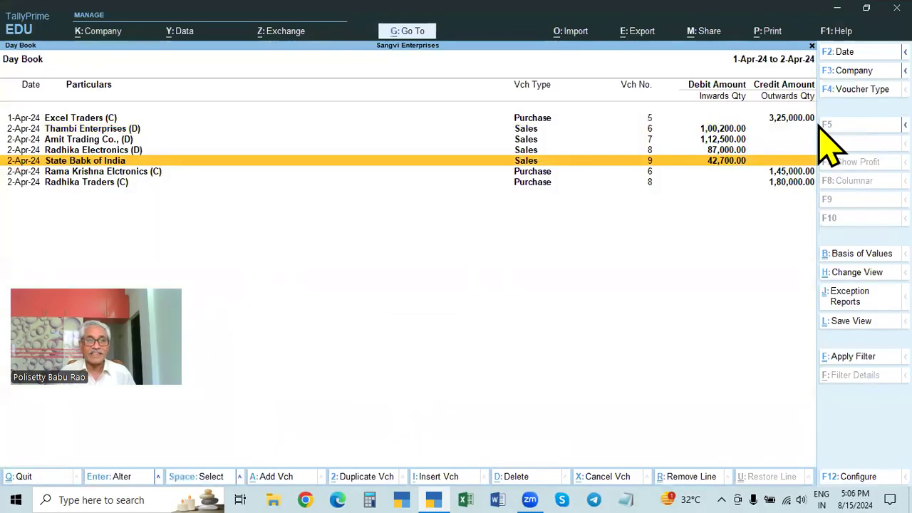
key("Escape")
Start a new purchase voucher with supplier invoice number 552 dated 2-Apr-24
key("Up")
key("Up")
key("Up")
key("Up")
key("Down")
key("Down")
key("Down")
key("Return")
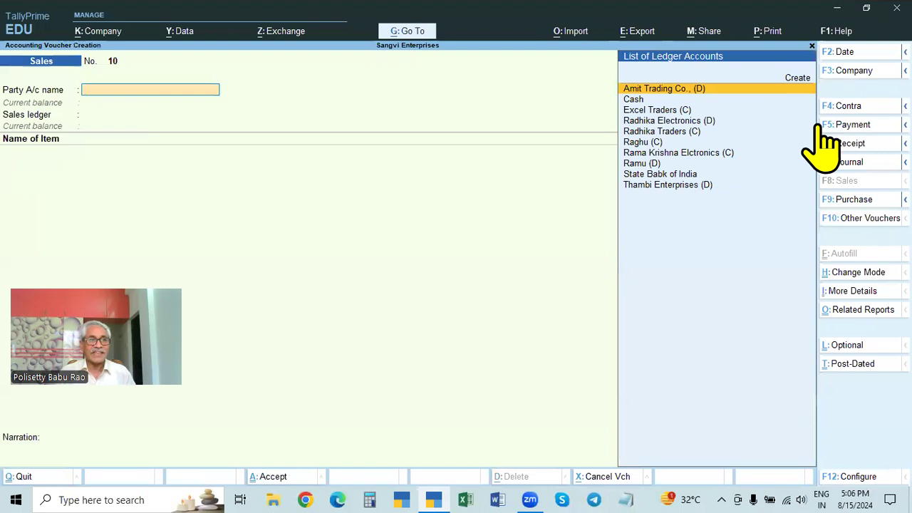
key("F9")
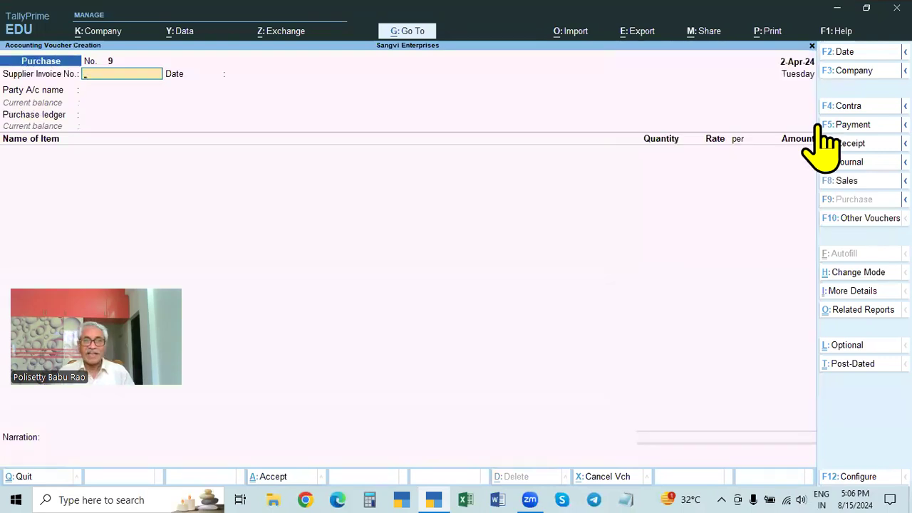
type("552")
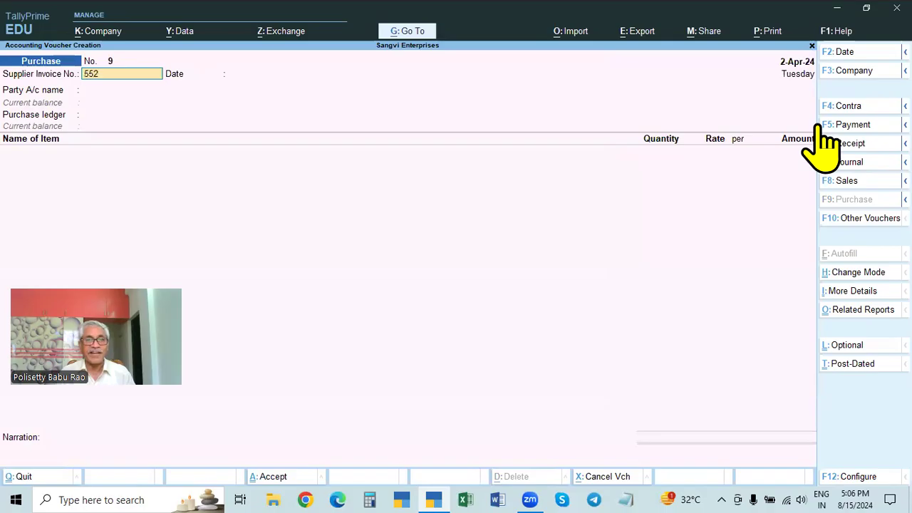
key("Return")
key("Return")
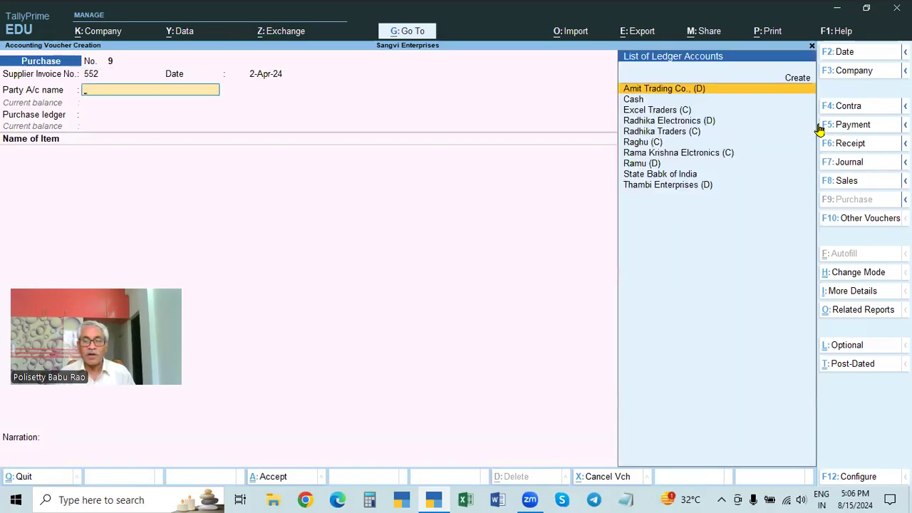
Set Cash as the purchase voucher's party account
key("Down")
key("Down")
key("Down")
key("Down")
key("Down")
key("Down")
key("Up")
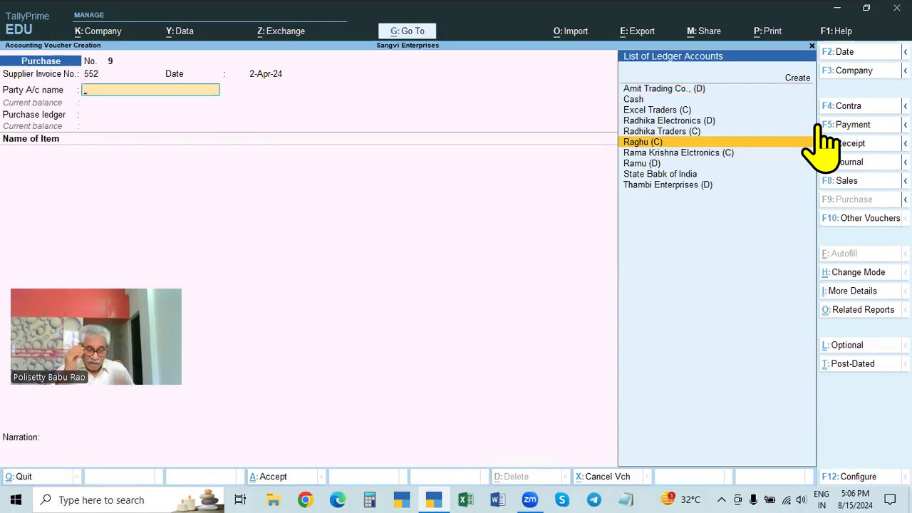
type("Cash")
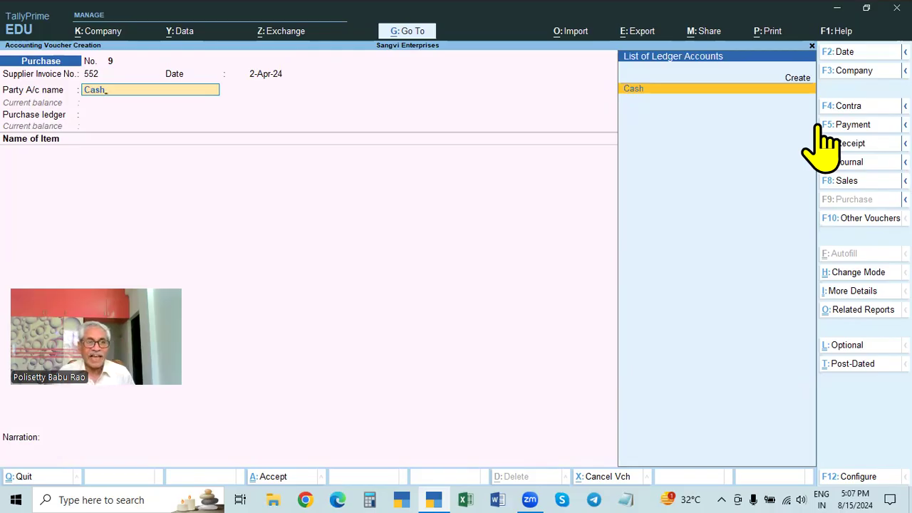
key("Return")
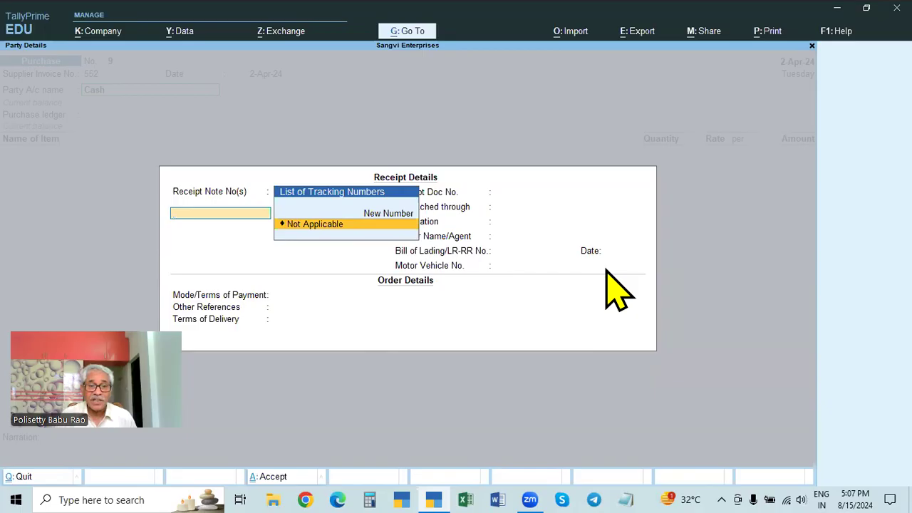
Mark the receipt note number as Not Applicable and leave the dispatch details blank
key("Return")
key("Return")
key("Return")
key("Return")
key("Return")
key("Return")
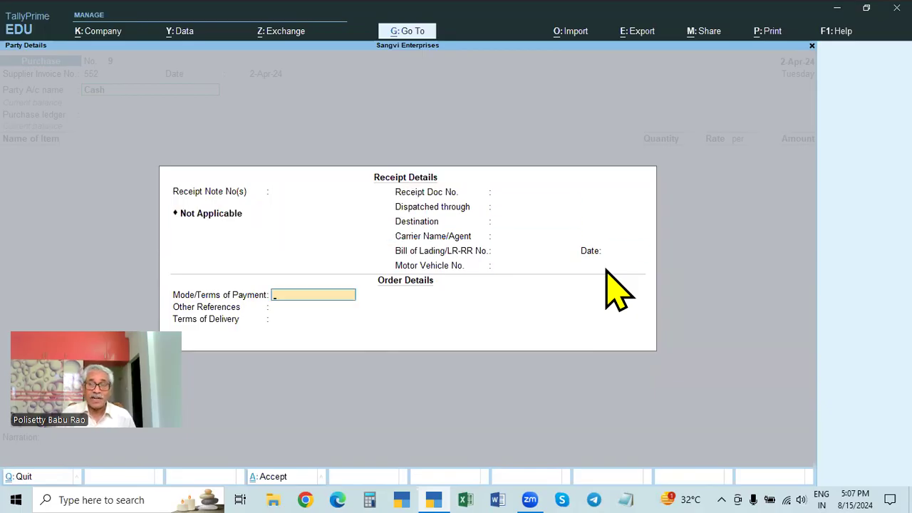
left_click(536, 237)
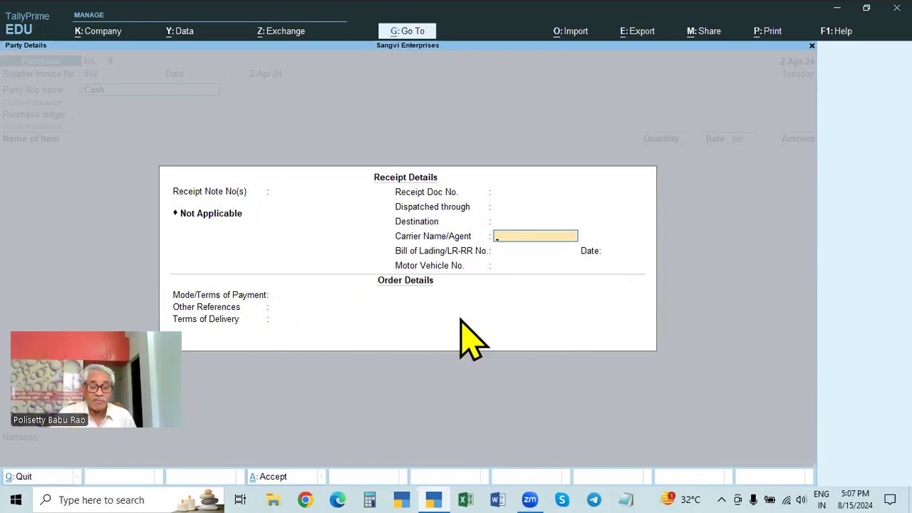
key("Return")
key("Return")
key("Return")
key("Return")
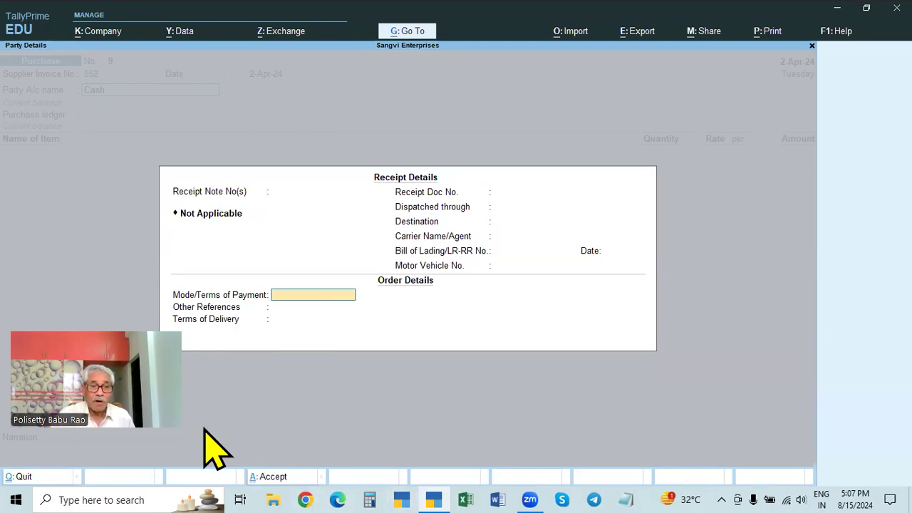
Leave the mode of payment blank, enter CASH as the other references, and accept the receipt and order details
left_click_drag(204, 428, 194, 450)
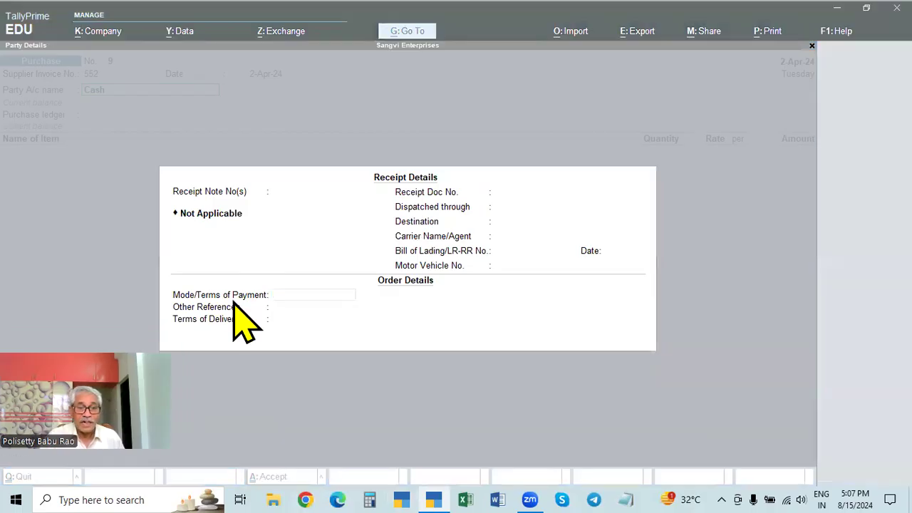
left_click(256, 295)
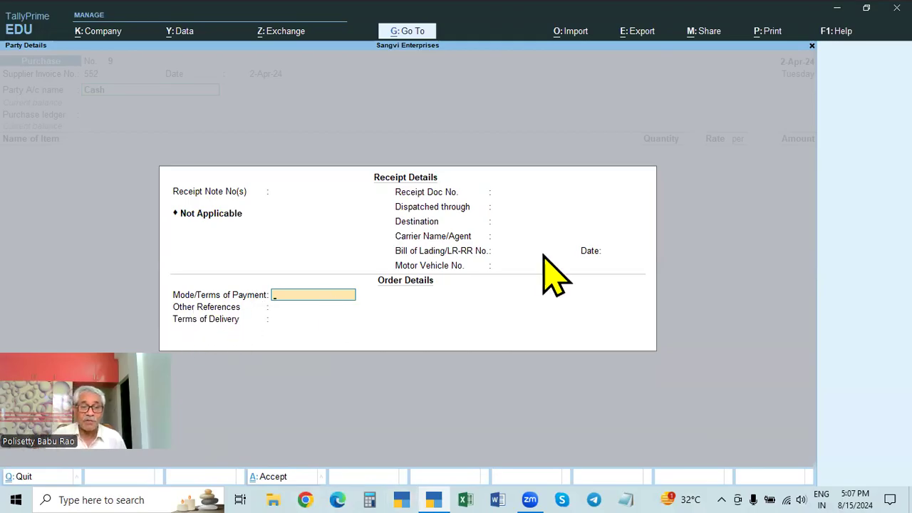
key("Return")
type("CASH/")
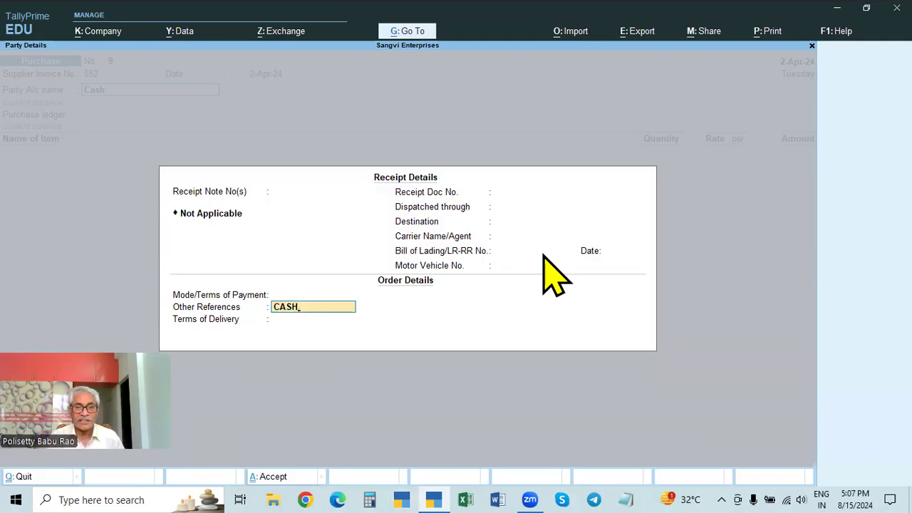
key("Return")
key("ctrl+a")
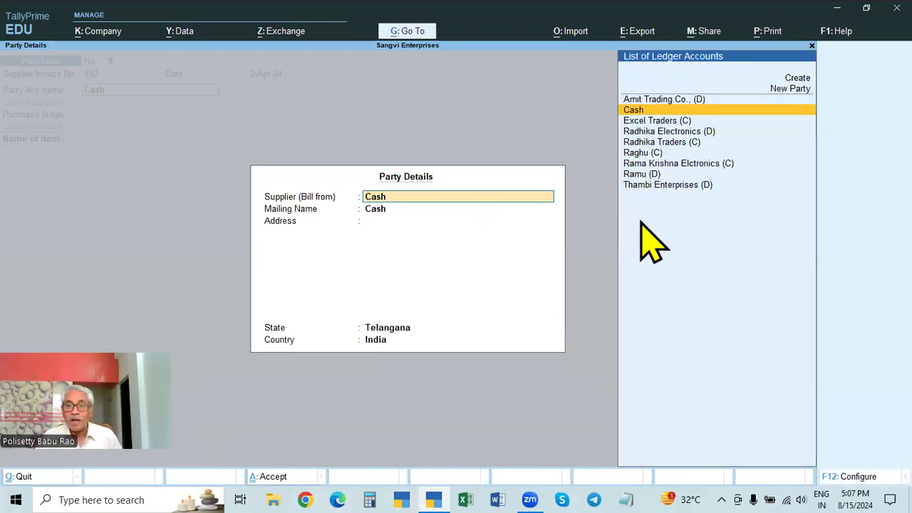
Set the bill-from supplier to the individual creditor listed after Radhika Traders, accept the party details, and use the Purchases ledger
left_click(641, 153)
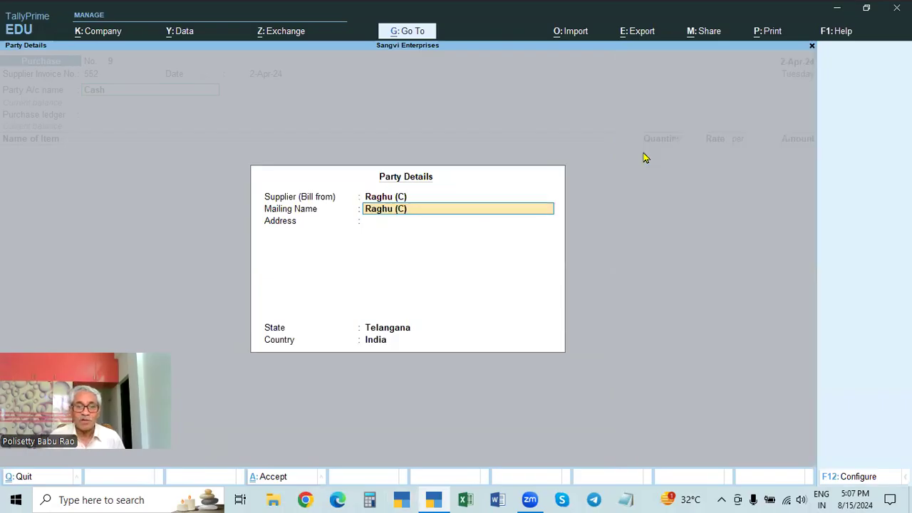
key("Return")
key("Return")
key("ctrl+a")
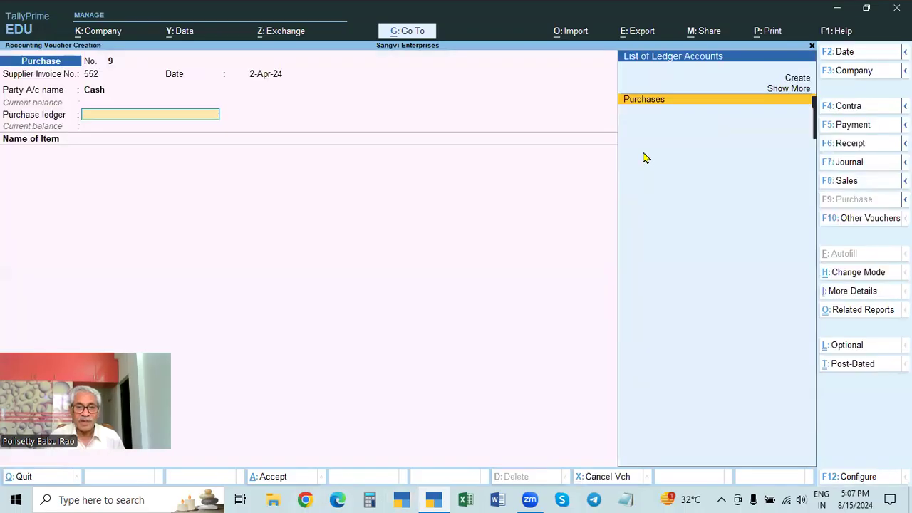
key("Return")
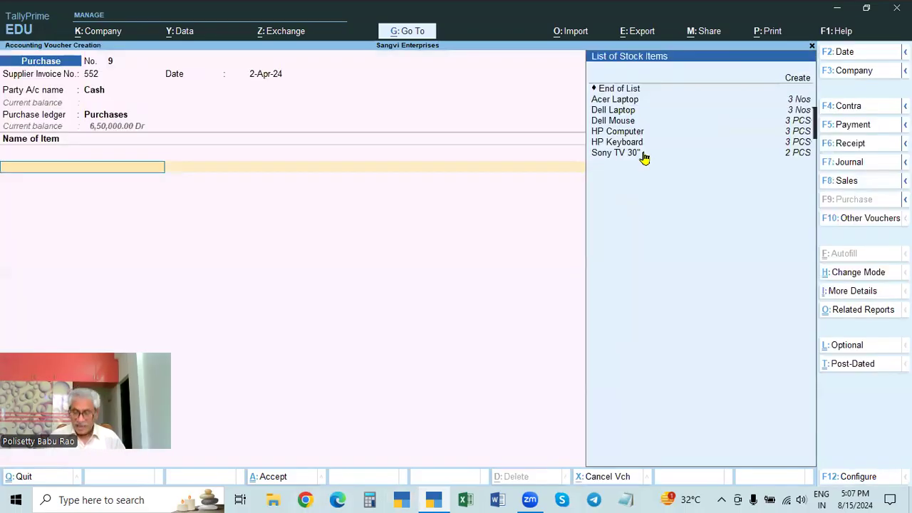
Add HP Keyboard to the purchase with no tracking number, quantity 5 PCS and rate 485
key("Down")
key("Down")
key("Down")
key("Down")
key("Down")
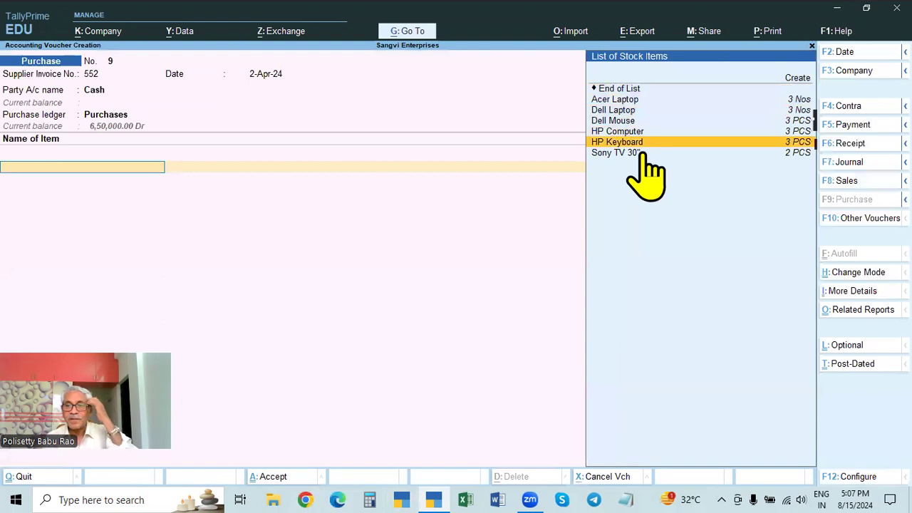
key("Return")
key("Return")
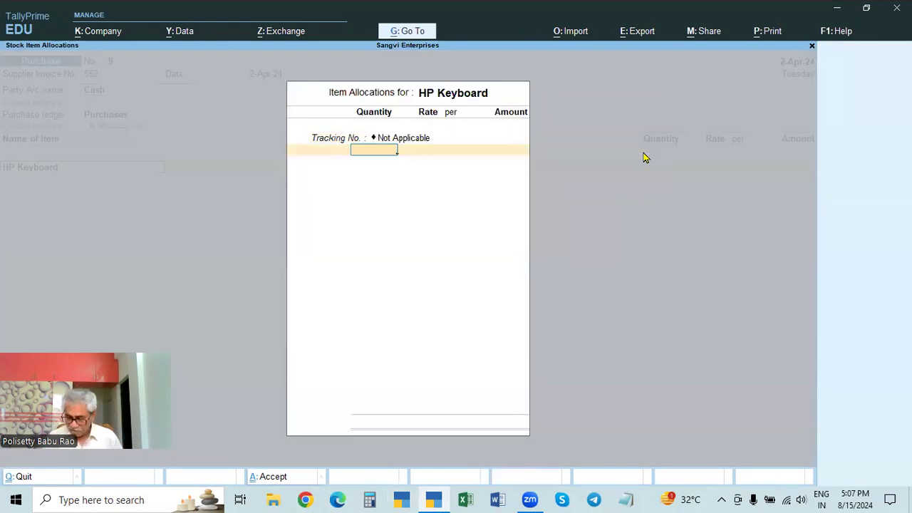
type("5")
key("Return")
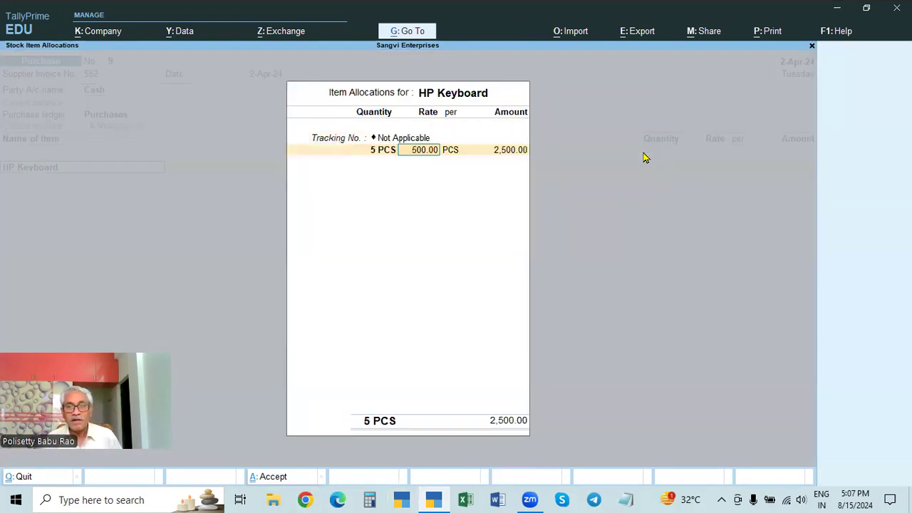
type("485")
key("Return")
key("Return")
key("Return")
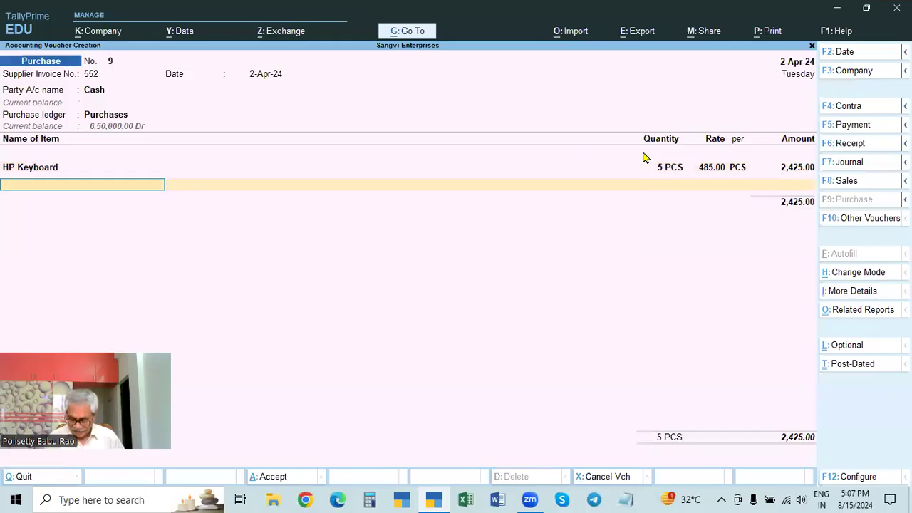
Add Sony TV 30" to the purchase with no tracking number, quantity 5 PCS and rate 34,250
left_click(643, 152)
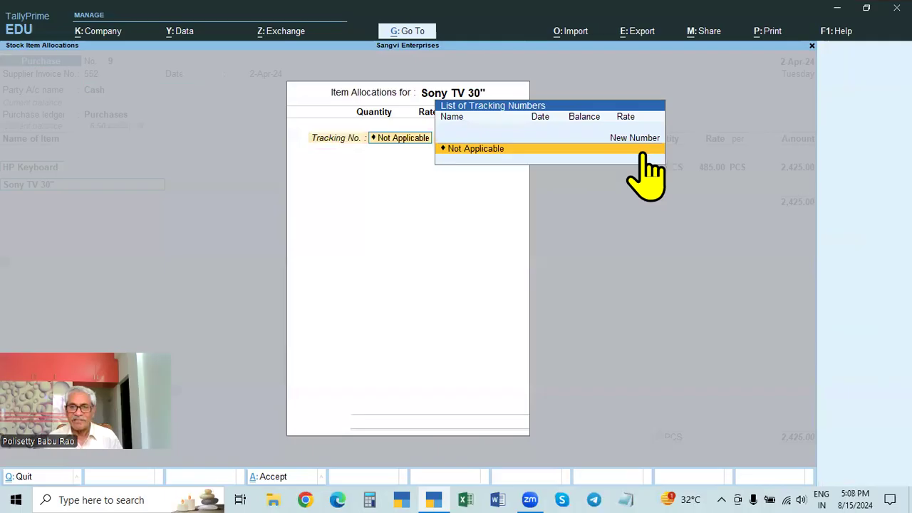
left_click(645, 151)
type("5")
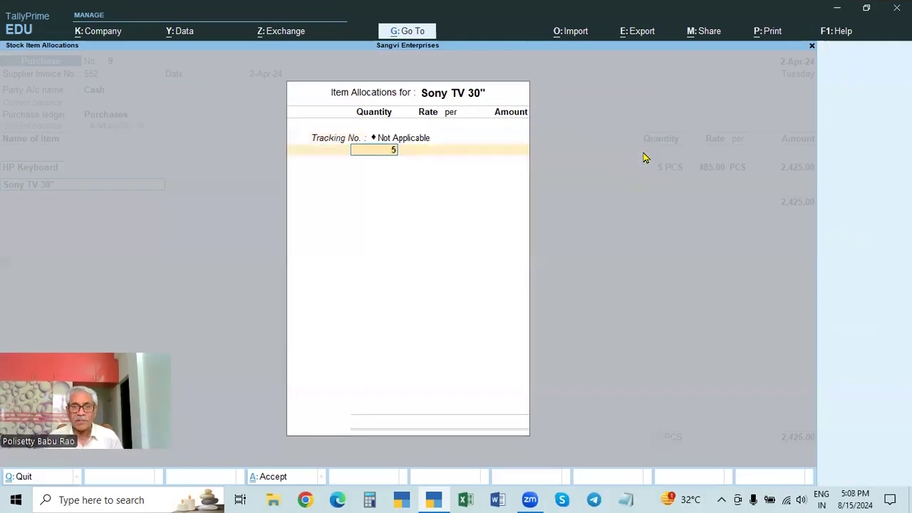
key("Return")
type("3")
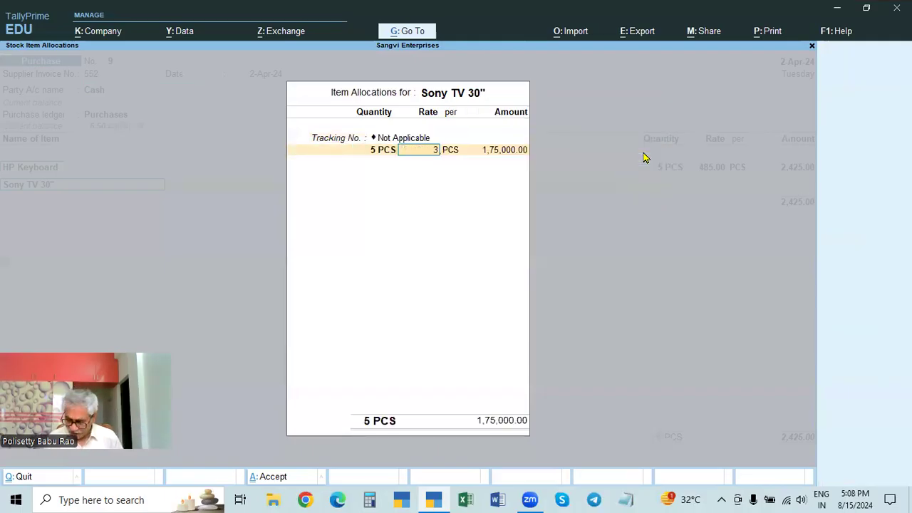
type("4250")
key("Return")
key("Return")
key("Return")
End the item list, leave the narration blank, and save the purchase voucher
key("Return")
key("Return")
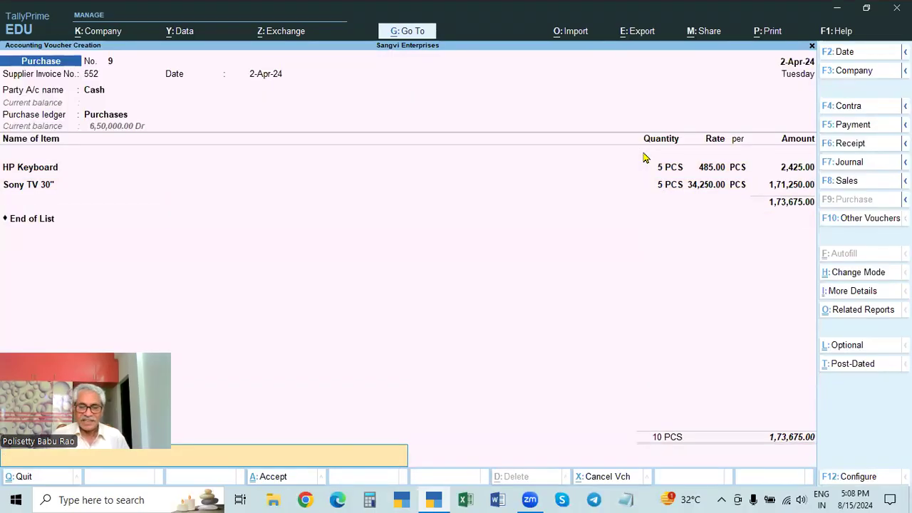
key("Return")
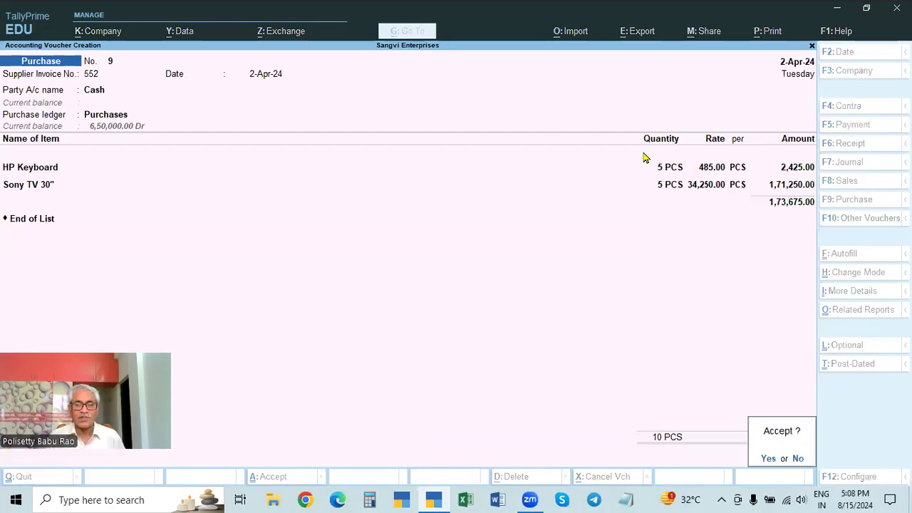
key("Return")
Reopen the saved purchase voucher, preview its invoice enlarged to examine the supplier and references, and close the preview
key("Page_Up")
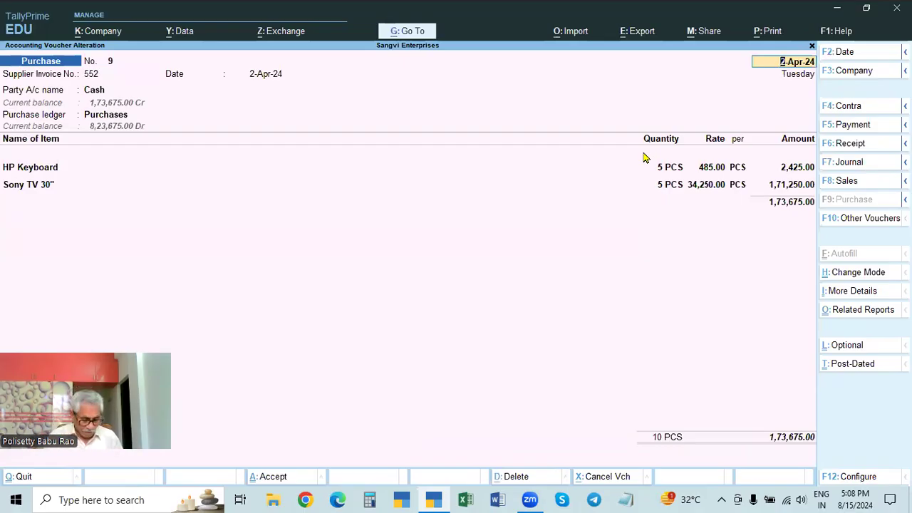
key("ctrl")
key("ctrl+p")
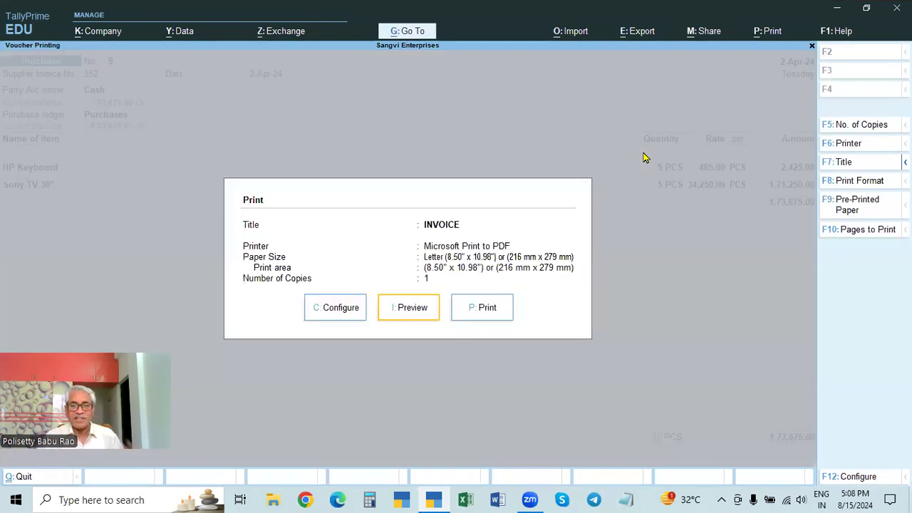
left_click(404, 307)
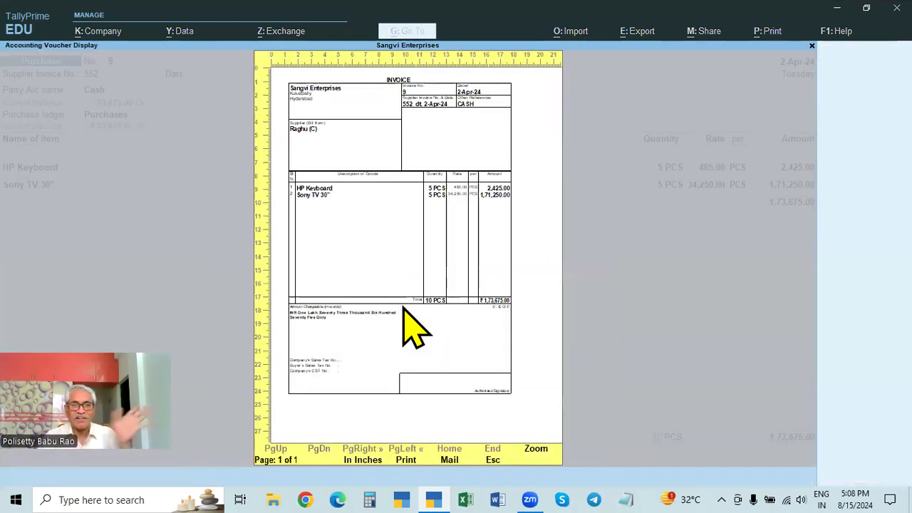
key("alt+z")
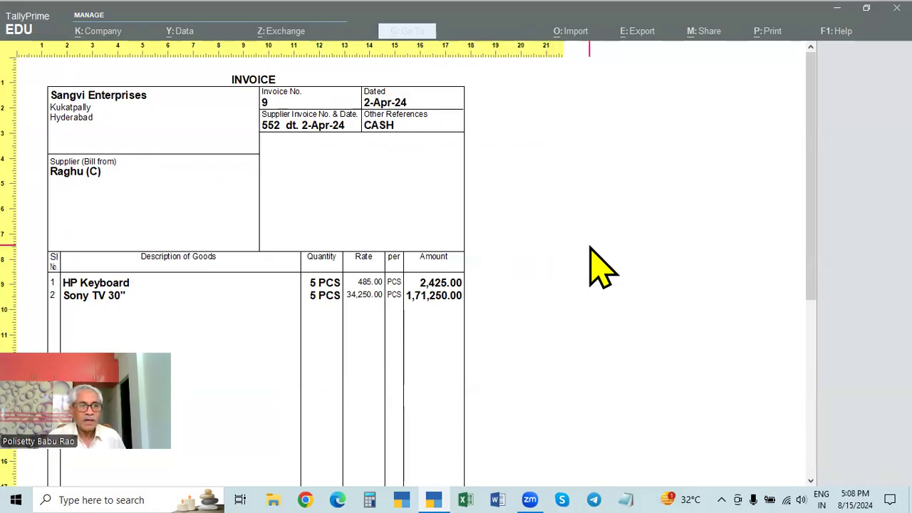
key("Escape")
key("Escape")
key("Escape")
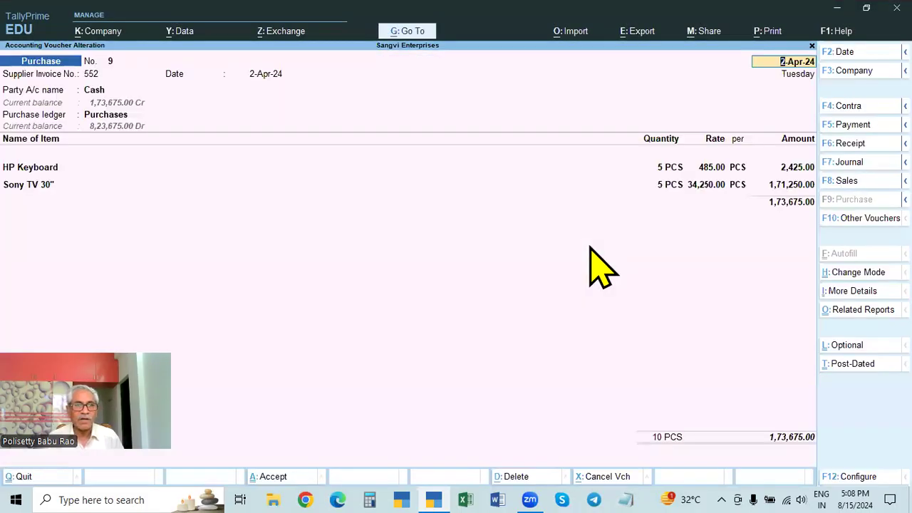
Go through the saved purchase voucher's receipt, order and supplier details to check them, accepting the existing entries
key("Return")
key("Return")
key("Return")
key("Return")
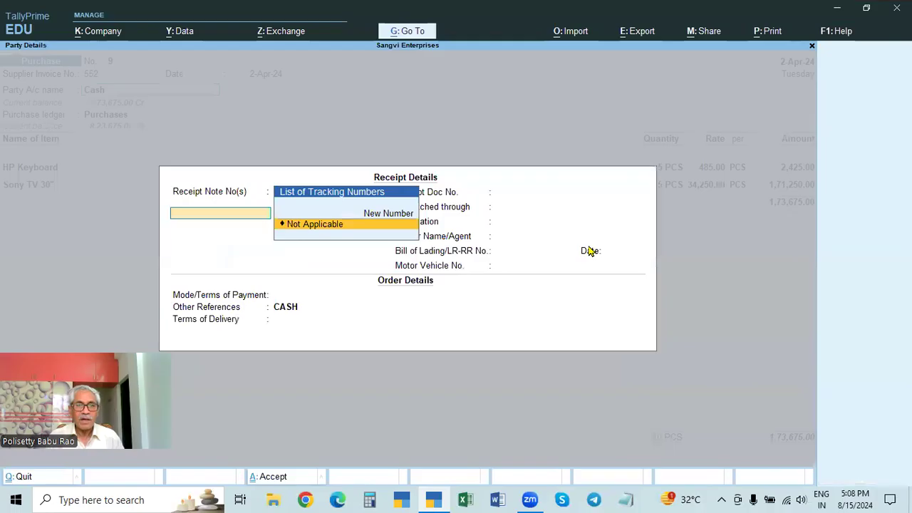
key("Escape")
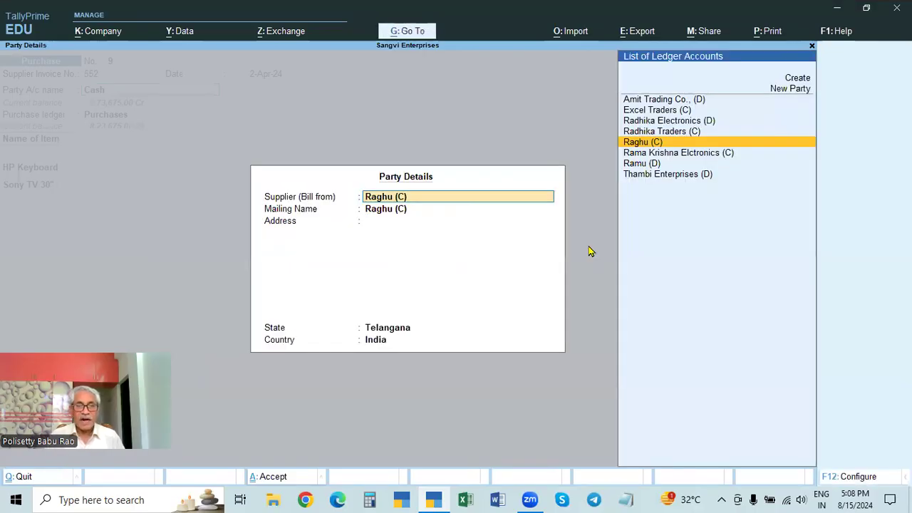
key("Return")
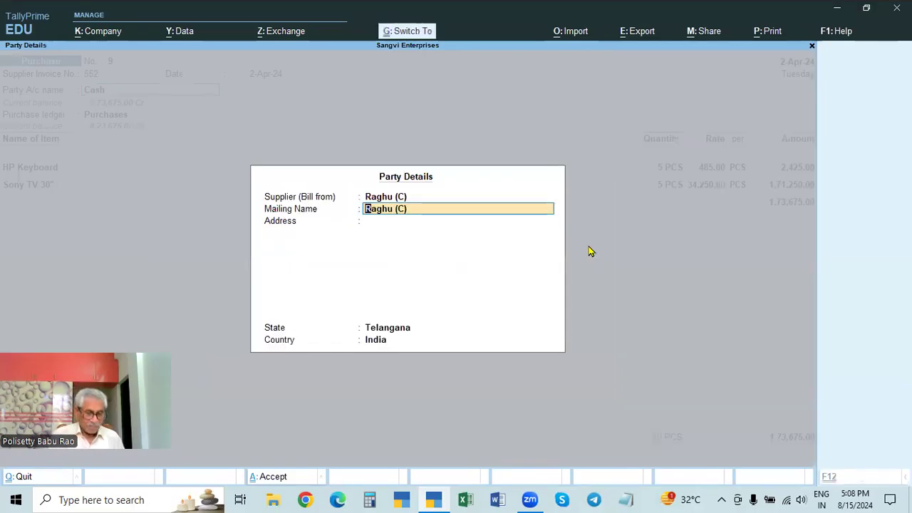
key("ctrl+a")
key("ctrl")
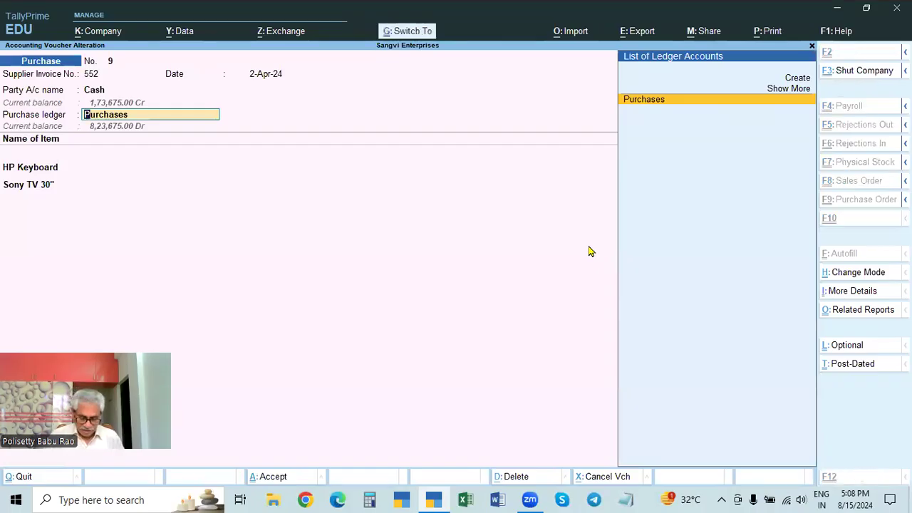
Preview the purchase invoice enlarged again, examine the Other References field, and return to the voucher
key("ctrl+p")
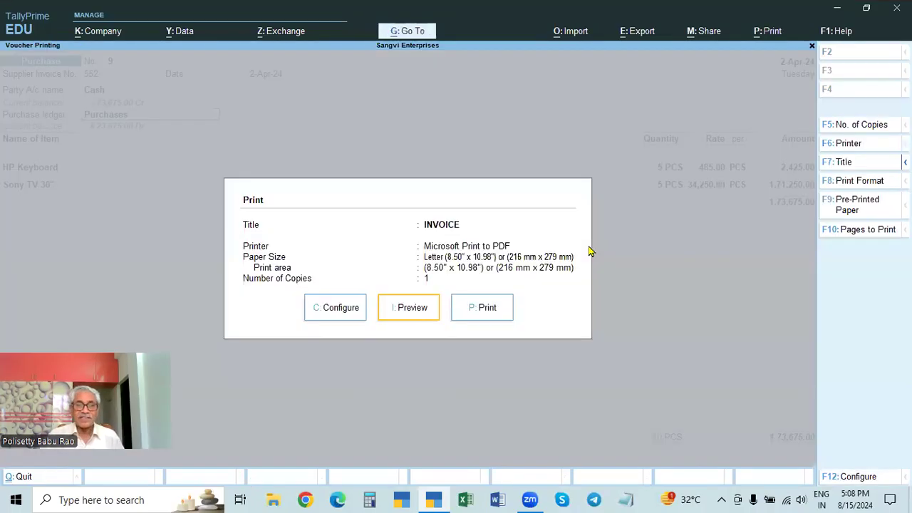
left_click(412, 308)
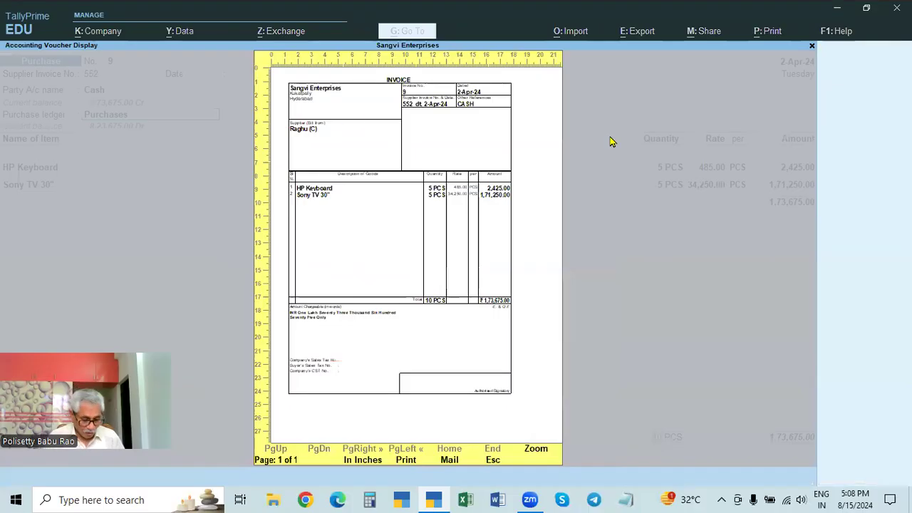
key("z")
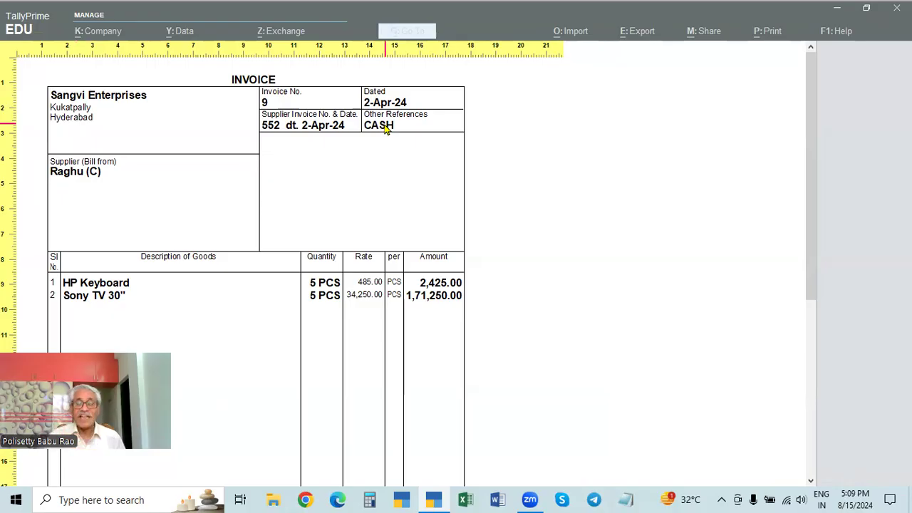
key("Escape")
key("Escape")
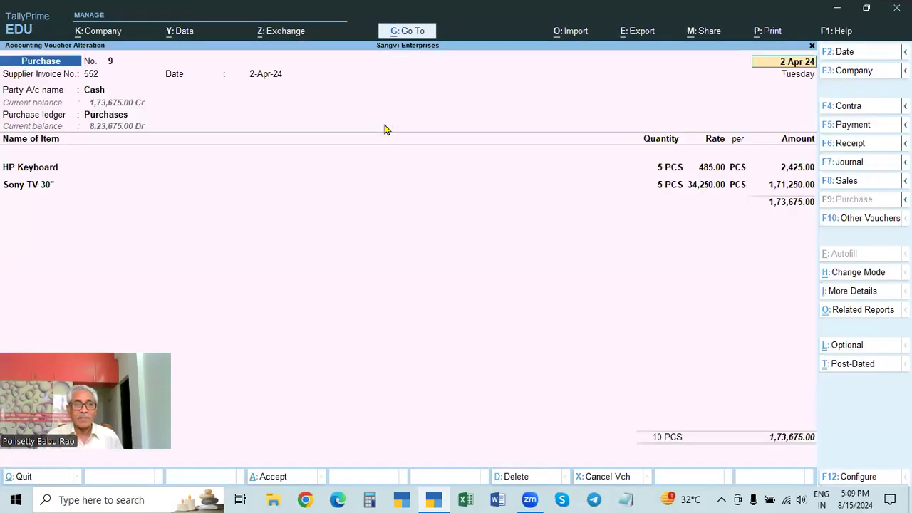
Change the purchase voucher's party account to State Babk of India and agree to update the party's address and tax details
left_click(97, 92)
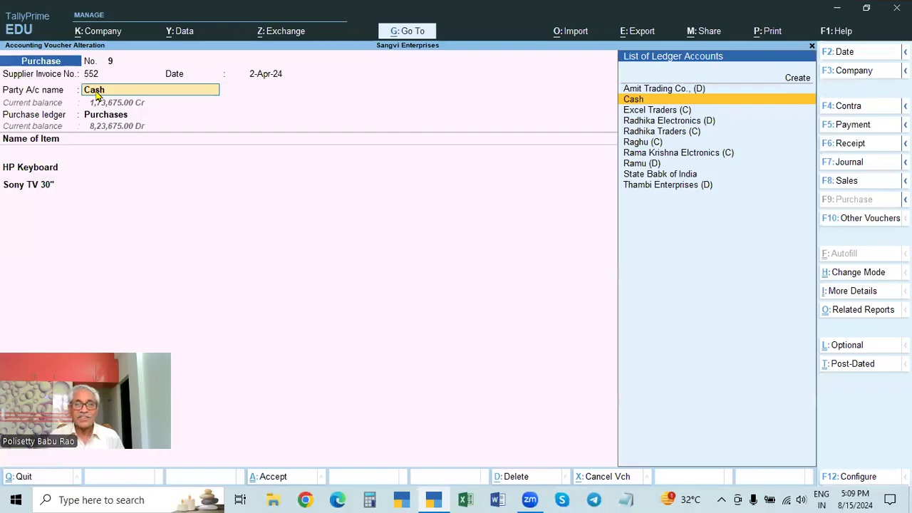
key("Down")
key("Down")
key("Down")
key("Down")
key("Down")
key("Down")
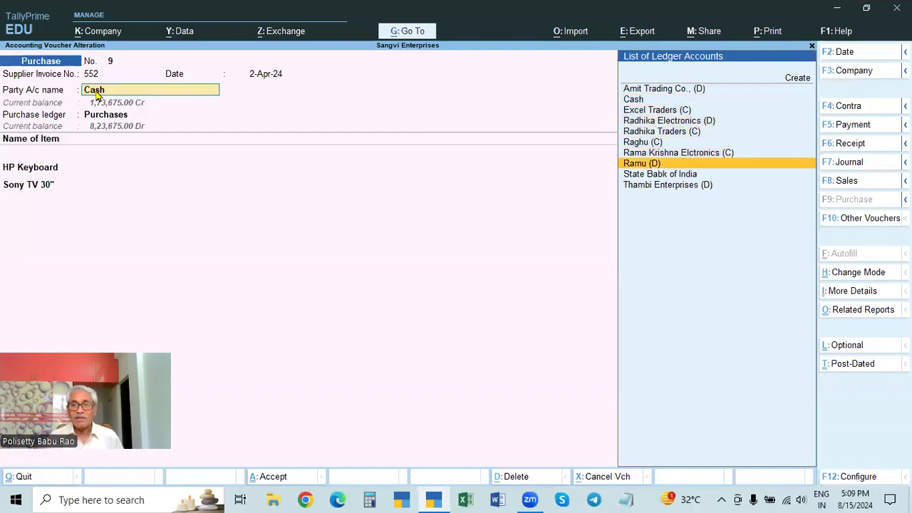
key("Down")
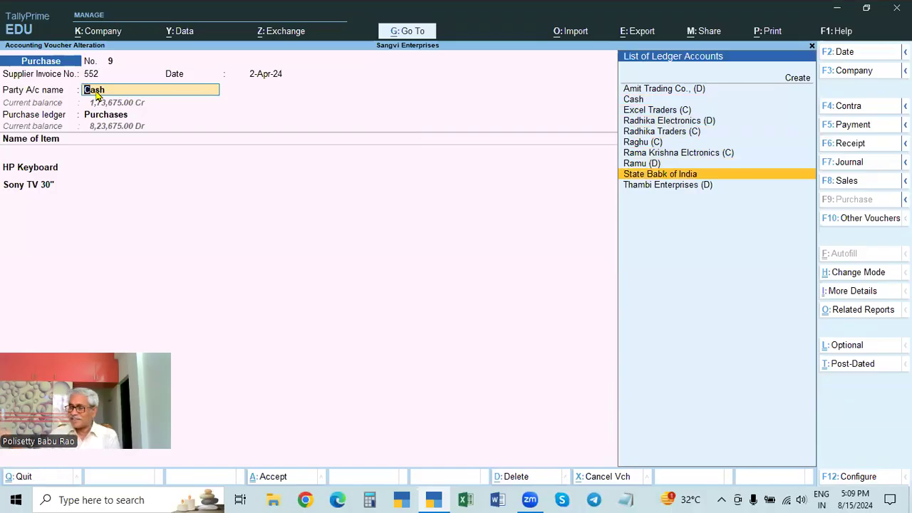
key("Return")
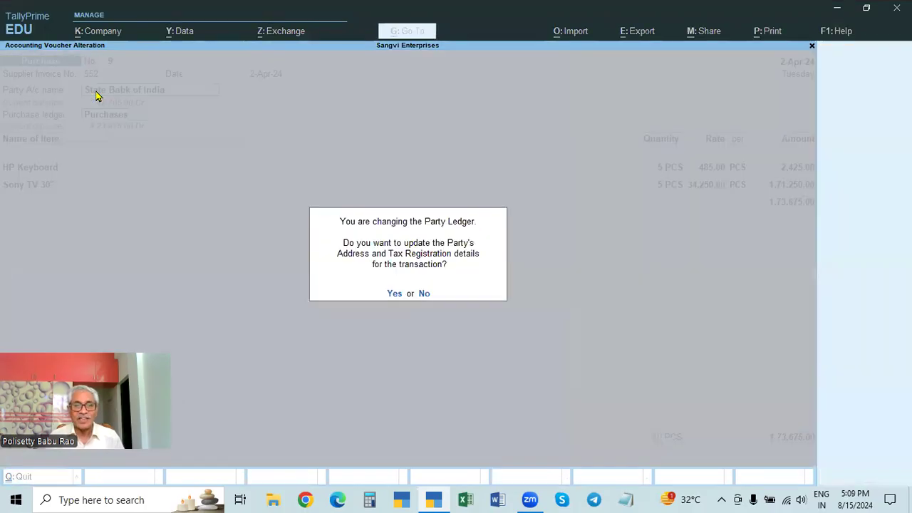
key("Return")
Leave the receipt details blank, enter CHEQUE as the other reference in the order details, and leave the terms of delivery empty
key("Return")
key("Return")
key("Return")
key("Return")
key("Return")
key("Return")
key("Return")
key("Return")
key("Return")
type("CHEQUE")
key("Return")
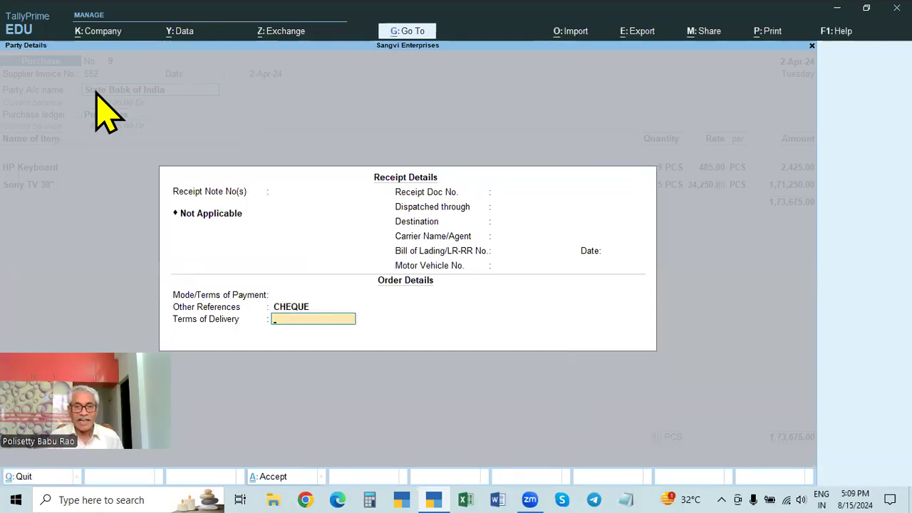
key("Return")
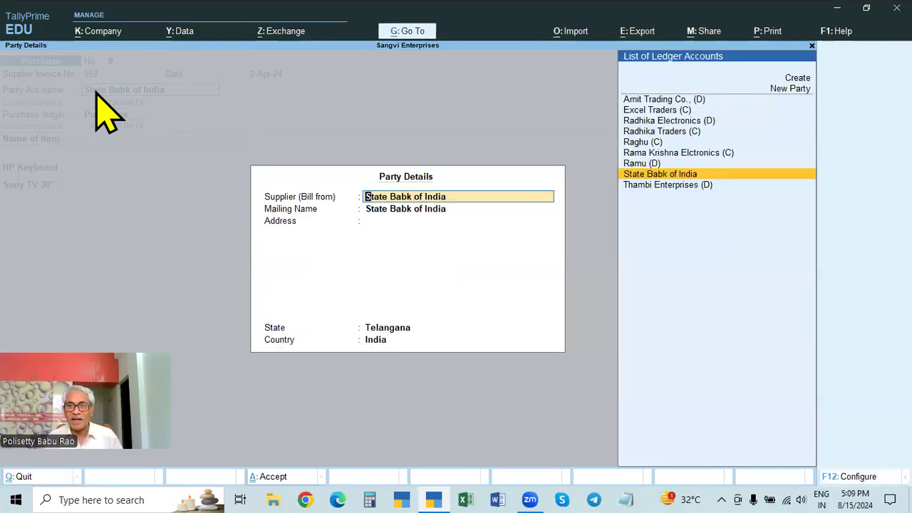
Replace the bank as bill-from supplier with the actual individual creditor's ledger and accept the party details
key("Up")
key("Up")
key("Up")
key("Return")
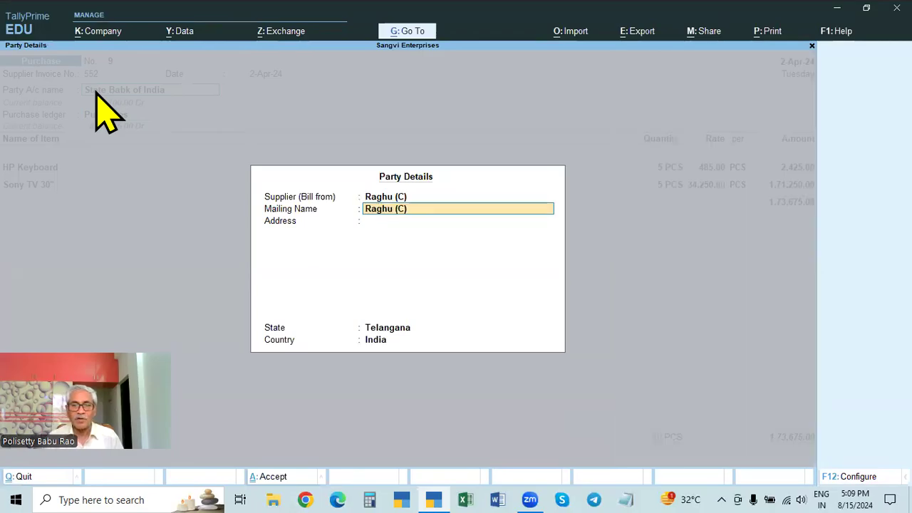
key("Return")
key("Return")
key("ctrl+a")
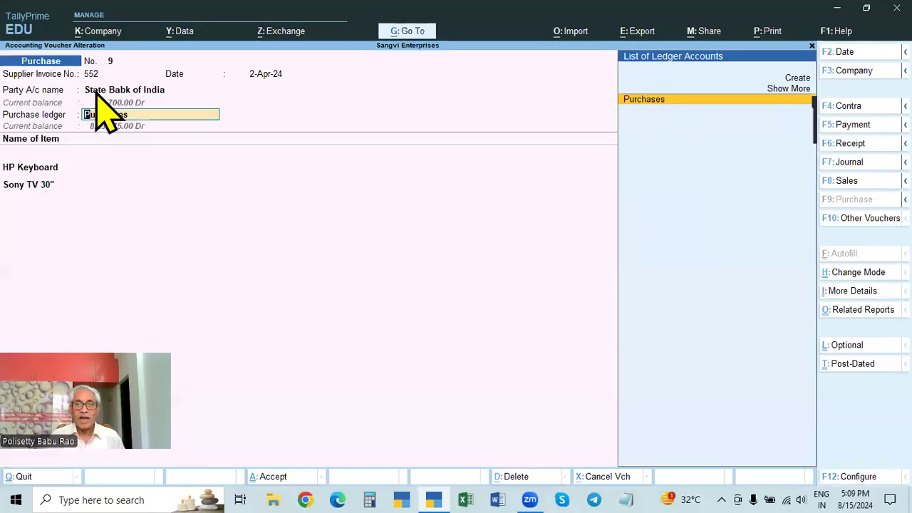
Keep the Purchases ledger and the existing HP Keyboard and Sony TV 30" entries, end the item list, and proceed to the bank allocation
key("Return")
key("Return")
key("Return")
key("Return")
key("Return")
key("Return")
key("Return")
key("Return")
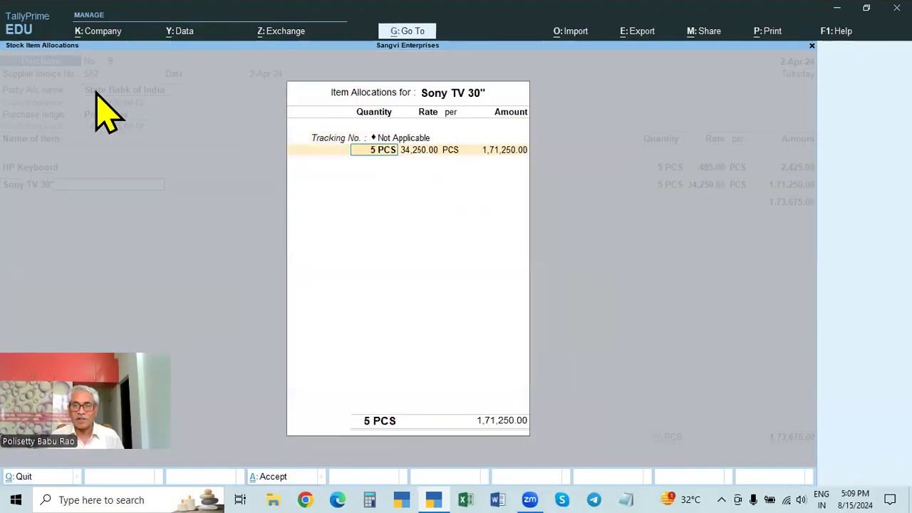
key("Return")
key("Return")
key("Return")
key("Return")
key("Return")
key("Return")
Set the bank allocation's transaction type to Cheque, keep the cheque range Not Applicable, and enter instrument number 123456
key("BackSpace")
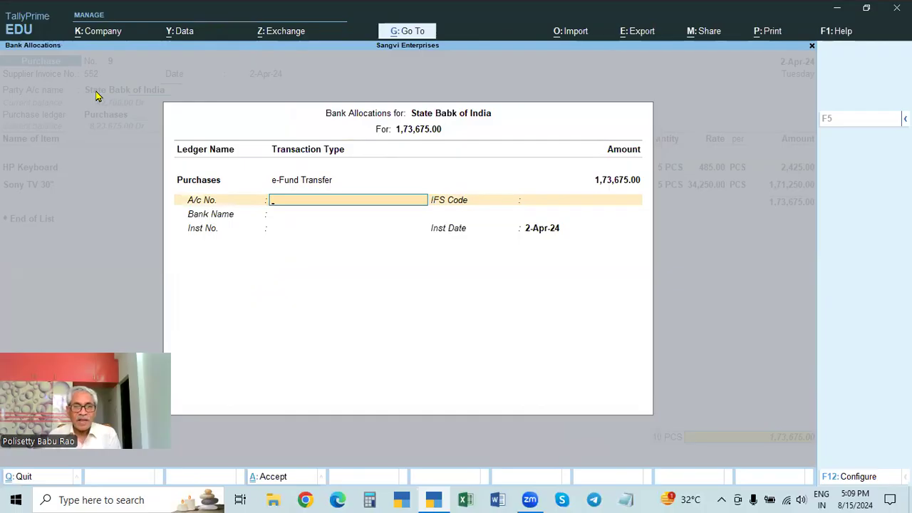
key("BackSpace")
key("BackSpace")
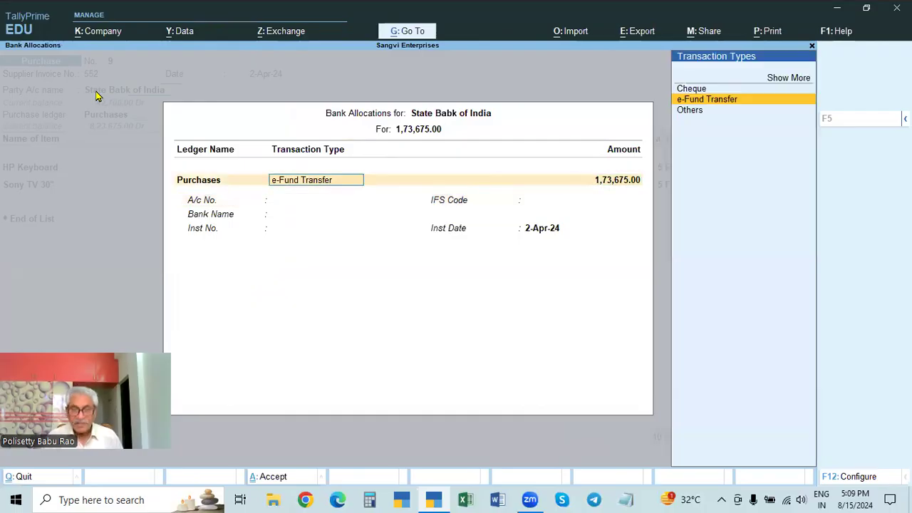
key("Up")
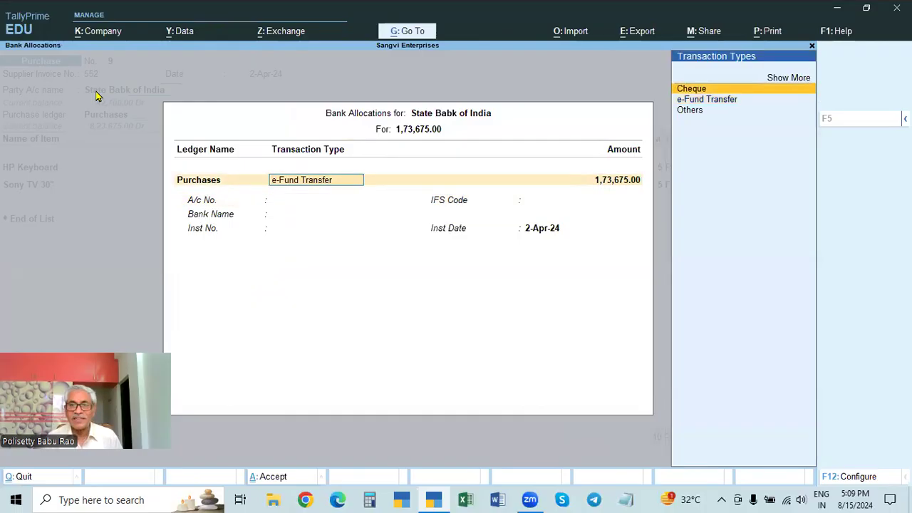
key("Return")
key("Return")
key("Return")
key("BackSpace")
type("123456")
key("Return")
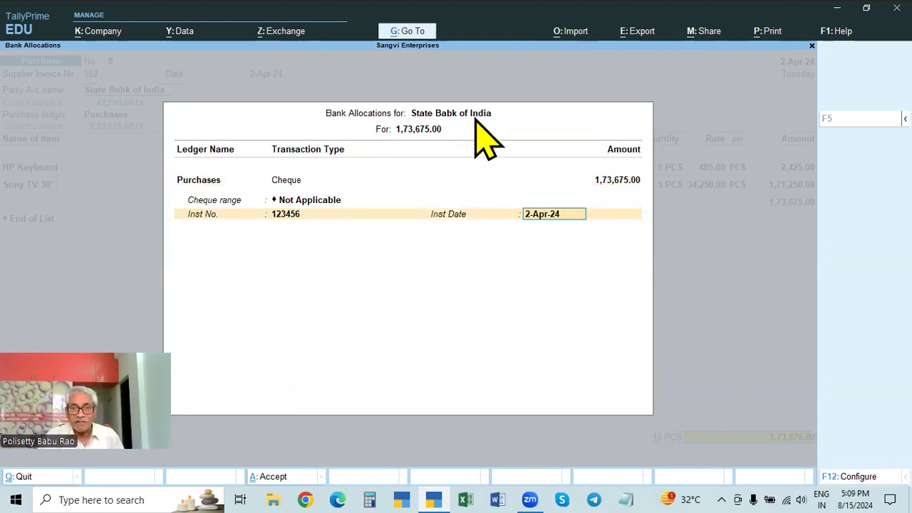
Keep the instrument date 2-Apr-24, leave the narration blank, and save the altered purchase voucher
key("Return")
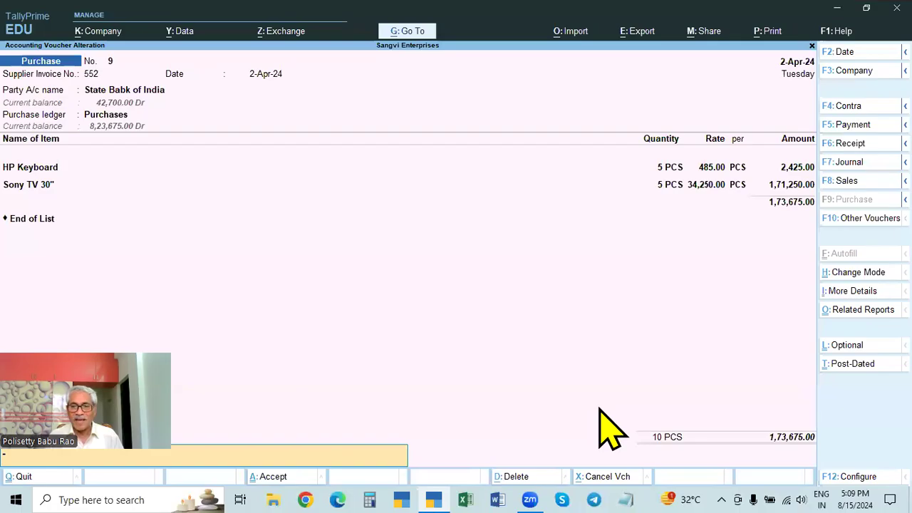
key("Return")
key("Return")
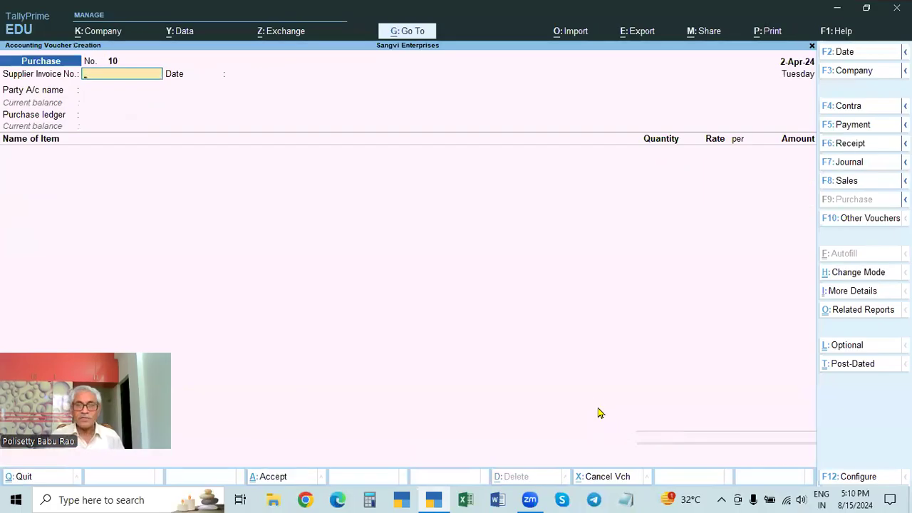
Reopen the saved purchase voucher and preview its invoice to check the supplier and Other References
key("Page_Up")
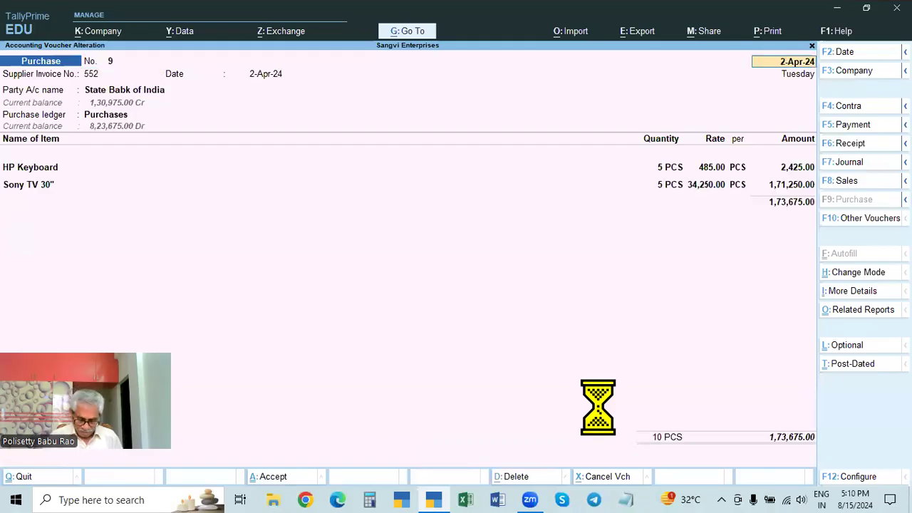
key("alt+p")
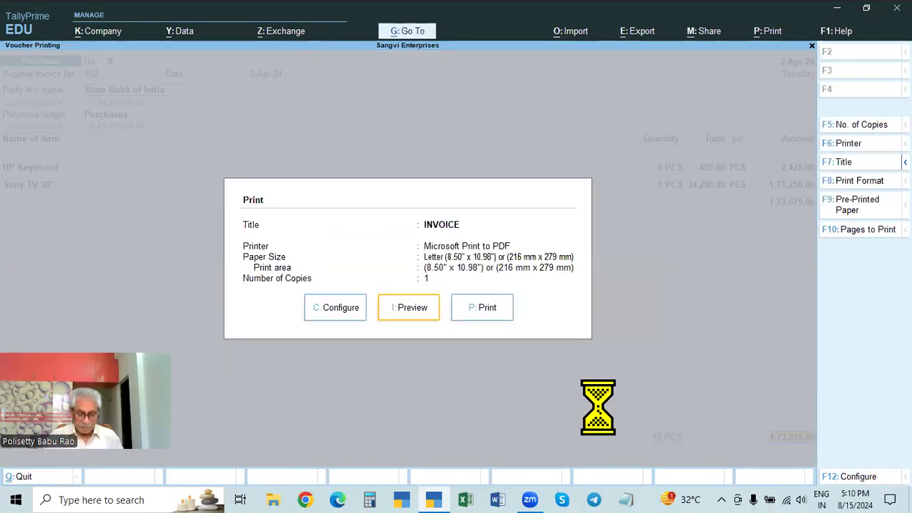
key("i")
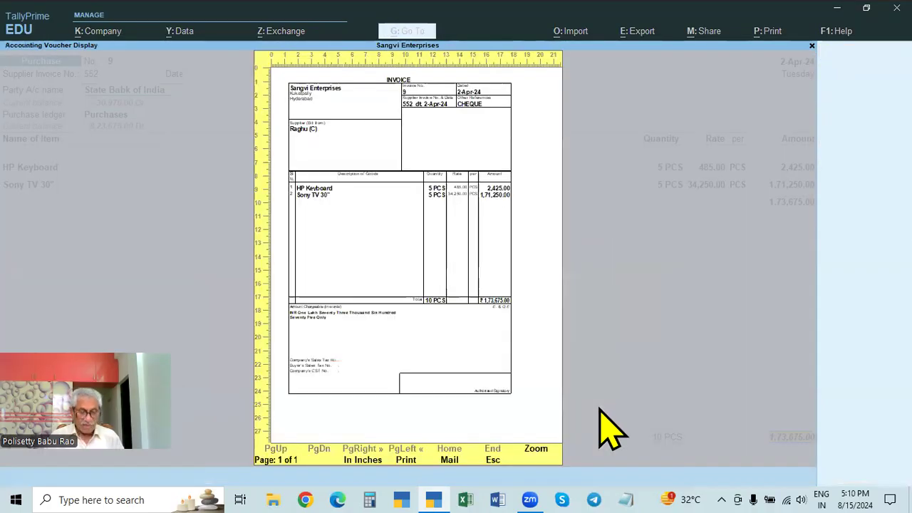
Enlarge the purchase invoice preview to read it, and return to the Gateway of Tally without saving anything
key("alt+z")
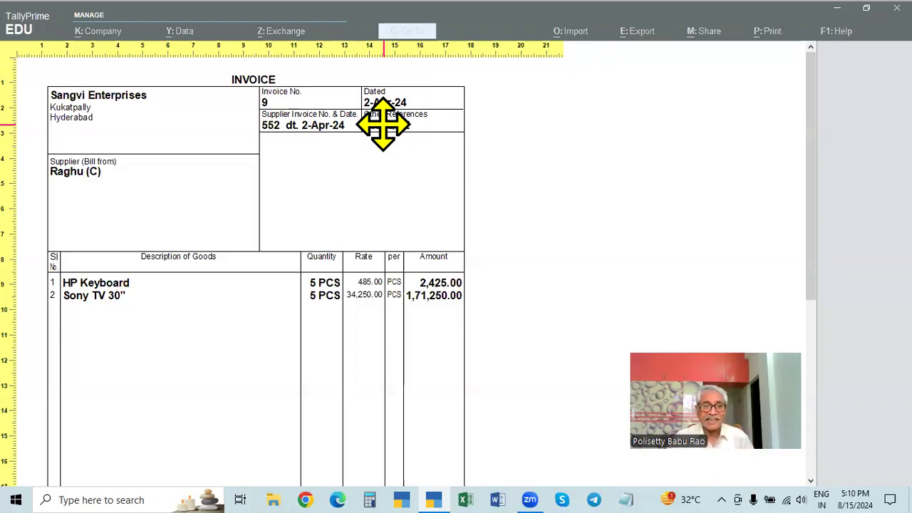
key("Escape")
key("Escape")
key("Escape")
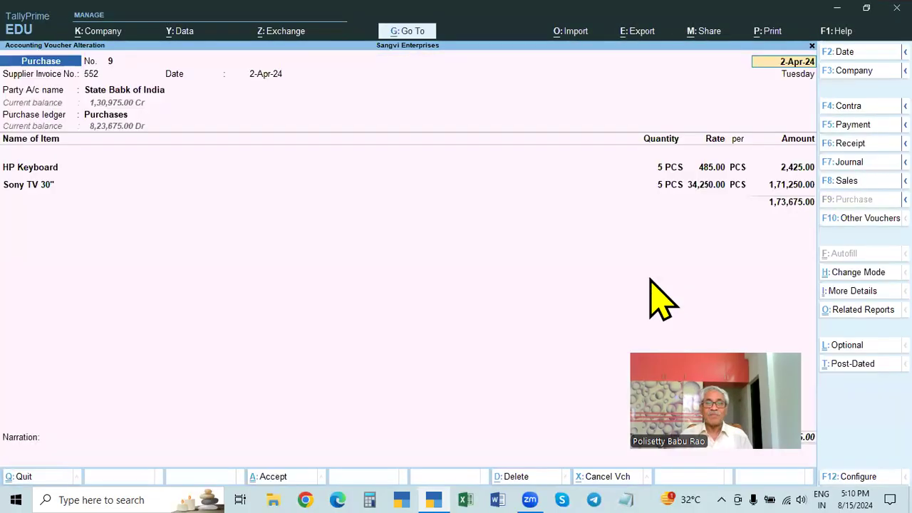
key("Escape")
key("Escape")
key("y")
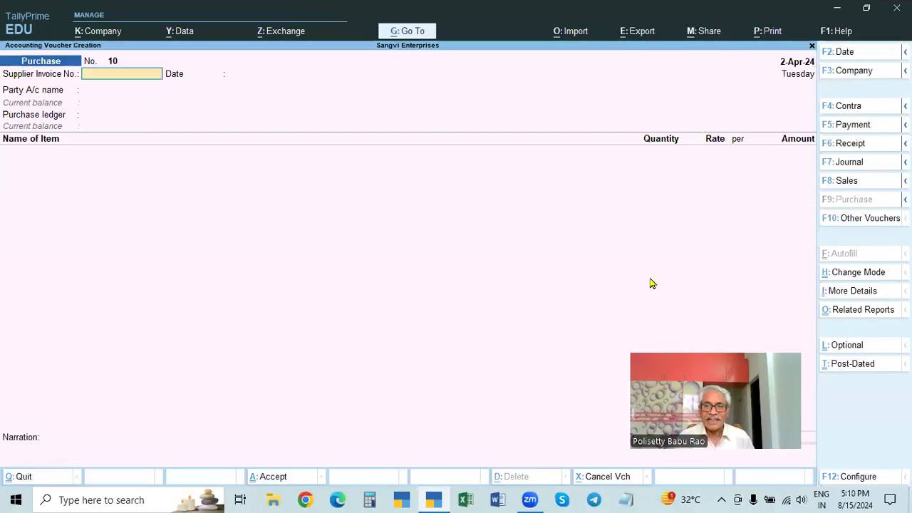
key("Escape")
key("y")
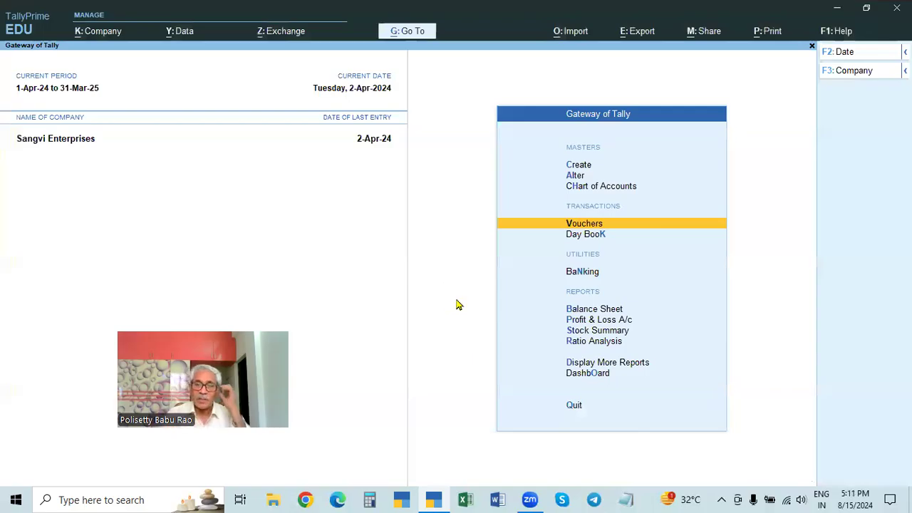
Open voucher entry, show the inactive voucher types in the other-vouchers list and choose Debit Note
key("Return")
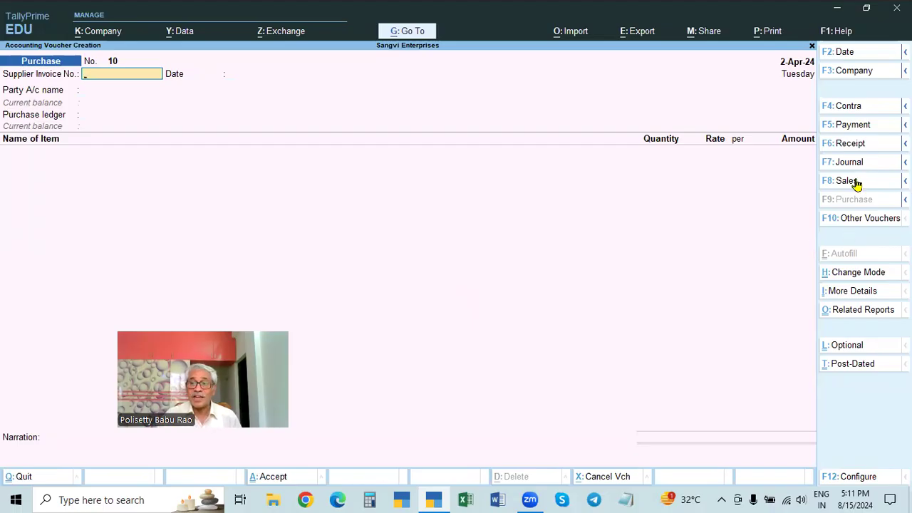
key("F10")
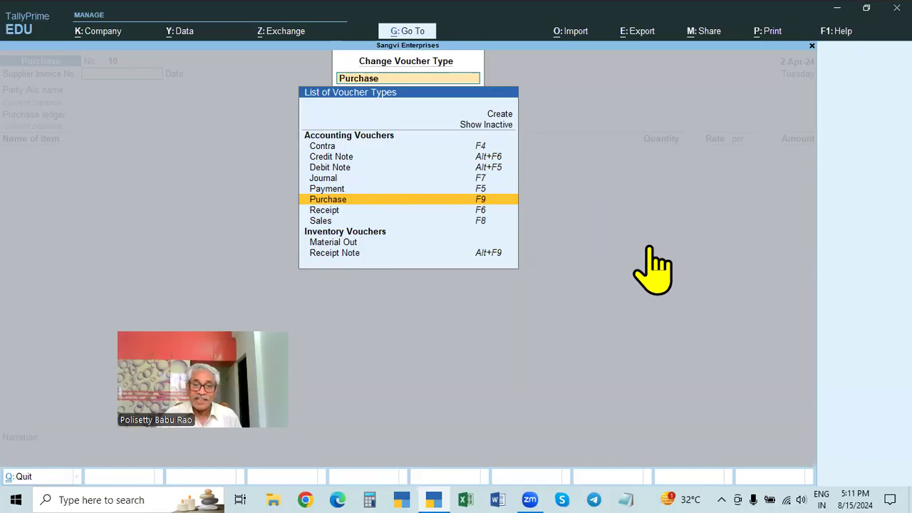
key("BackSpace")
key("Escape")
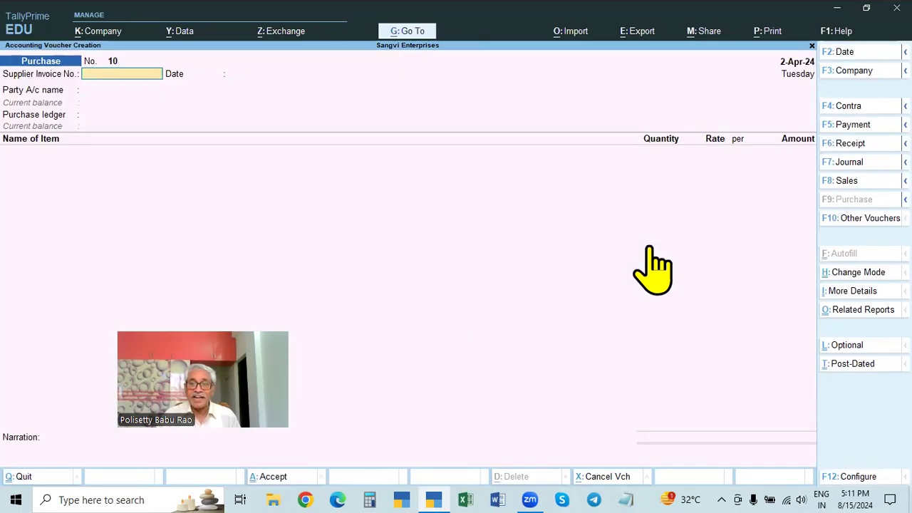
left_click(873, 220)
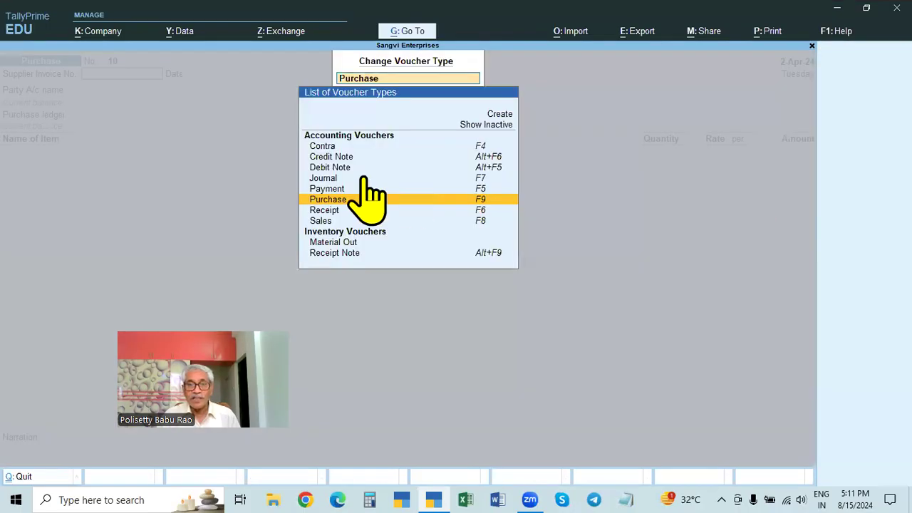
left_click(487, 126)
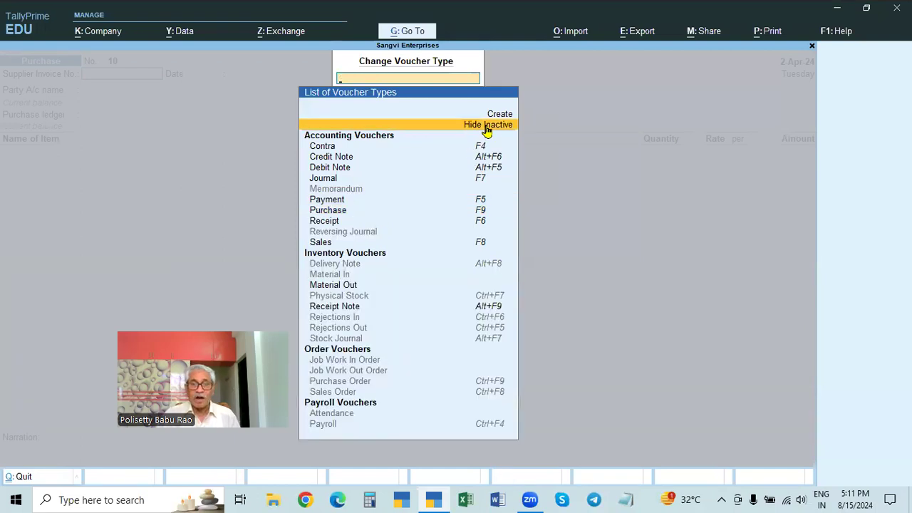
left_click(340, 168)
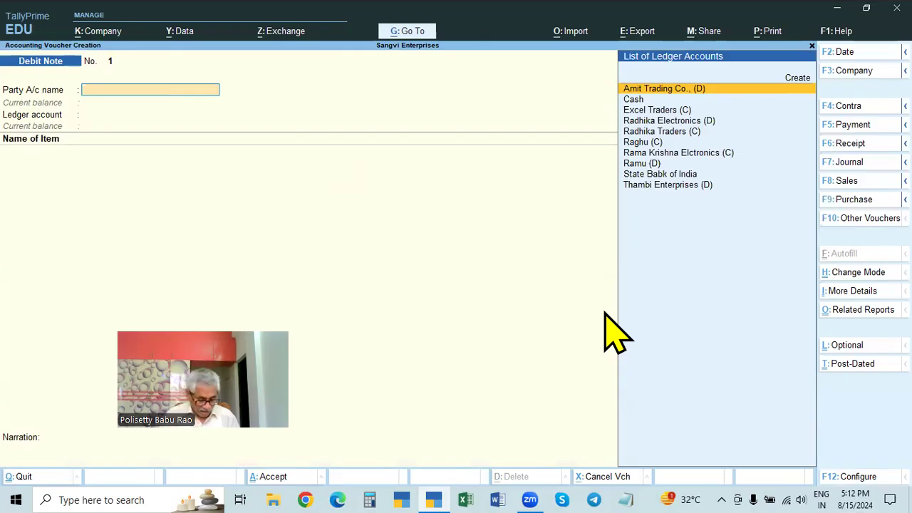
key("ctrl")
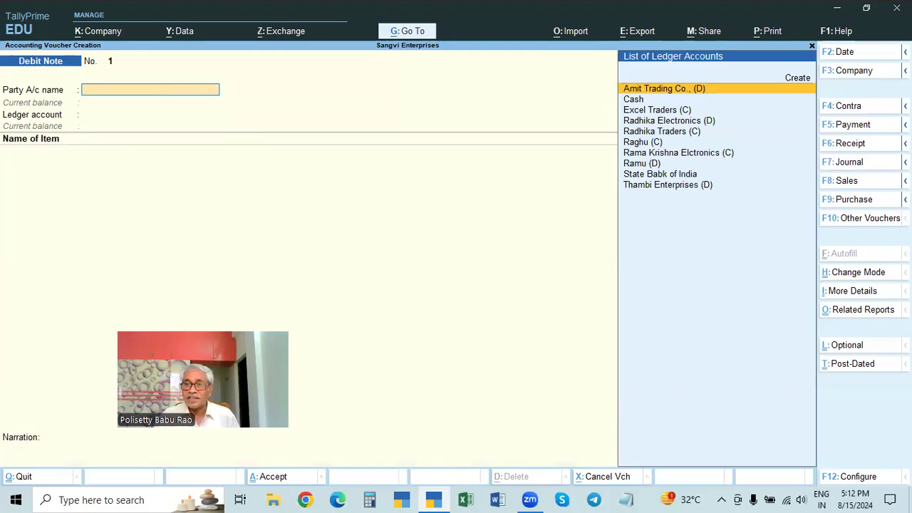
mouse_move(905, 125)
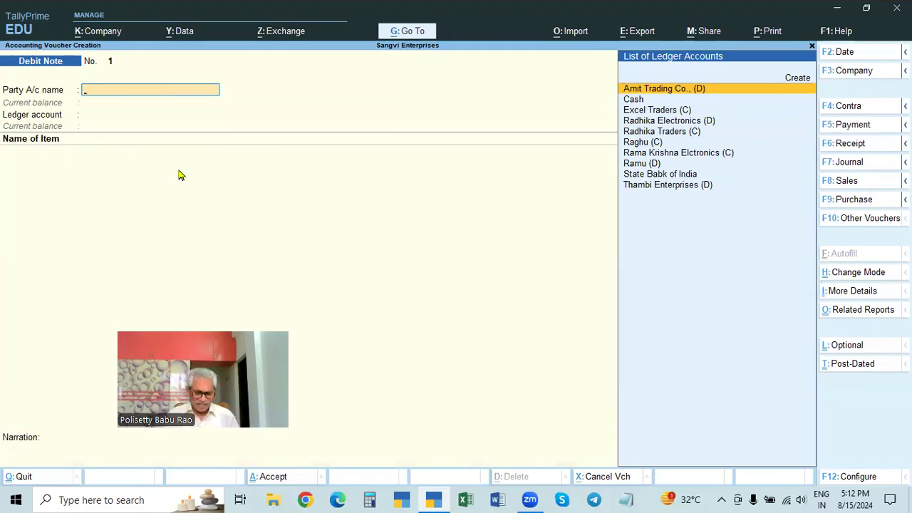
key("ctrl")
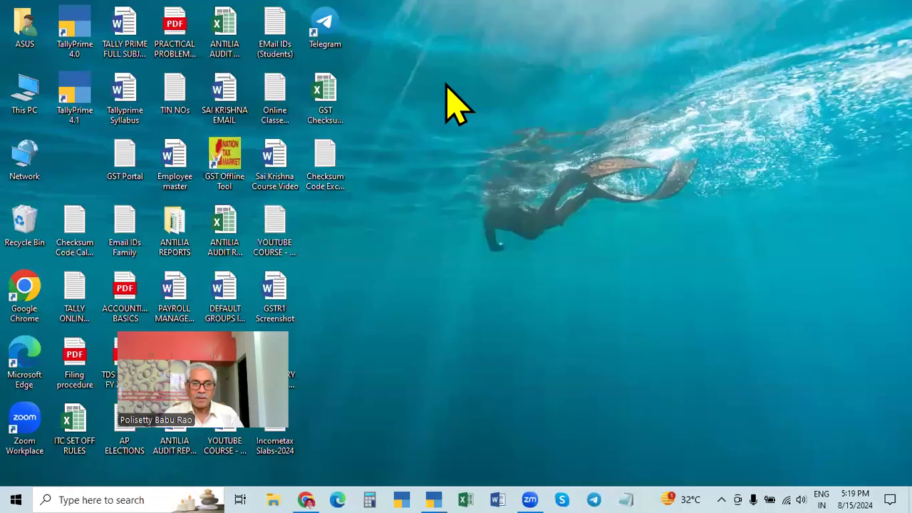
Switch to TallyPrime, abandon the debit note and review the Rama Krishna Elctronics purchase voucher from the Day Book
left_click(432, 498)
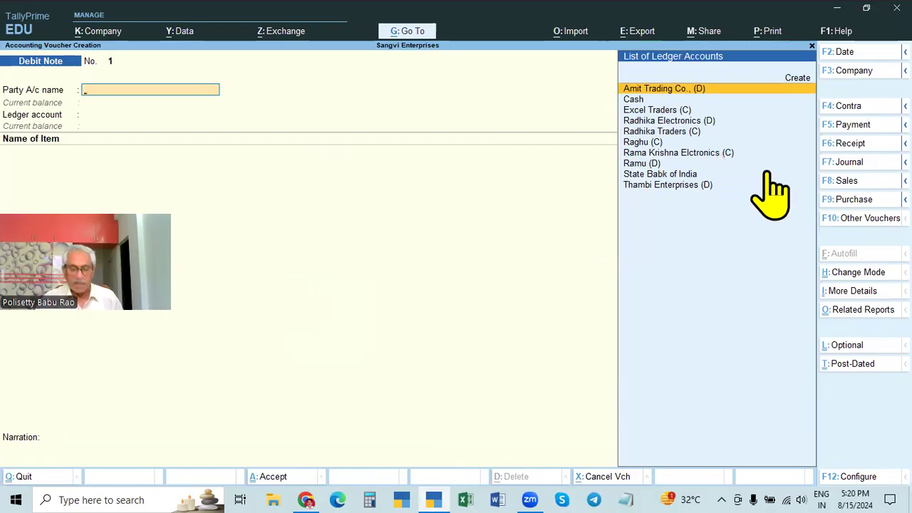
key("Escape")
key("y")
key("Down")
key("Return")
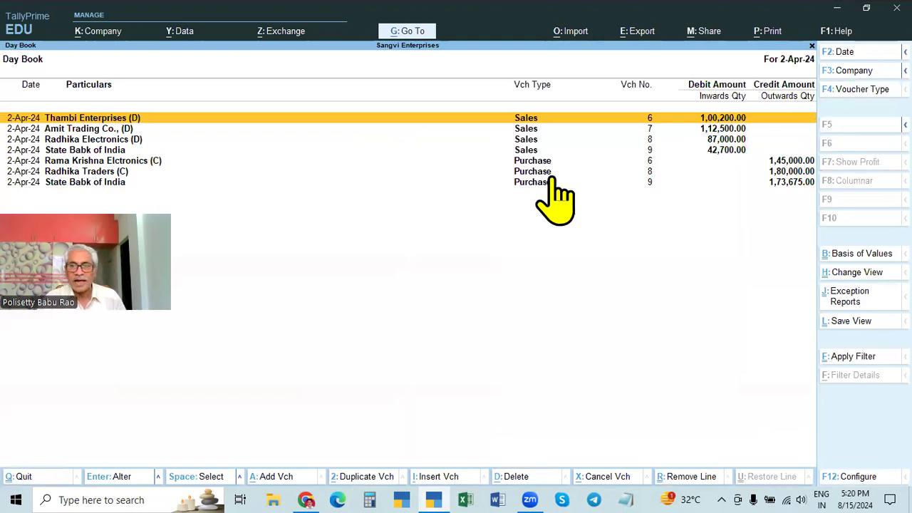
left_click(784, 162)
left_click(783, 163)
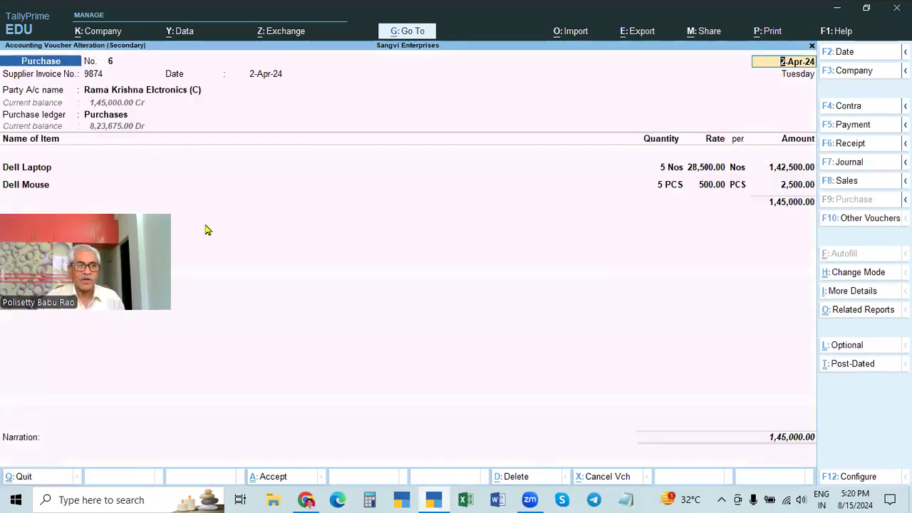
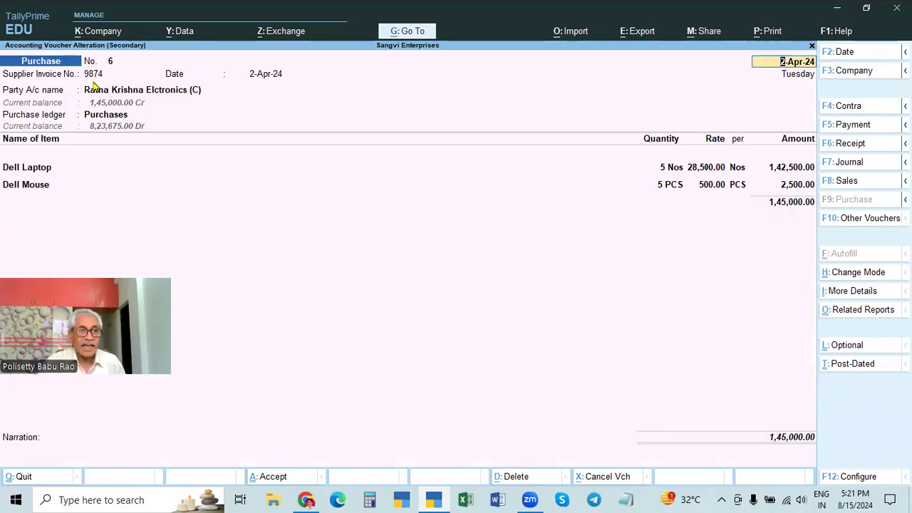
key("BackSpace")
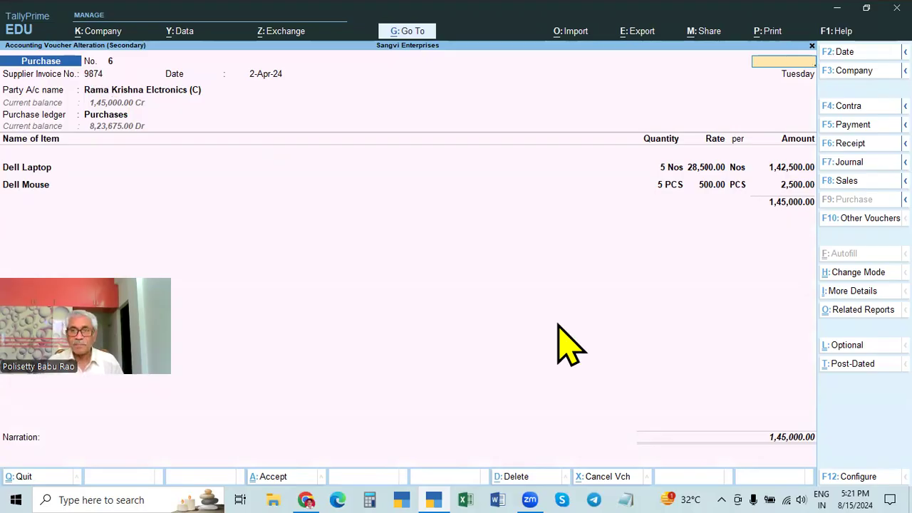
key("Escape")
key("Return")
key("Escape")
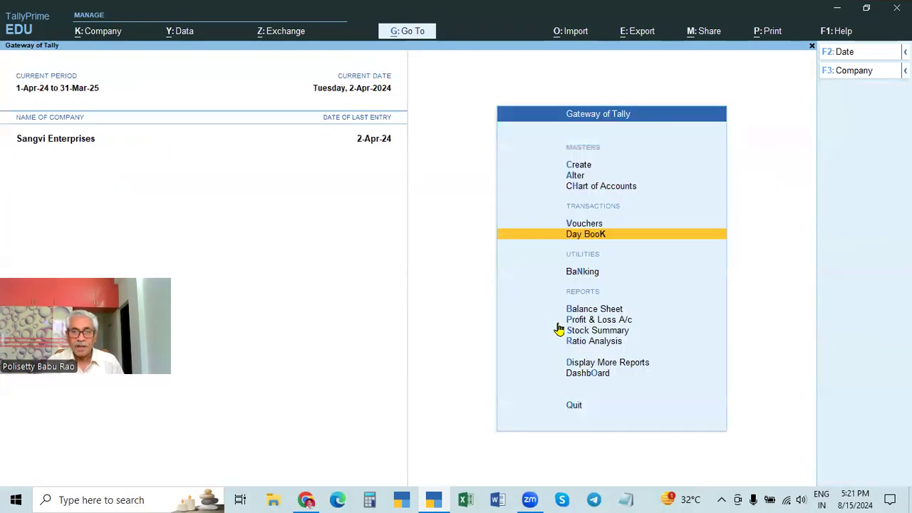
key("Up")
key("Return")
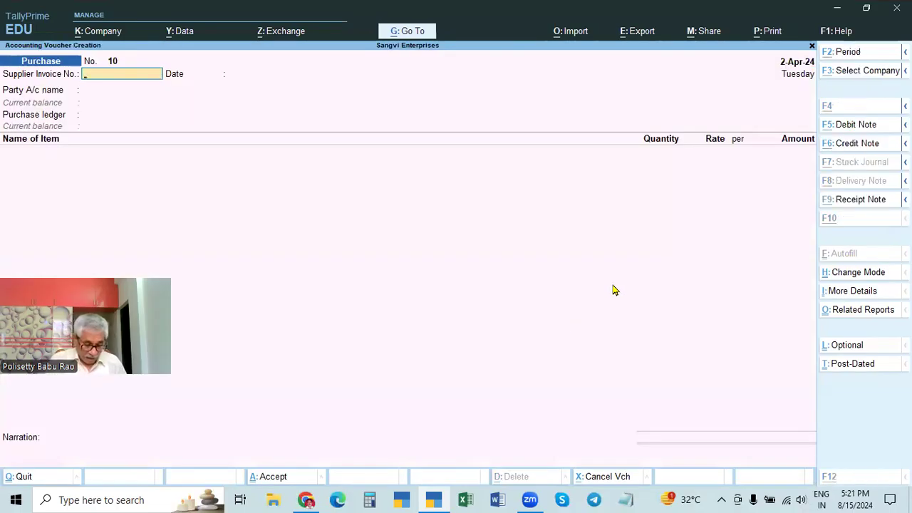
key("alt+F5")
key("Escape")
key("y")
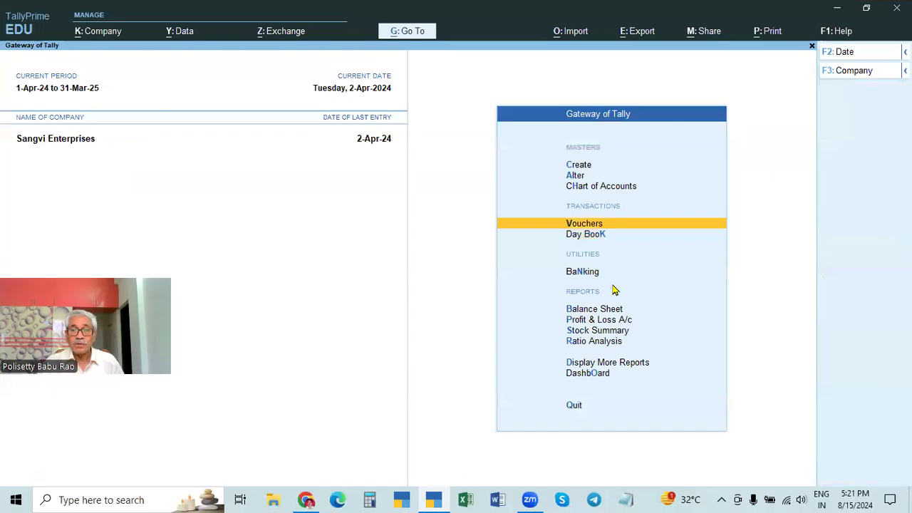
Open voucher entry, change the voucher type to Payment and switch it back to Debit Note
key("Return")
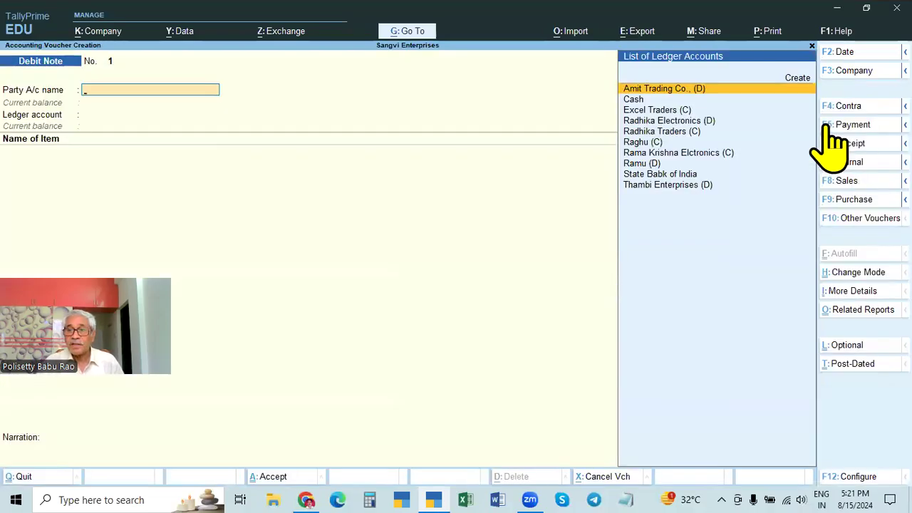
mouse_move(904, 125)
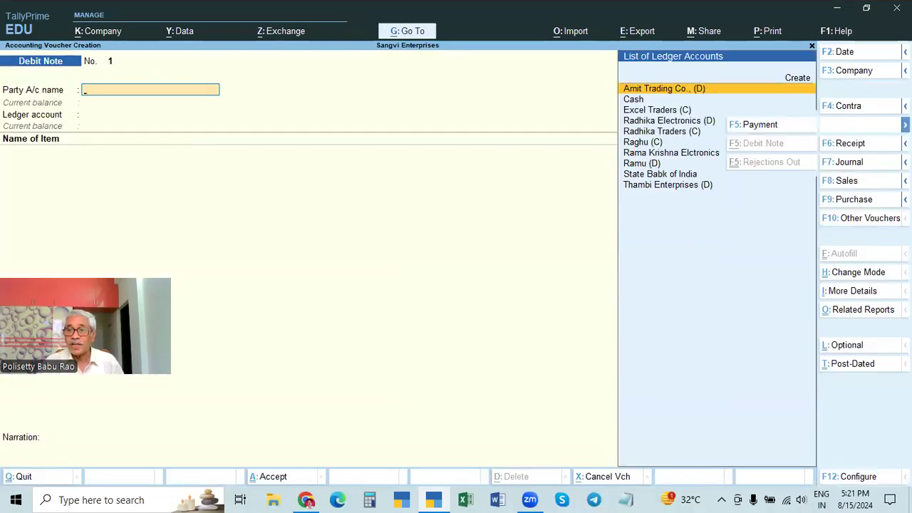
left_click(760, 126)
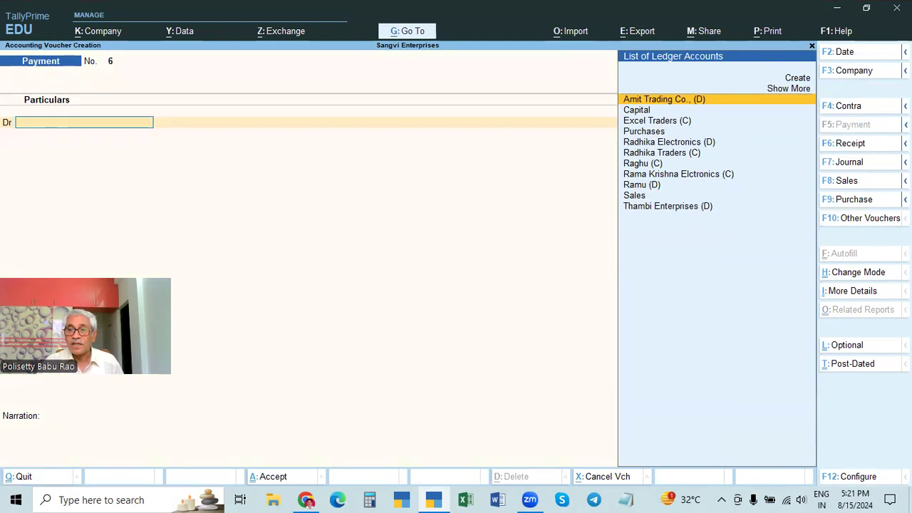
left_click(904, 124)
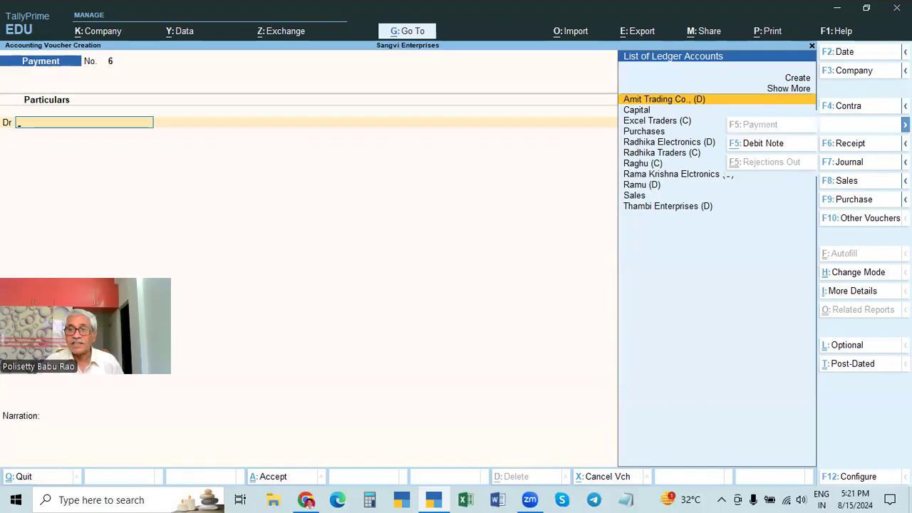
left_click(759, 144)
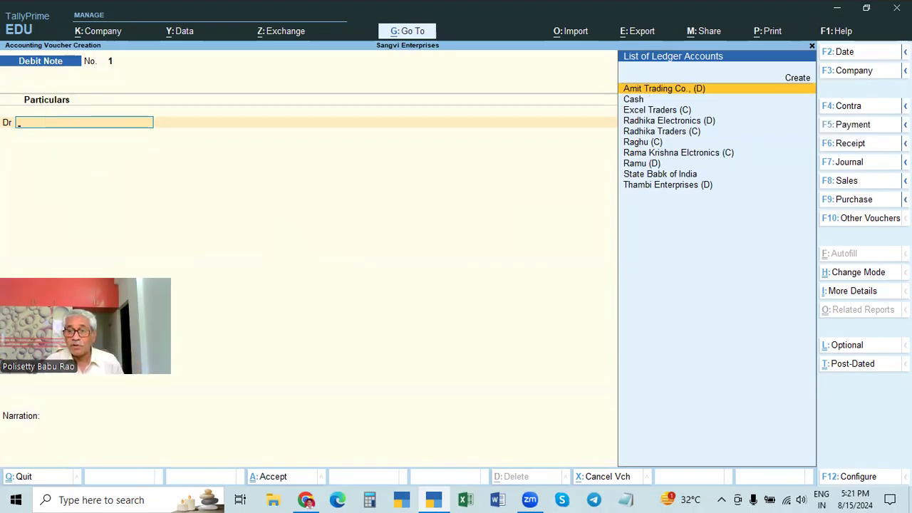
Try the Item Invoice mode on the debit note and return to a Payment voucher
left_click(855, 275)
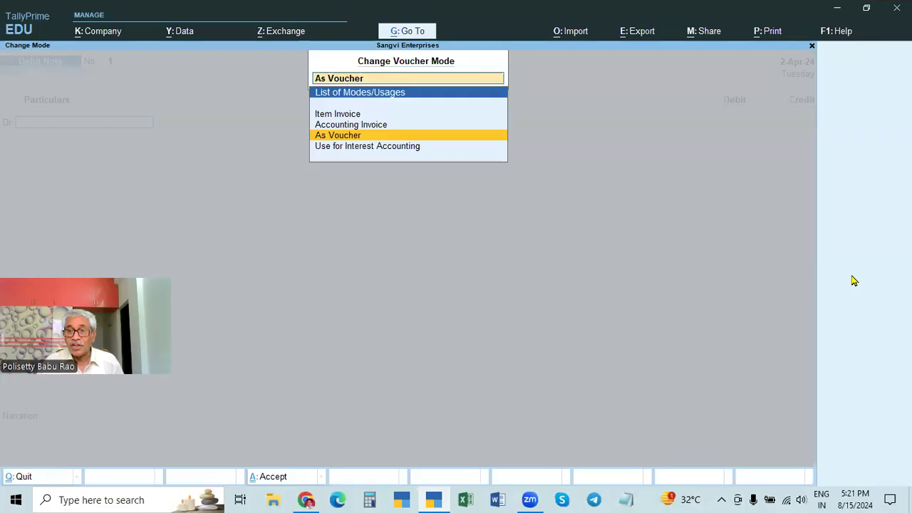
left_click(340, 114)
left_click(844, 125)
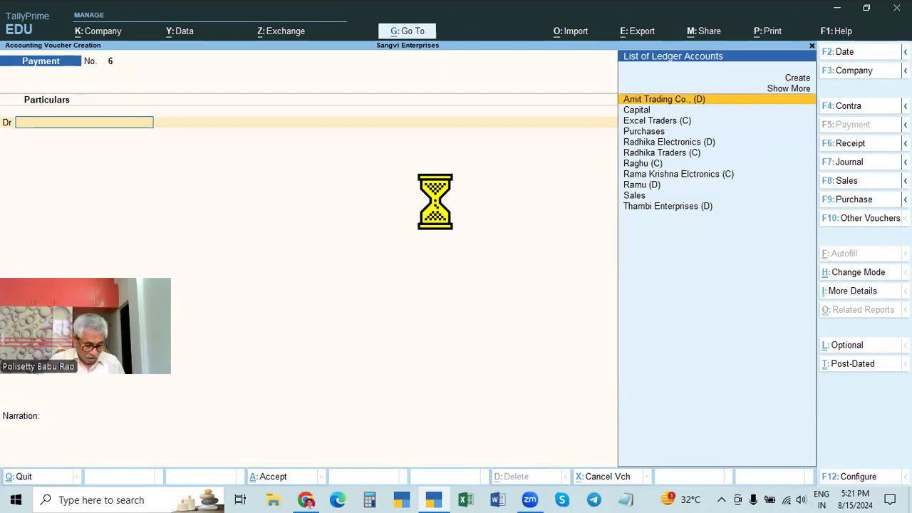
Change the payment voucher to a Debit Note and set its voucher mode to Item Invoice
key("ctrl+F9")
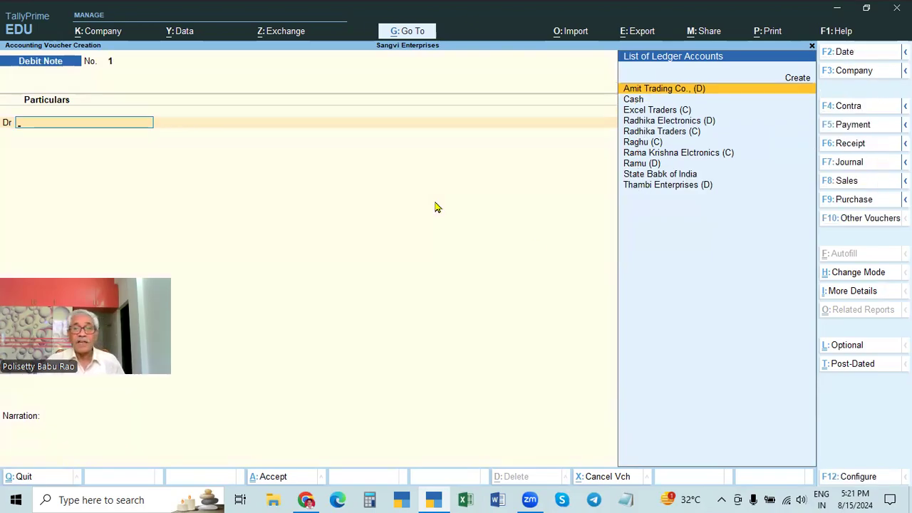
left_click(857, 273)
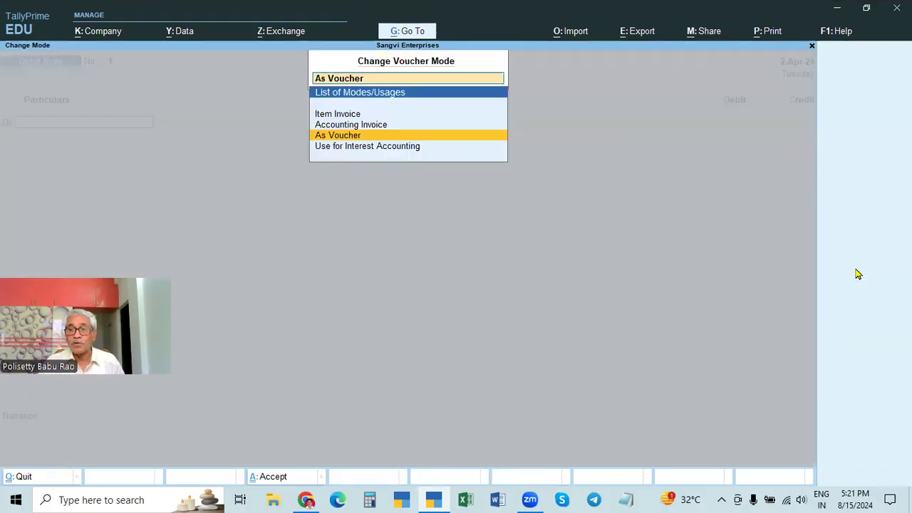
left_click(346, 115)
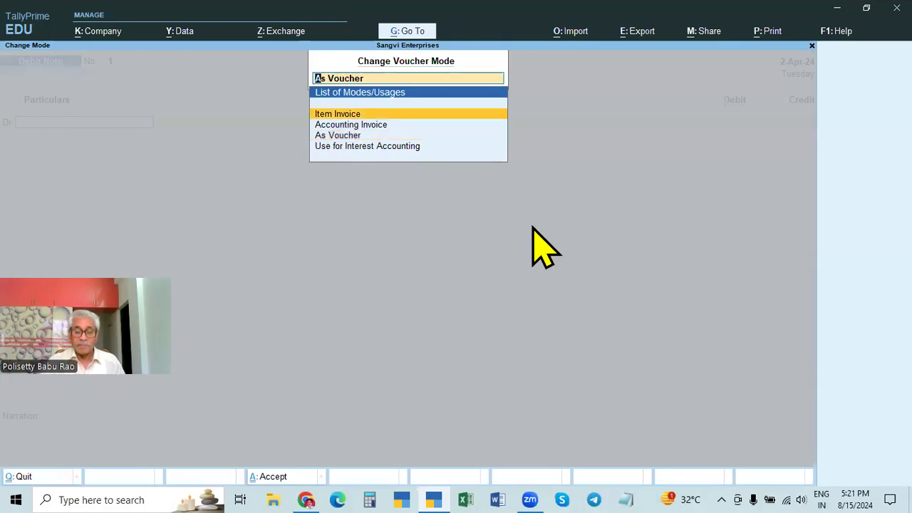
key("Return")
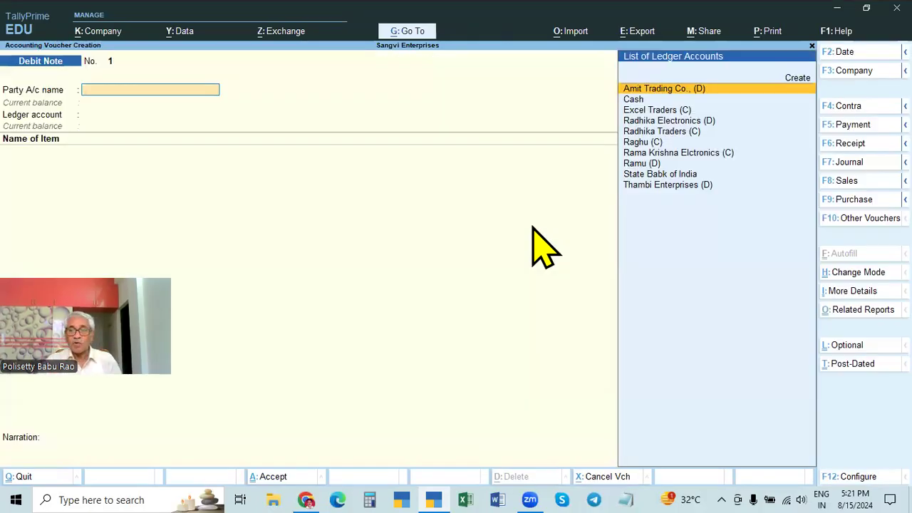
Choose Rama Krishna Elctronics as the debit note's party, set tracking to Not Applicable and leave the other dispatch and order details blank
left_click(693, 160)
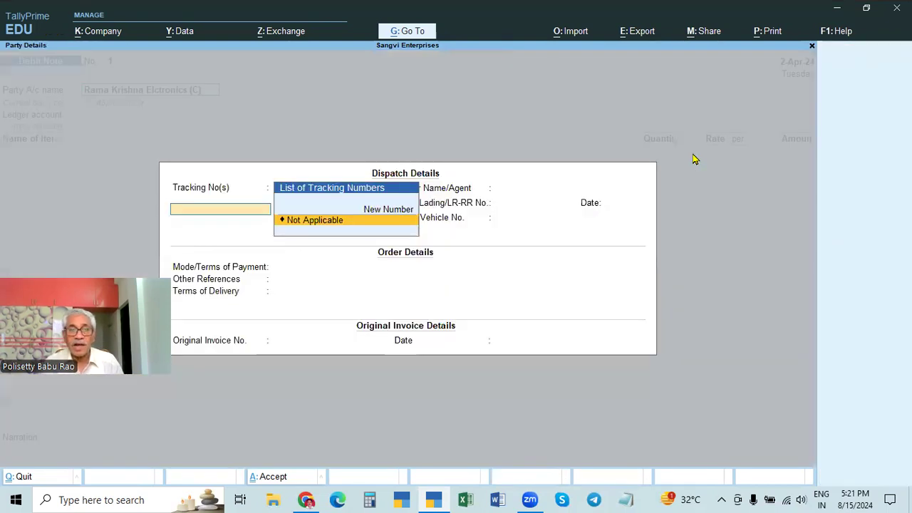
key("Return")
key("Return")
key("Return")
key("Return")
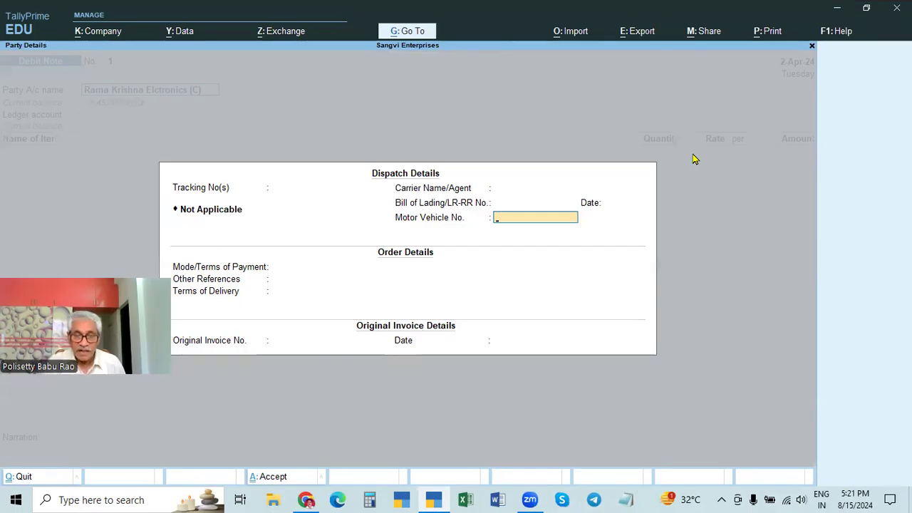
key("Return")
key("Return")
key("Return")
key("Return")
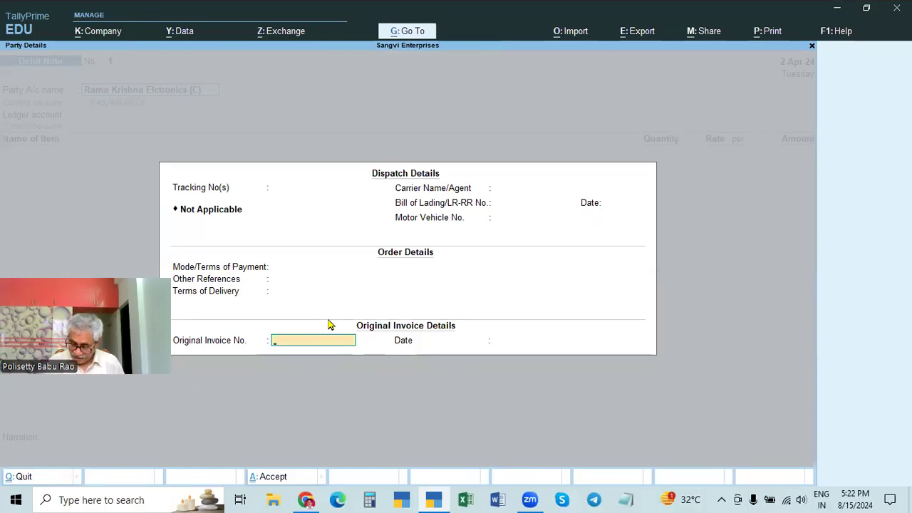
Enter 9874 as the original invoice number and accept the default buyer details for the party
type("9874")
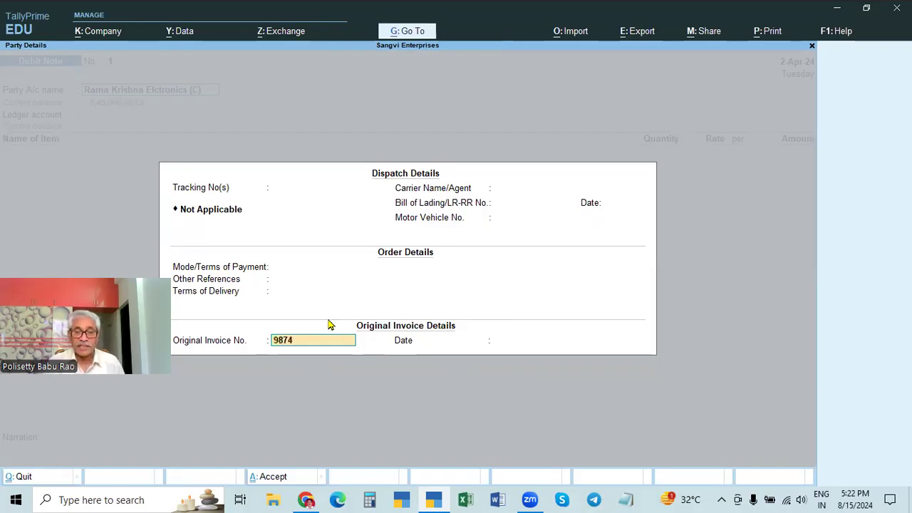
key("Return")
key("Return")
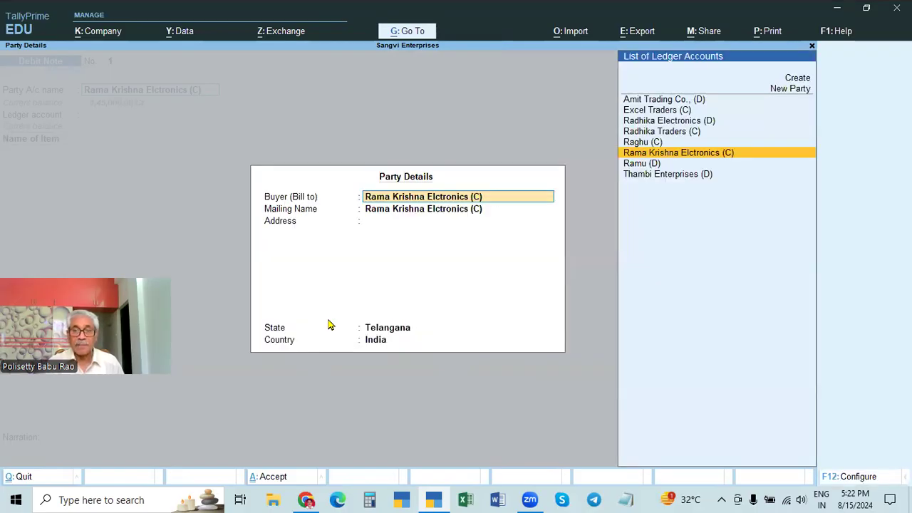
key("Return")
key("Return")
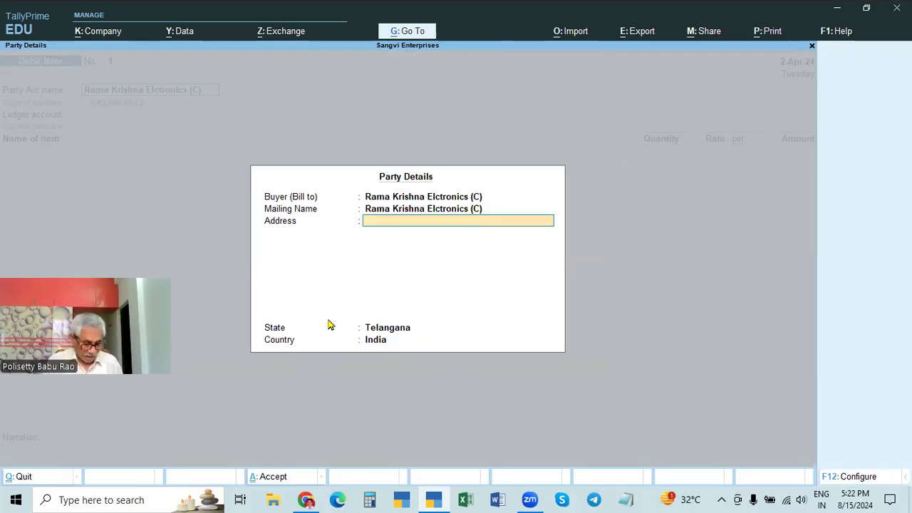
key("ctrl+a")
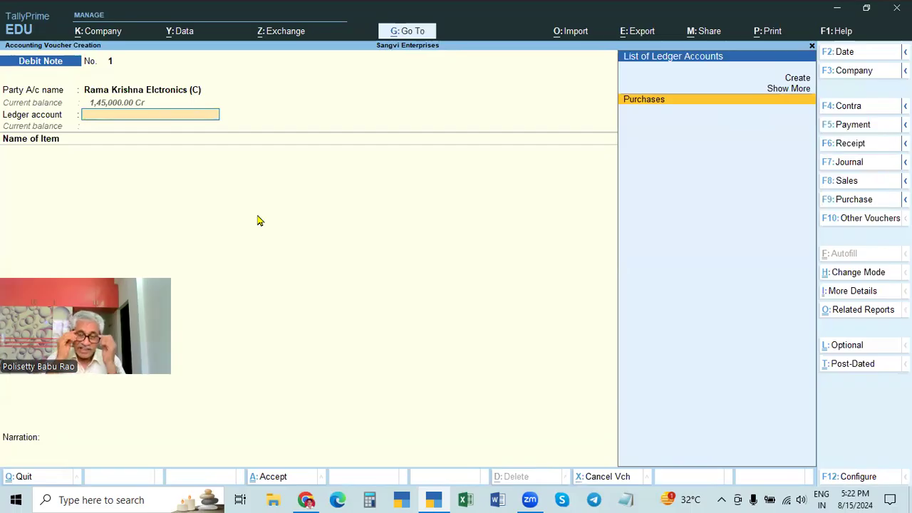
Create a Purchase Returns ledger under Purchase Accounts with ledger type Not Applicable and use it as the debit note's ledger account
key("alt+c")
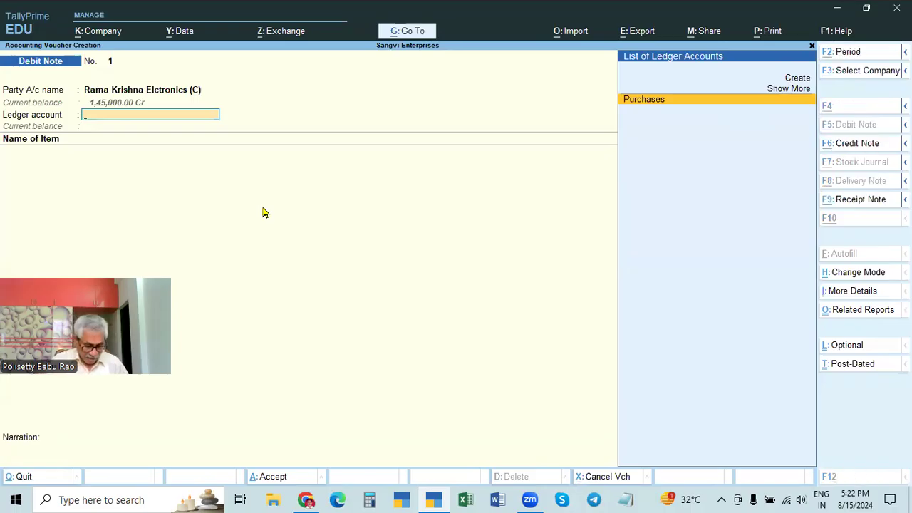
type("Purchase Returns")
key("Return")
key("Return")
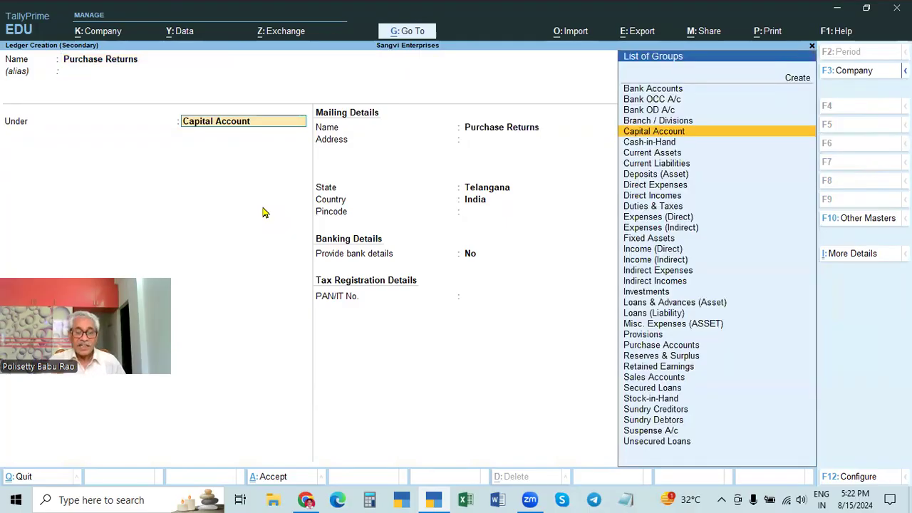
type("Pur")
key("Return")
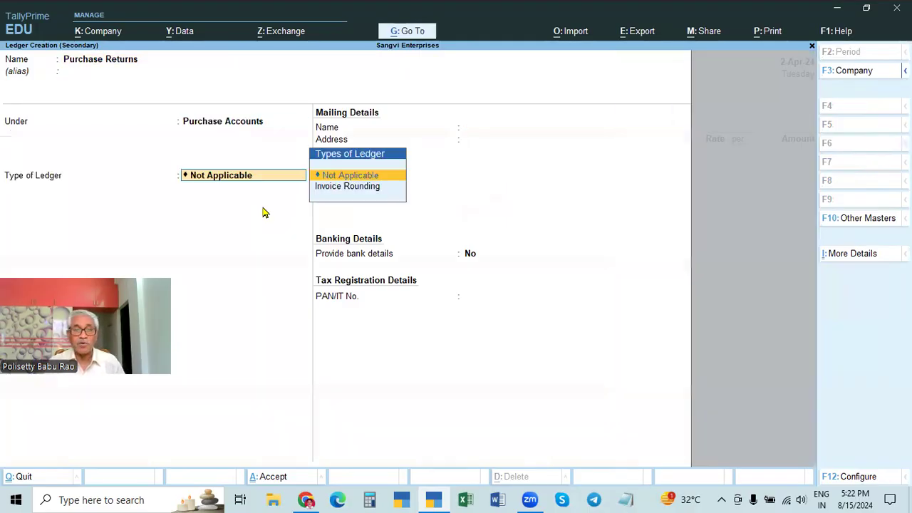
key("Return")
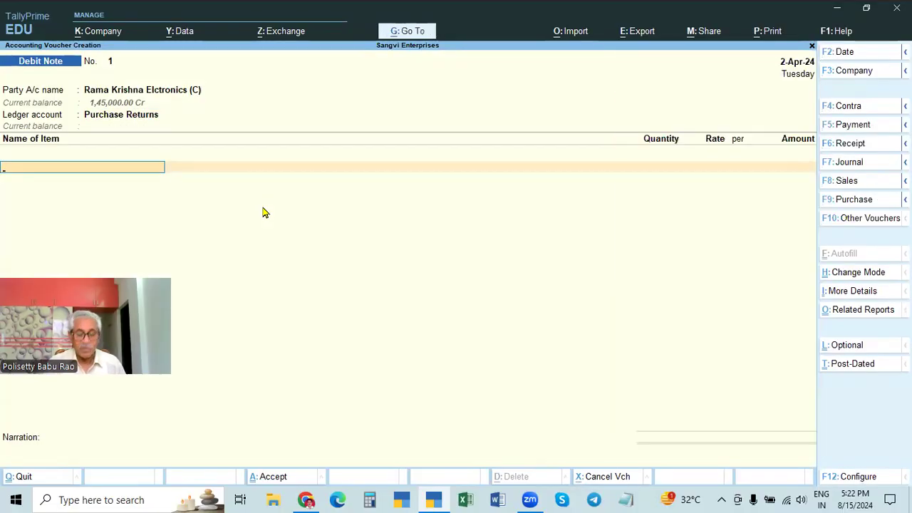
Add Dell Laptop as the first returned item, with tracking number Not Applicable and quantity 1
key("Down")
key("Down")
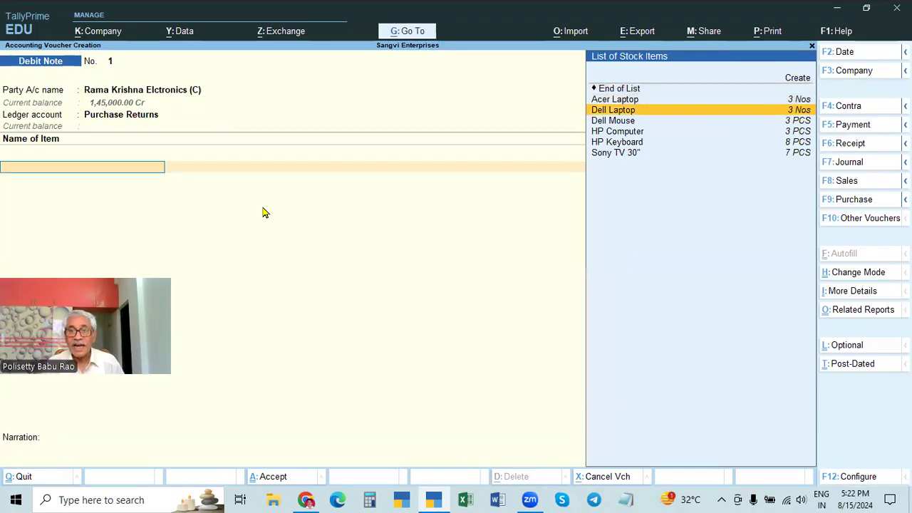
key("Return")
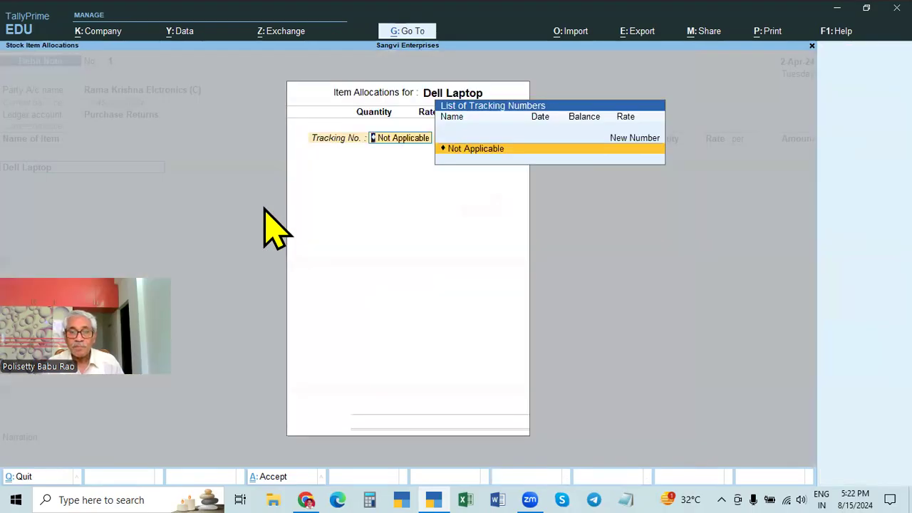
key("Return")
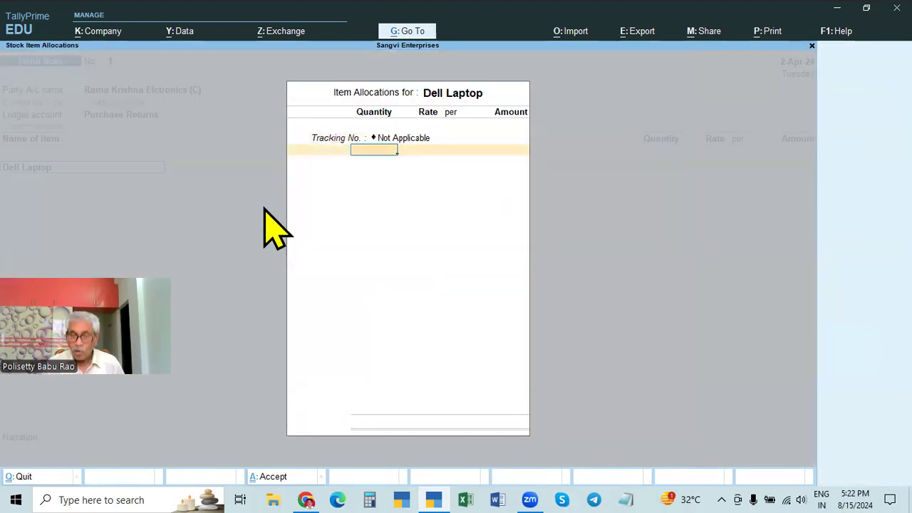
type("1")
key("Return")
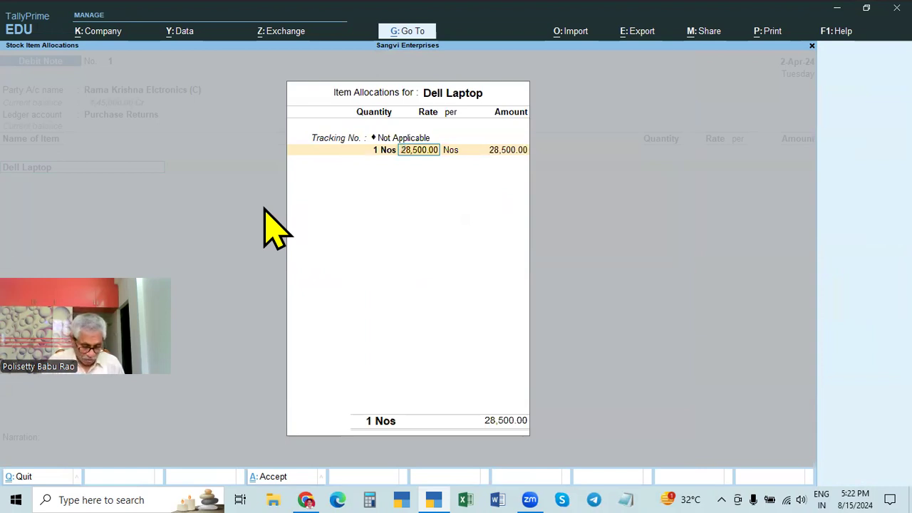
Check the Dell Laptop's stock query for its purchase rate and accept the allocation at 28,500.00 per Nos
key("alt+s")
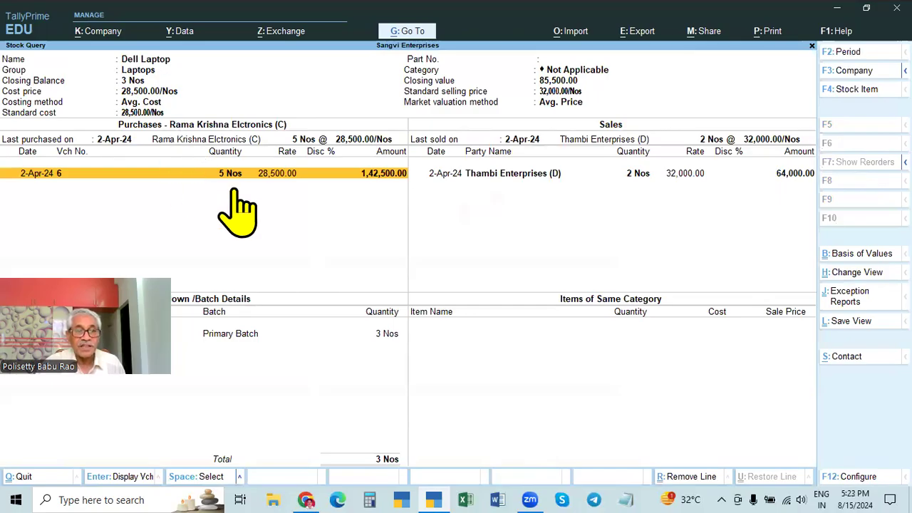
key("Escape")
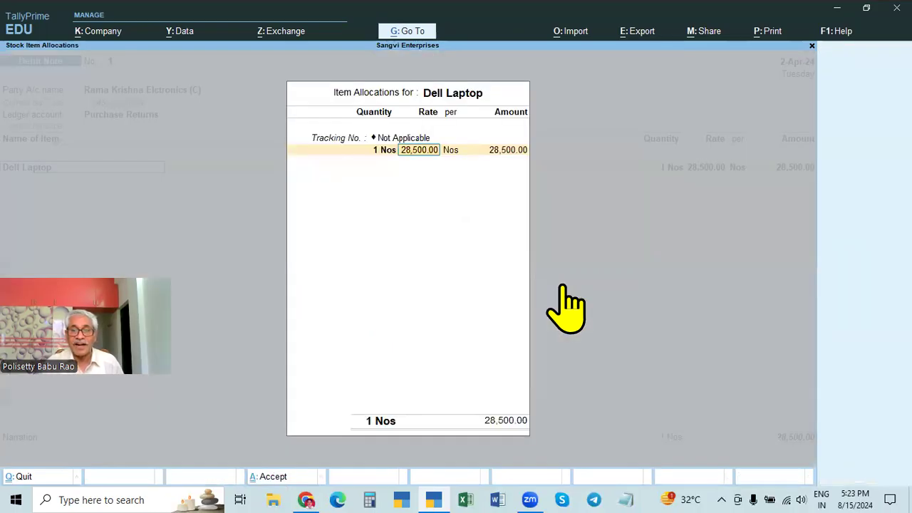
key("Return")
key("Return")
key("Return")
key("Return")
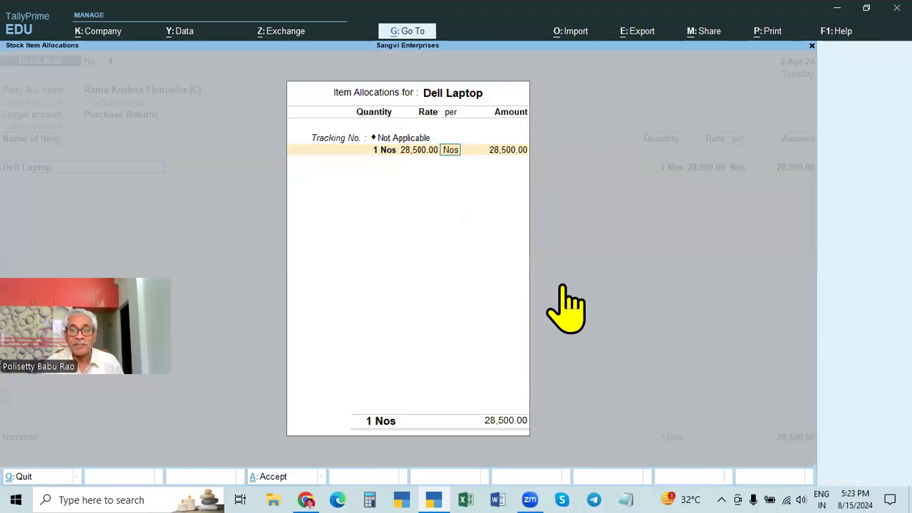
key("Return")
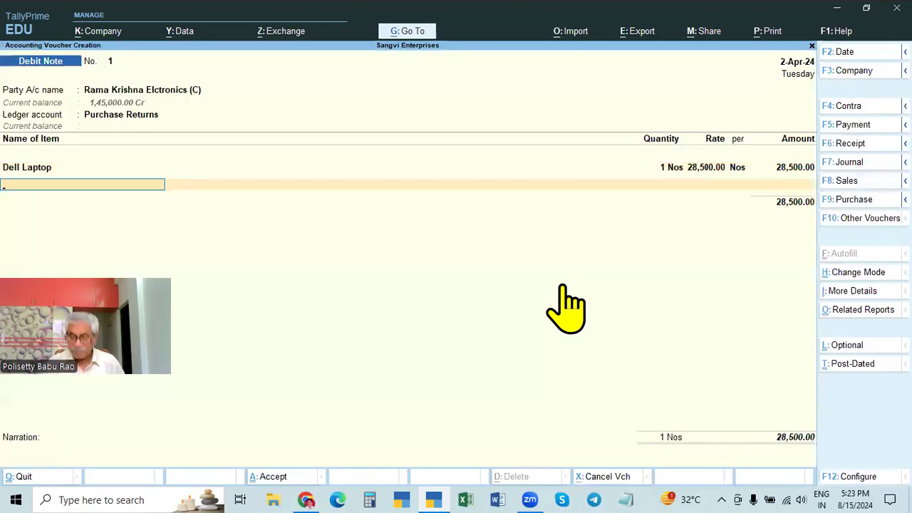
Add Dell Mouse as the second returned item, with tracking number Not Applicable and quantity 2
key("Down")
key("Down")
key("Down")
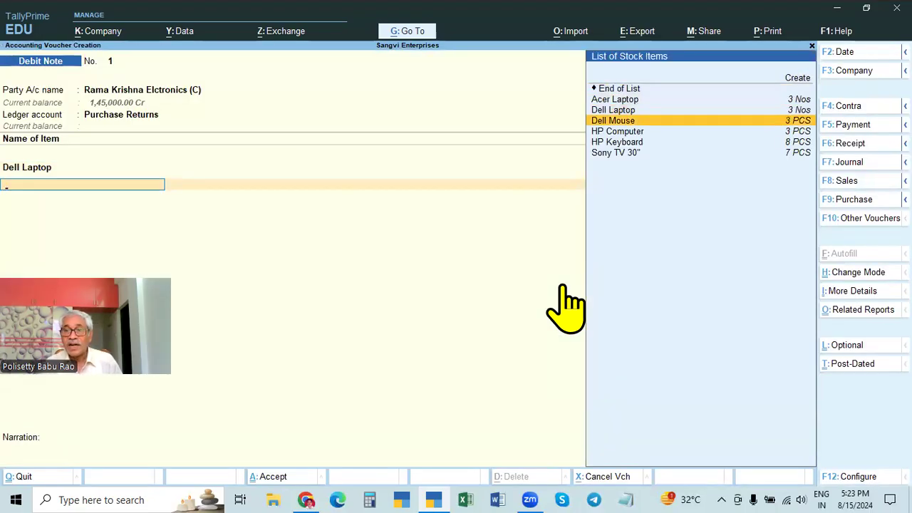
key("Return")
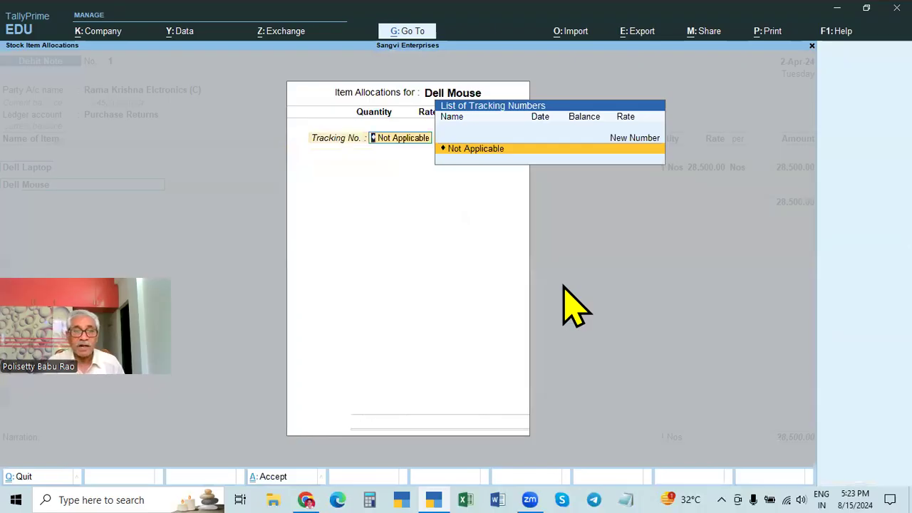
key("Return")
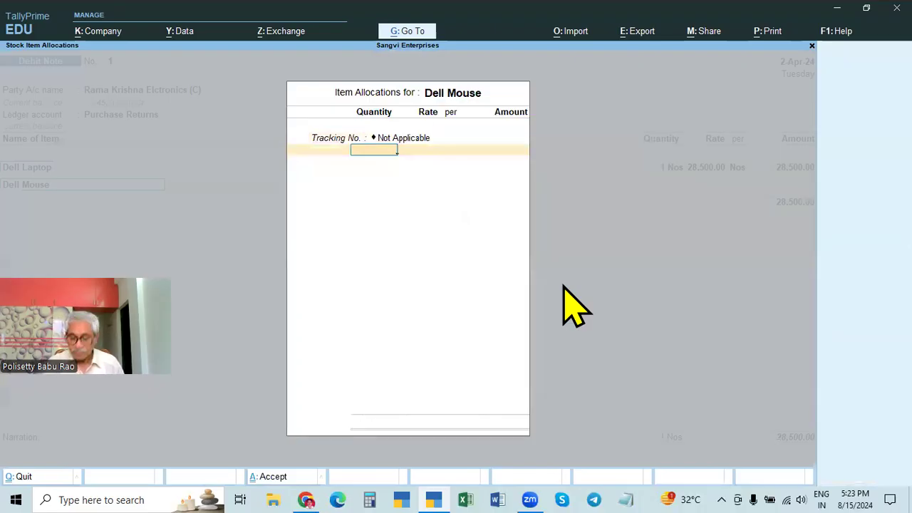
type("2")
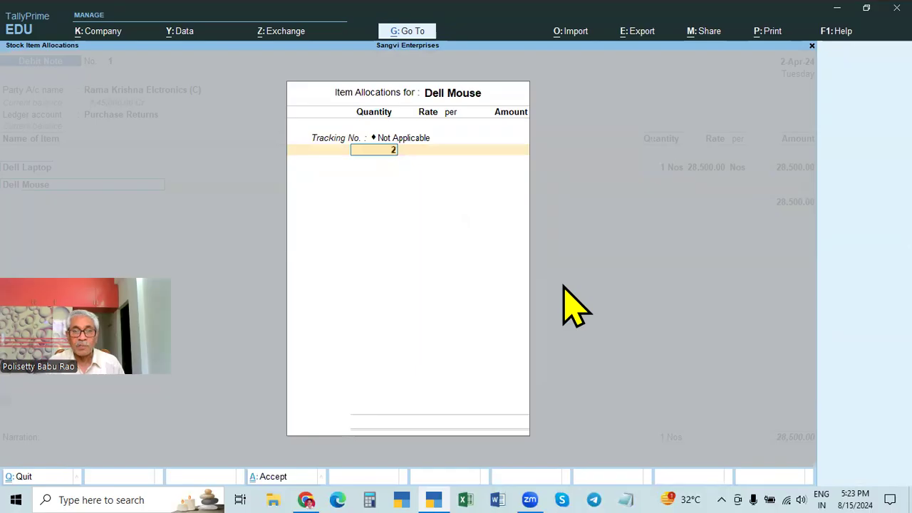
key("Return")
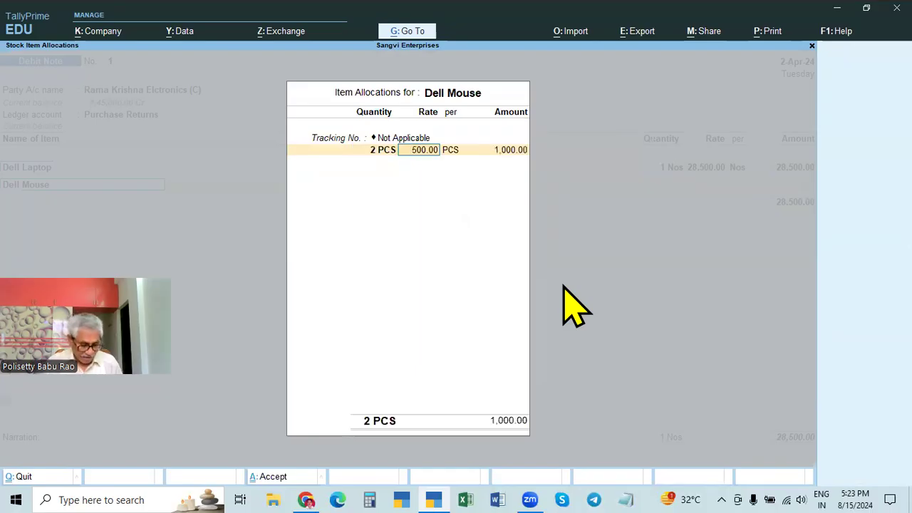
Check the Dell Mouse's stock query for its purchase rate and accept the allocation at 500.00 per PCS
key("alt+s")
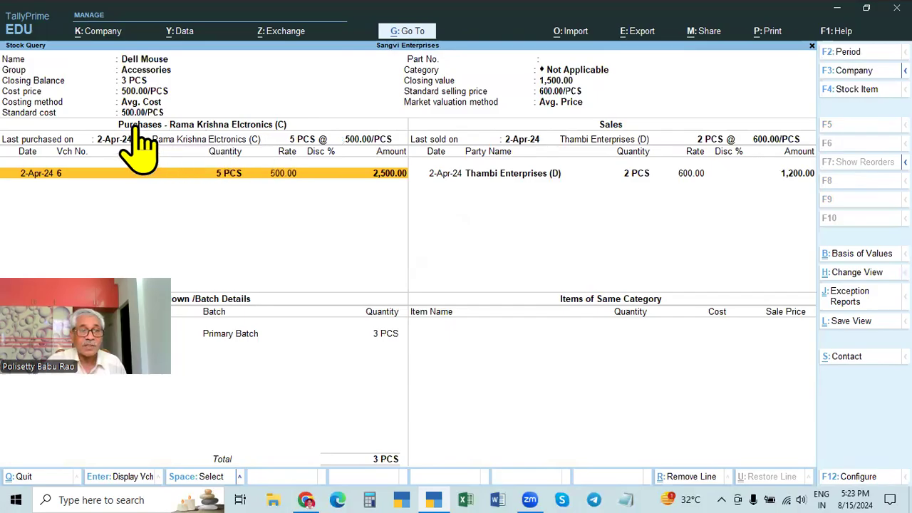
key("Escape")
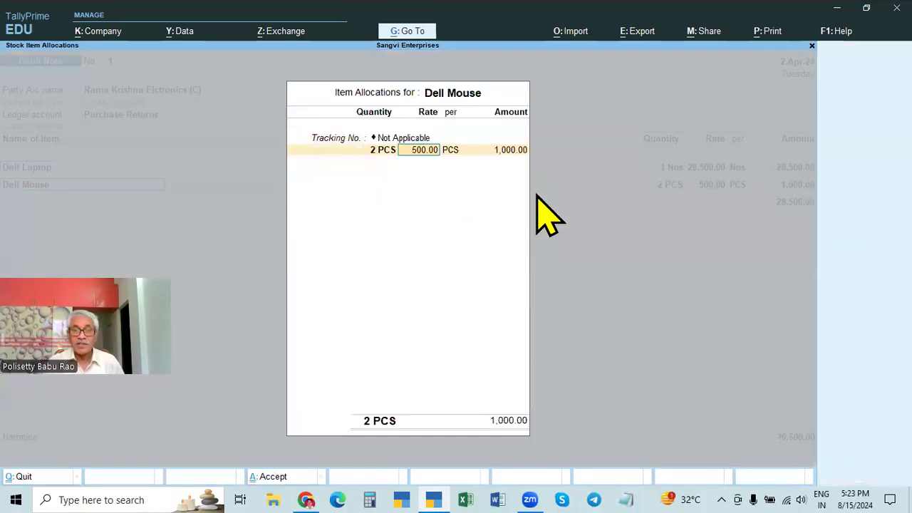
key("Return")
key("Return")
key("Return")
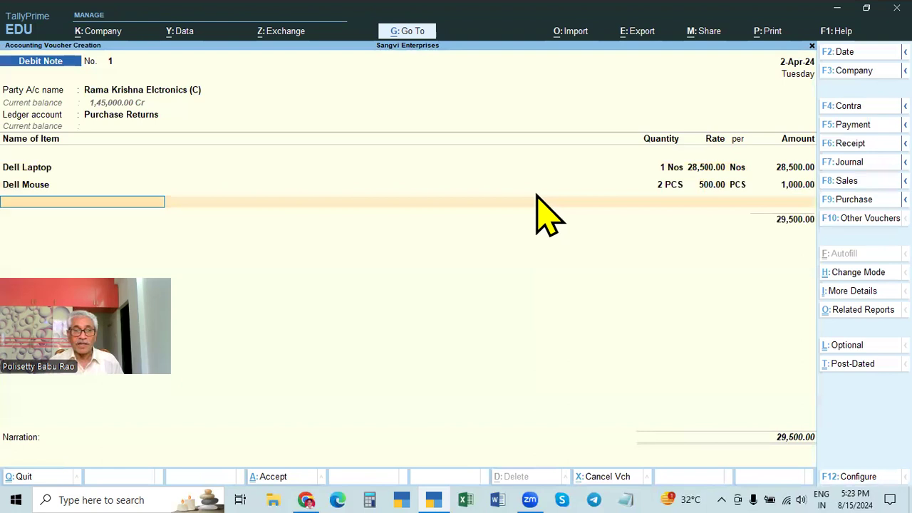
End the item list, leave the narration blank and save the debit note
key("Return")
key("Return")
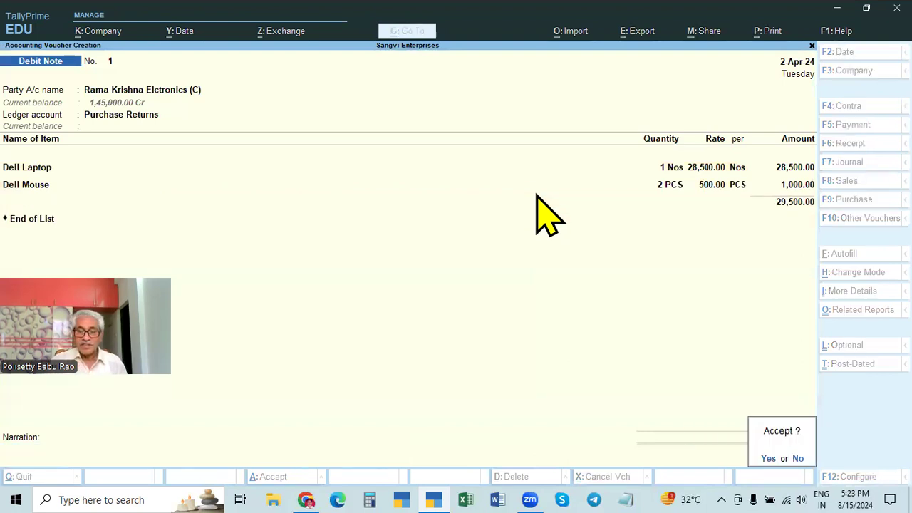
key("Return")
Leave voucher entry, open the Day Book and look through the debit note, sales and purchase vouchers of 2-Apr-24
key("Escape")
key("Down")
key("Return")
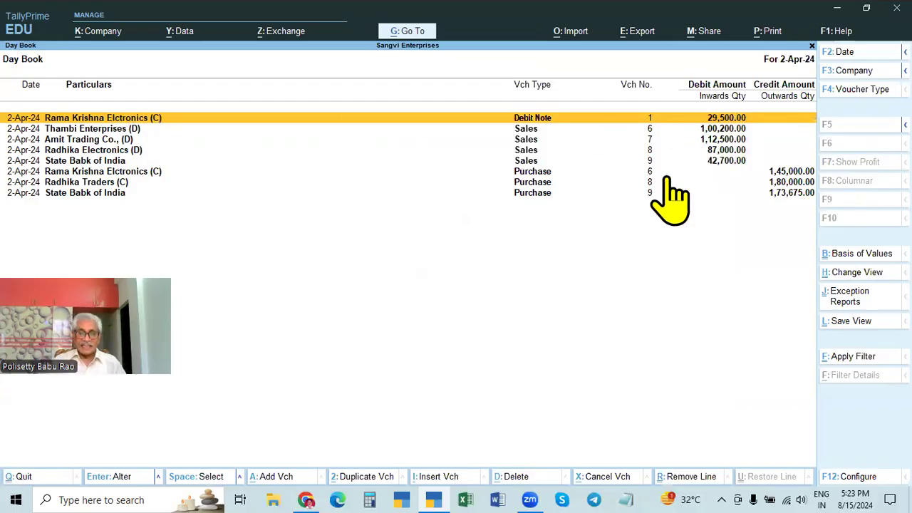
key("Down")
key("Down")
key("Down")
key("Down")
key("Down")
key("Down")
key("Down")
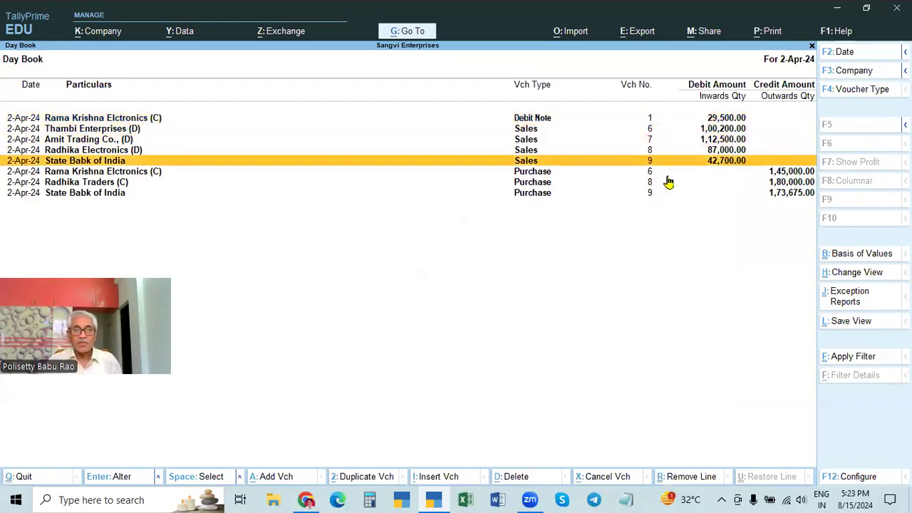
key("Up")
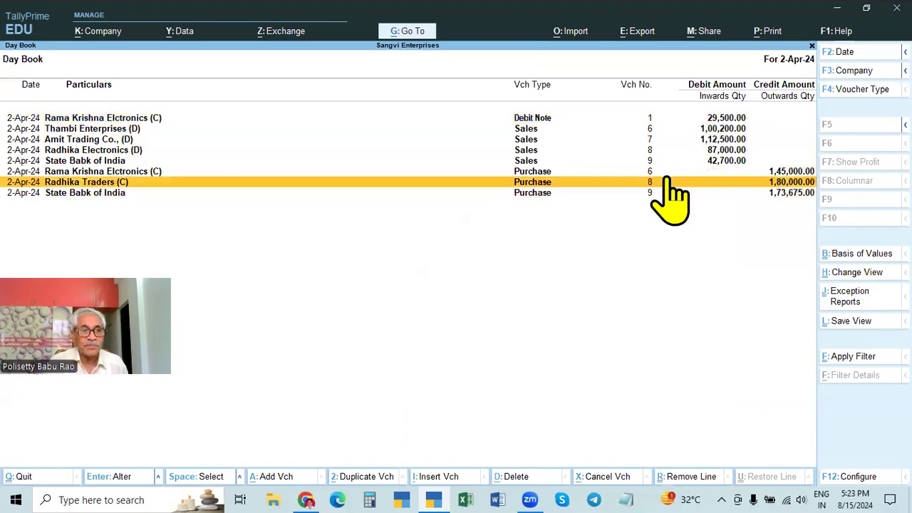
key("Down")
key("Up")
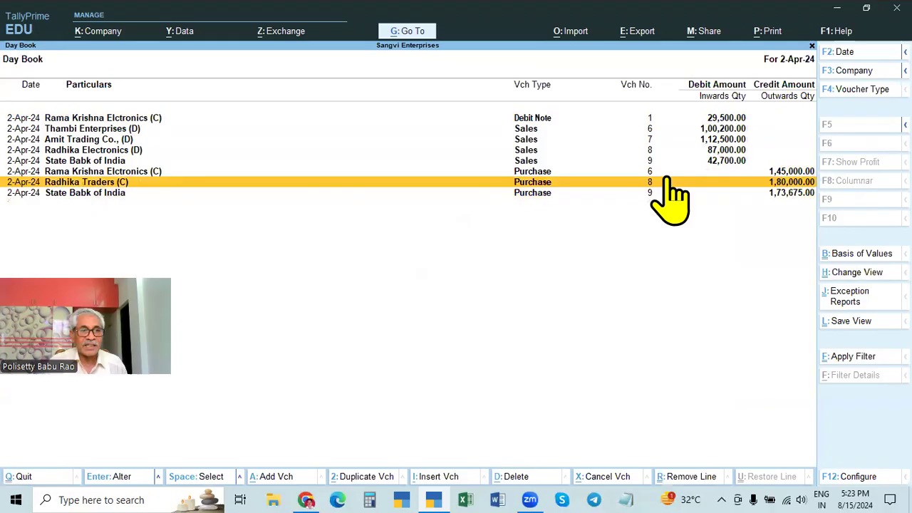
key("Up")
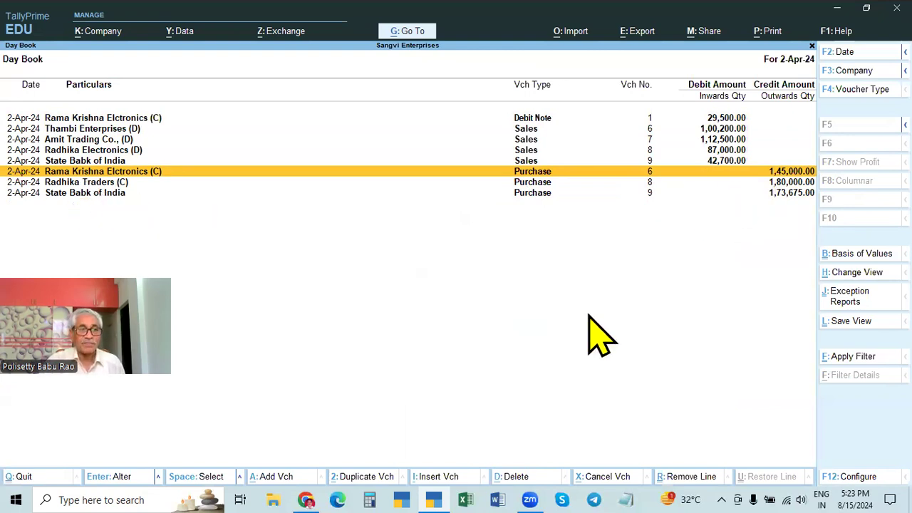
View the State Babk of India sales voucher from the Day Book, close it and select the State Babk of India purchase voucher
key("Up")
key("Up")
key("Down")
key("Return")
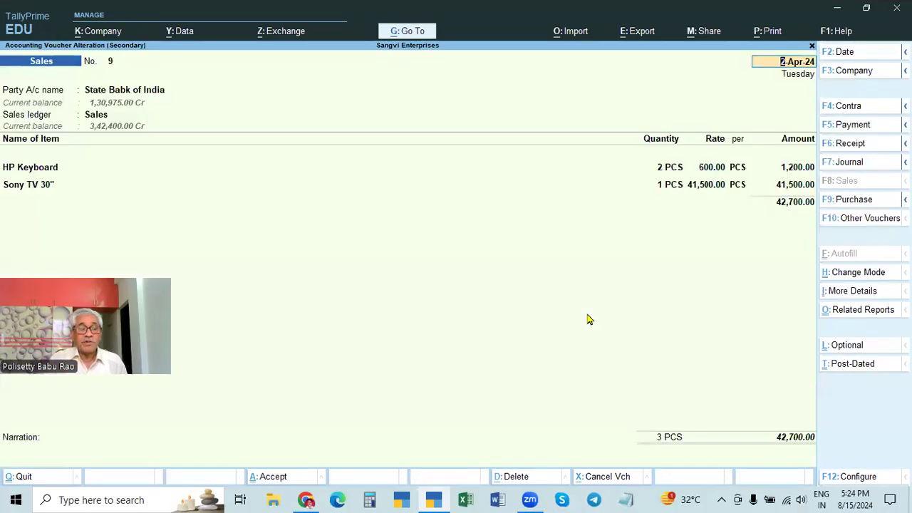
key("Escape")
key("Return")
key("Down")
key("Down")
key("Down")
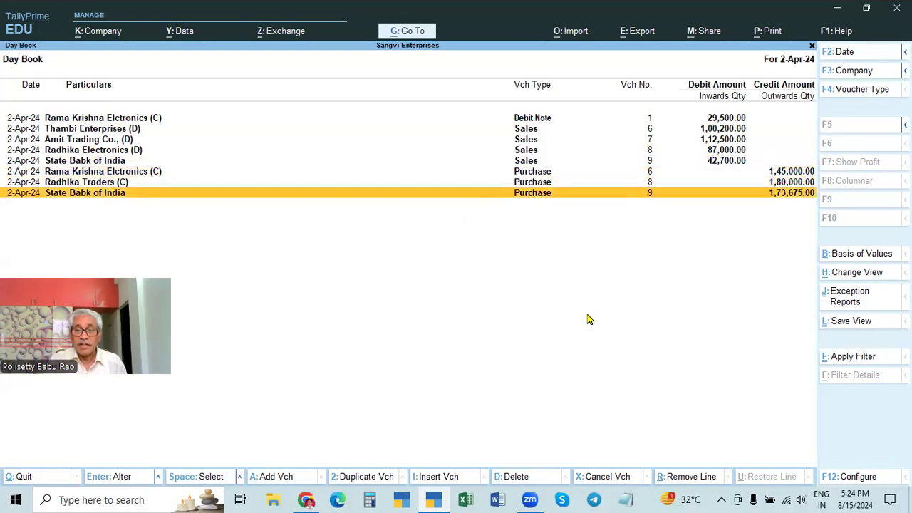
View the State Babk of India, Radhika Traders and Rama Krishna Elctronics purchase vouchers in the Day Book, closing each one
key("Return")
key("Escape")
key("Return")
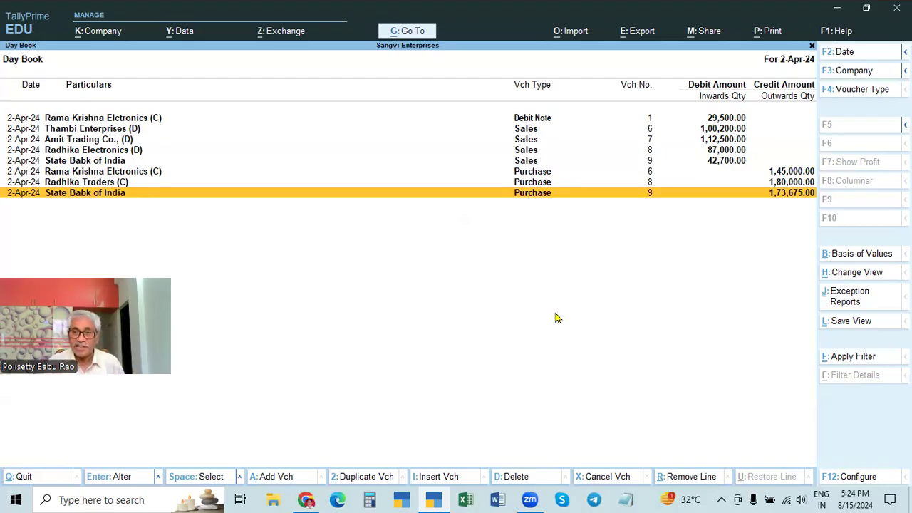
key("Up")
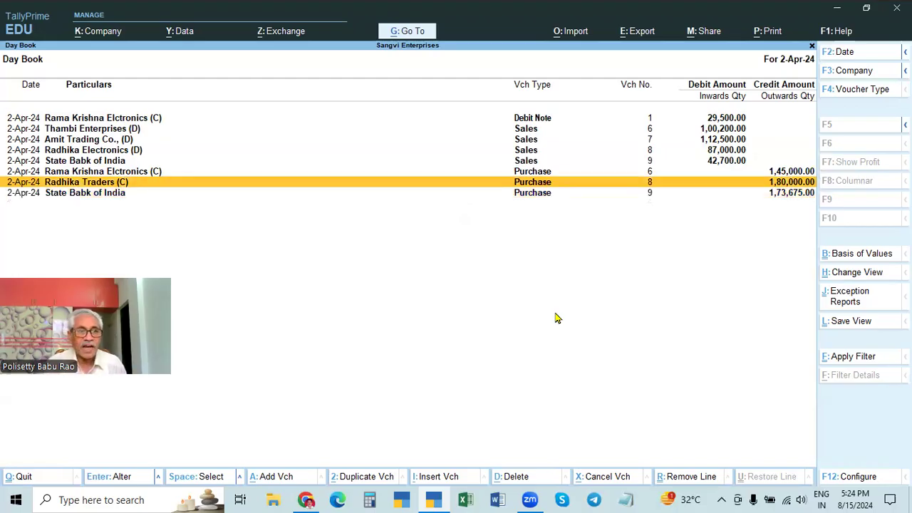
key("Return")
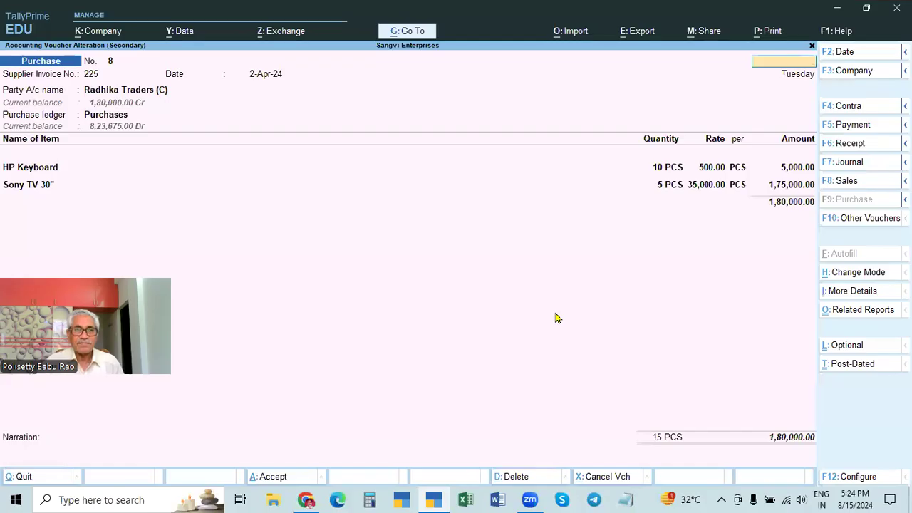
key("Escape")
key("Up")
key("Return")
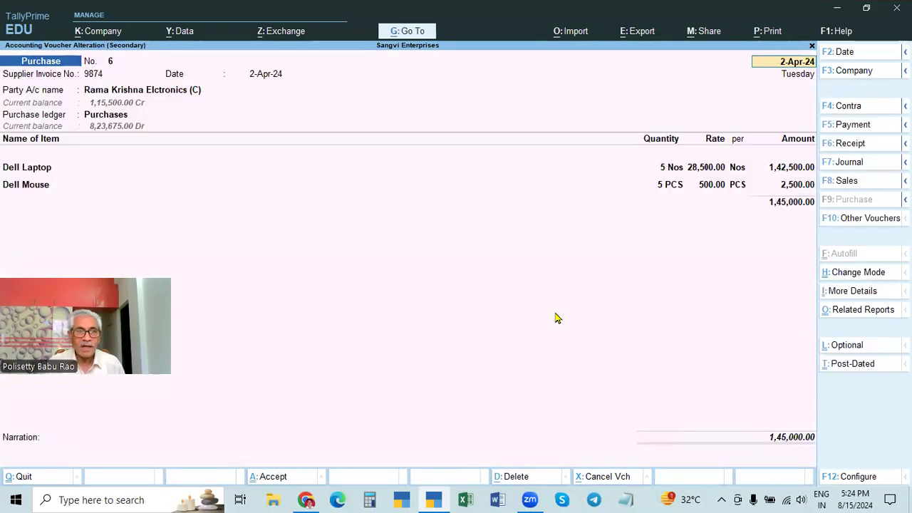
key("BackSpace")
key("Escape")
View the Rama Krishna Elctronics debit note from the Day Book and close it without changes
key("Up")
key("Up")
key("Up")
key("Up")
key("Up")
key("Return")
key("Return")
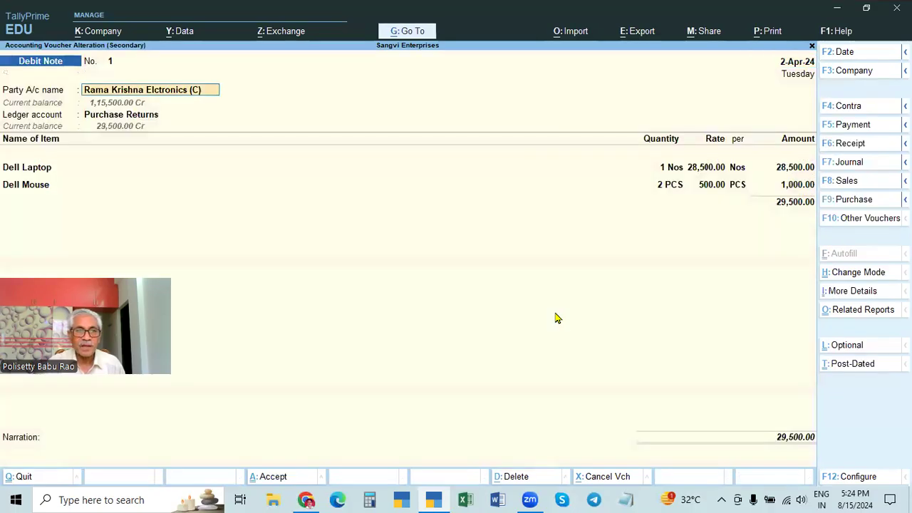
key("Return")
key("Escape")
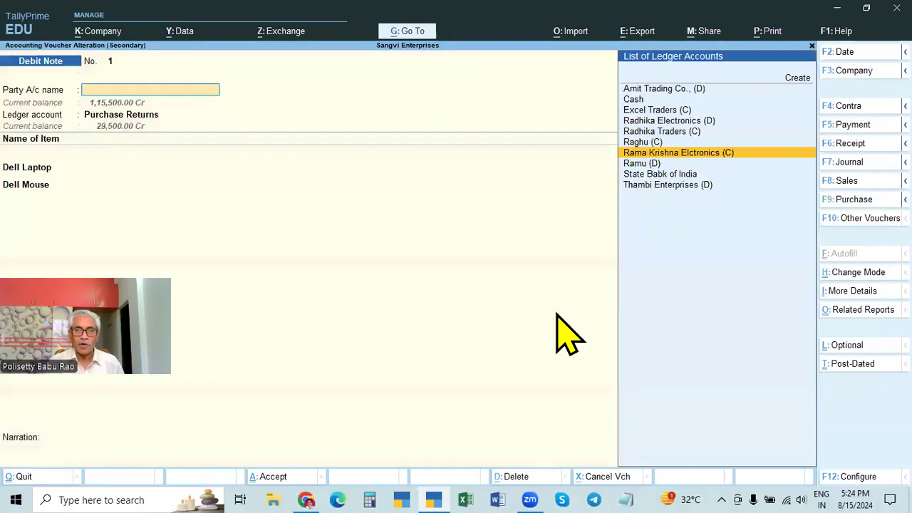
key("Escape")
View the Radhika Traders purchase voucher from the Day Book, close it and leave the Day Book
key("Down")
key("Down")
key("Down")
key("Down")
key("Down")
key("Down")
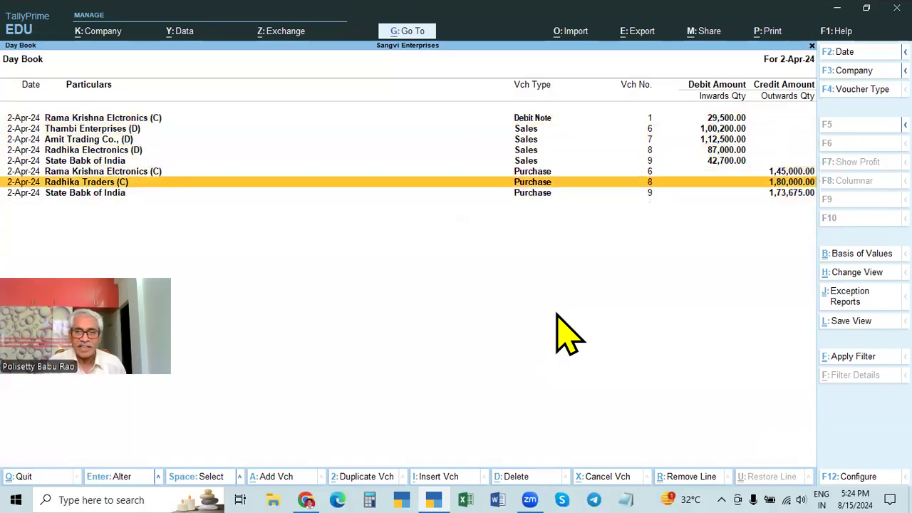
key("Return")
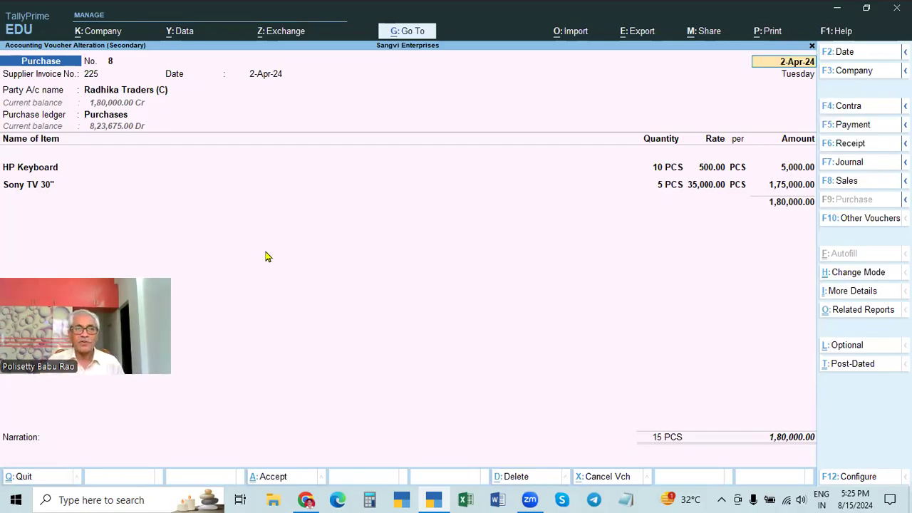
key("BackSpace")
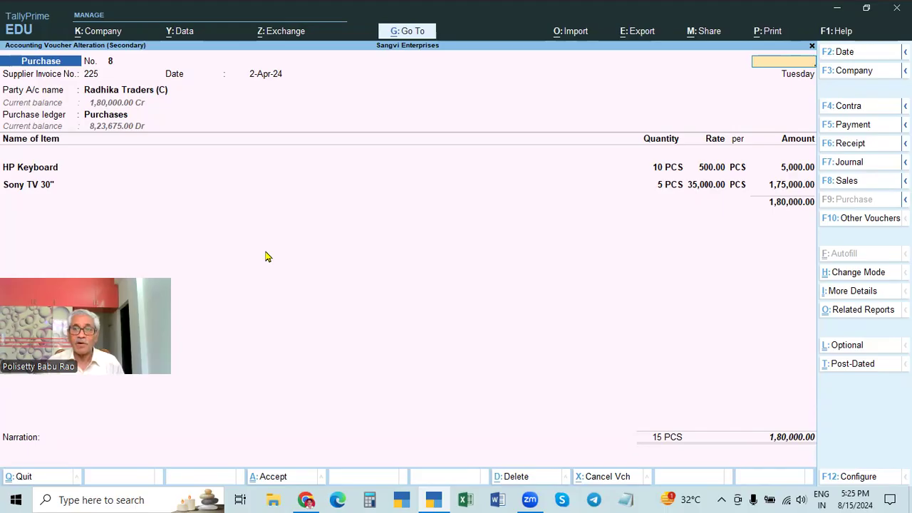
key("Escape")
key("Escape")
Open voucher entry, set the voucher date to 1-May-24 and switch to a debit note
key("Up")
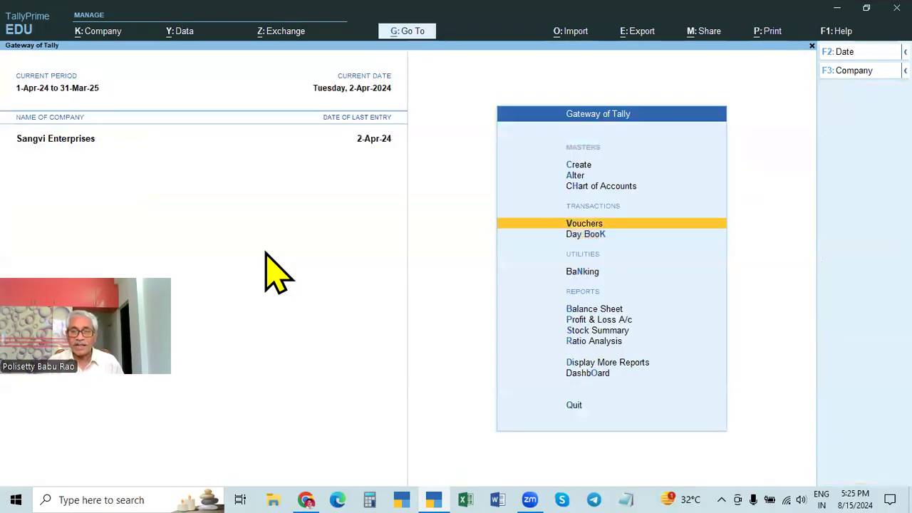
key("Return")
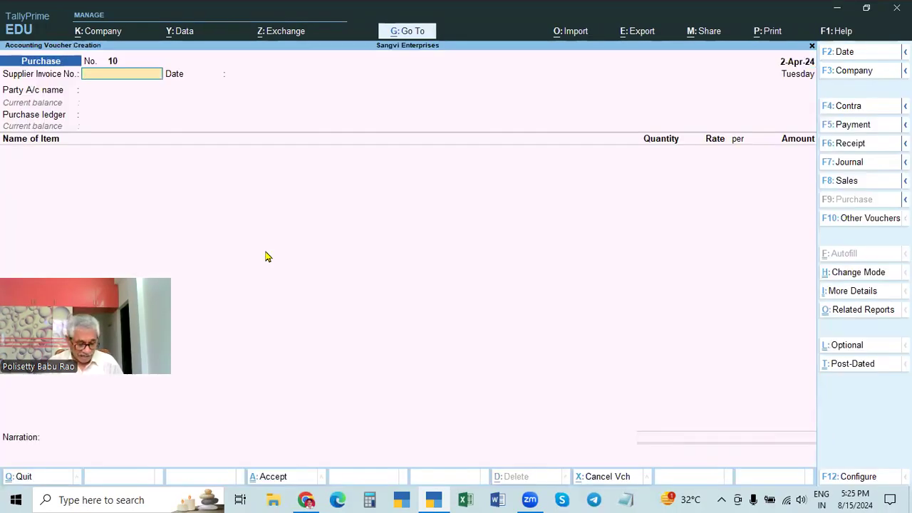
key("F2")
type("1-5")
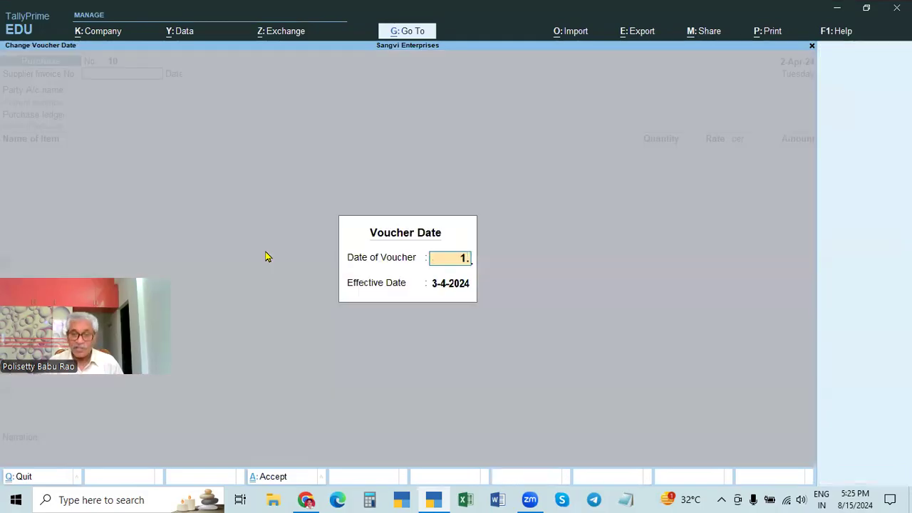
key("Return")
key("Return")
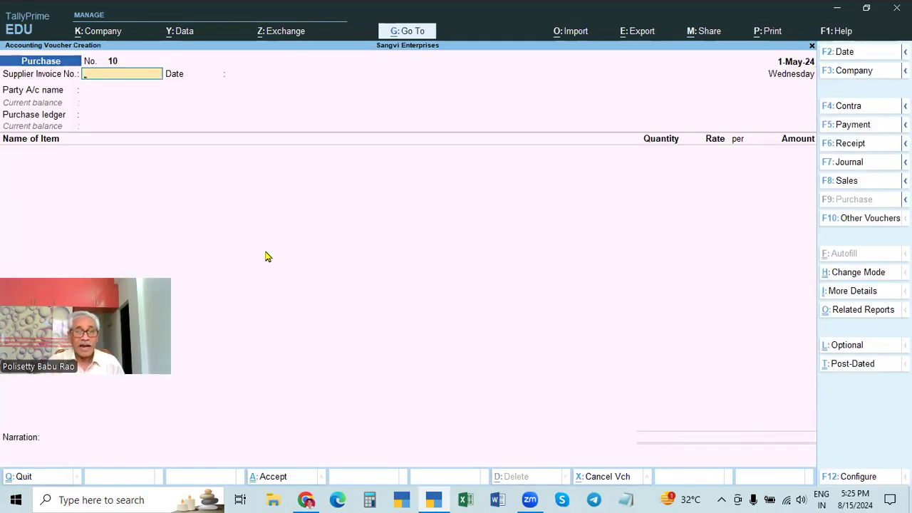
key("ctrl+F9")
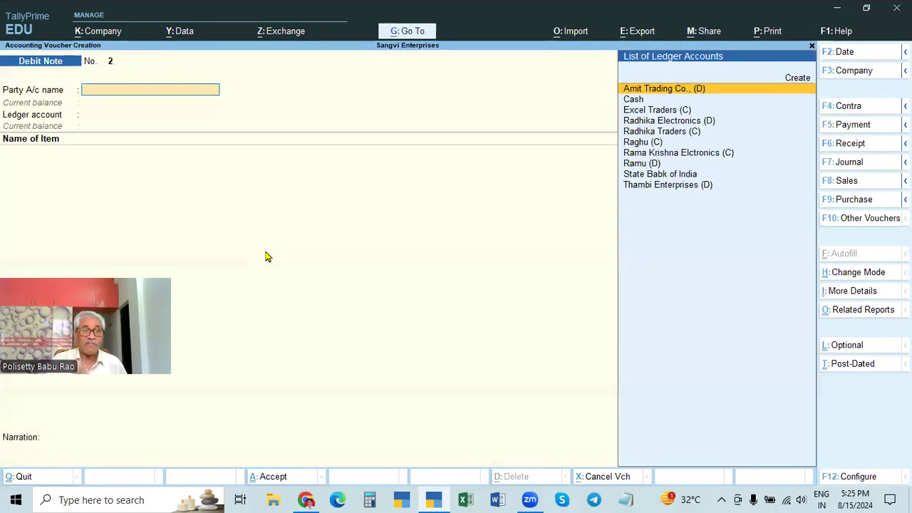
Look through the debit note's party ledger list and leave voucher entry without choosing a party
key("Down")
key("Down")
key("Down")
key("Down")
key("Down")
key("Down")
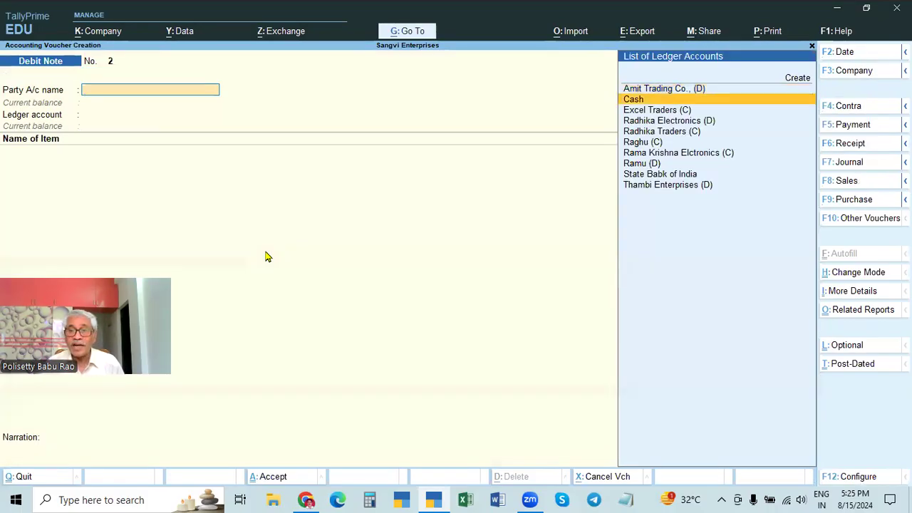
key("Down")
key("Down")
key("Up")
key("Up")
key("Up")
key("Up")
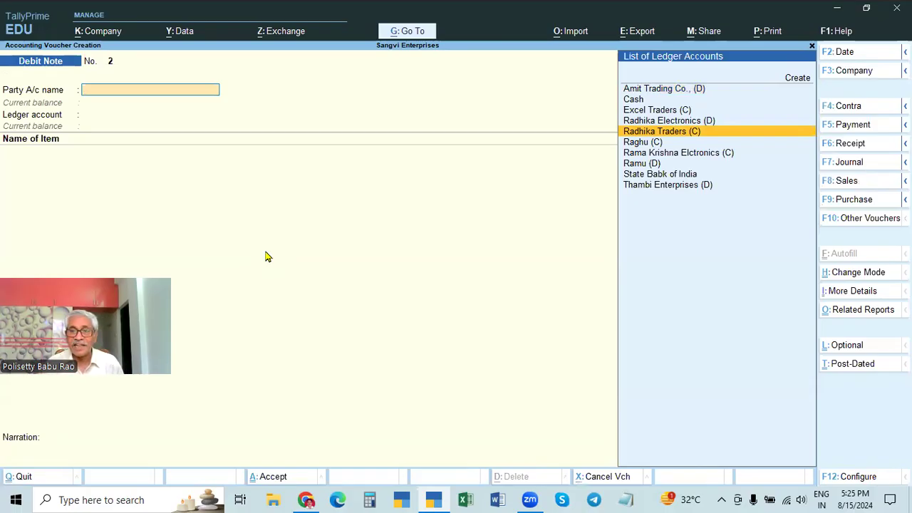
key("Down")
key("Down")
key("Escape")
Open the Day Book, extend it to cover 1-Apr-24 to 2-Apr-24 and look through the vouchers
key("Down")
key("Return")
key("F2")
key("space")
key("Return")
key("Down")
key("Down")
key("Down")
key("Up")
key("Up")
key("Up")
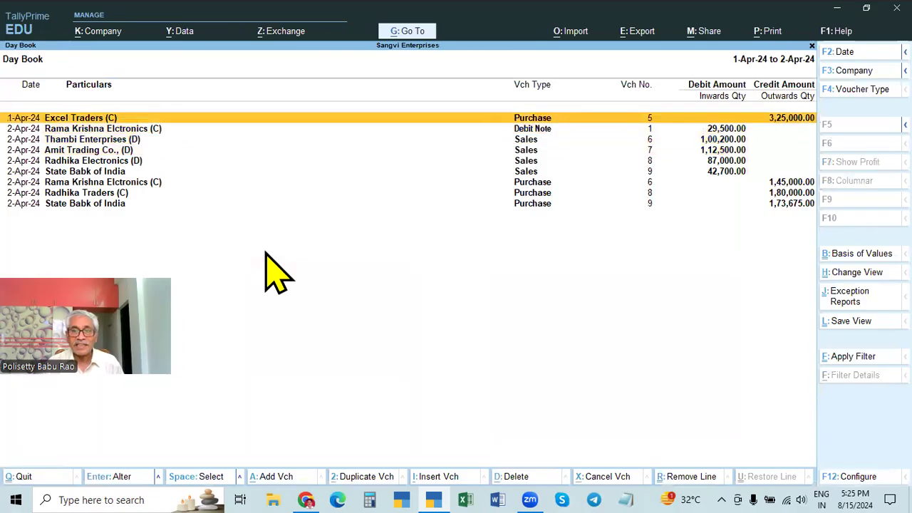
Open the Rama Krishna Elctronics debit note, view its dispatch and original invoice details, and quit the party details
key("Down")
key("Return")
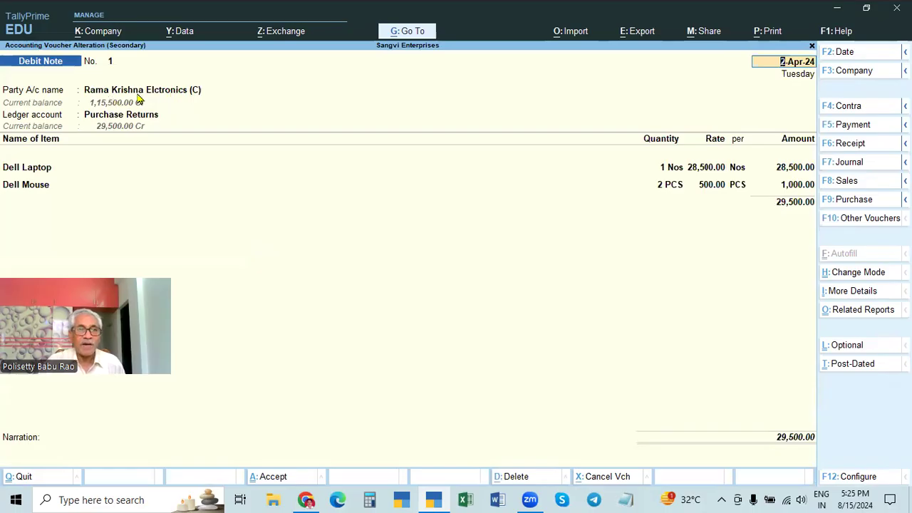
key("Return")
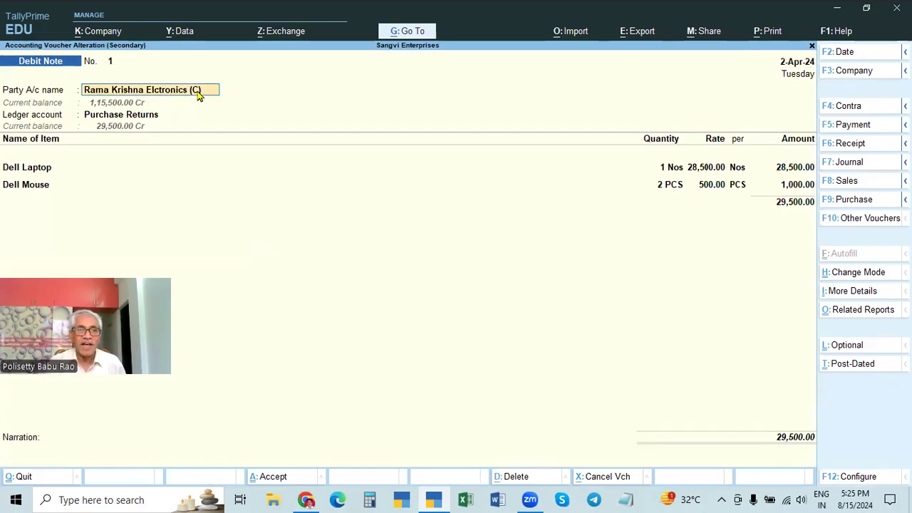
key("Return")
key("Escape")
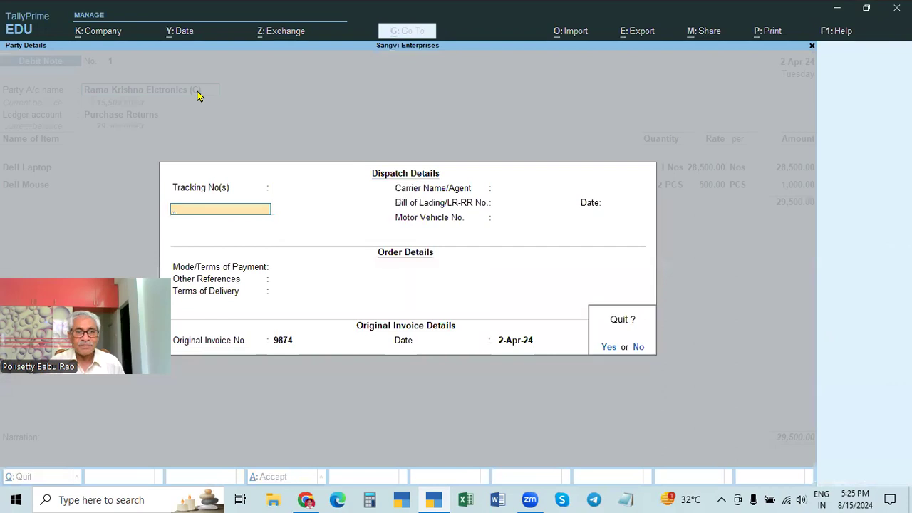
key("y")
key("ctrl")
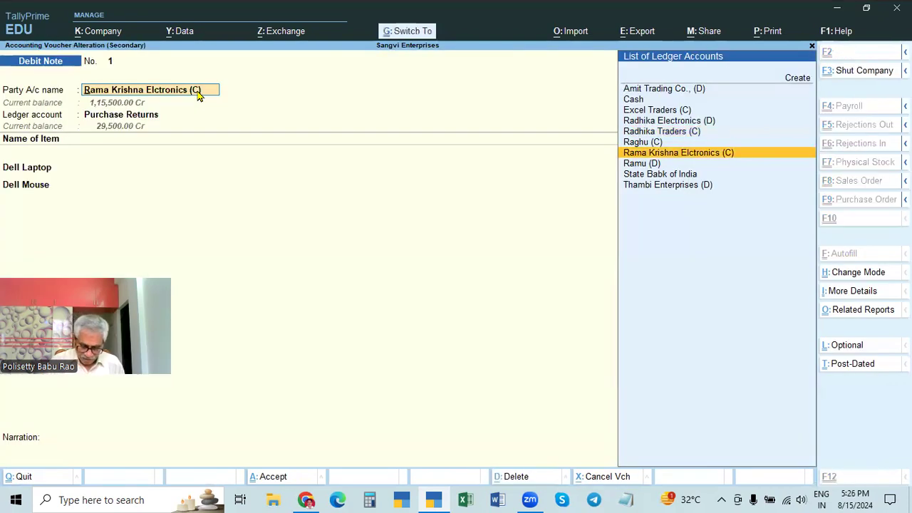
Preview the debit note's printout enlarged, close the preview and leave the voucher unchanged
key("ctrl+p")
key("i")
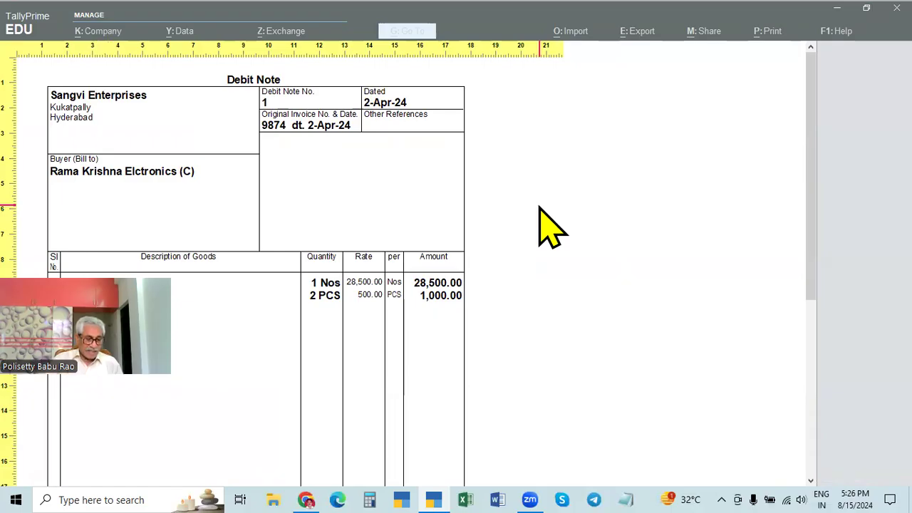
key("Escape")
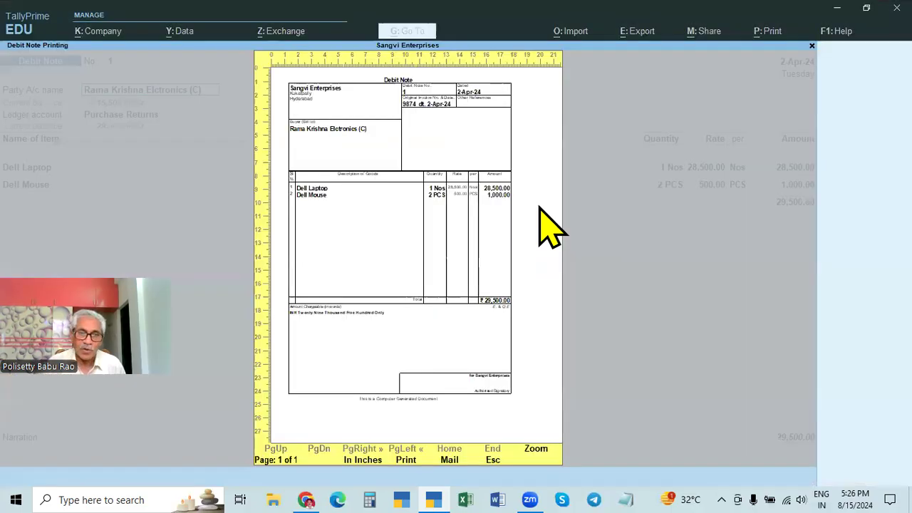
key("Escape")
key("Escape")
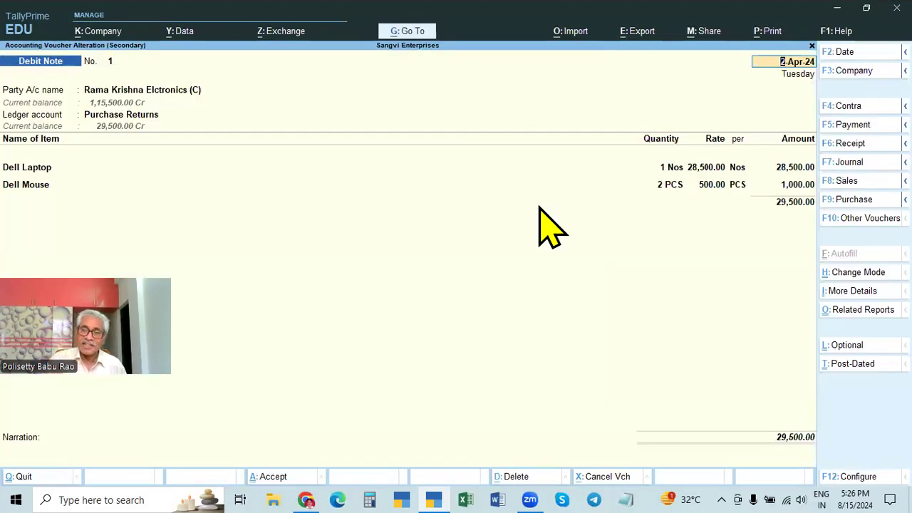
key("Escape")
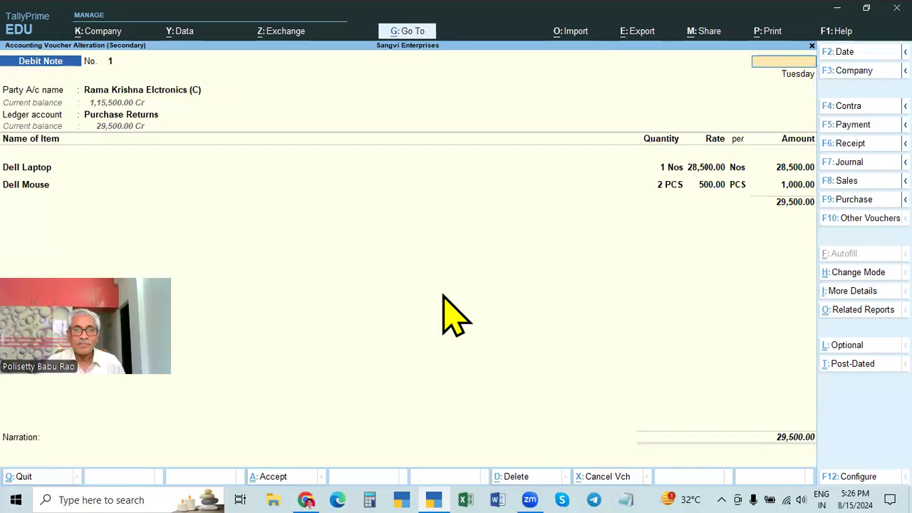
key("Escape")
key("y")
Move through the Day Book's vouchers to the Rama Krishna Elctronics purchase and return to the Gateway of Tally
key("Down")
key("Down")
key("Down")
key("Down")
key("Down")
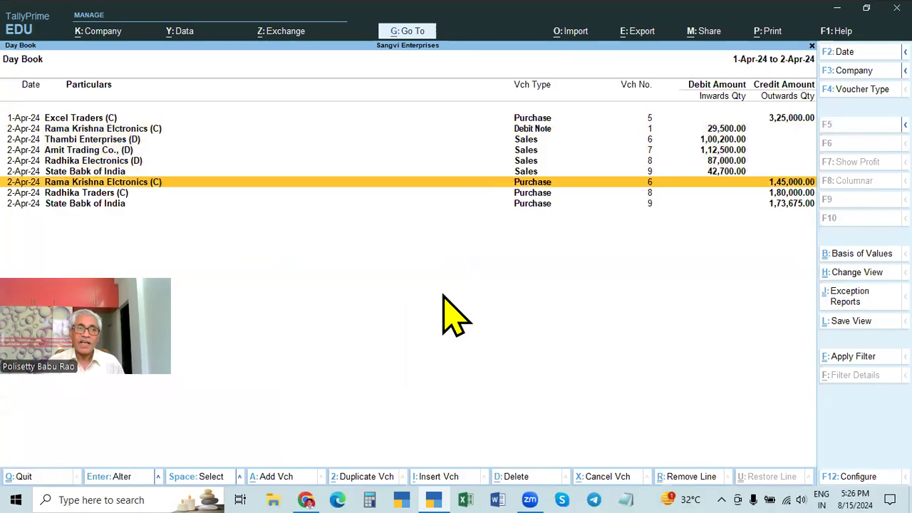
key("Escape")
key("Escape")
key("n")
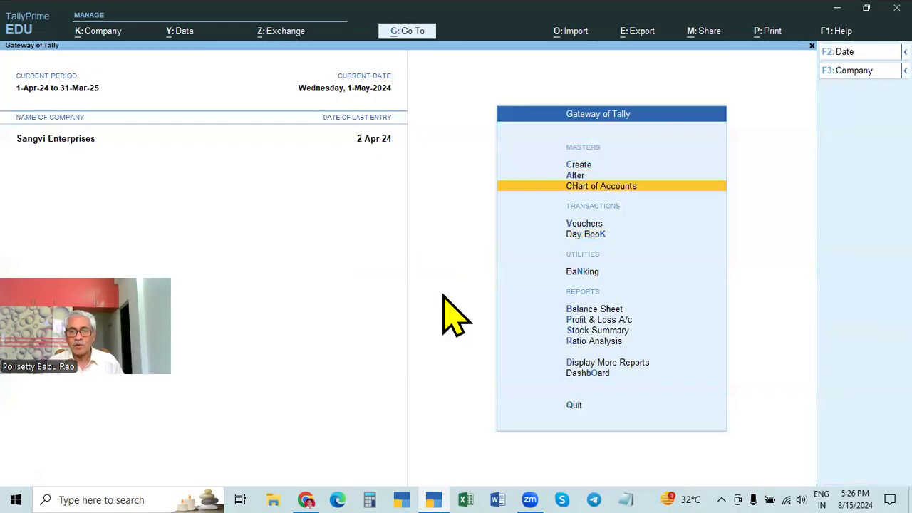
Open voucher entry for a new debit note and set its date to 1-May-24
key("Down")
key("Down")
key("Up")
key("Return")
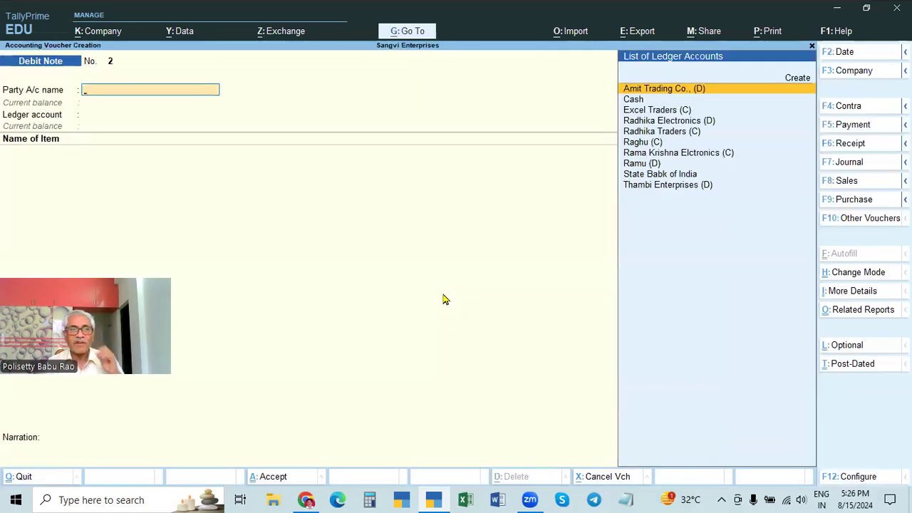
key("F2")
type("1-5")
key("Return")
key("Return")
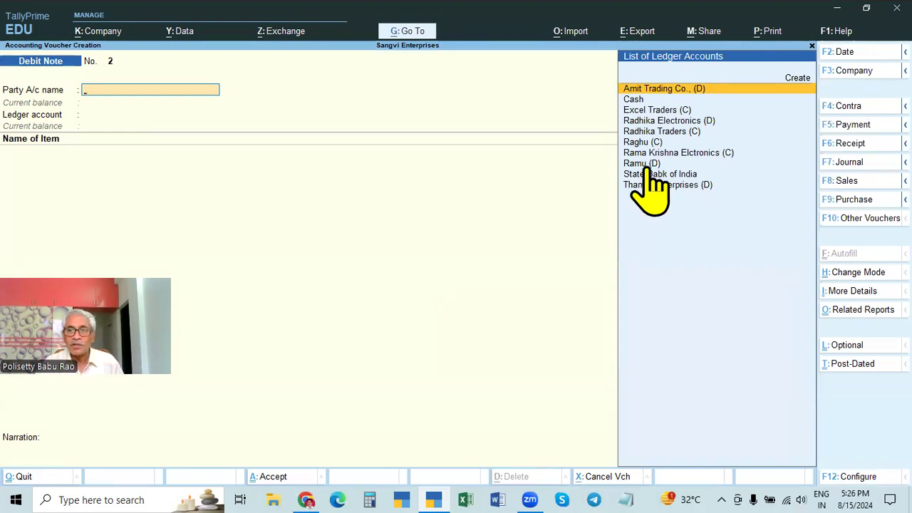
Choose Cash as the debit note's party account
left_click(668, 133)
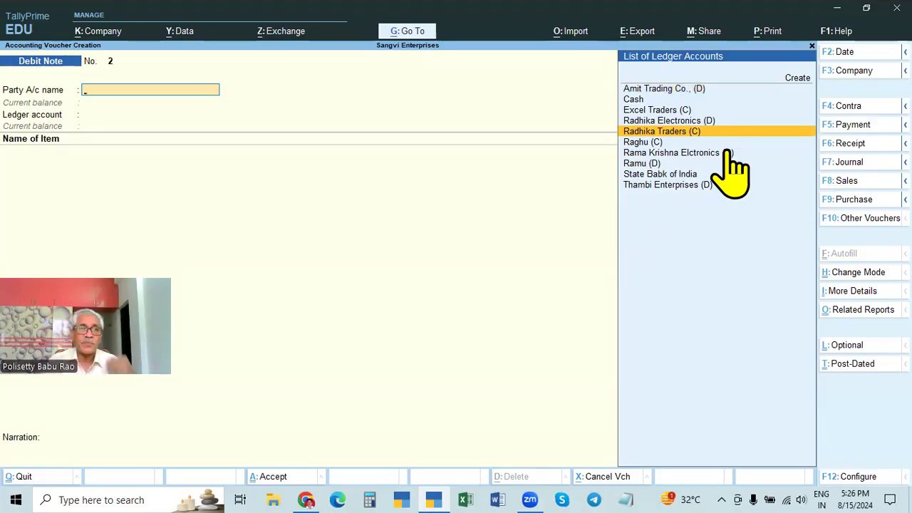
key("Up")
key("Up")
key("Up")
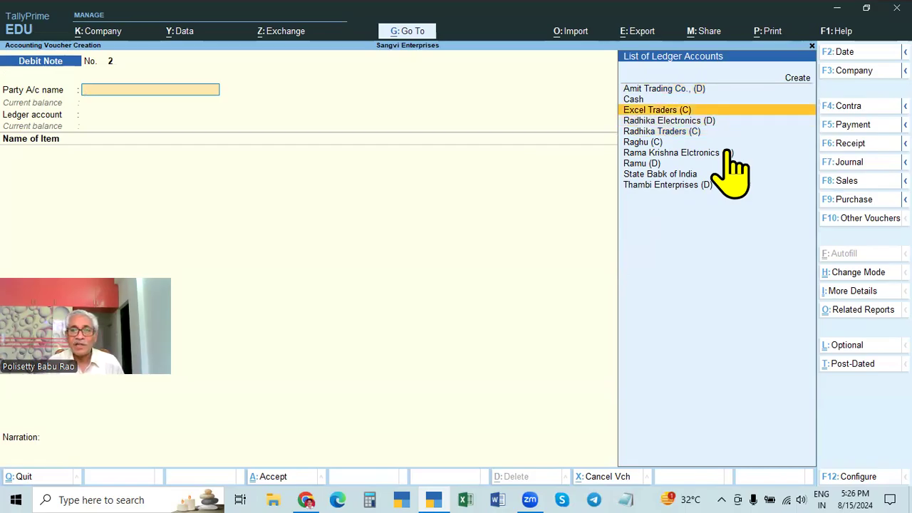
key("Return")
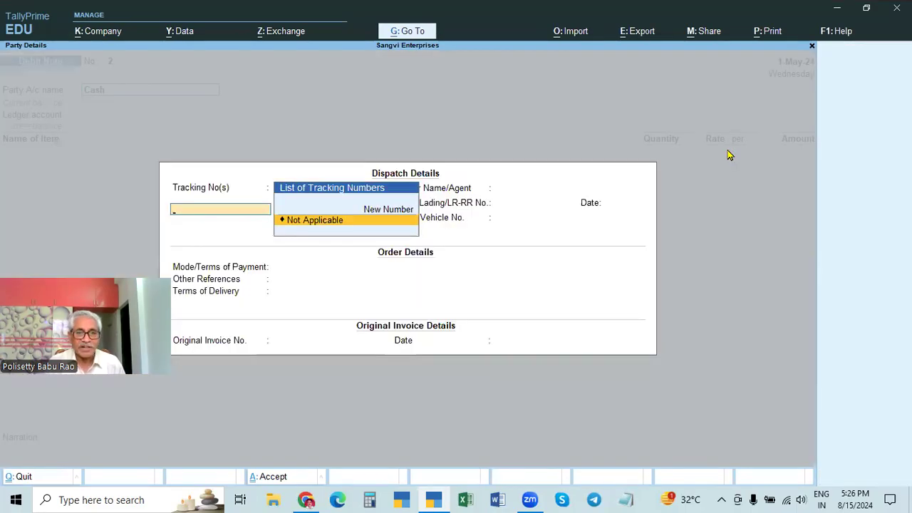
Keep the tracking number Not Applicable in the dispatch details and enter CASH as the other reference
key("Return")
key("Return")
key("Return")
key("Return")
key("Return")
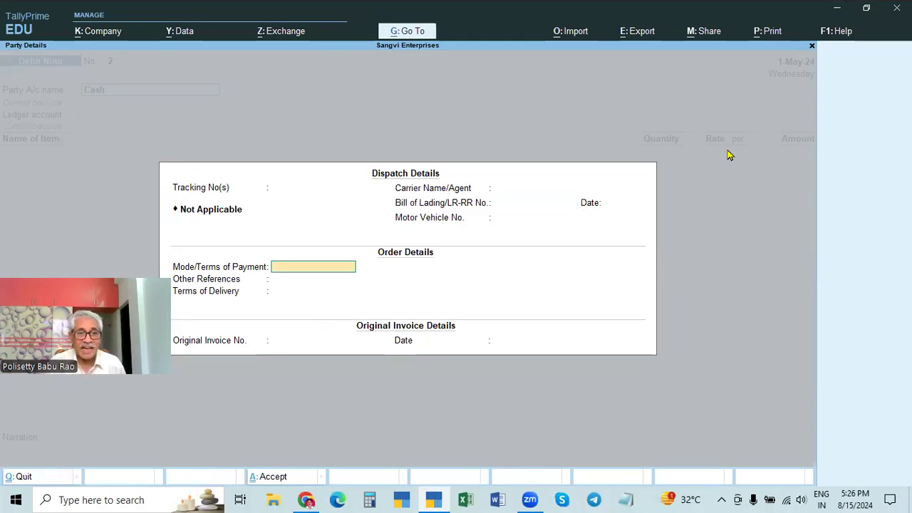
key("Return")
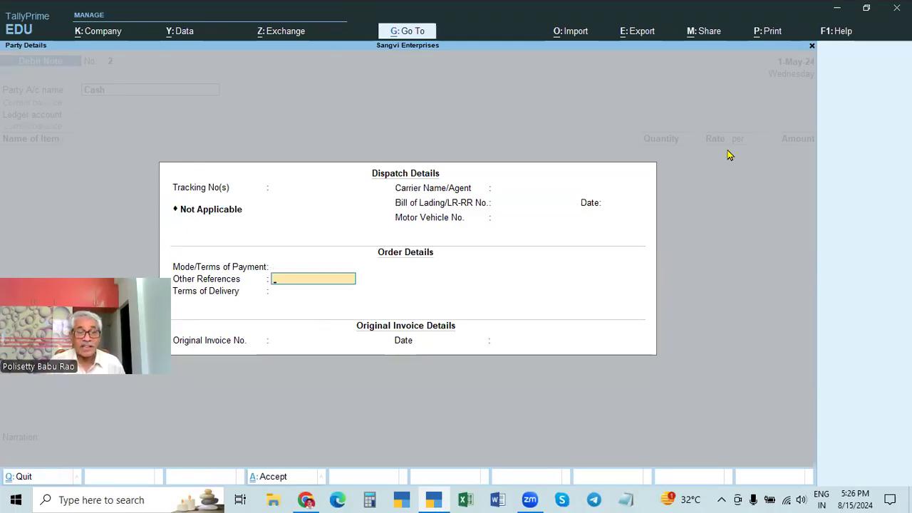
type("C")
key("Return")
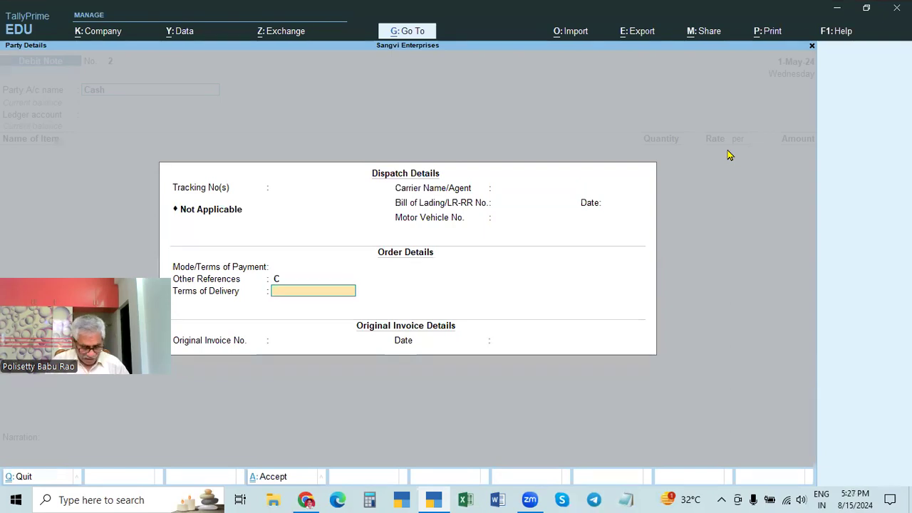
type("ASH")
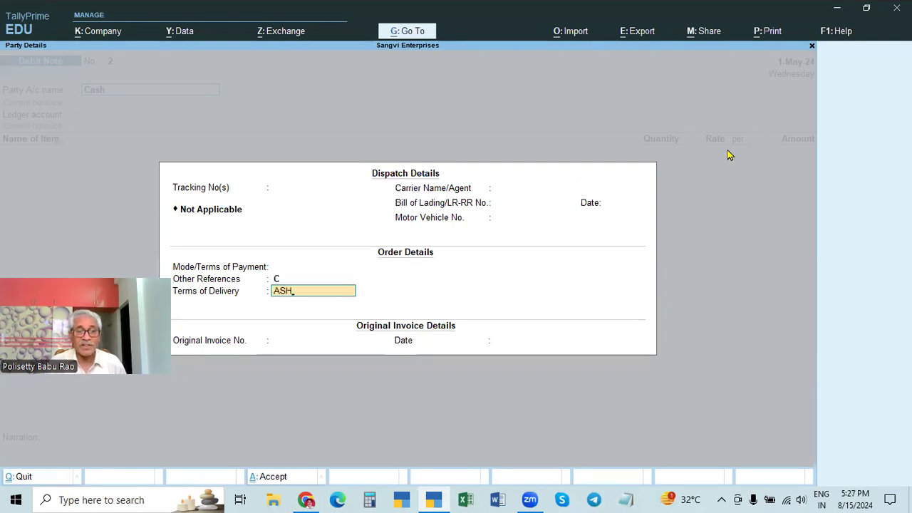
key("BackSpace")
key("BackSpace")
key("BackSpace")
key("BackSpace")
key("BackSpace")
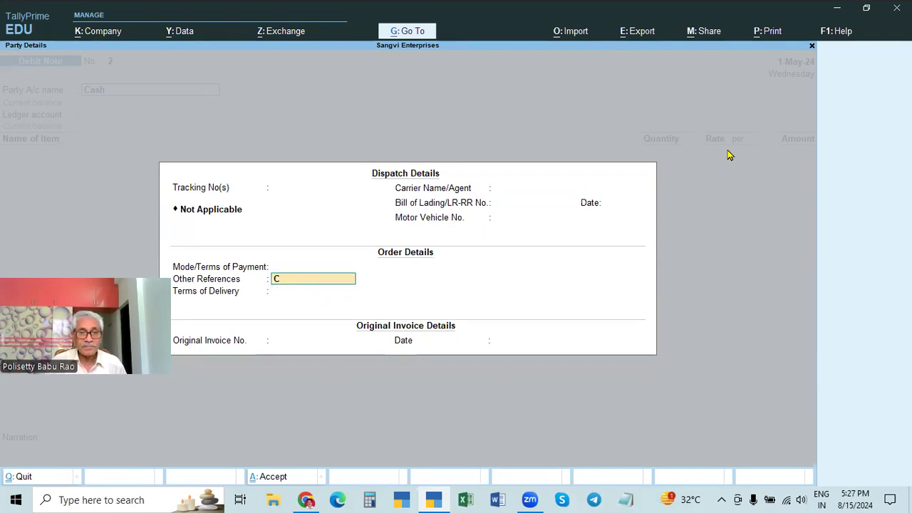
type("CASH")
key("Return")
key("Return")
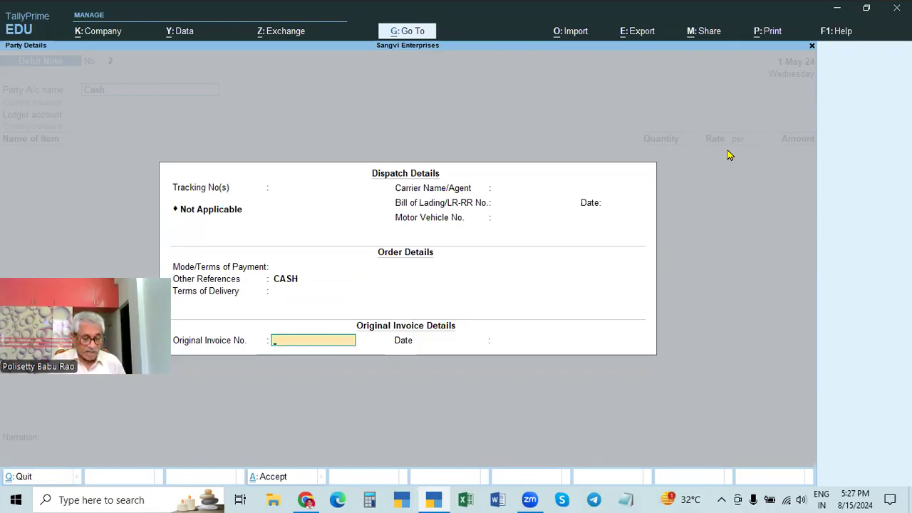
Abandon the unfinished debit note and open the Day Book for 1-Apr-24 to 2-Apr-24
key("Escape")
key("Escape")
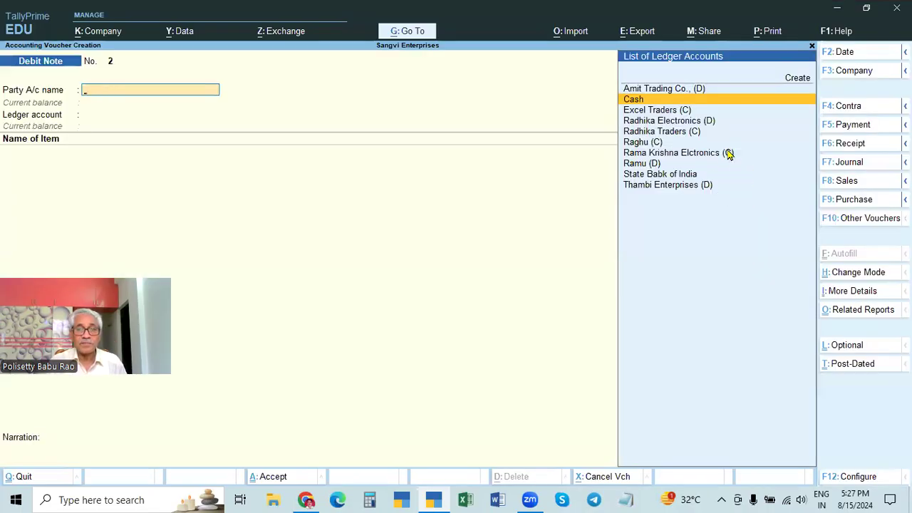
key("Escape")
key("Down")
key("Return")
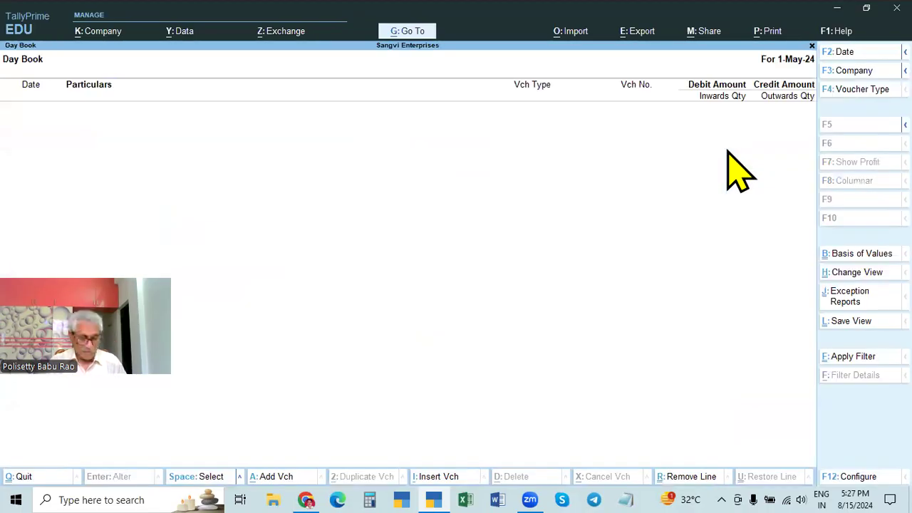
key("F2")
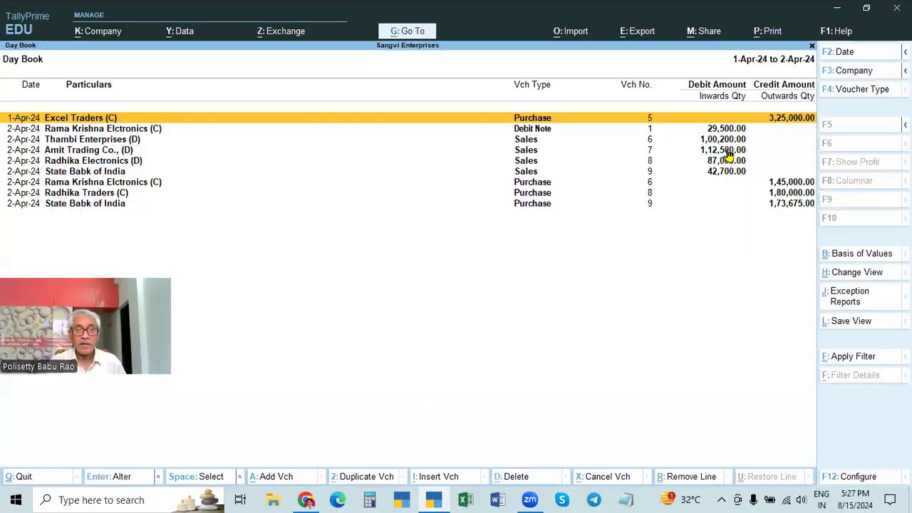
Open the Radhika Traders (C) purchase voucher to check its invoice number, date and items, then return to the Day Book
key("Down")
key("Down")
key("Down")
key("Down")
key("Down")
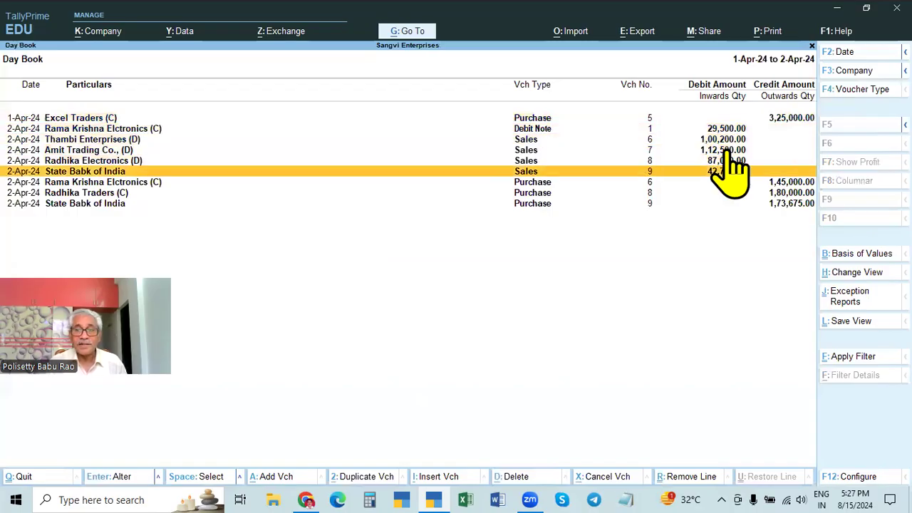
key("Down")
key("Down")
key("Return")
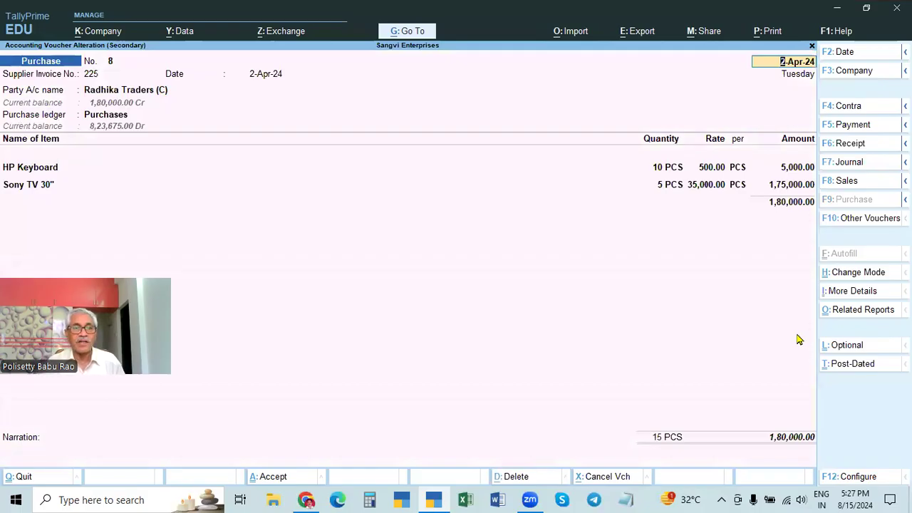
key("BackSpace")
key("Escape")
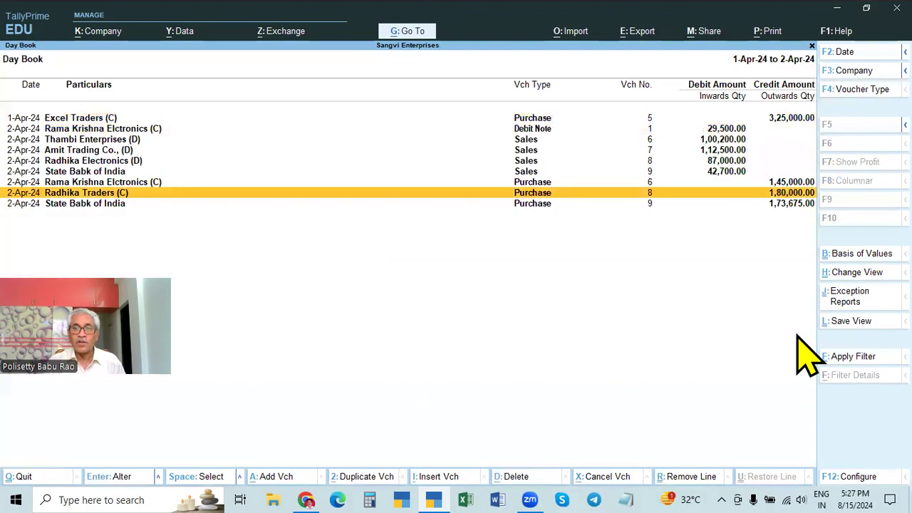
Leave the Day Book and start a new debit note in voucher entry
key("Escape")
key("Up")
key("Return")
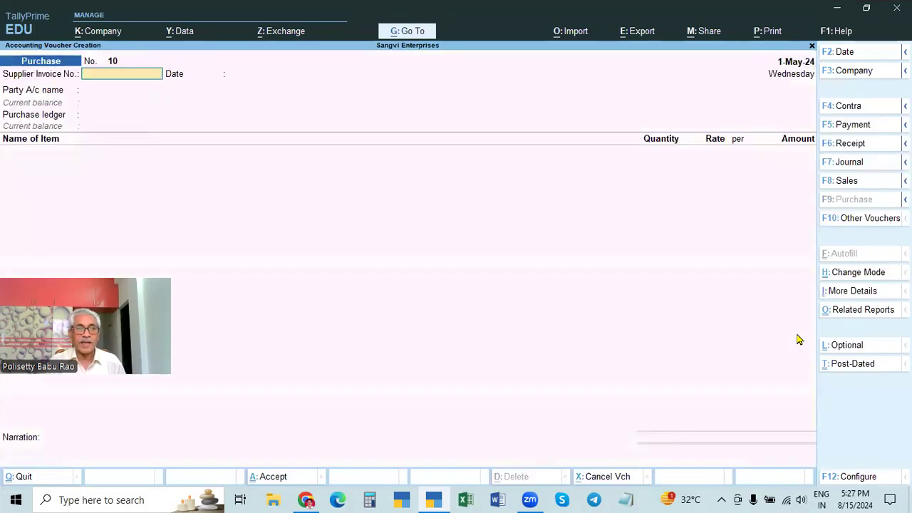
key("ctrl")
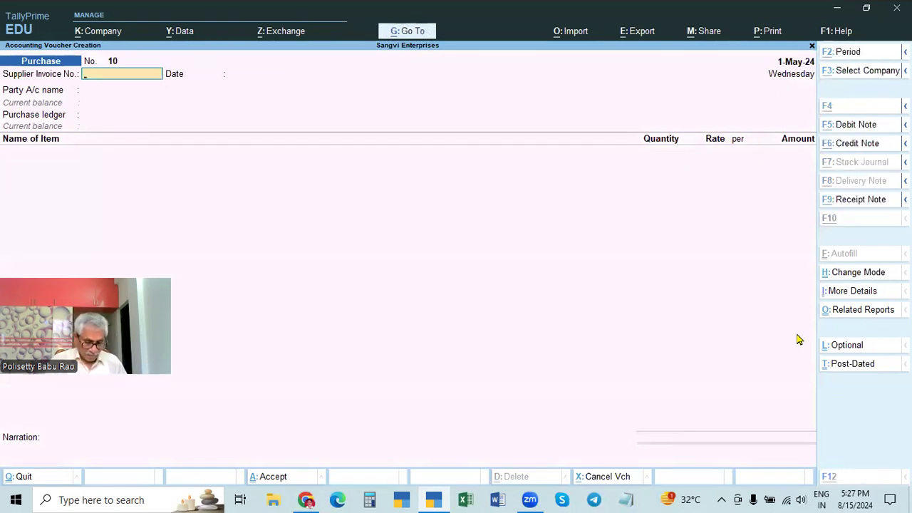
key("ctrl+F9")
Choose Cash as the party account, with tracking number Not Applicable and CASH as the other reference
key("Down")
key("Down")
key("Down")
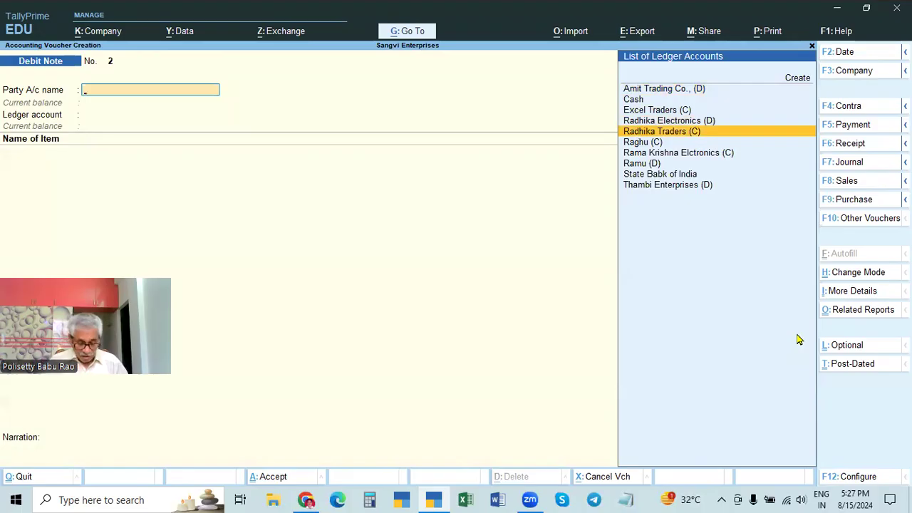
type("CASH")
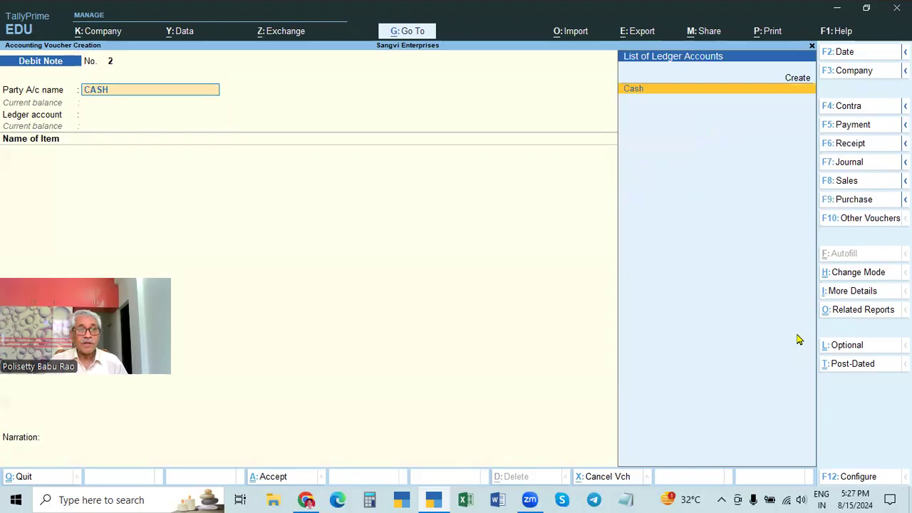
key("Return")
key("Return")
key("Return")
key("Return")
key("Return")
key("Return")
key("Return")
type("CASH")
key("Return")
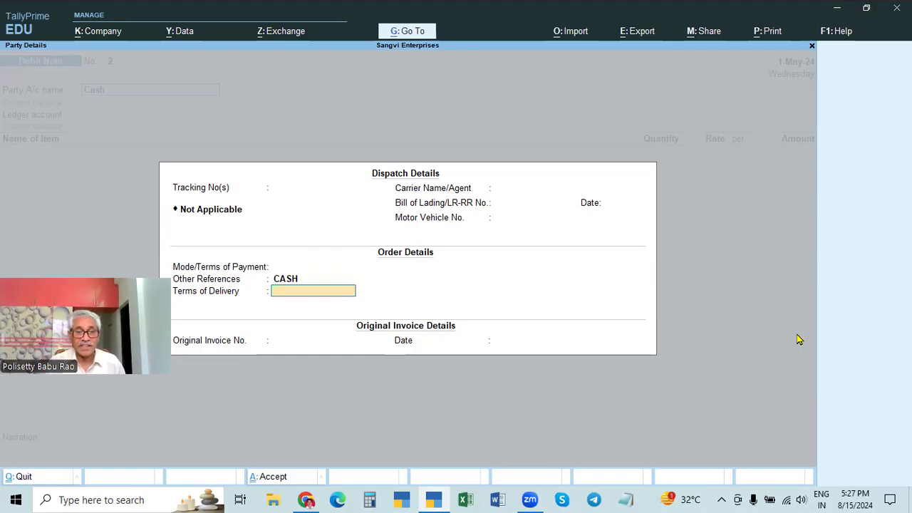
Enter original invoice number 225 with the date 2.4 and accept the dispatch details
key("Return")
type("225")
key("Return")
type("2.4")
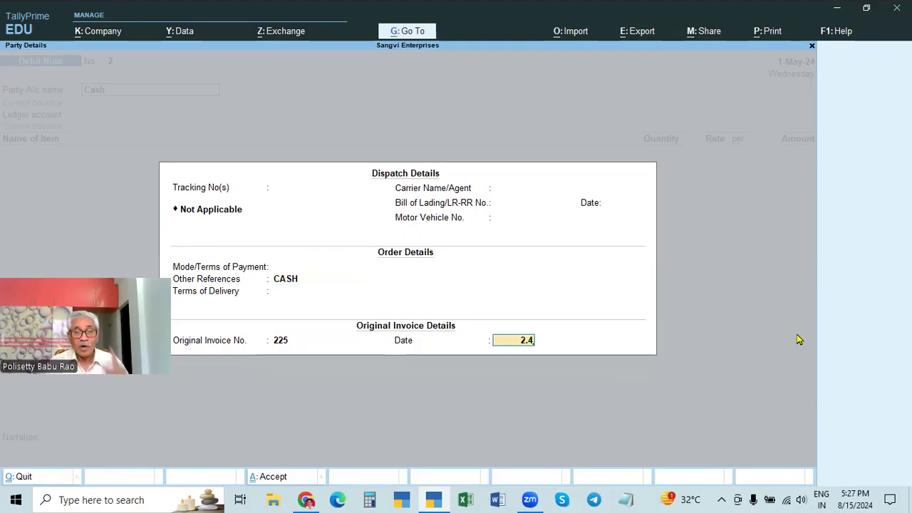
key("Return")
key("Return")
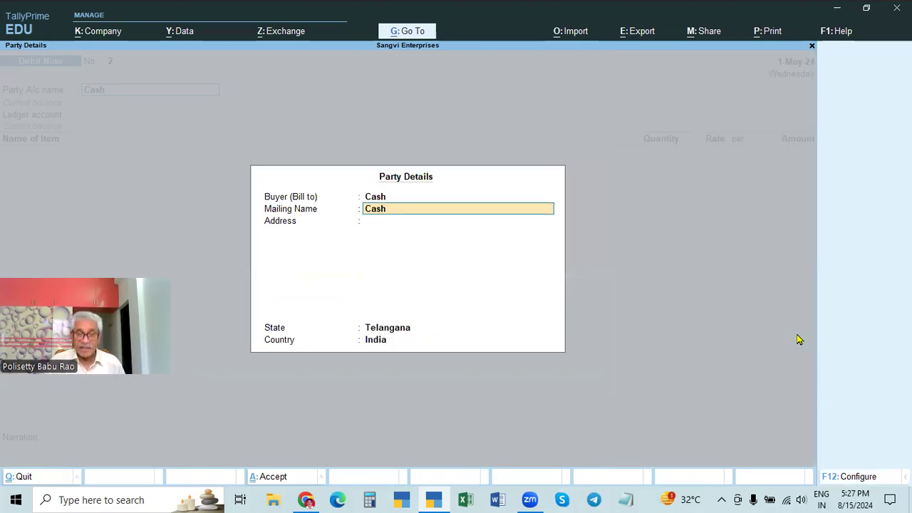
Set the buyer in the party details to Radhika Traders (C) and keep Telangana as the state
key("shift+Tab")
key("Down")
key("Down")
key("Down")
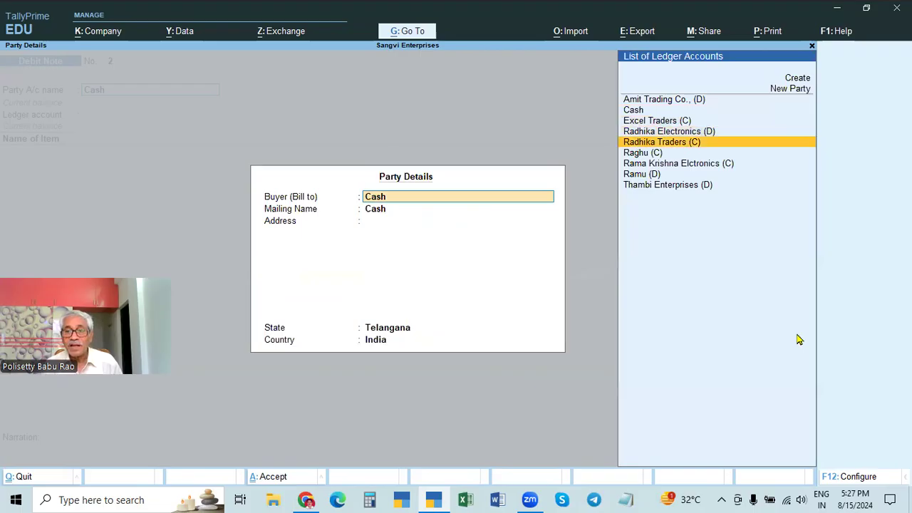
key("Return")
key("Return")
key("Return")
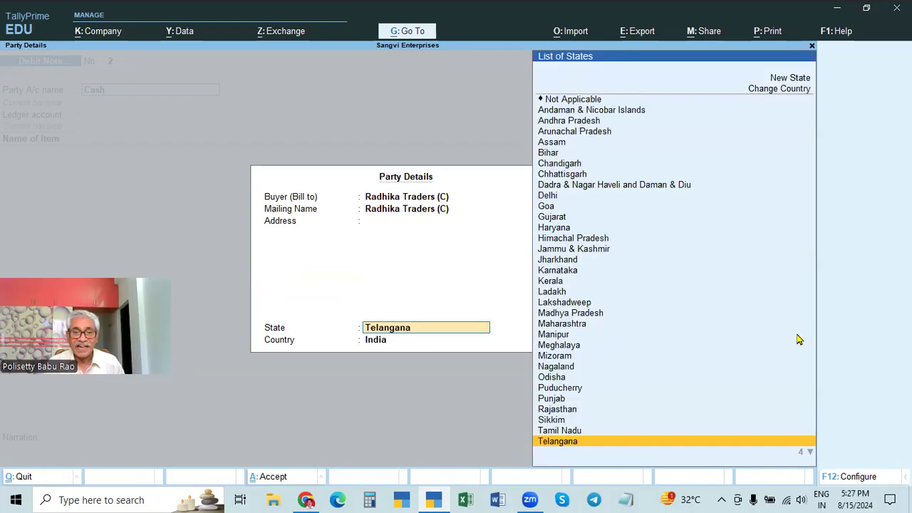
key("Return")
Choose Purchase Returns as the debit note's ledger account
key("Down")
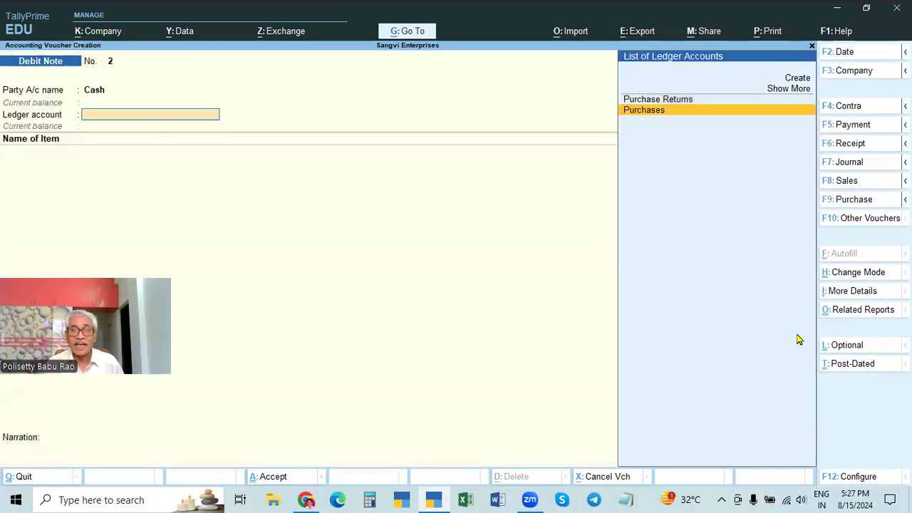
key("Up")
key("Return")
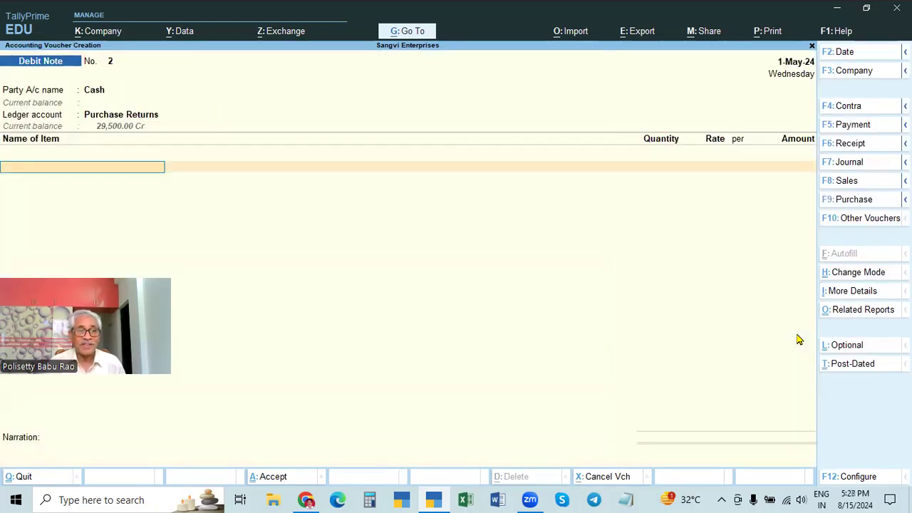
Choose HP Keyboard as the returned stock item
key("Down")
key("Down")
key("Down")
key("Down")
key("Down")
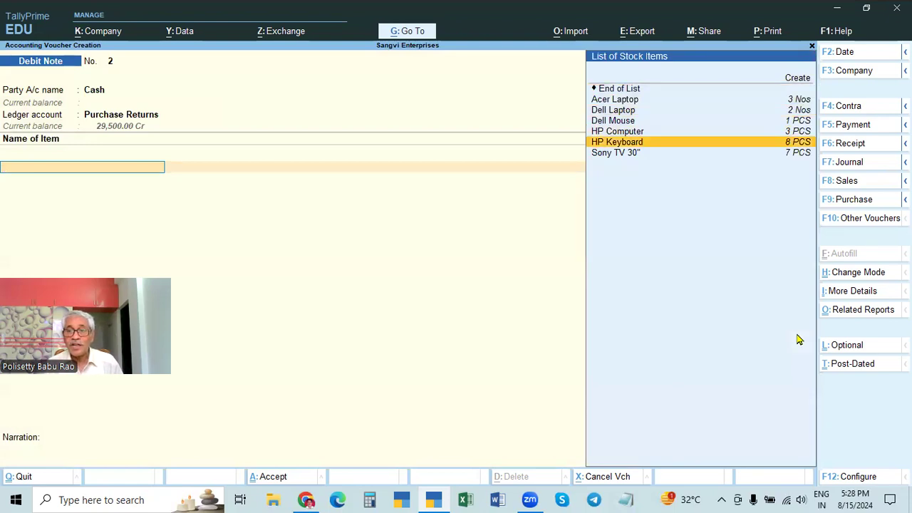
key("Return")
type("2")
key("Return")
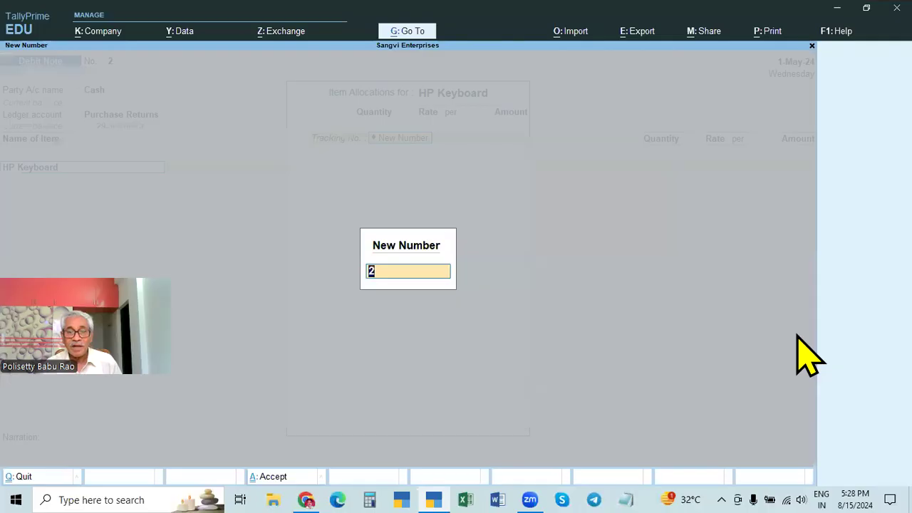
key("BackSpace")
key("Escape")
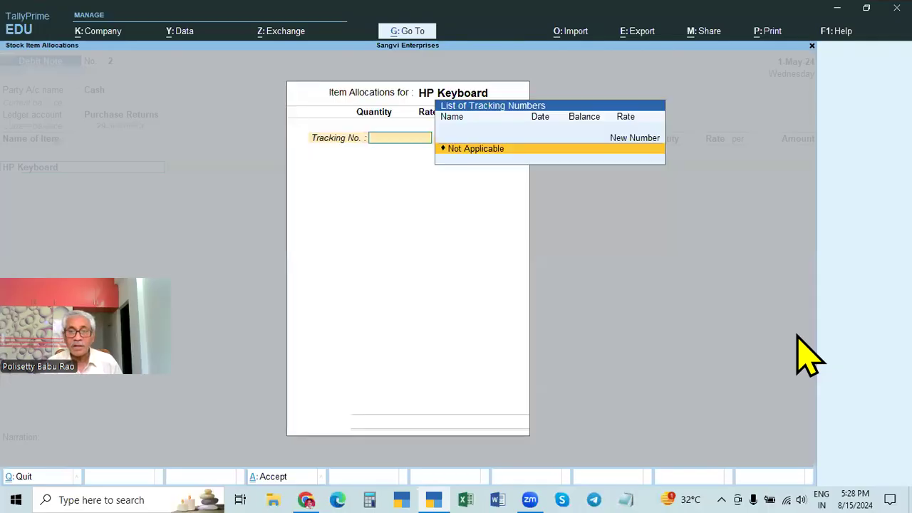
key("Escape")
Allocate 2 PCS of HP Keyboard at a rate of 485.00 with tracking number Not Applicable
key("Return")
key("Return")
key("Return")
type("2")
key("Return")
key("Return")
key("Return")
key("Return")
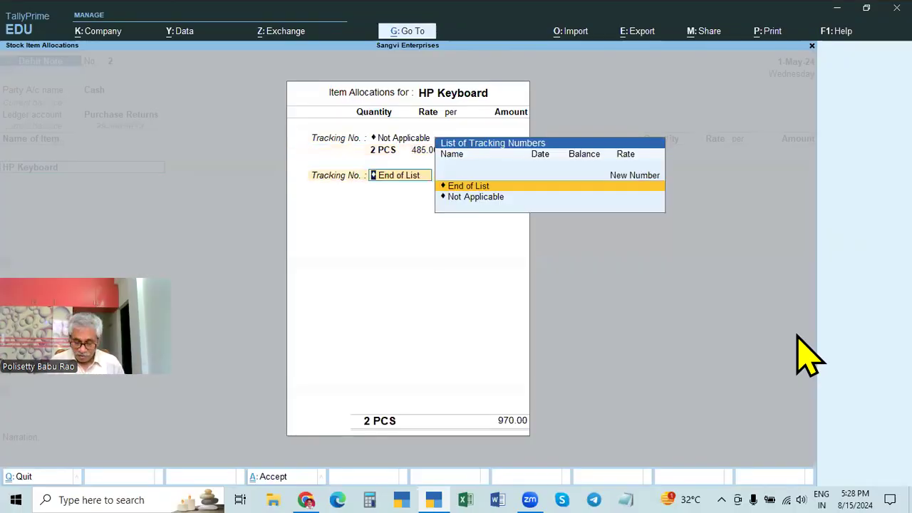
Go back to the HP Keyboard rate, check the item's purchase rates in Stock Query and close the query
key("BackSpace")
key("BackSpace")
key("BackSpace")
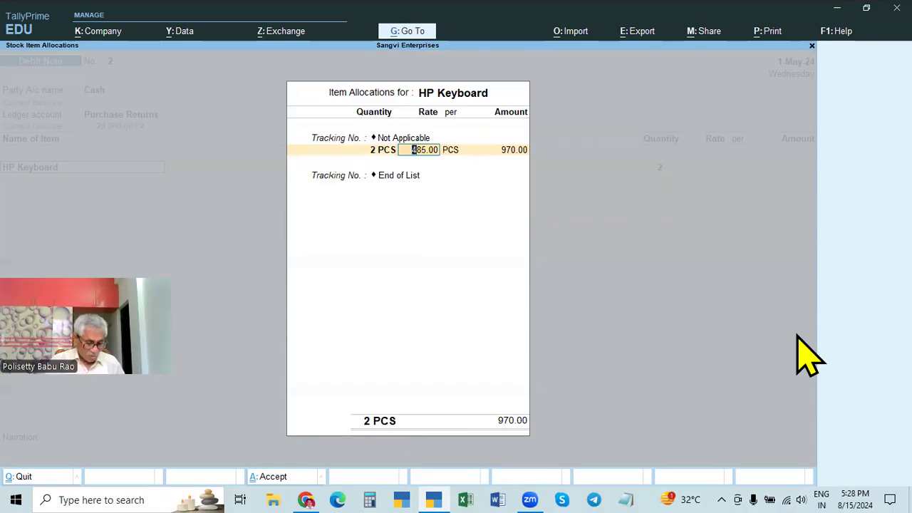
key("alt+s")
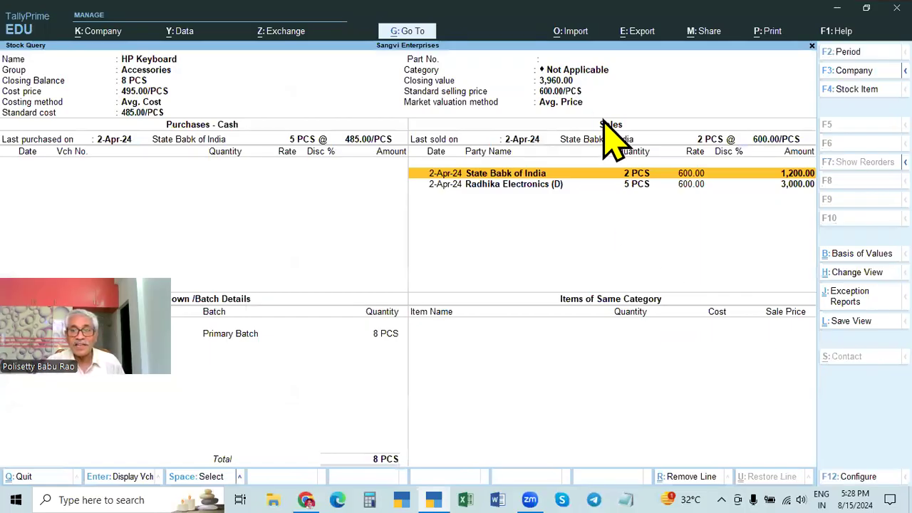
key("Escape")
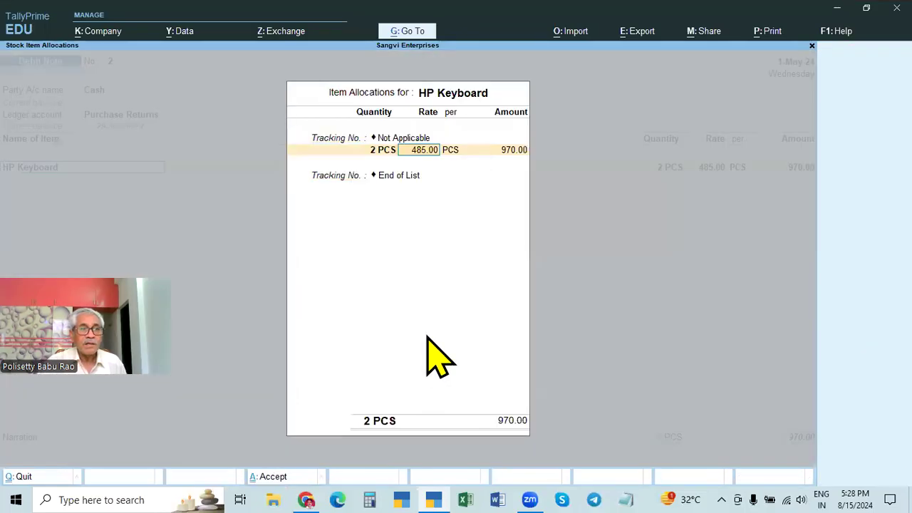
Discard the HP Keyboard allocation and quit the debit note without saving it
key("Escape")
key("y")
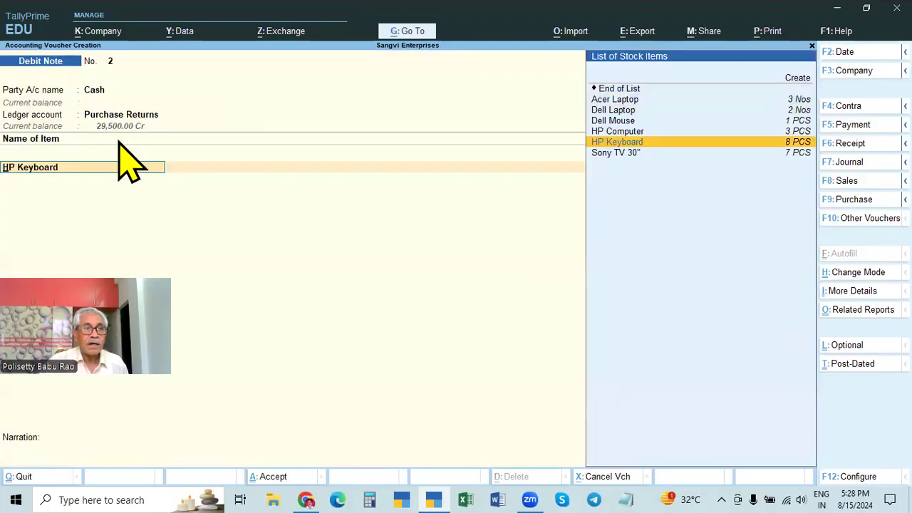
key("Escape")
key("Escape")
key("y")
key("Return")
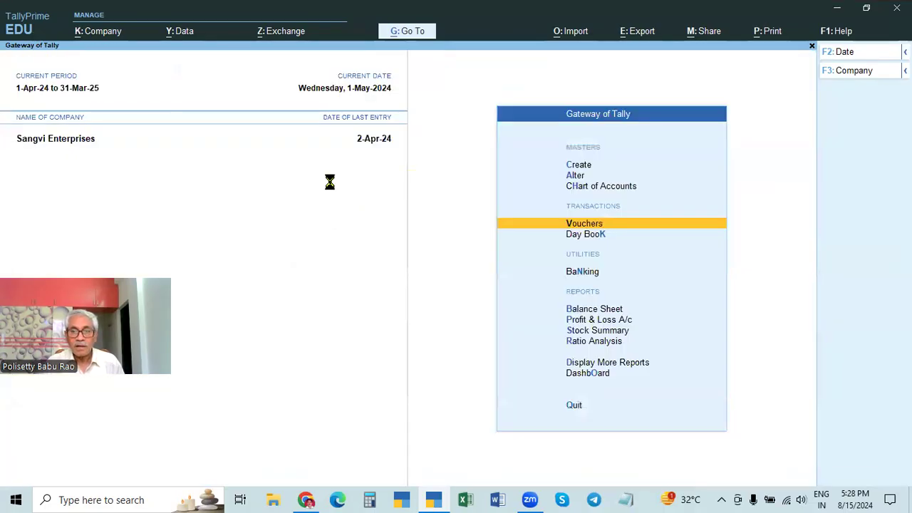
Open the Day Book for 1-Apr-24 to 2-Apr-24 and select the Radhika Traders (C) purchase
key("Escape")
key("Down")
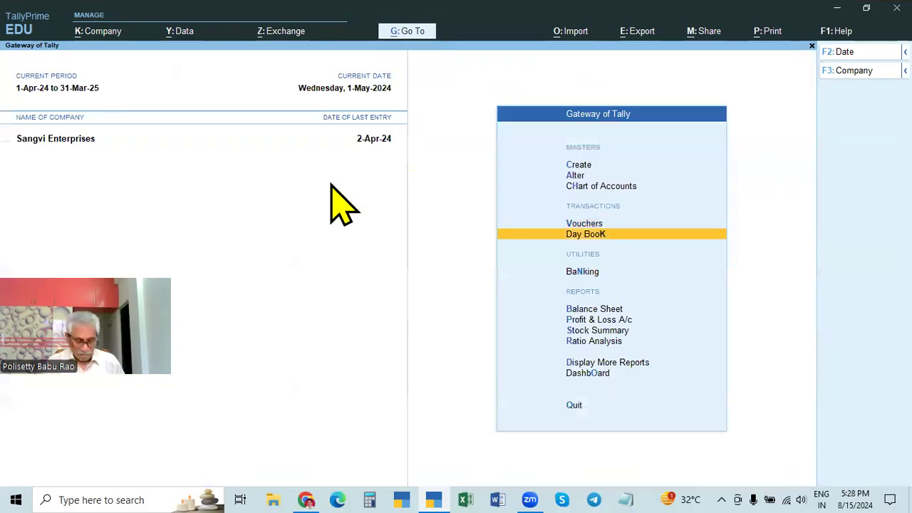
key("Return")
key("F2")
key("BackSpace")
key("Return")
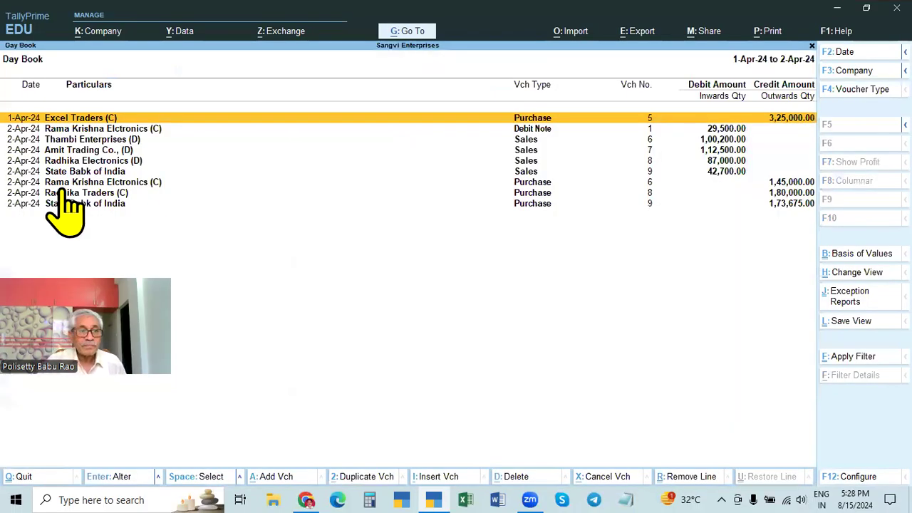
left_click(116, 194)
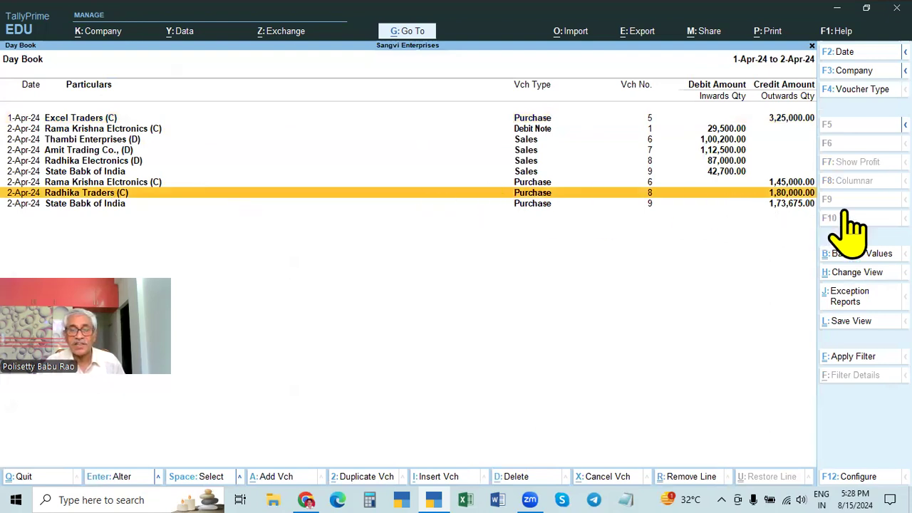
Check the items and rates in the selected Radhika Traders (C) purchase voucher, close it and leave the Day Book
key("Return")
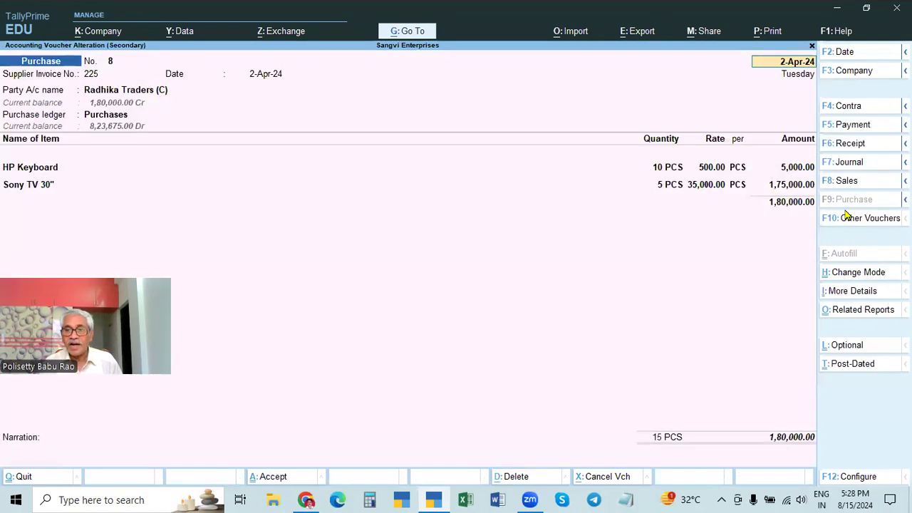
key("BackSpace")
key("Escape")
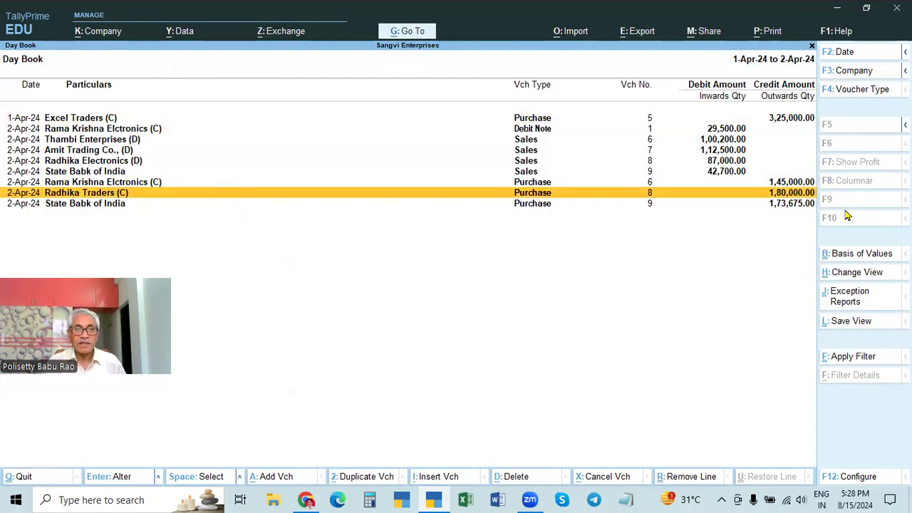
key("Escape")
key("Escape")
key("Escape")
Start a new debit note voucher and choose Cash as the party account
key("Down")
key("Down")
key("Down")
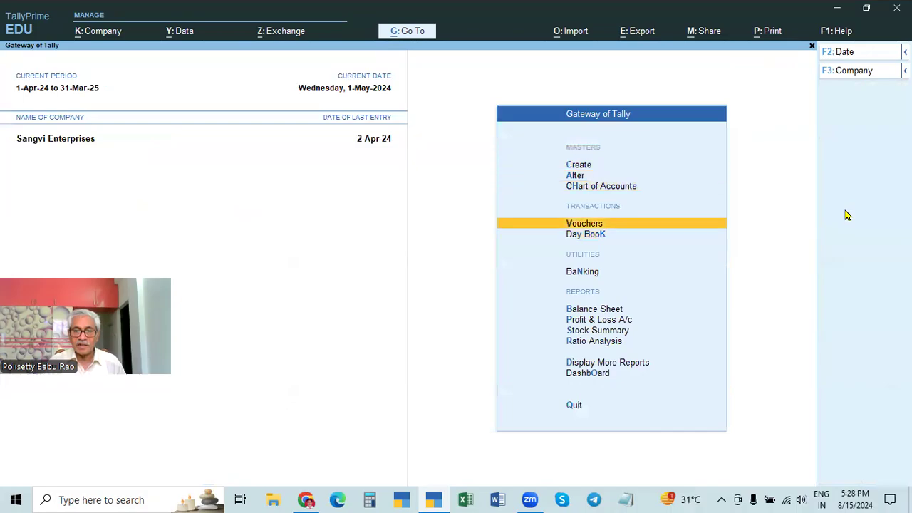
key("Return")
key("ctrl+F9")
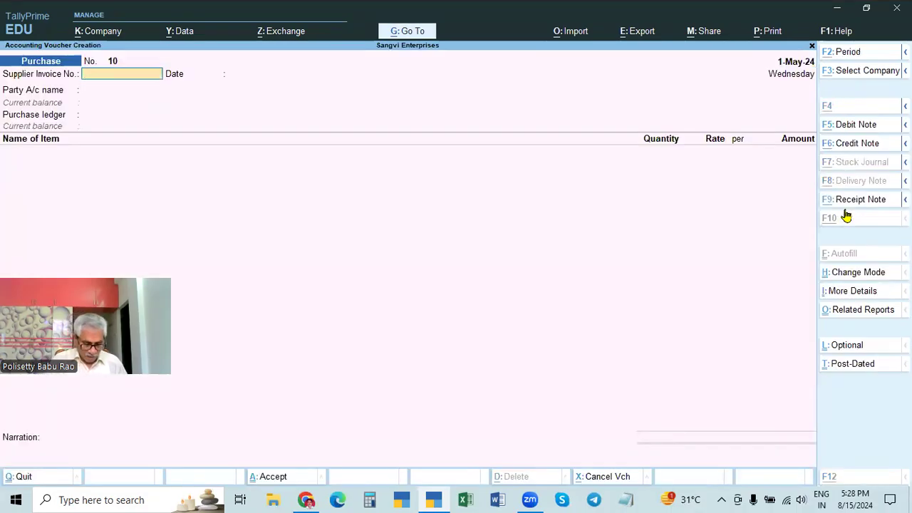
key("Down")
key("Down")
key("Down")
key("Down")
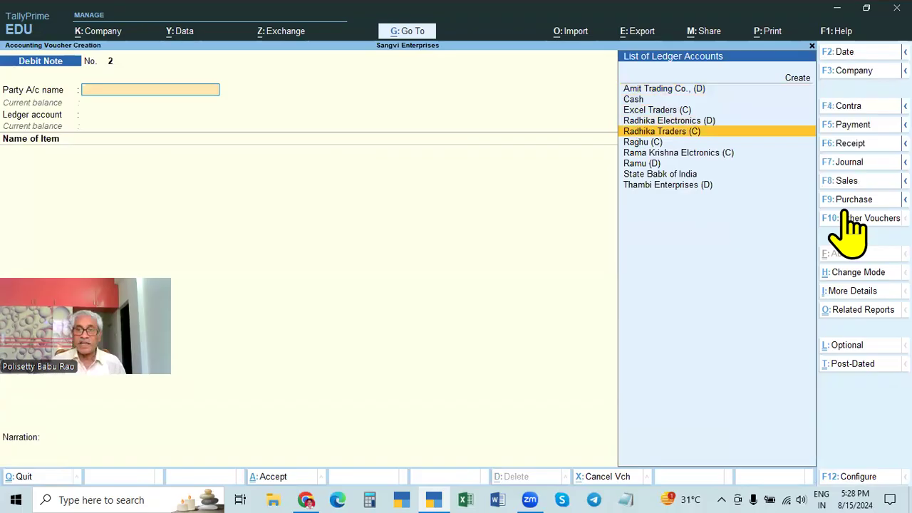
key("Up")
key("Up")
key("Up")
key("Return")
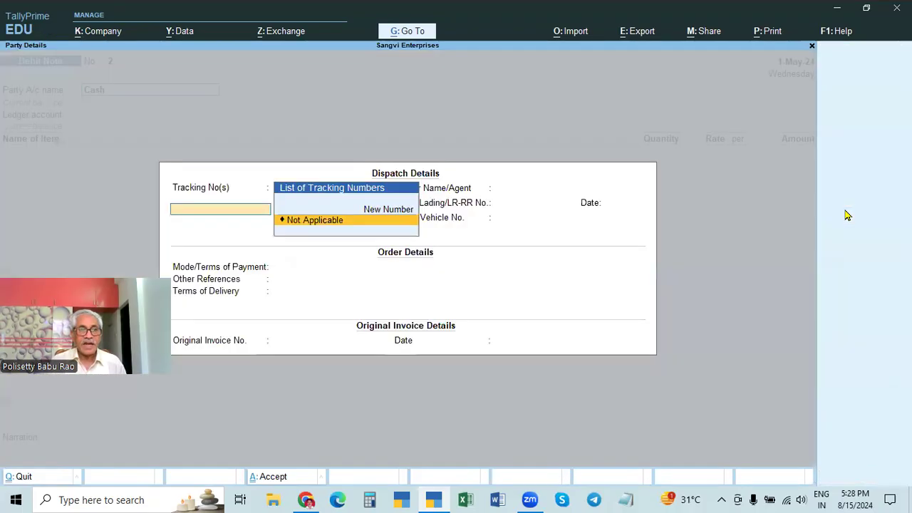
Set the dispatch tracking number to Not Applicable and the order's other references to CASH
key("Return")
key("Return")
key("Return")
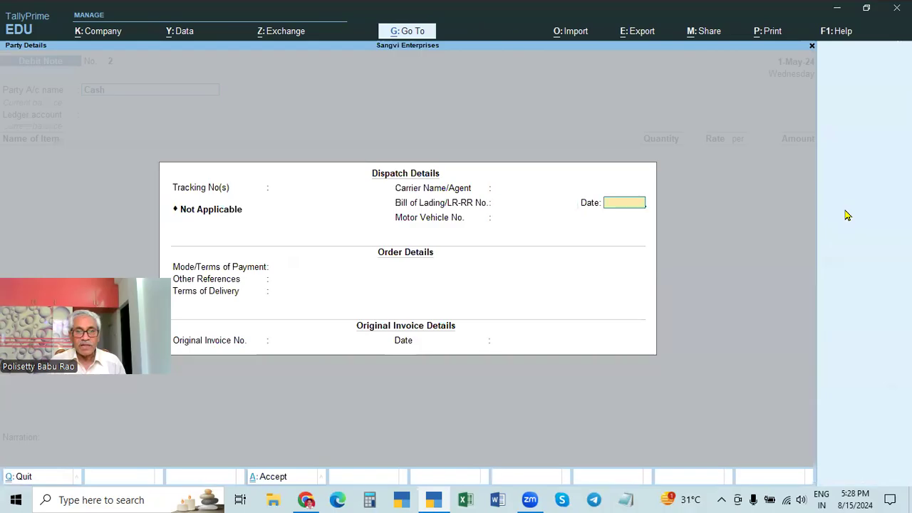
key("Return")
key("Return")
key("Return")
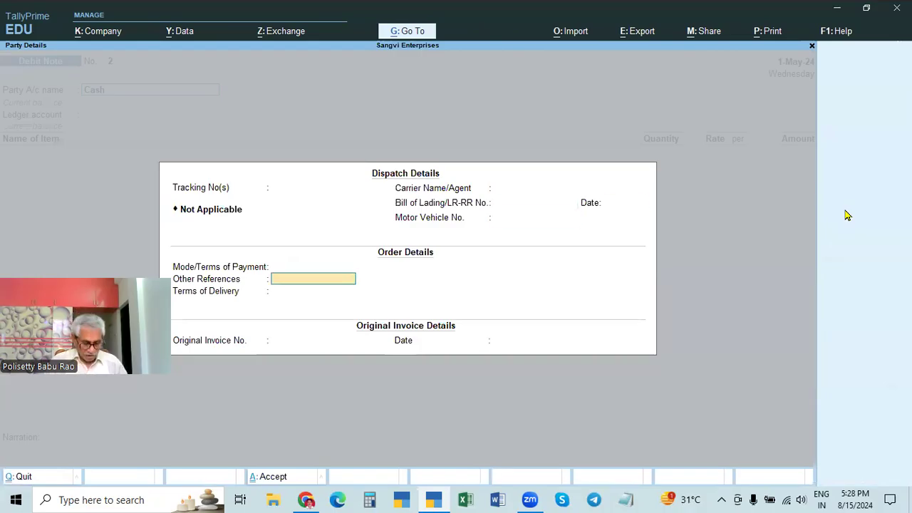
type("CASH")
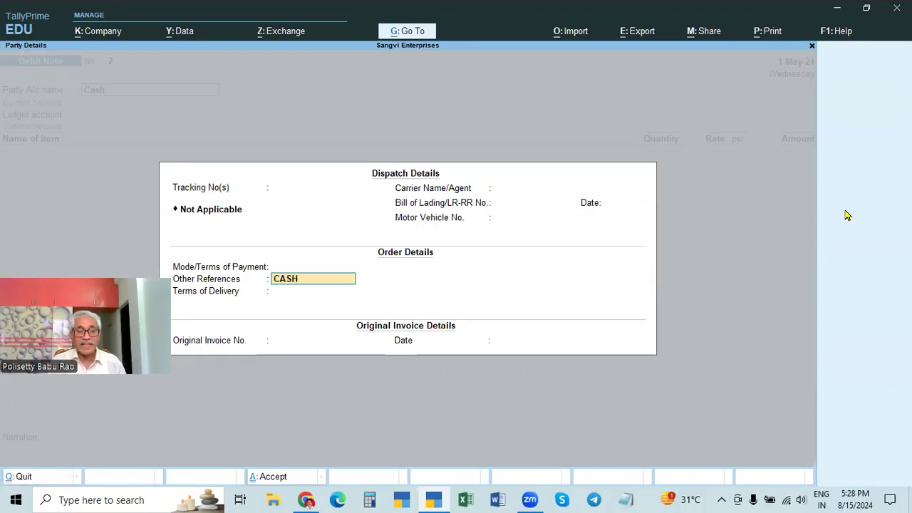
key("Return")
key("Return")
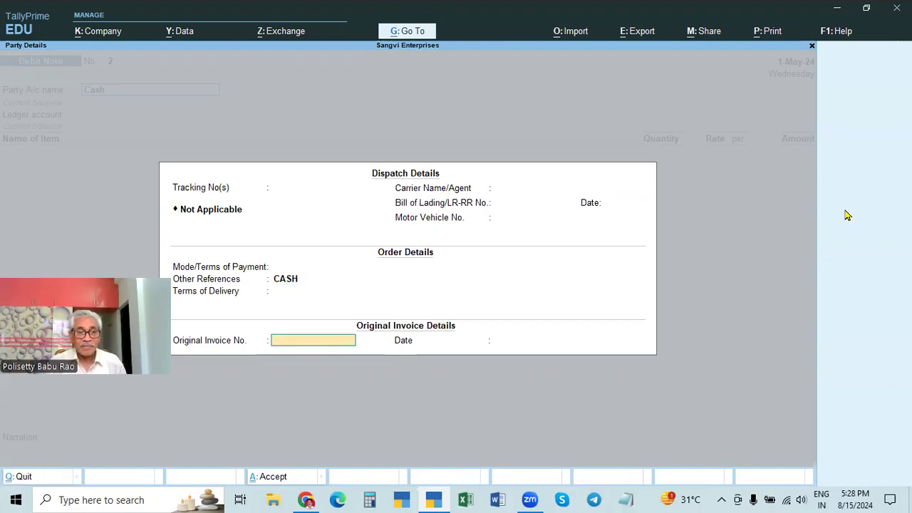
Enter original invoice number 225 with the date 2-Apr-24 for the debit note
type("225")
key("Return")
type("2.4")
key("Return")
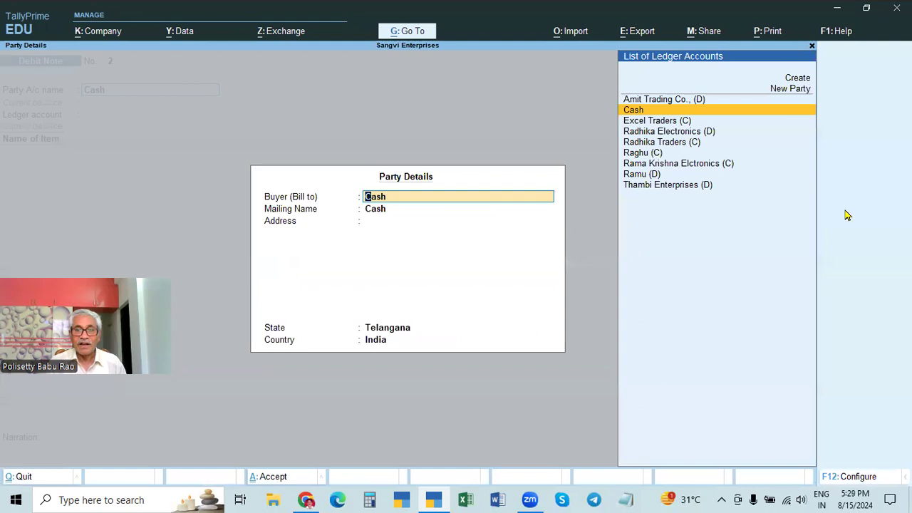
Set the buyer to Radhika Traders (C) in the party details and accept the remaining fields
key("Down")
key("Down")
key("Down")
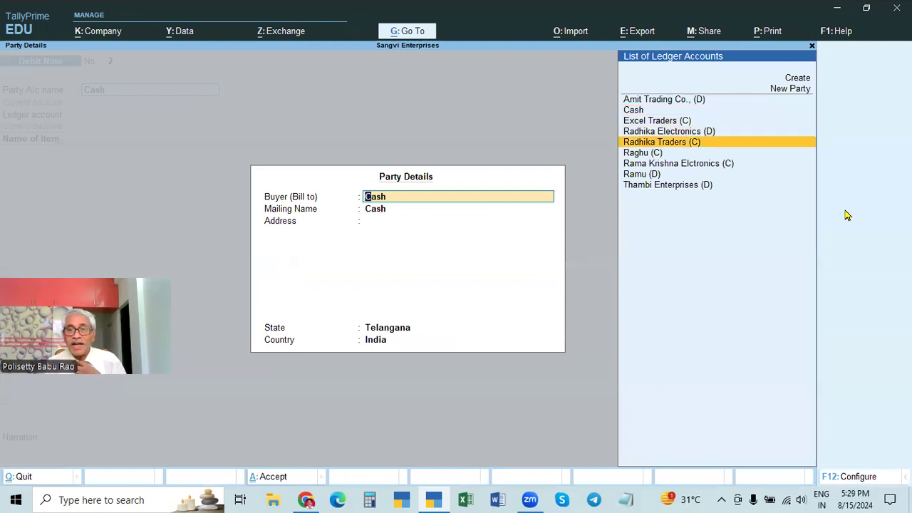
key("Return")
key("Return")
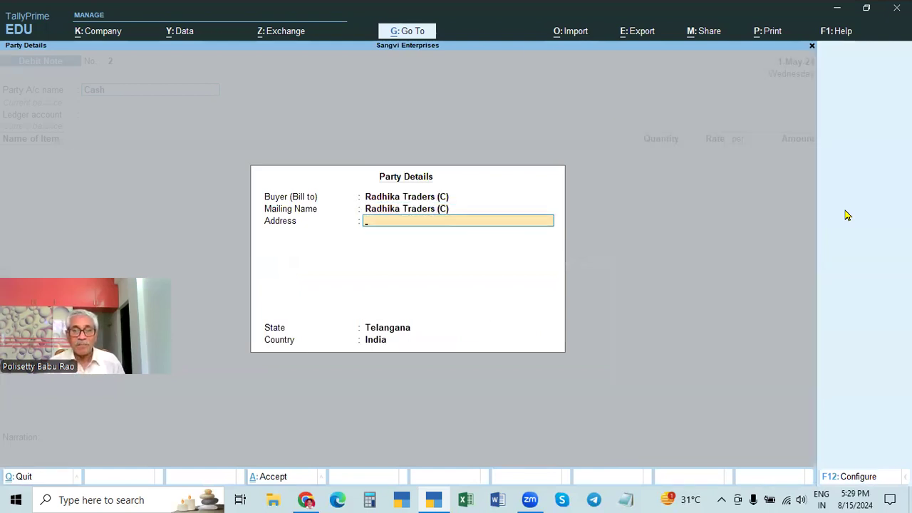
key("Return")
key("Return")
key("Return")
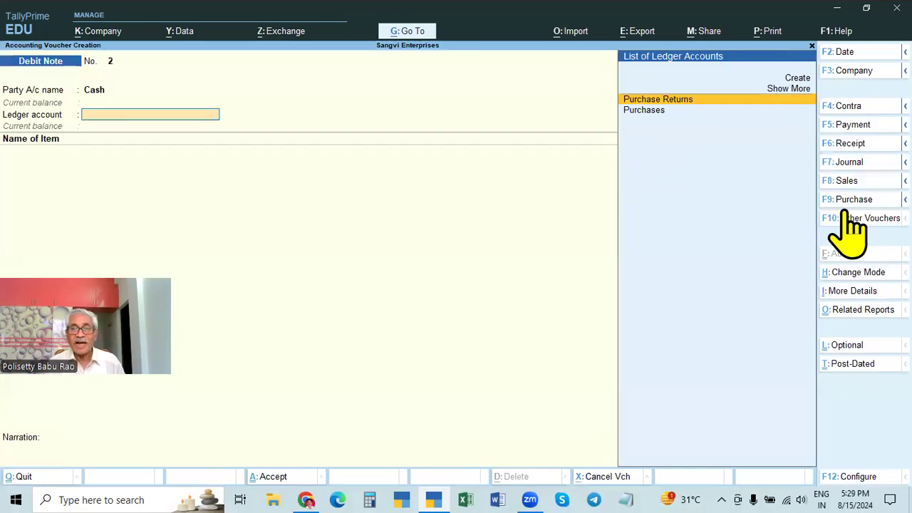
Choose Purchase Returns as the ledger account and add HP Keyboard with tracking number Not Applicable
key("Return")
key("Down")
key("Down")
key("Down")
key("Down")
key("Down")
key("Down")
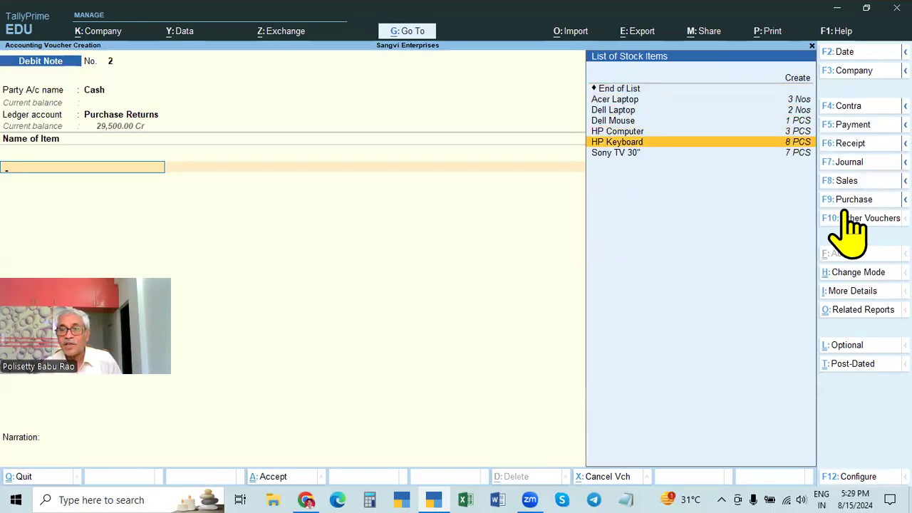
key("Return")
key("Return")
Allocate 2 PCS of HP Keyboard at a rate of 485.00 and finish the item allocation
type("12")
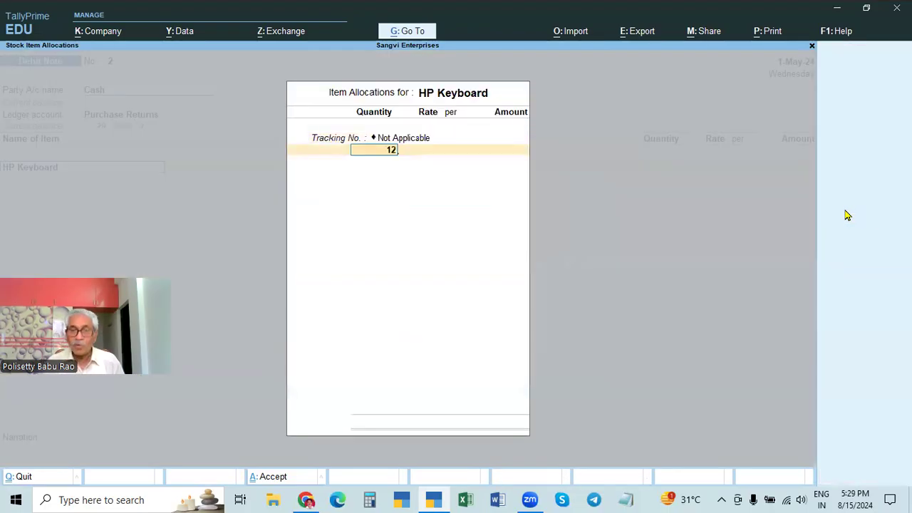
key("BackSpace")
key("BackSpace")
type("2")
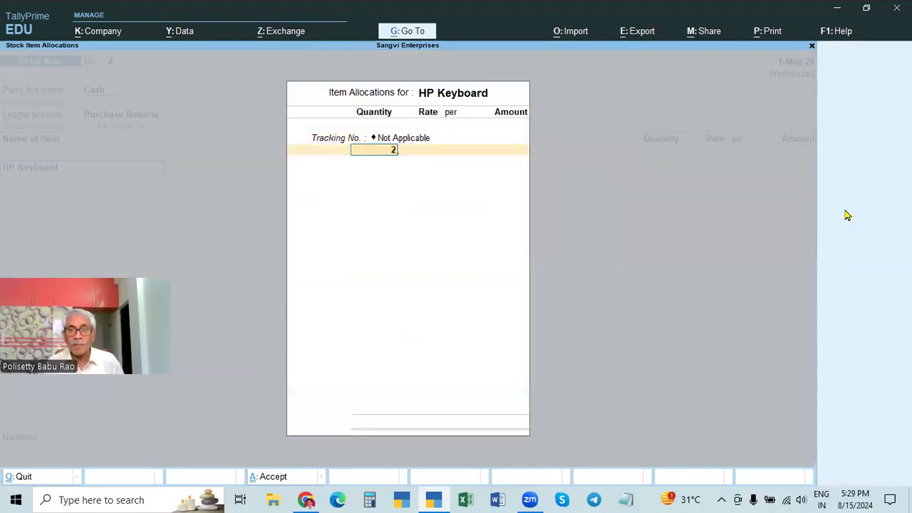
key("Return")
key("Return")
key("Return")
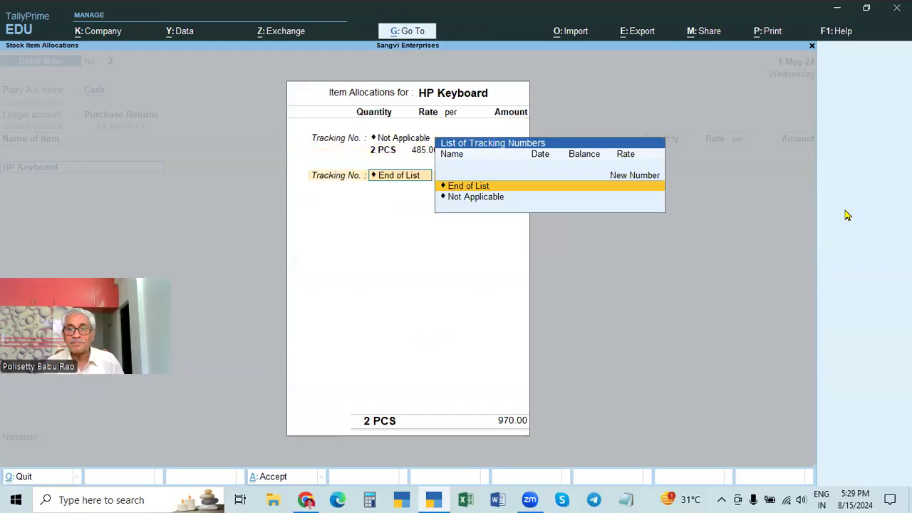
key("Return")
key("Return")
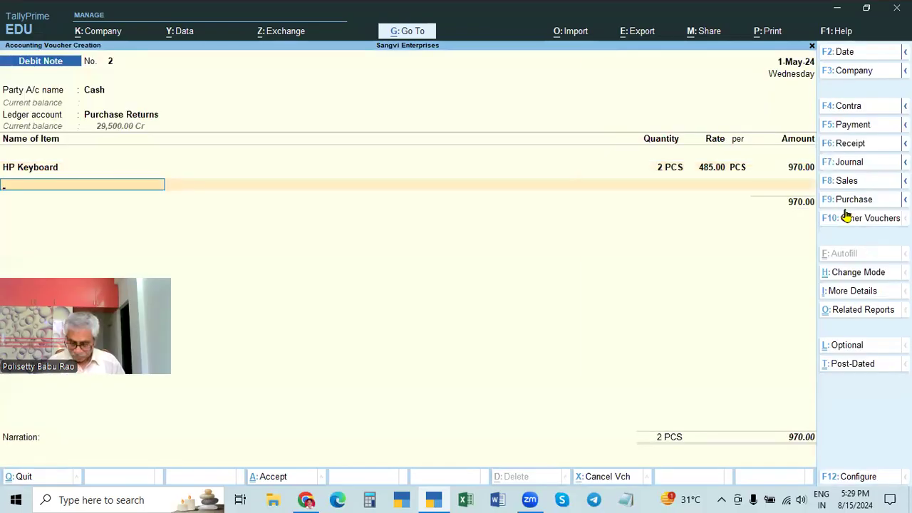
Add Sony TV 30" as the second stock item with tracking number Not Applicable
key("Down")
key("Down")
key("Down")
key("Down")
key("Down")
key("Down")
key("Return")
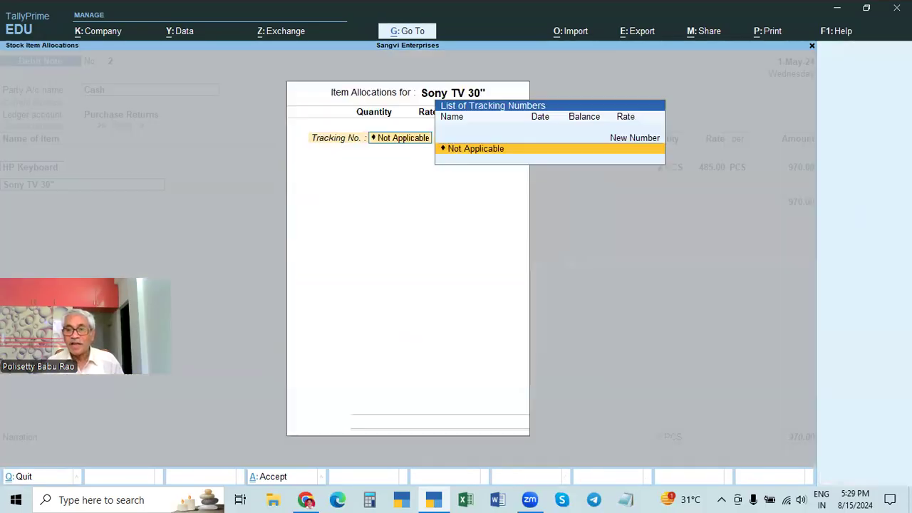
key("Return")
Allocate 1 PCS of Sony TV 30" at a rate of 34,250.00 and finish the item allocation
type("1")
key("Return")
key("Return")
key("Return")
key("Return")
key("Return")
key("Return")
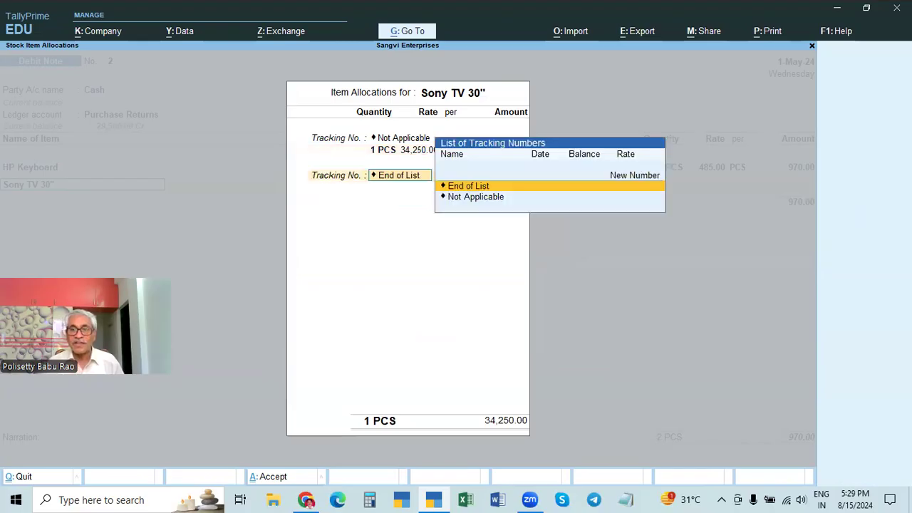
key("Return")
End the item list and save the cash debit note with an empty narration
key("Return")
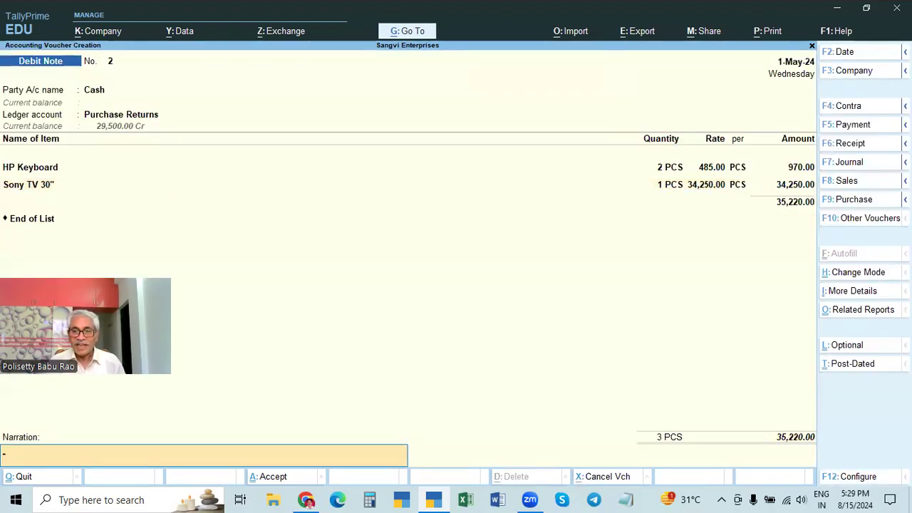
key("Return")
key("Return")
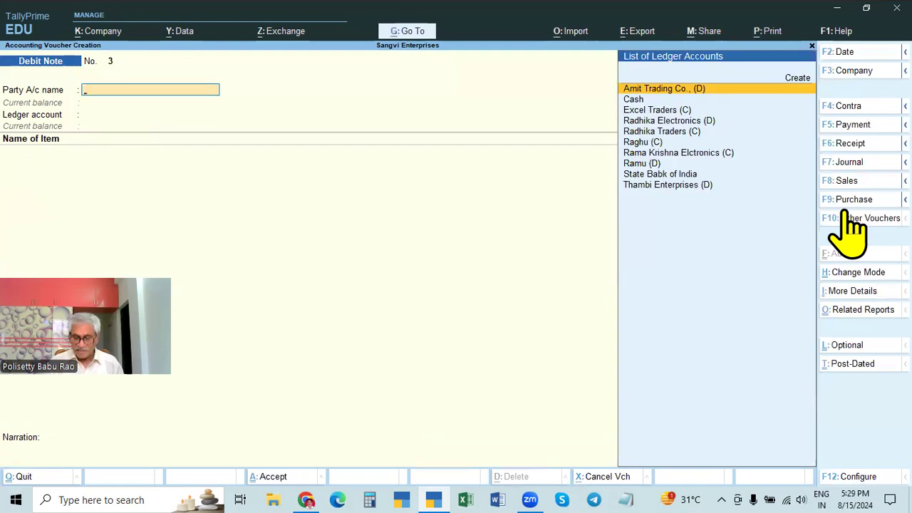
Reopen the saved cash debit note, examine its print preview and close the print dialog without printing
key("Page_Up")
key("alt+p")
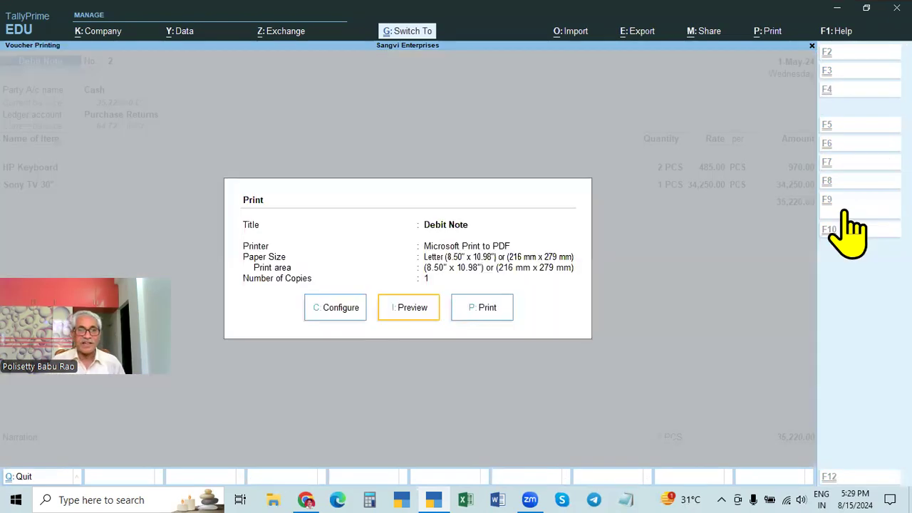
left_click(407, 313)
left_click(407, 319)
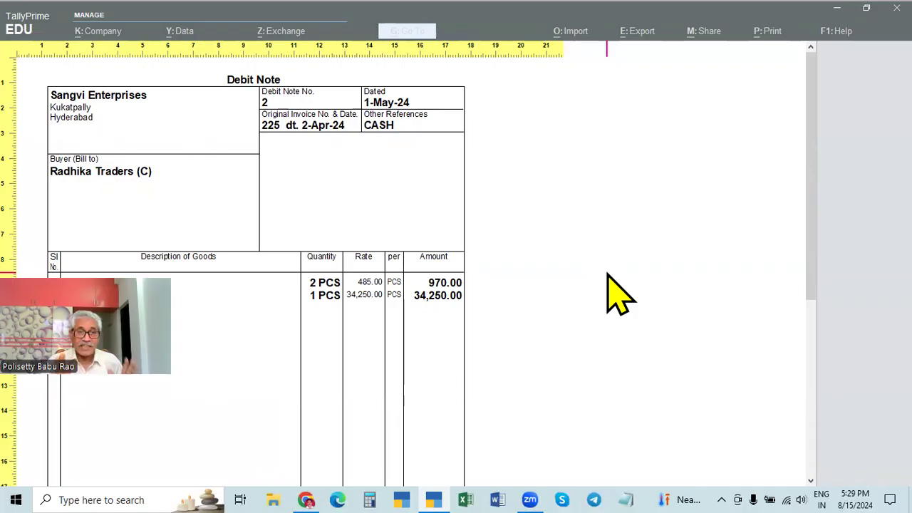
key("Escape")
key("Escape")
key("Escape")
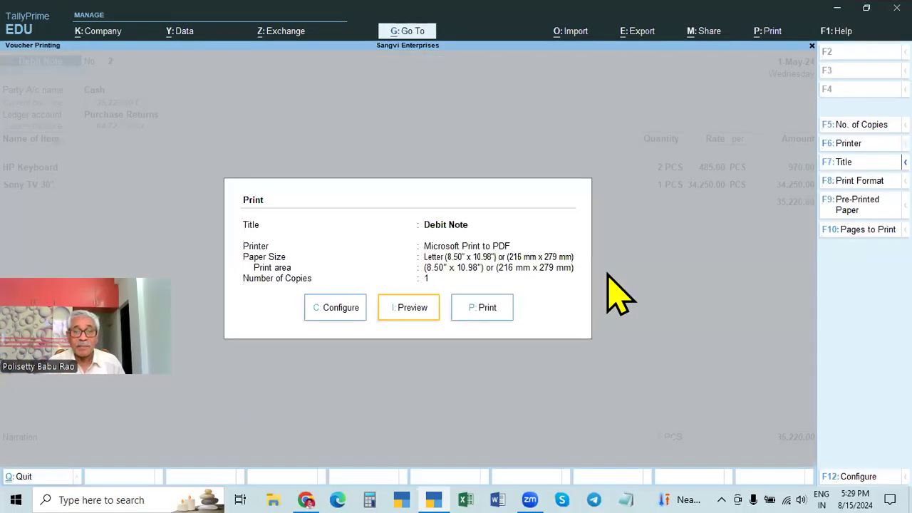
key("Escape")
Quit debit note entry and open the Day Book for 1-Apr-24 to 1-May-24
key("Escape")
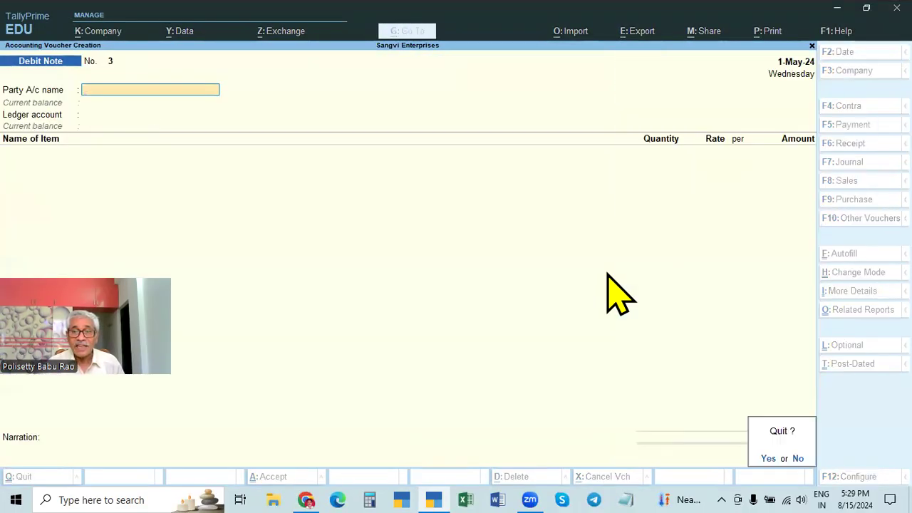
key("Return")
key("Down")
key("Return")
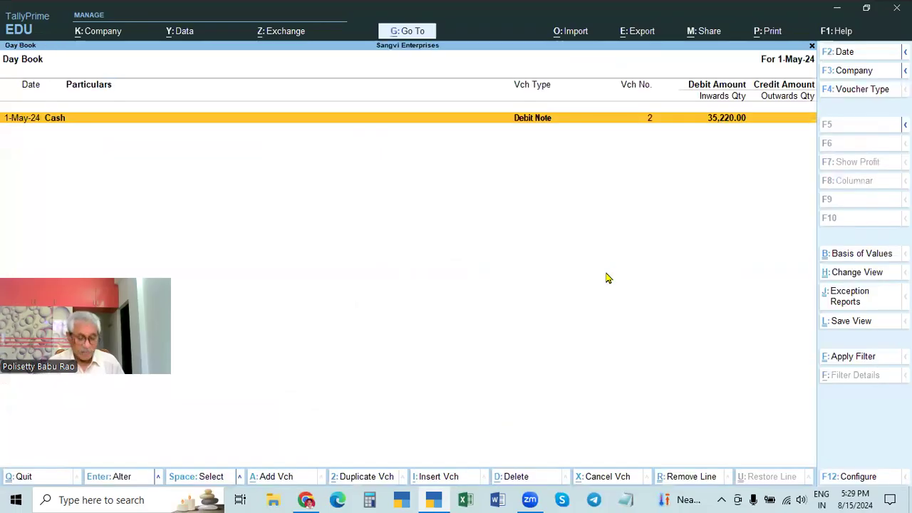
key("F2")
key("space")
key("Return")
Open the 2-Apr-24 debit note of Rama Krishna Elctronics (C) from the Day Book
key("Up")
key("Up")
key("Up")
key("Up")
key("Up")
key("Up")
key("Up")
key("Up")
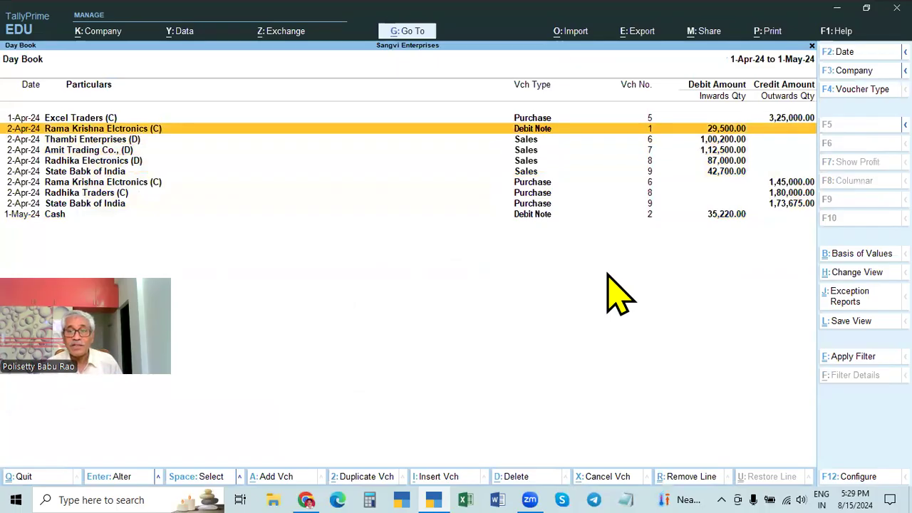
key("Return")
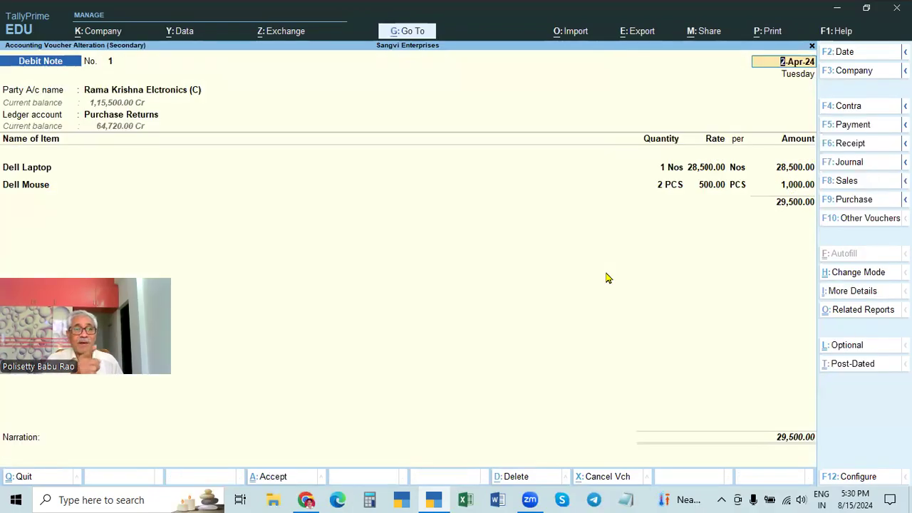
Check the debit note's original invoice and party details, and quit the voucher without saving changes
key("Return")
key("Return")
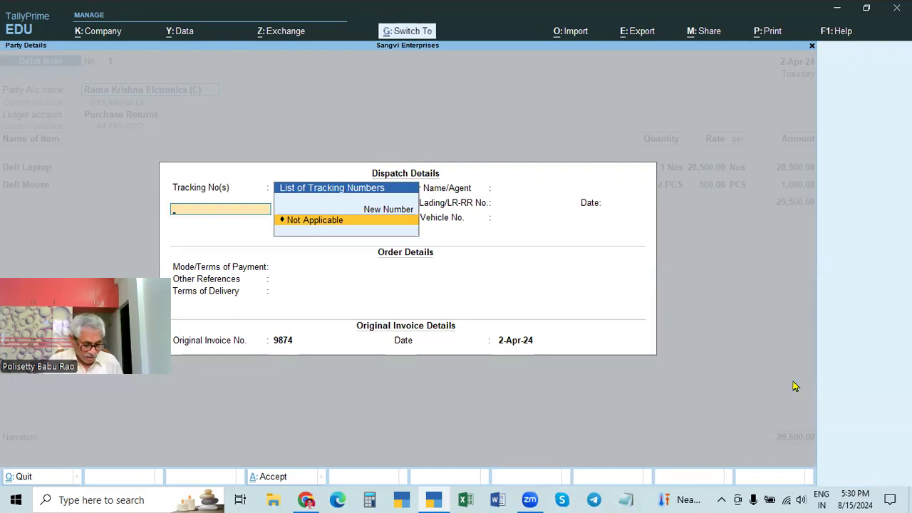
key("ctrl+a")
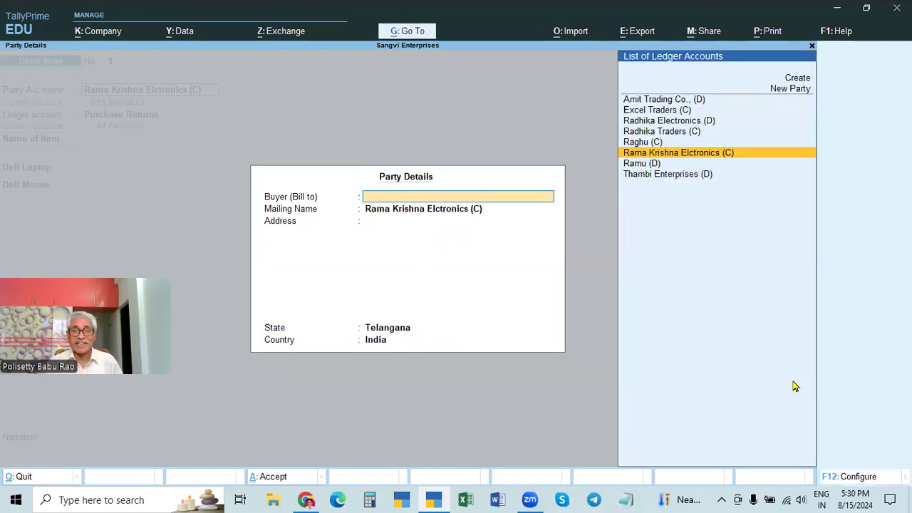
key("ctrl+a")
key("BackSpace")
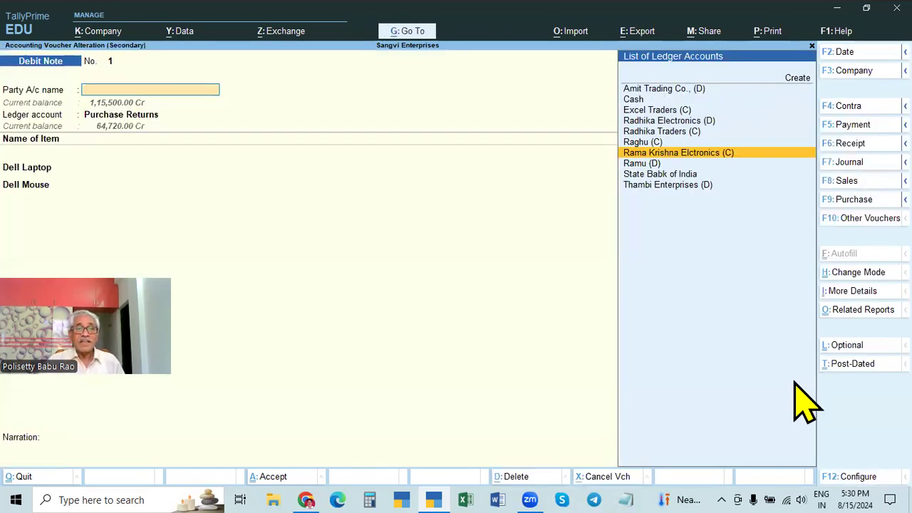
key("Escape")
key("y")
Open the 1-May-24 Cash debit note from the Day Book
key("Down")
key("Down")
key("Down")
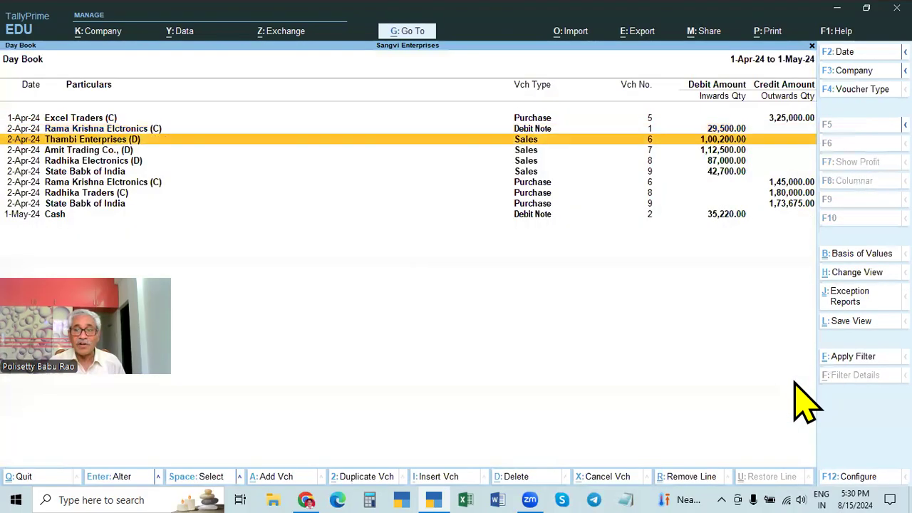
key("Down")
key("Down")
key("Down")
key("Down")
key("Down")
key("Return")
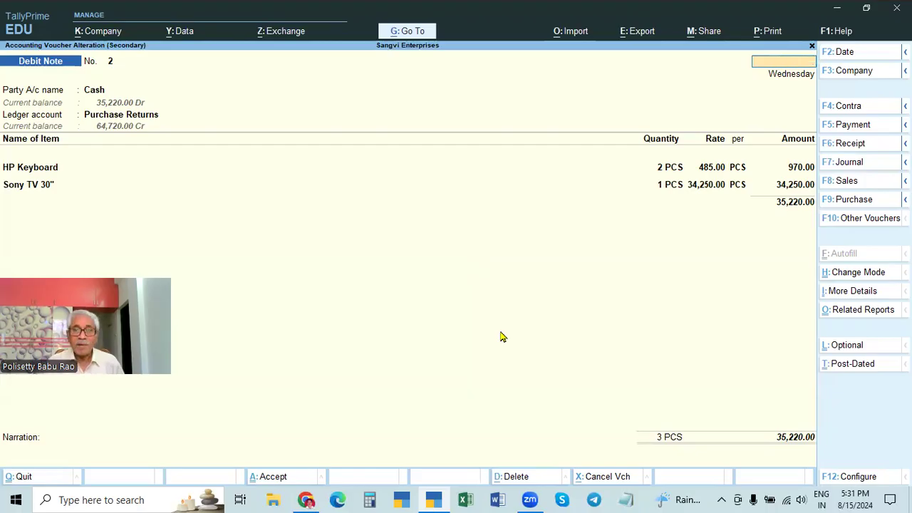
Accept the Cash debit note and examine the 2-Apr-24 sales and purchase vouchers listed in the Day Book
key("ctrl+a")
key("Up")
key("Up")
key("Up")
key("Up")
key("Up")
key("Up")
key("Up")
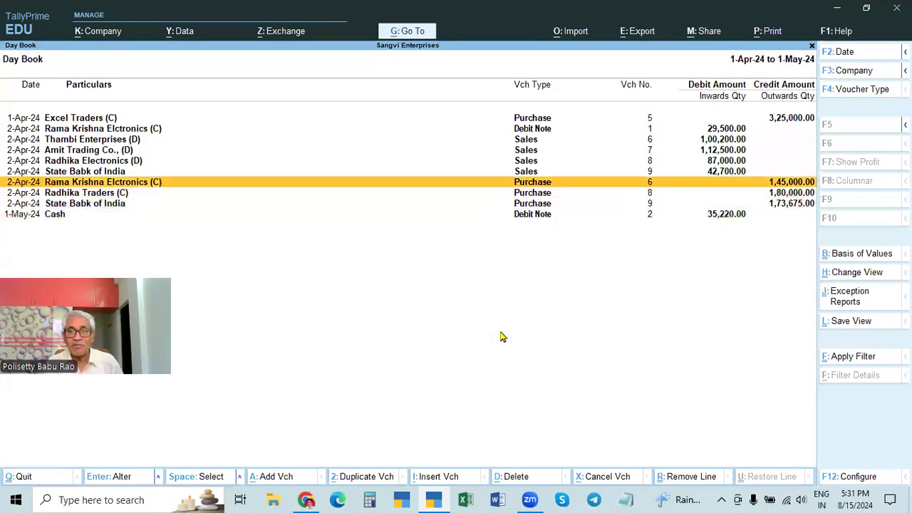
key("Down")
key("Down")
key("Down")
key("Up")
key("Up")
key("Up")
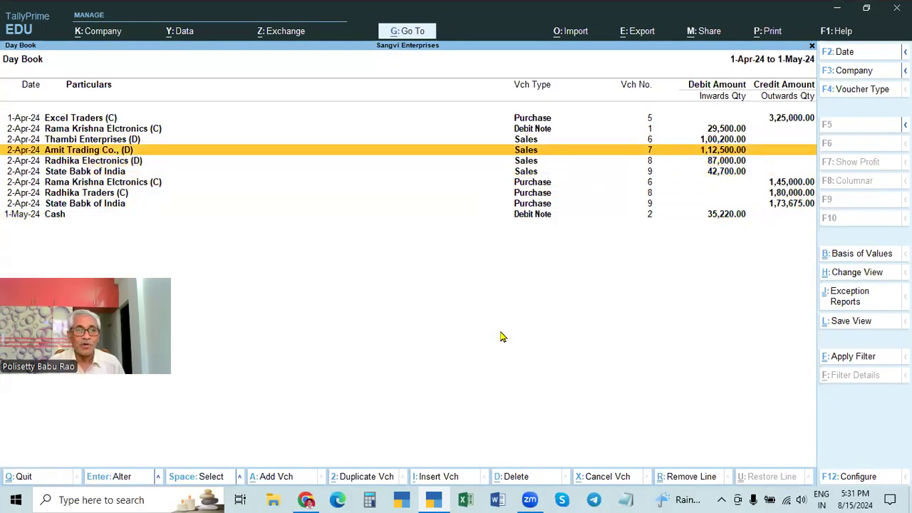
key("Down")
key("Down")
key("Down")
key("Down")
key("Up")
key("Up")
key("Up")
key("Up")
key("Down")
key("Down")
key("Down")
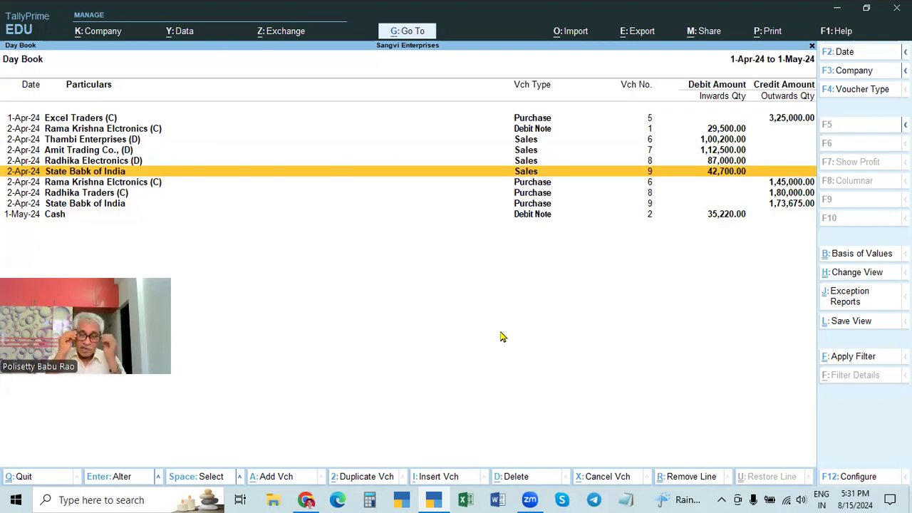
key("Escape")
key("Up")
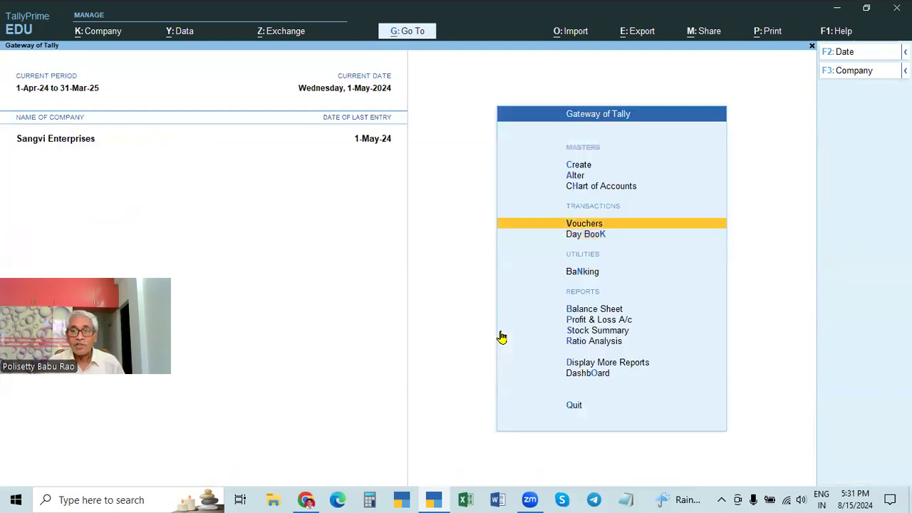
key("Return")
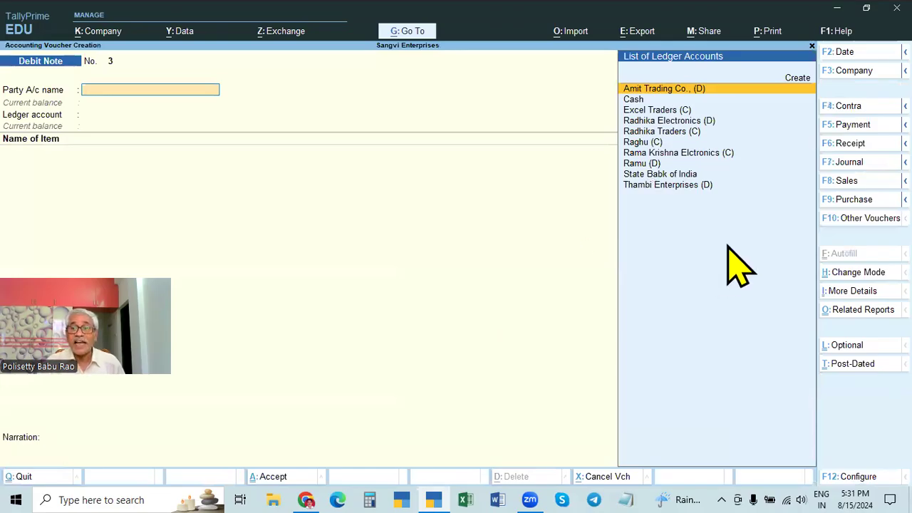
key("F10")
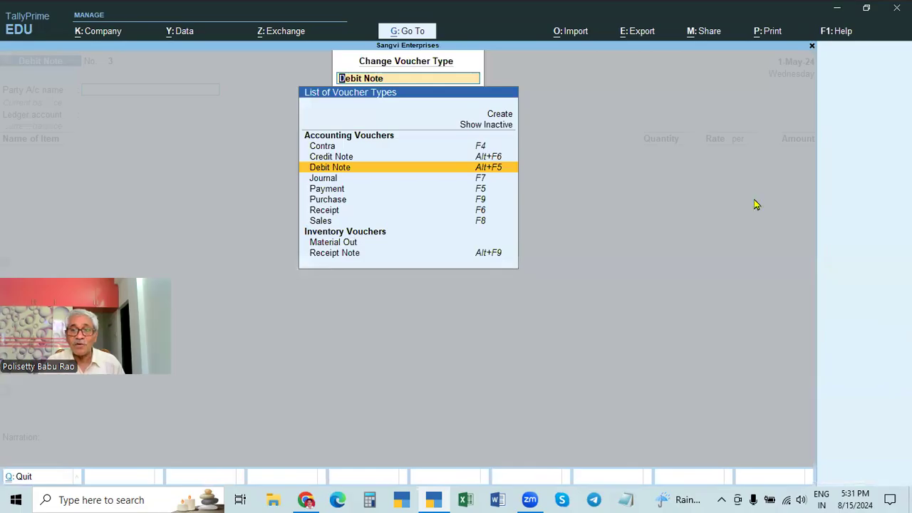
key("Up")
key("Up")
key("Escape")
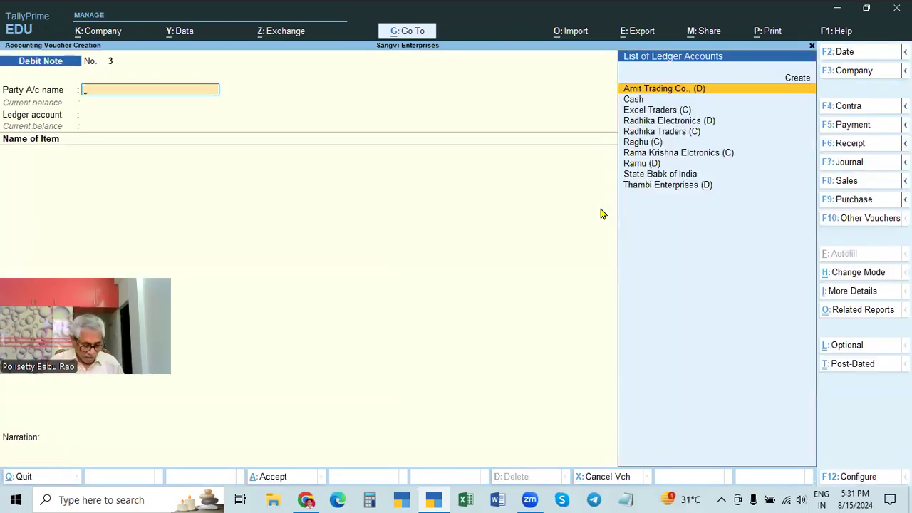
key("alt")
key("alt+F6")
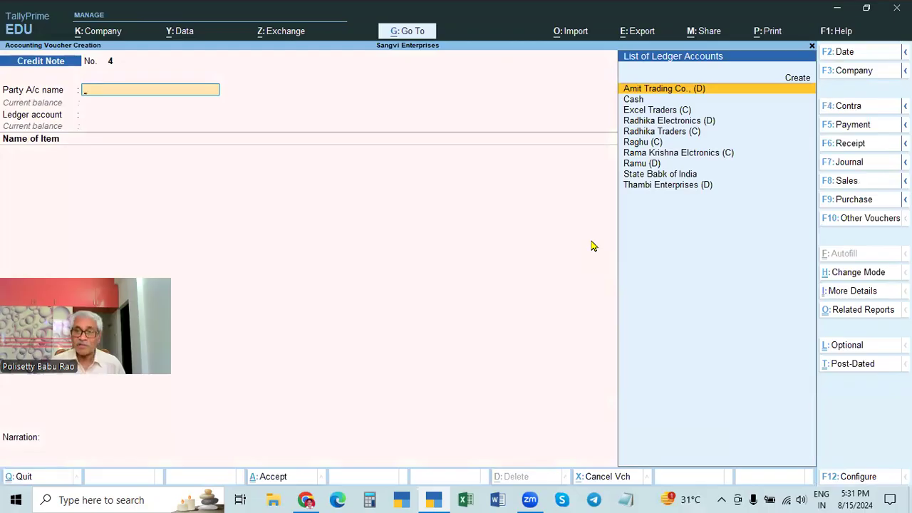
key("Down")
key("Down")
key("Down")
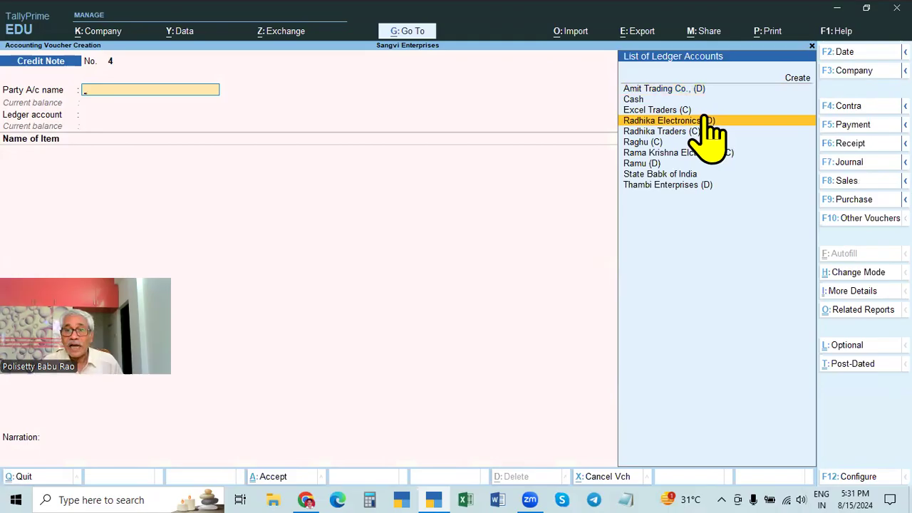
key("Escape")
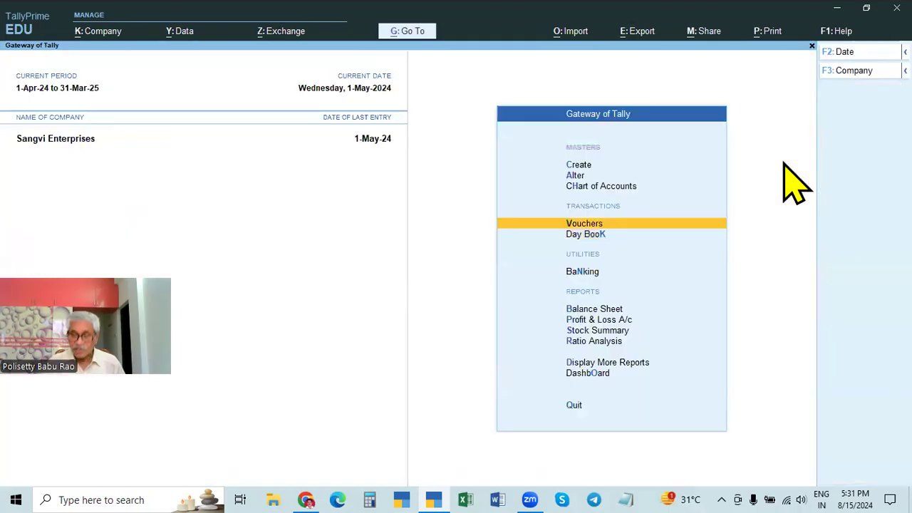
Open the Day Book for 1-Apr-24 to 1-May-24 from the Gateway of Tally
key("Escape")
key("Escape")
key("Down")
key("Down")
key("Down")
key("Down")
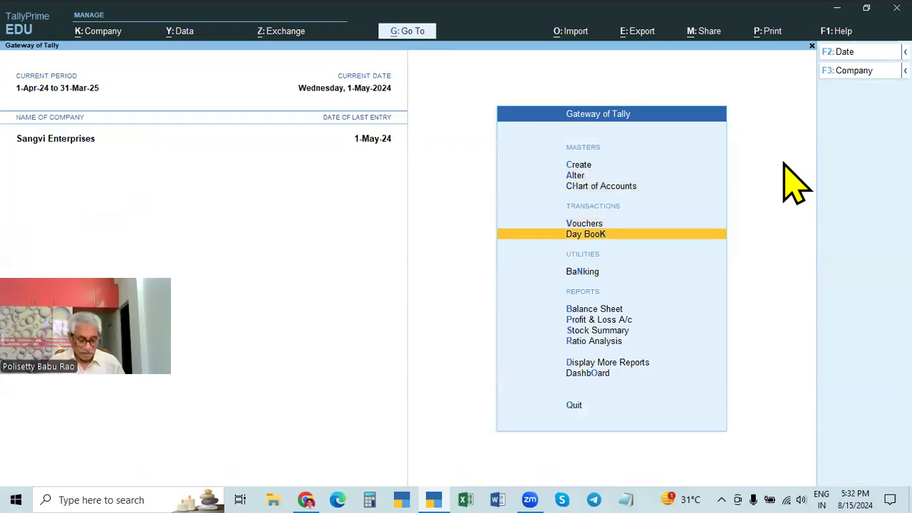
key("Return")
key("Return")
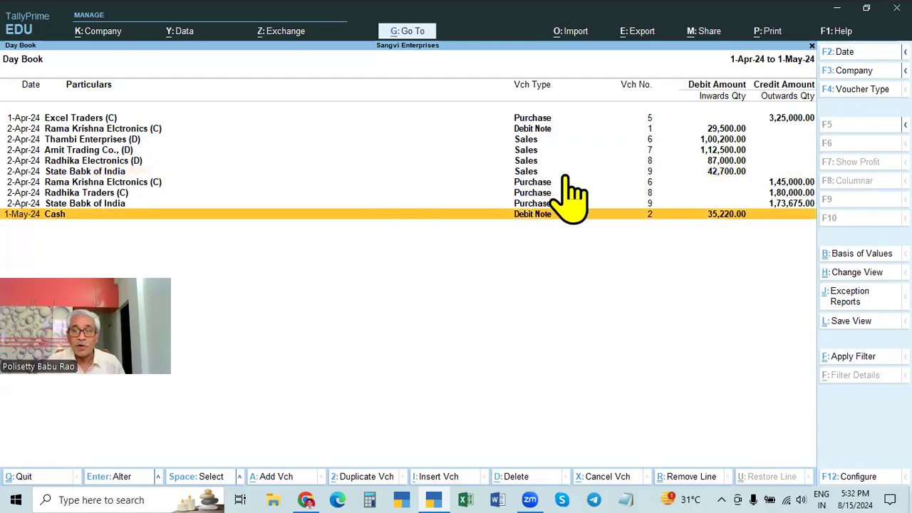
Check the items in the 2-Apr-24 Radhika Electronics (D) sales voucher, and quit it and the Day Book without changes
left_click(101, 161)
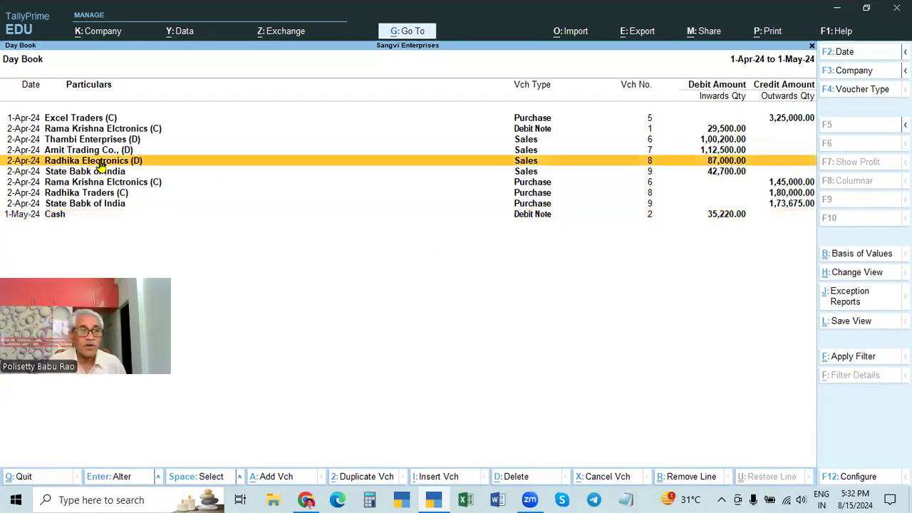
left_click(101, 163)
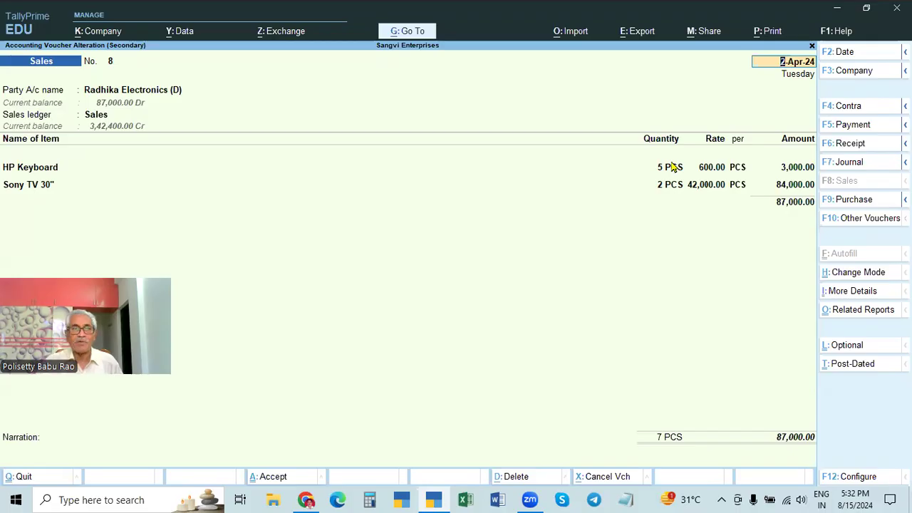
key("Escape")
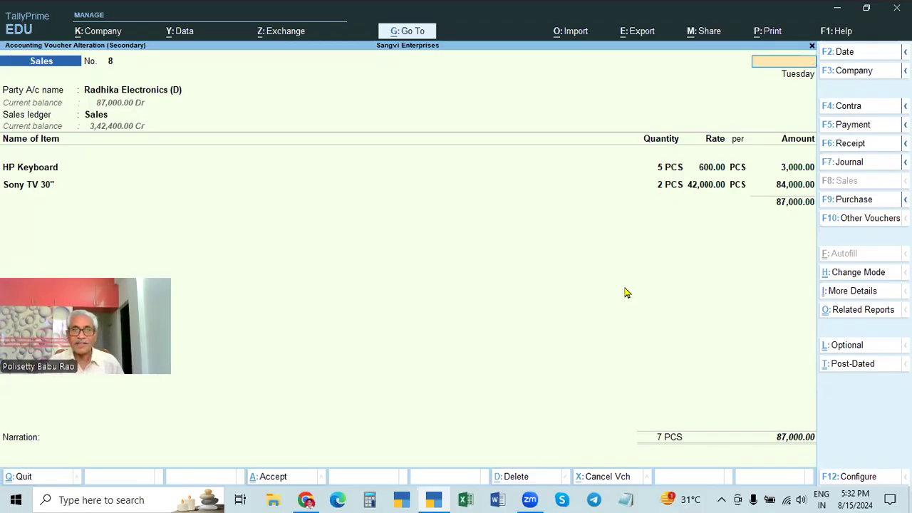
key("Escape")
key("y")
key("Escape")
Start a new Credit Note voucher with Radhika Electronics (D) as the party account
key("Up")
key("Return")
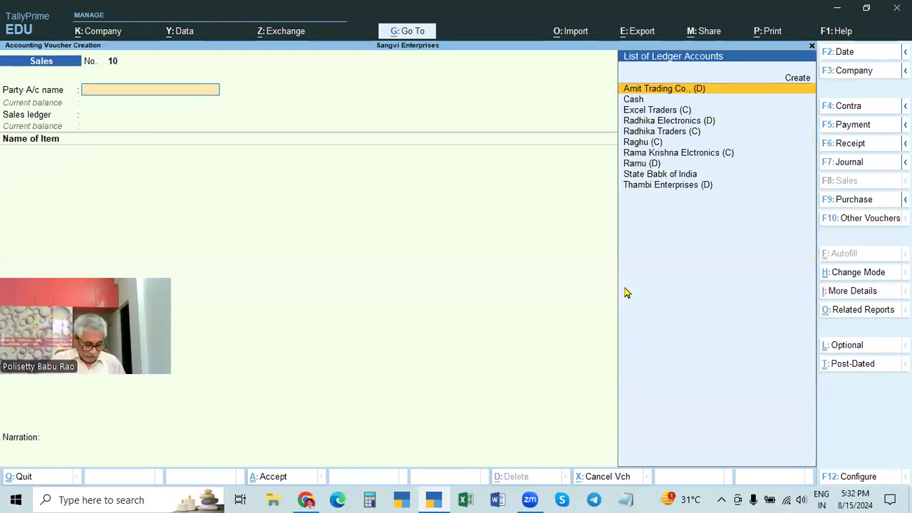
key("ctrl+F8")
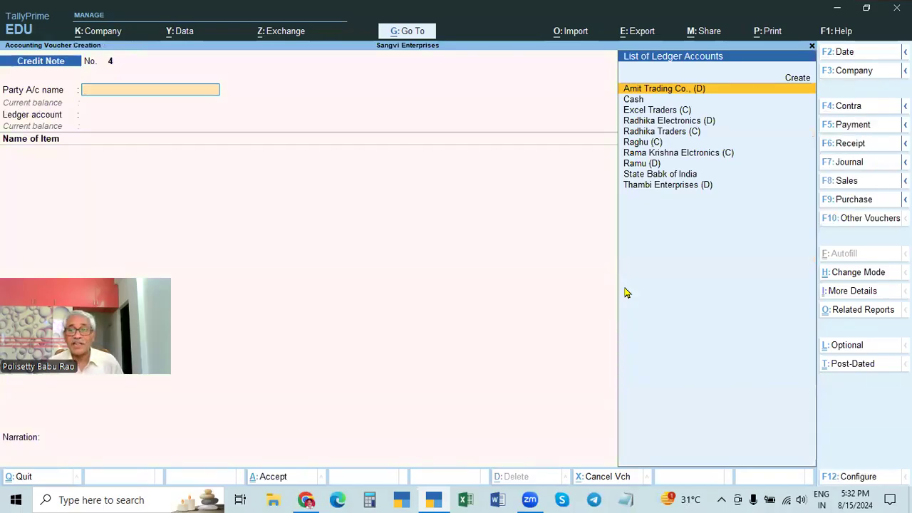
key("Down")
key("Down")
key("Down")
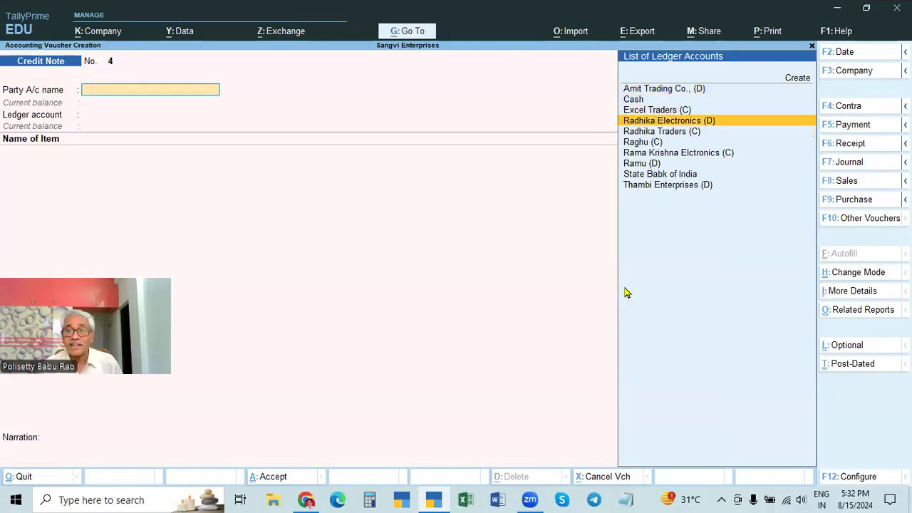
key("Return")
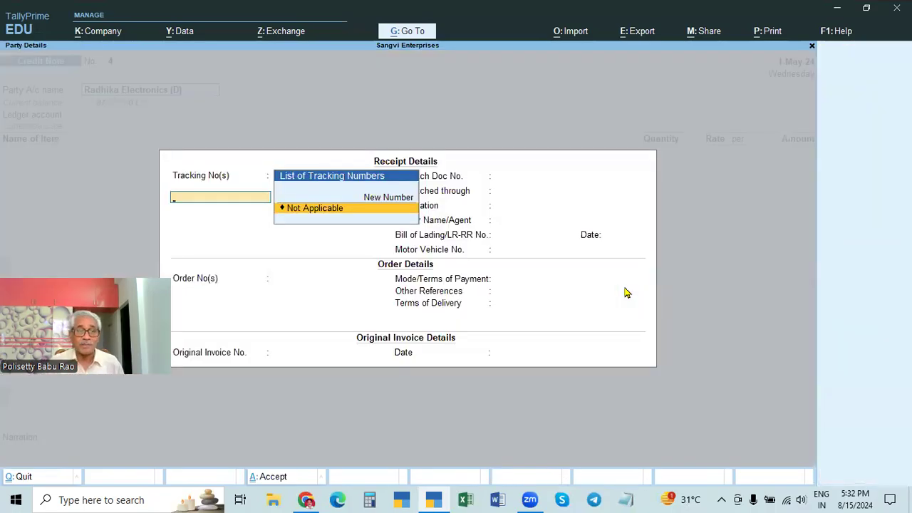
Fill in the receipt details with tracking Not Applicable, original invoice number 8 and invoice date 2-Apr-24
key("Return")
key("Return")
key("Return")
key("Return")
key("Return")
key("Return")
key("Return")
key("Return")
key("Return")
key("Return")
key("Return")
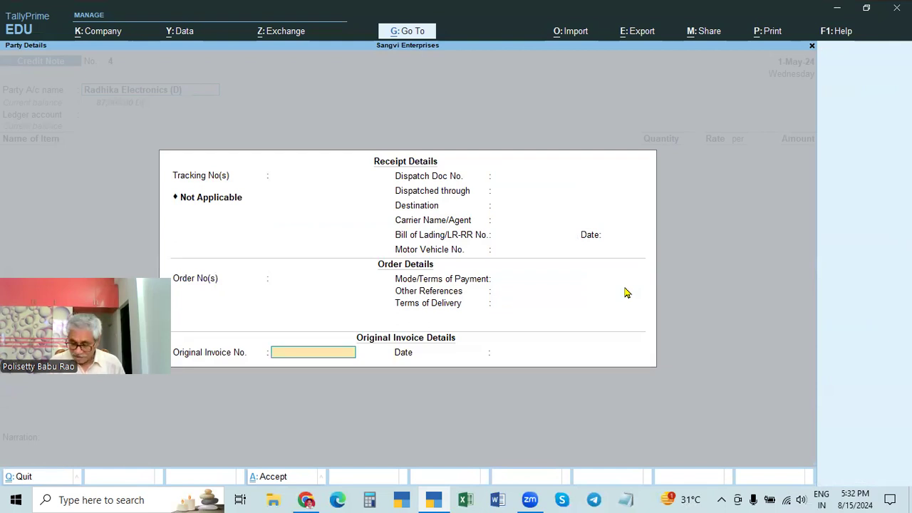
key("Return")
type("2.4")
key("Return")
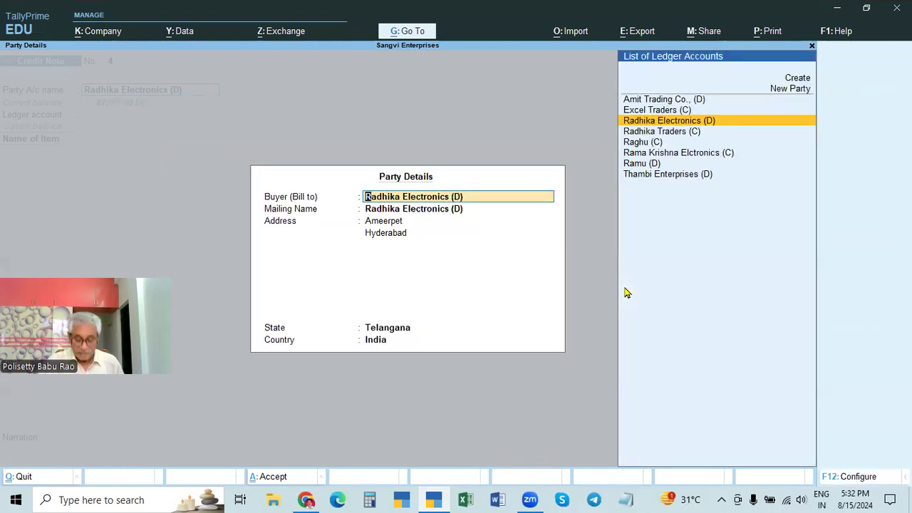
Recheck the receipt details and accept them together with the buyer details of Radhika Electronics (D)
key("ctrl+a")
key("Return")
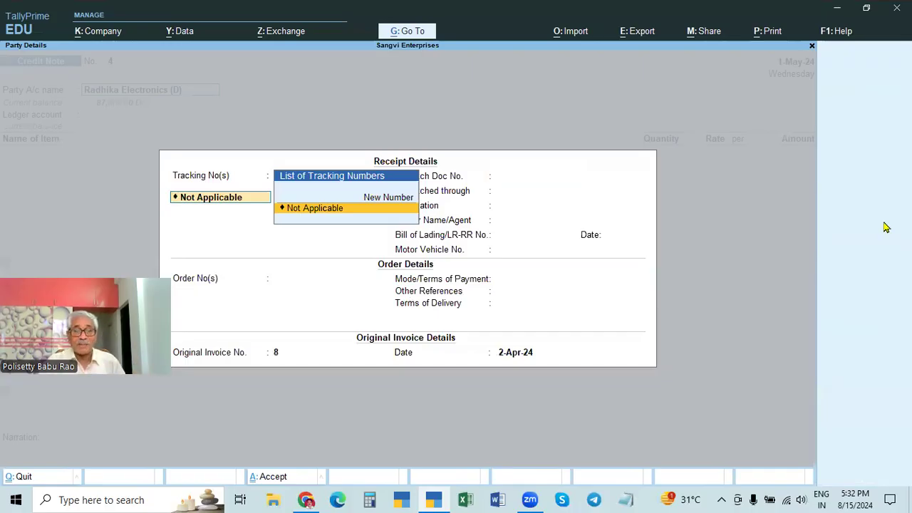
key("Return")
key("Return")
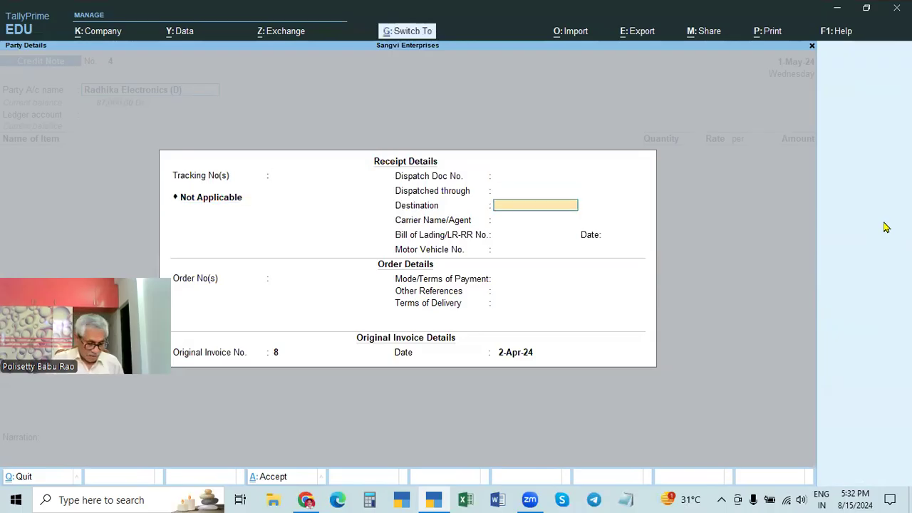
key("ctrl+a")
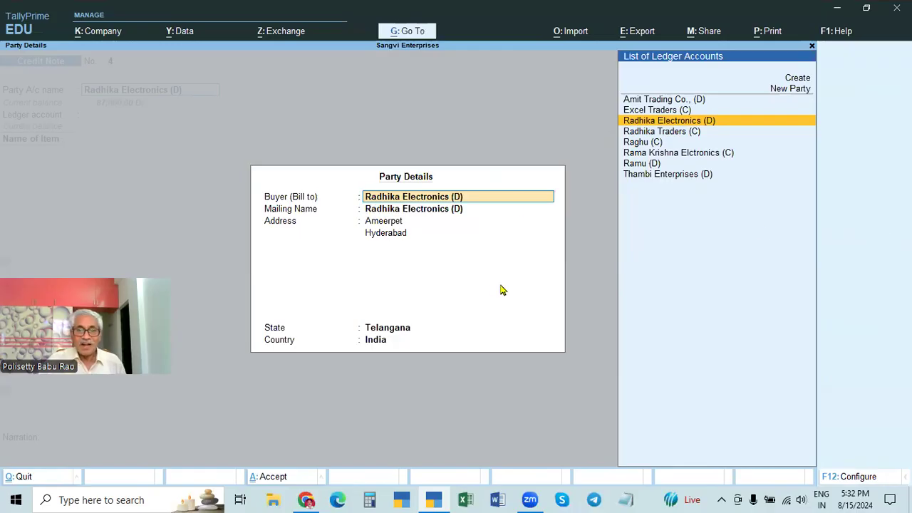
key("Return")
key("ctrl+a")
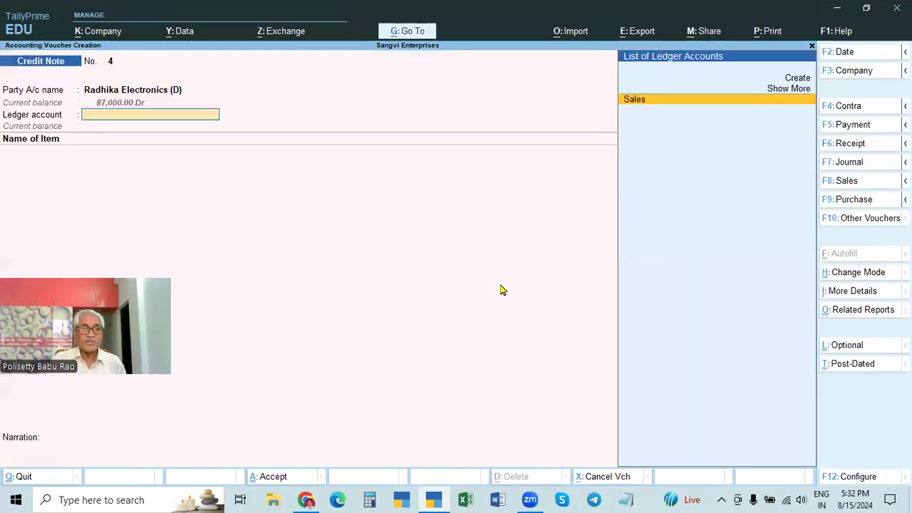
Start creating a ledger named Sales Returns from the credit note's ledger account field
key("alt+c")
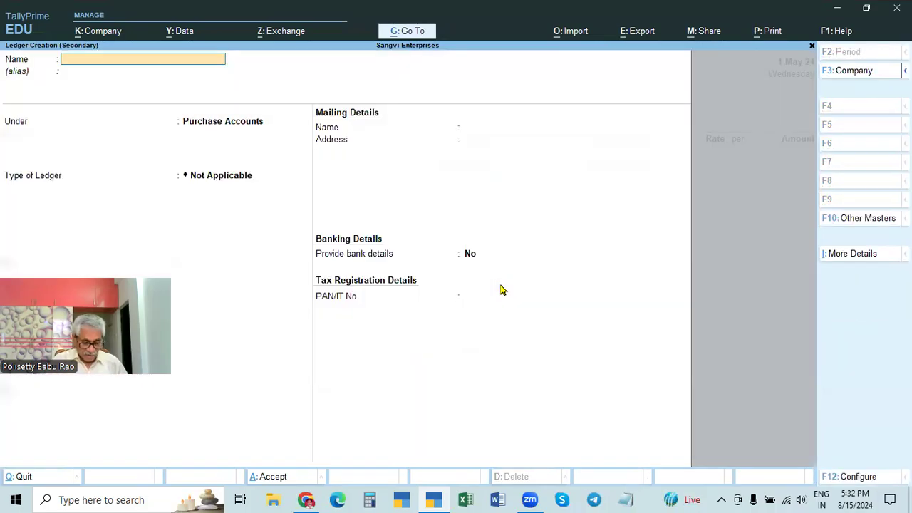
key("BackSpace")
key("BackSpace")
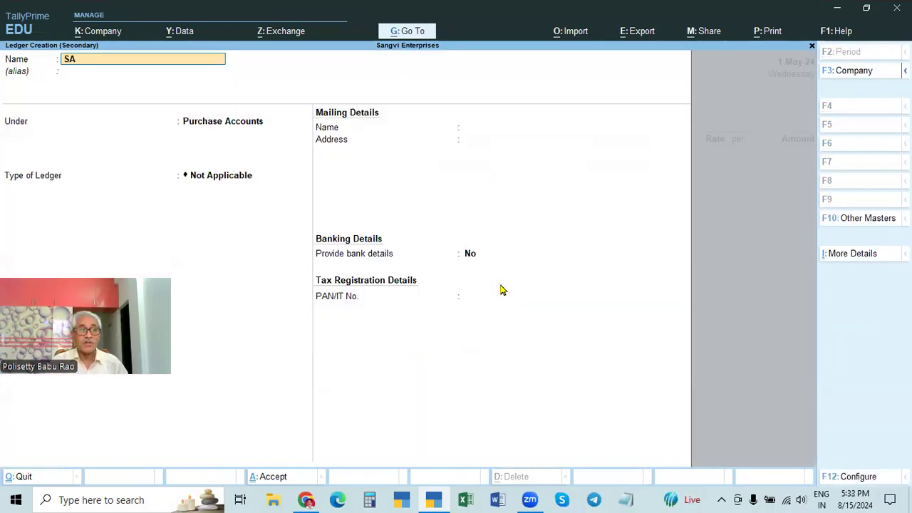
type("les 4re")
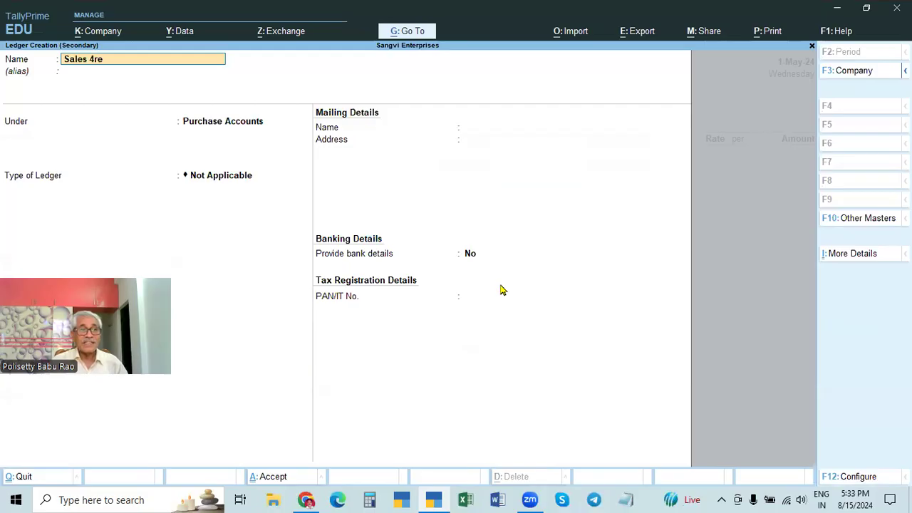
key("BackSpace")
key("BackSpace")
key("BackSpace")
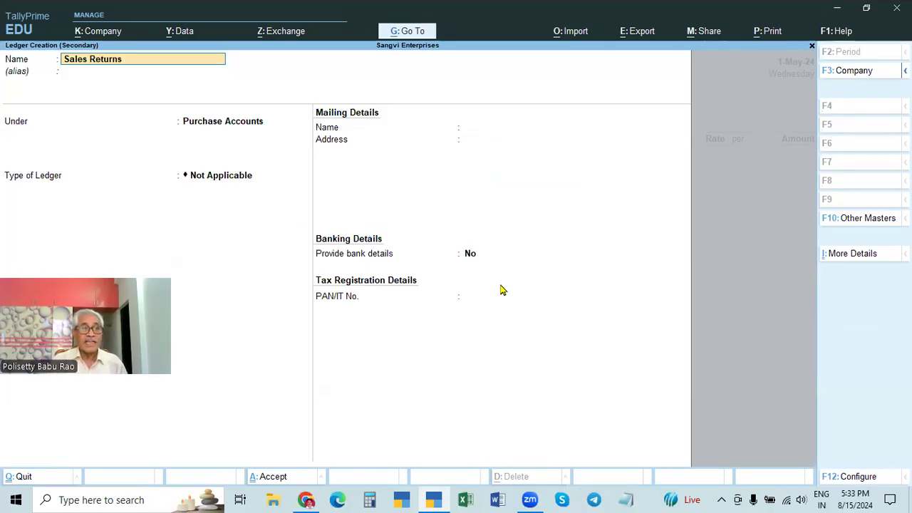
Place the new ledger under Sales Accounts with ledger type Not Applicable, and save it
key("Return")
type("Sal")
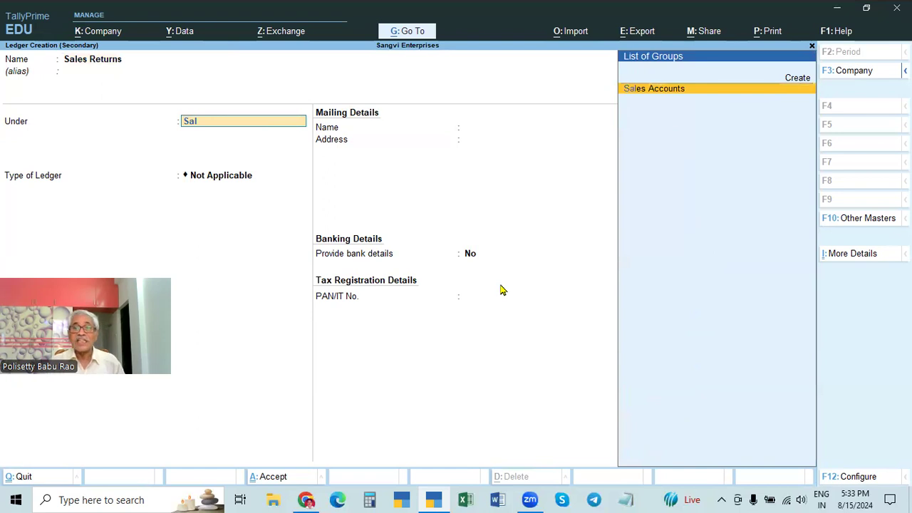
key("Return")
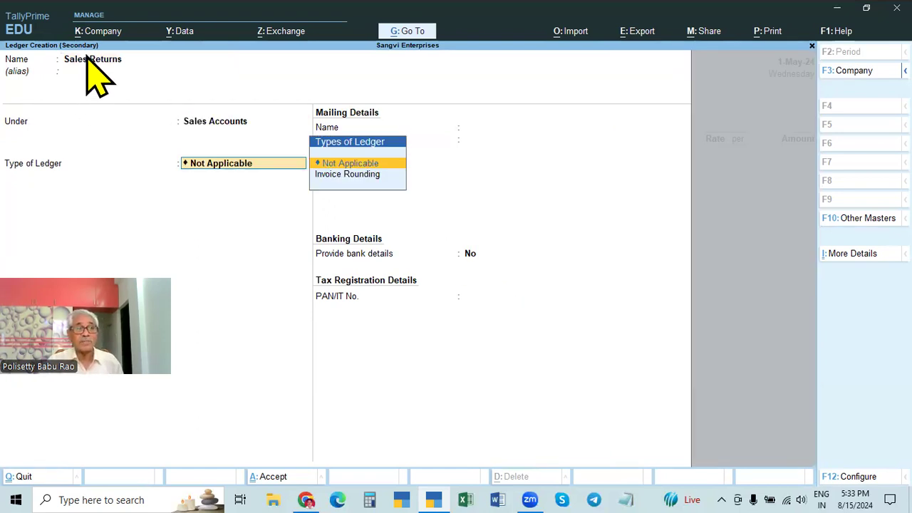
key("Return")
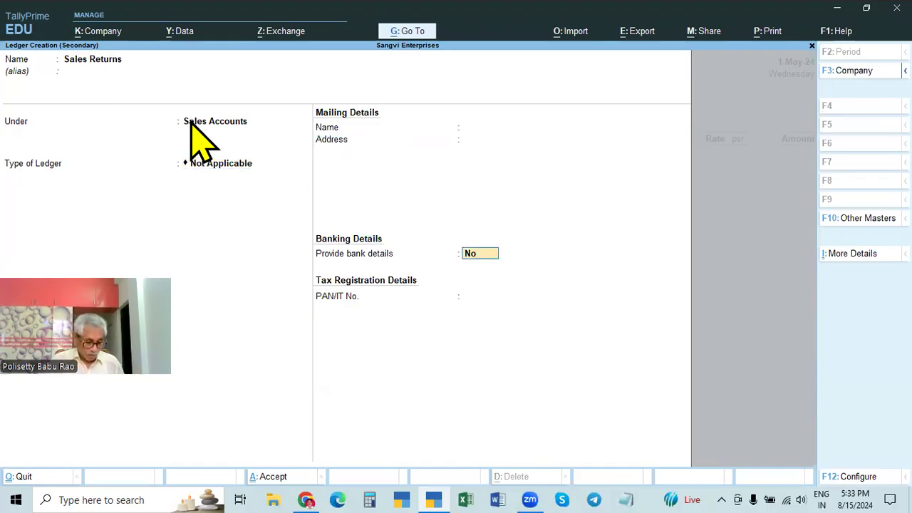
key("ctrl+a")
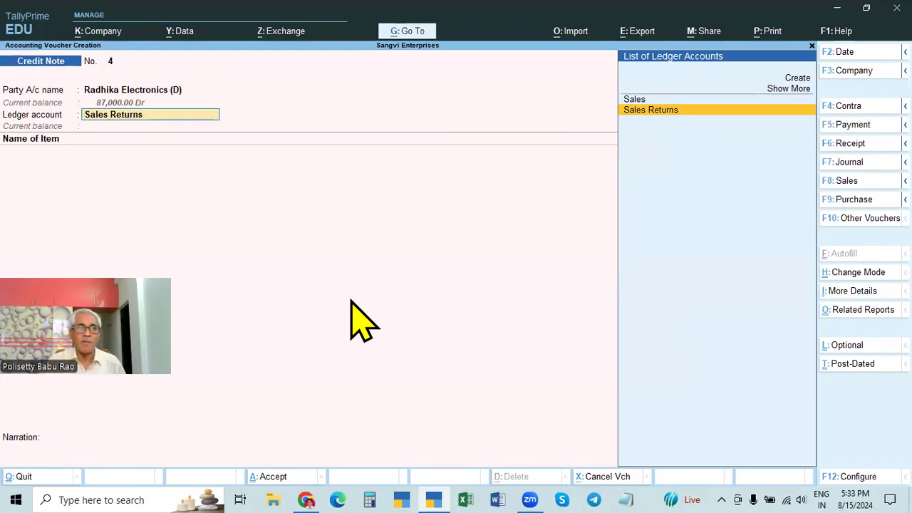
Use the Sales Returns ledger and add HP Keyboard with tracking Not Applicable, 1 PCS at a rate of 600
key("Return")
key("Down")
key("Down")
key("Down")
key("Down")
key("Down")
key("Return")
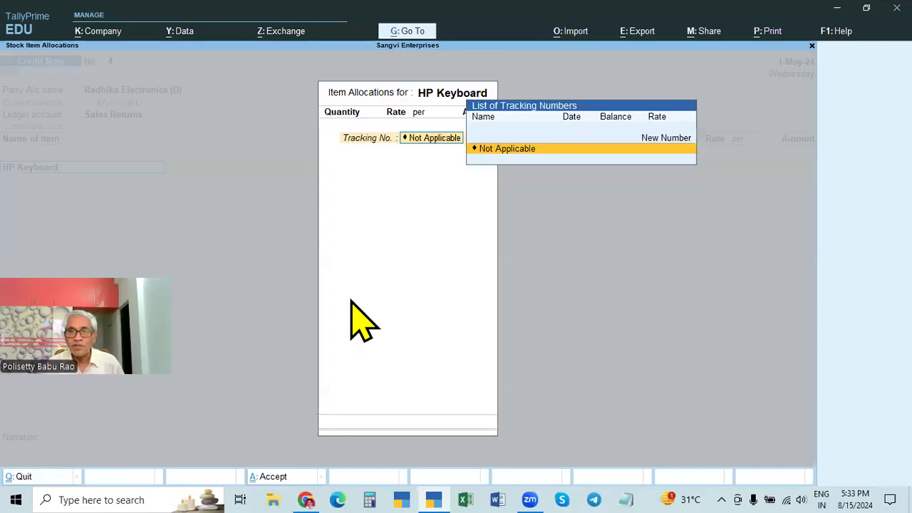
key("Return")
key("Return")
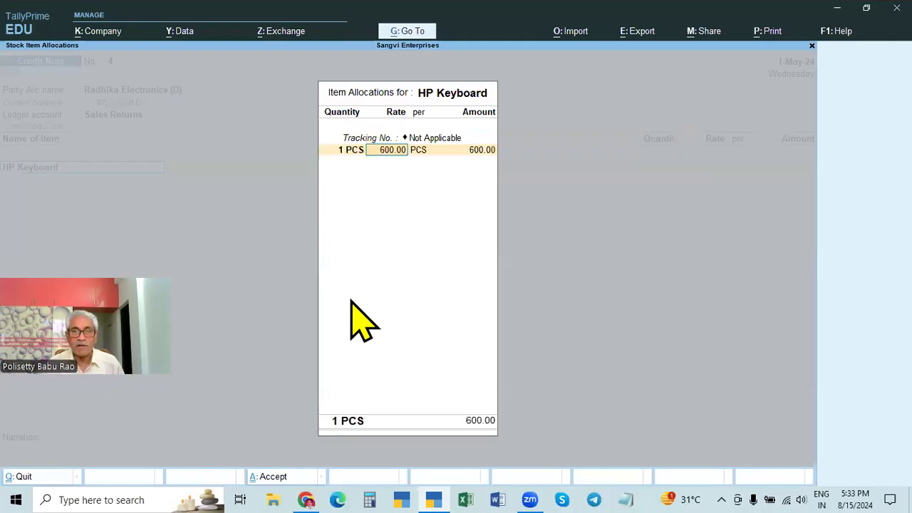
key("Return")
key("Return")
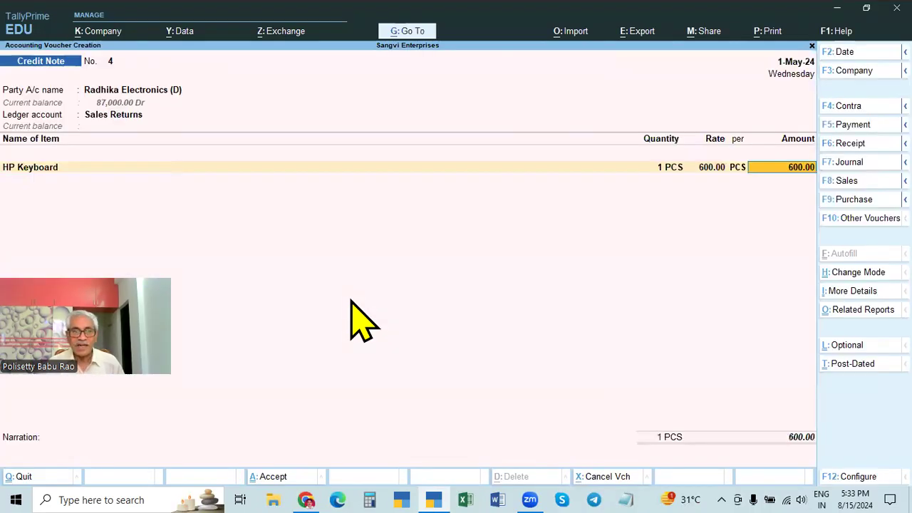
key("Return")
Add Sony TV 30" to the credit note with tracking Not Applicable, 1 PCS at a rate of 41,500
key("Down")
key("Down")
key("Down")
key("Down")
key("Down")
key("Down")
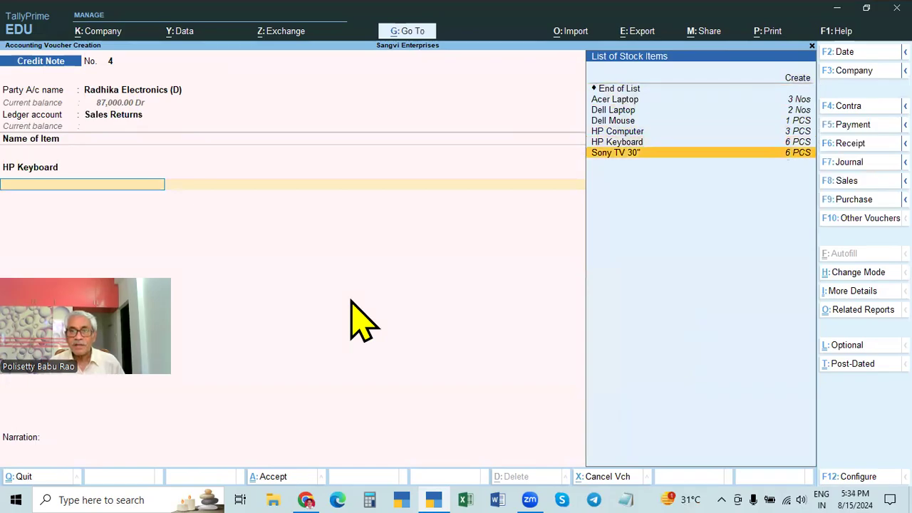
key("Return")
key("Return")
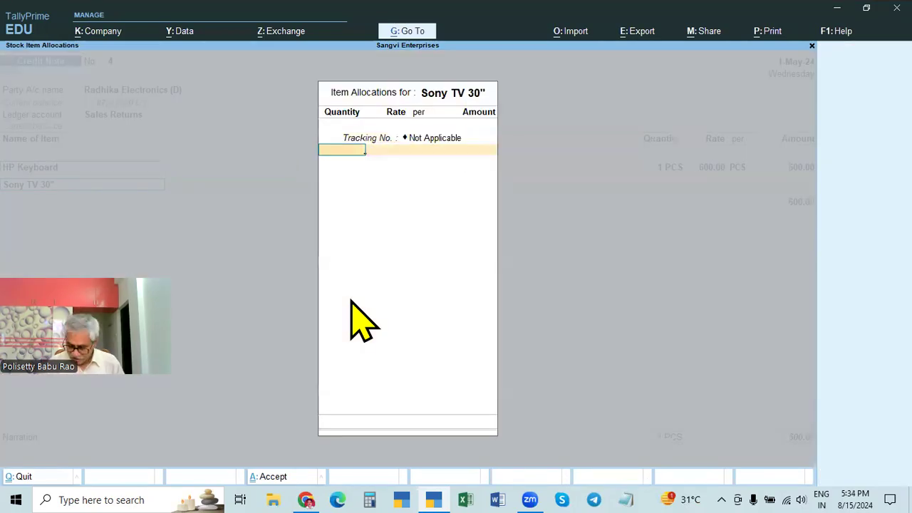
key("Return")
key("Return")
key("Return")
key("Return")
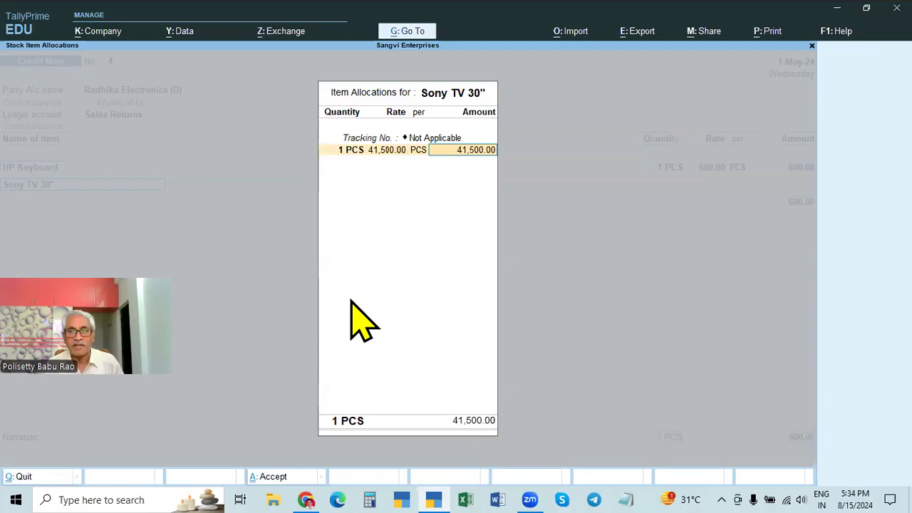
key("Return")
key("Return")
End the item list, leave the narration blank and save the credit note
key("Return")
key("Return")
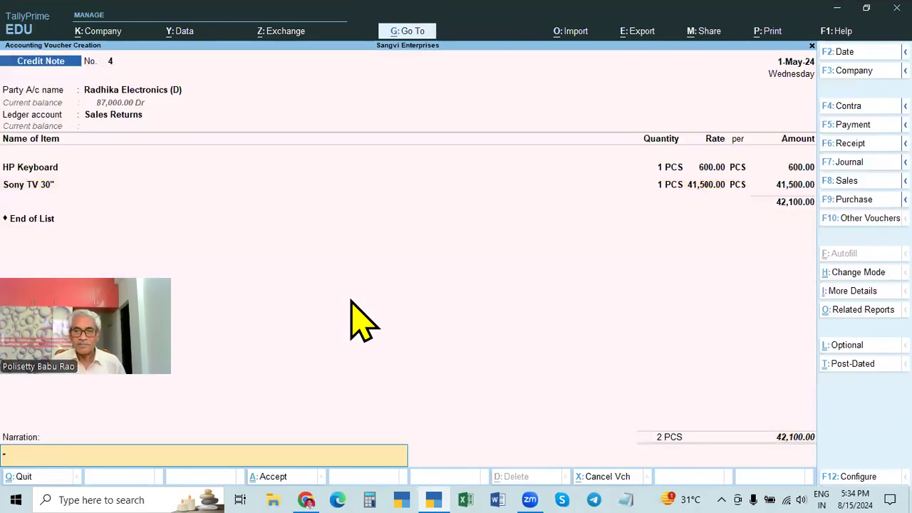
key("Return")
key("Return")
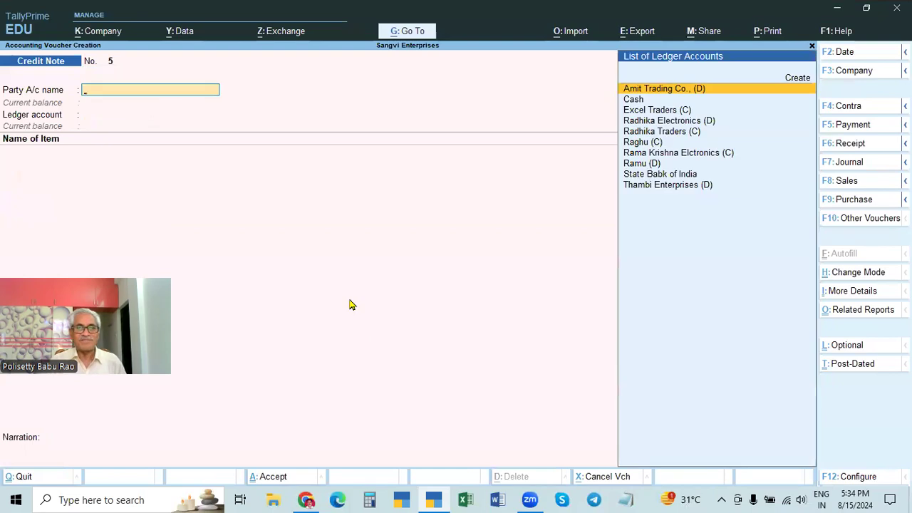
Leave voucher entry and view the Cash debit note of 1-May-24 from the Day Book
key("Escape")
key("Down")
key("Return")
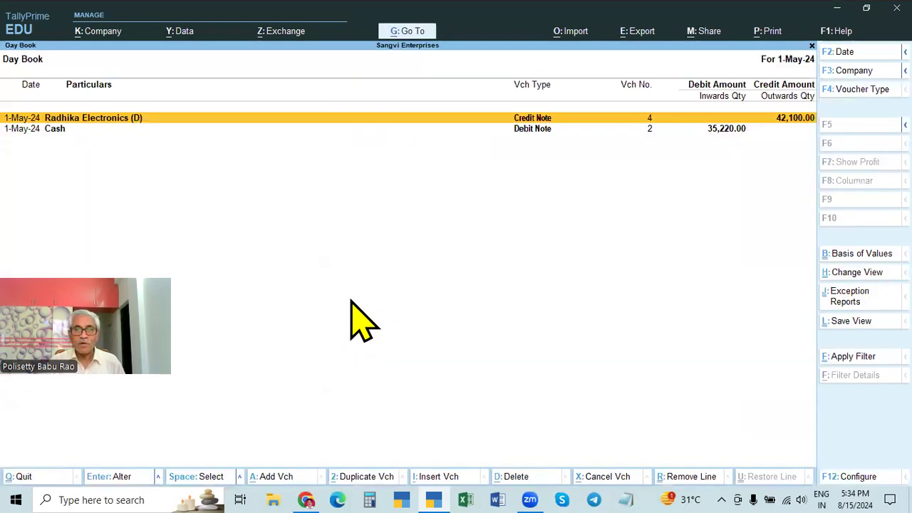
key("Down")
key("Up")
key("Down")
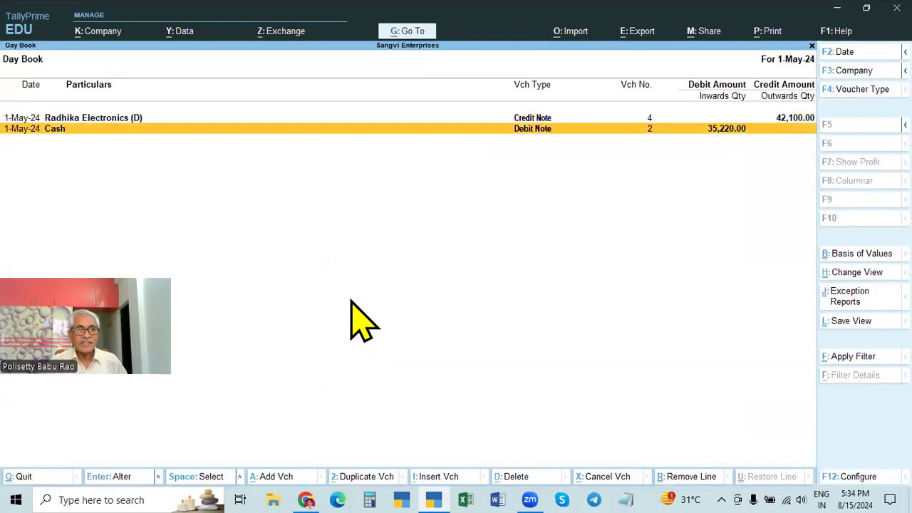
key("Return")
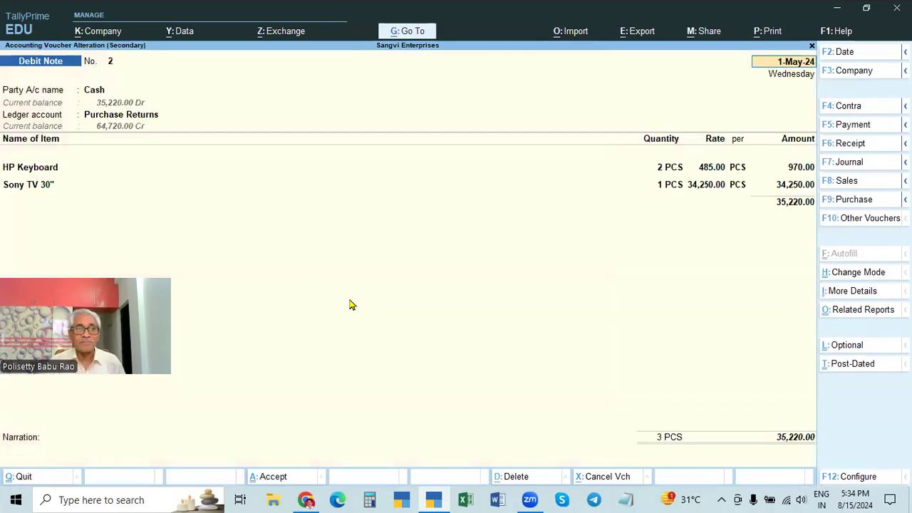
key("Escape")
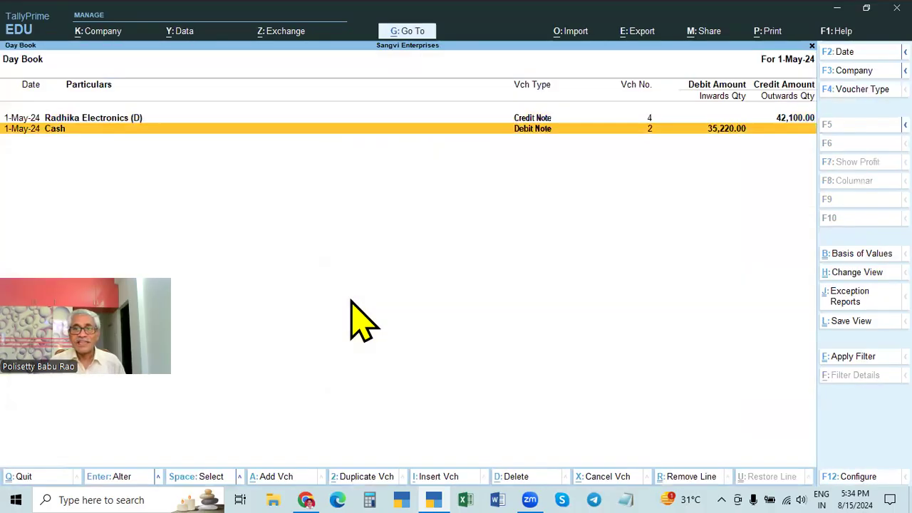
Check the Radhika Electronics (D) credit note in the Day Book and return to the Gateway of Tally
key("Up")
key("Return")
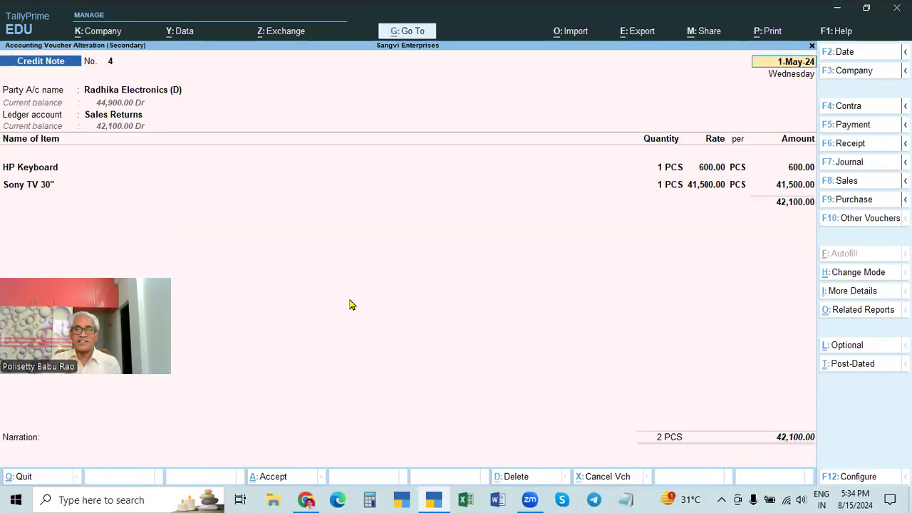
key("BackSpace")
key("Escape")
key("Escape")
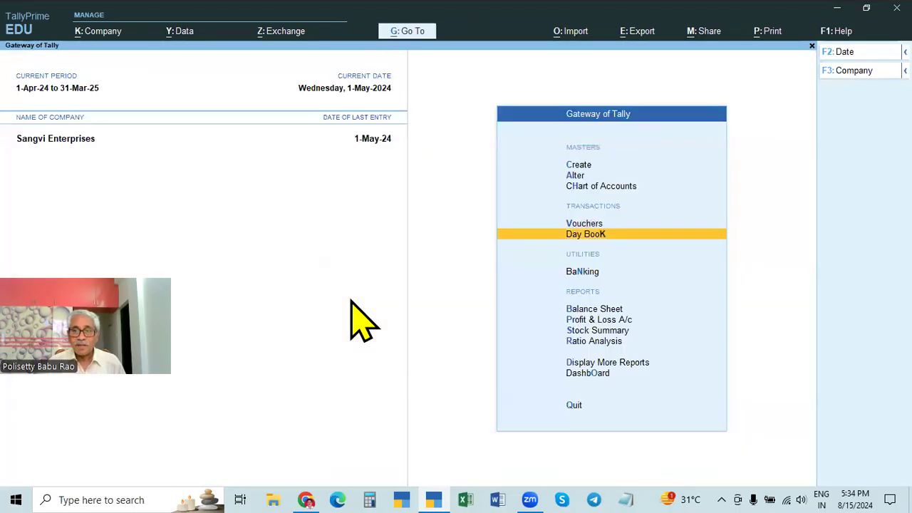
Show the Day Book for the period 1-Apr-24 to 1-May-24
key("Return")
key("F2")
key("BackSpace")
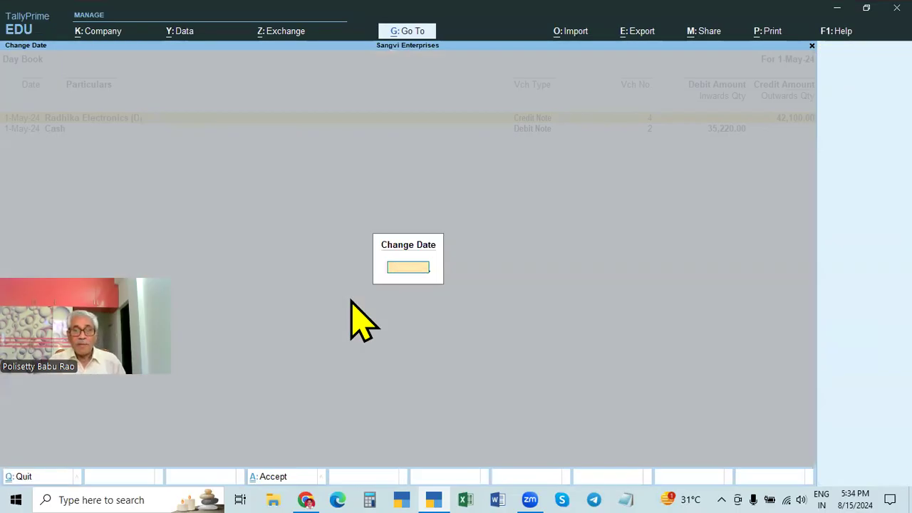
key("Return")
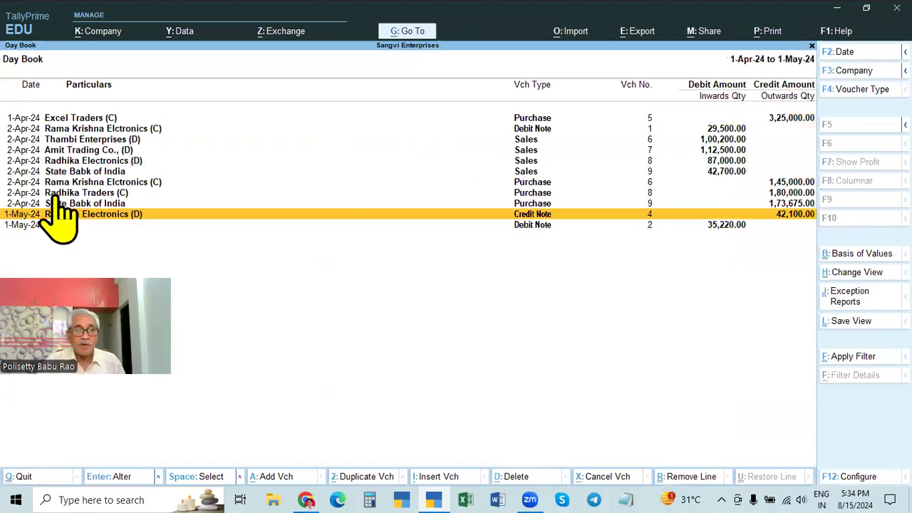
Examine the items and dispatch details of the State Babk of India sales voucher, and close it without saving changes
left_click(84, 150)
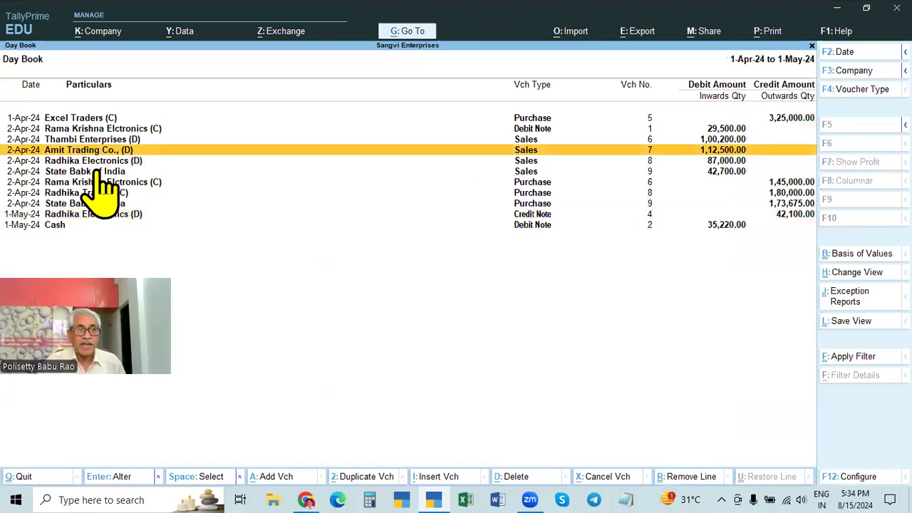
left_click(95, 173)
left_click(95, 173)
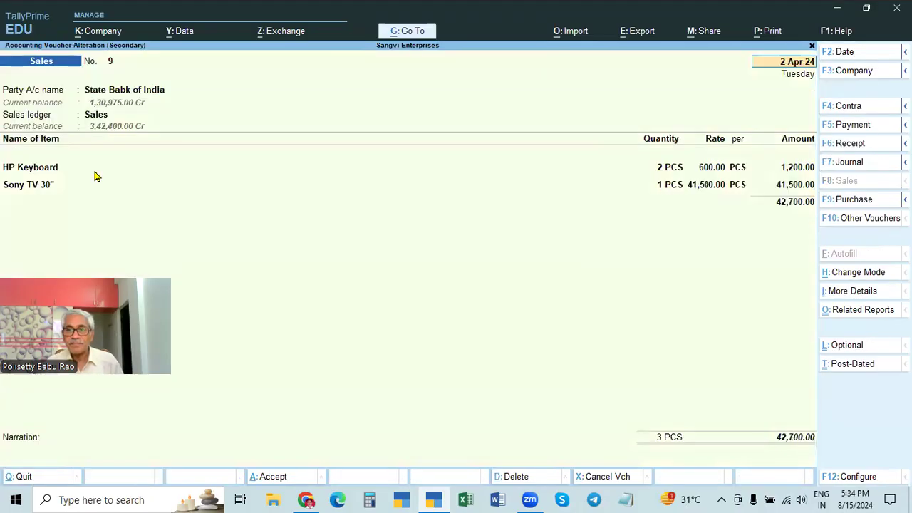
left_click(131, 93)
key("Return")
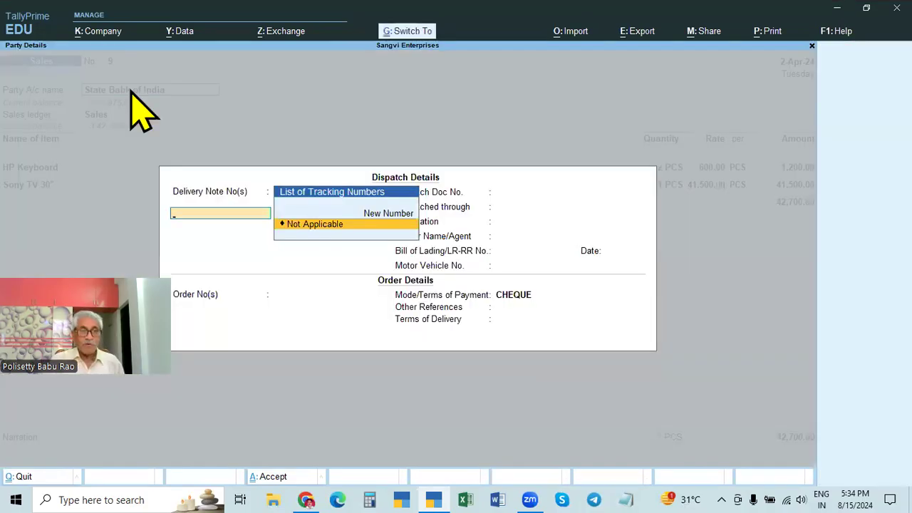
key("ctrl+a")
key("BackSpace")
key("Escape")
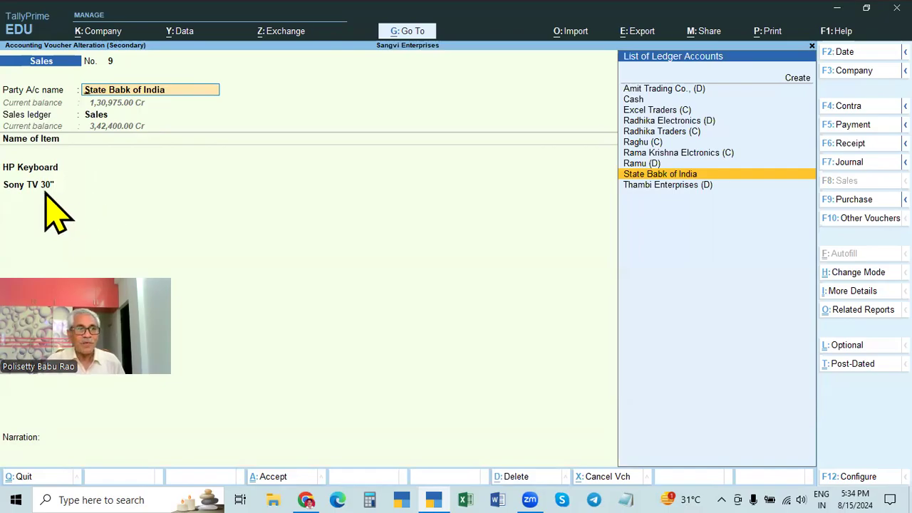
key("Escape")
key("Return")
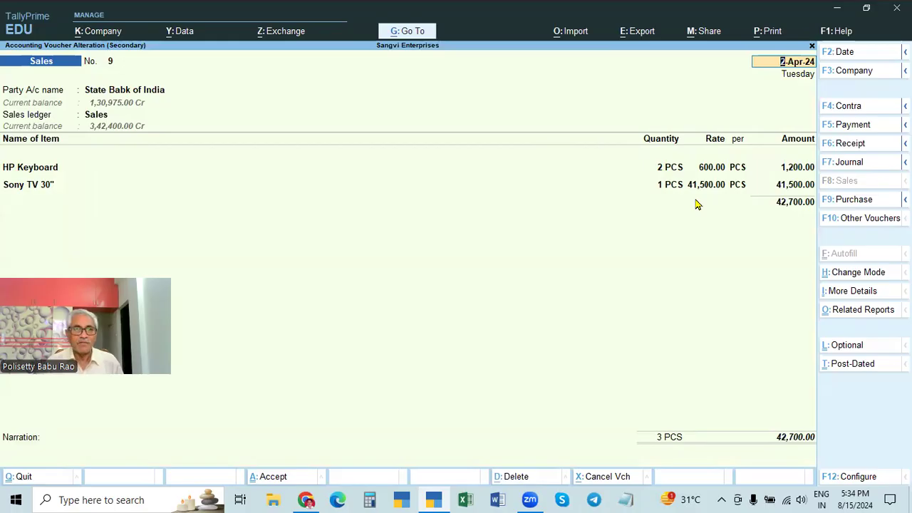
key("Escape")
key("y")
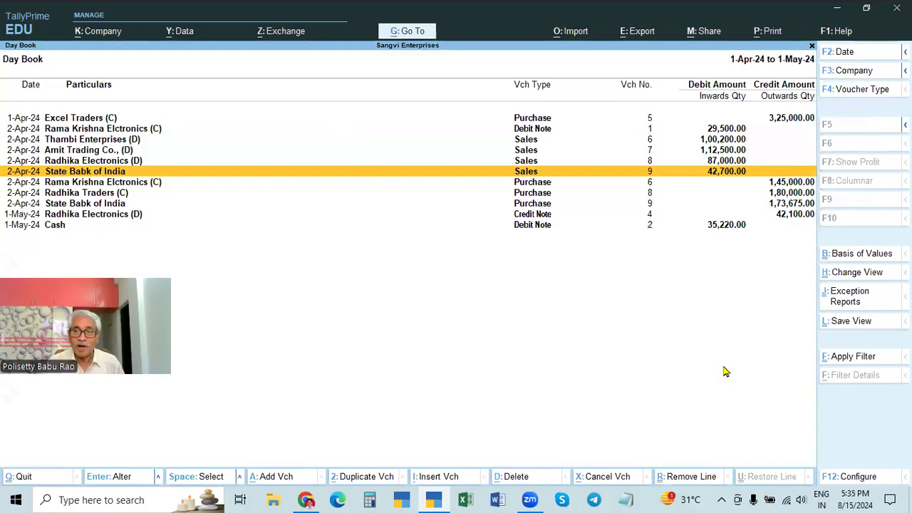
Reopen the State Babk of India sales voucher to check which buyer its party details name, and quit without saving
key("Return")
key("Return")
key("Return")
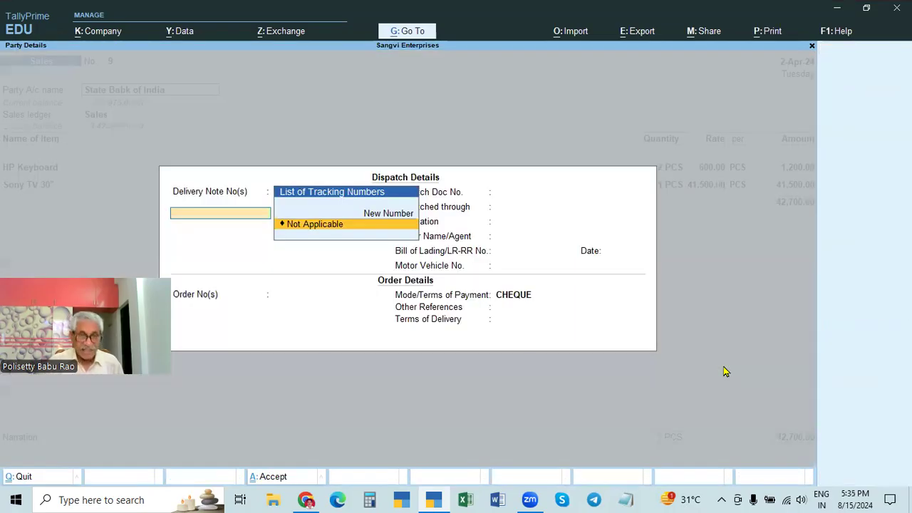
key("Escape")
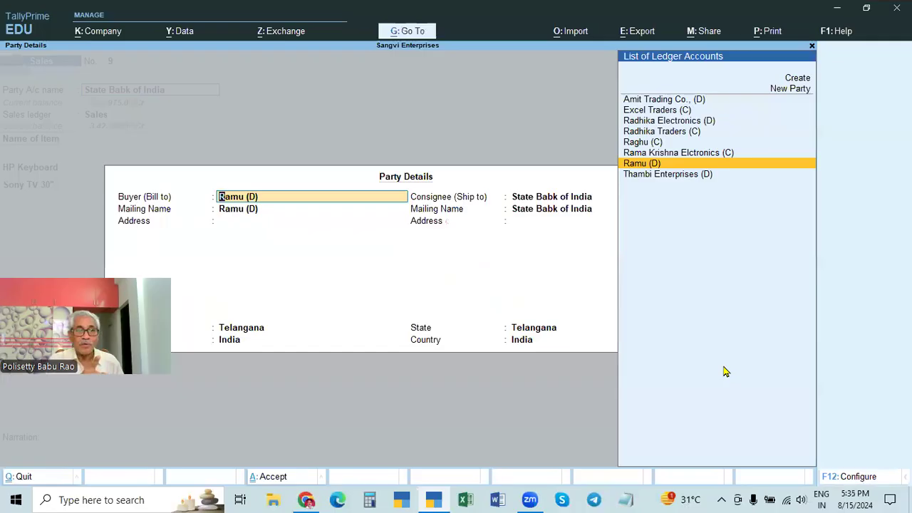
key("Escape")
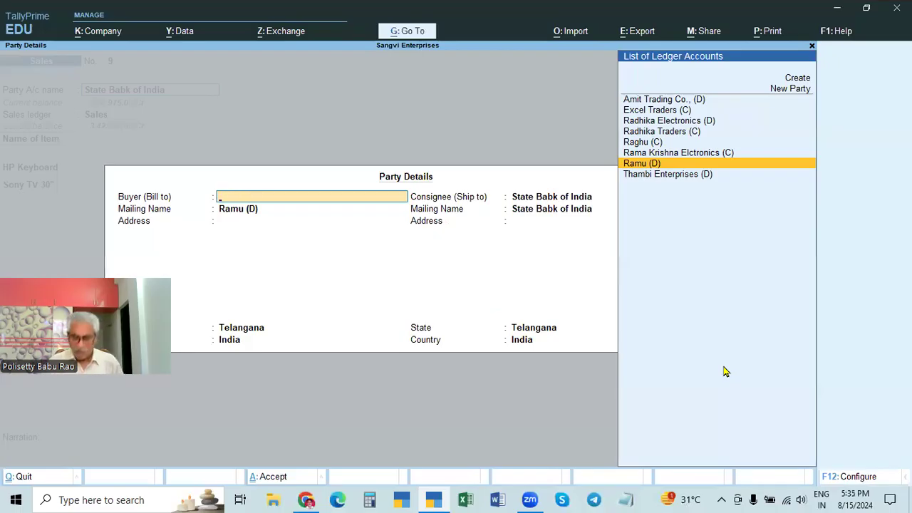
key("Escape")
key("Escape")
key("y")
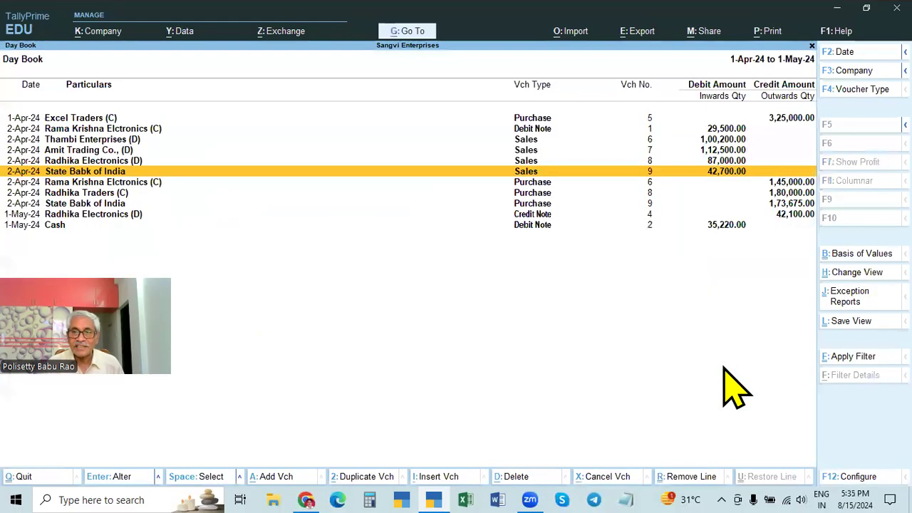
View the State Babk of India sales voucher once more and go back to the Gateway of Tally
key("Return")
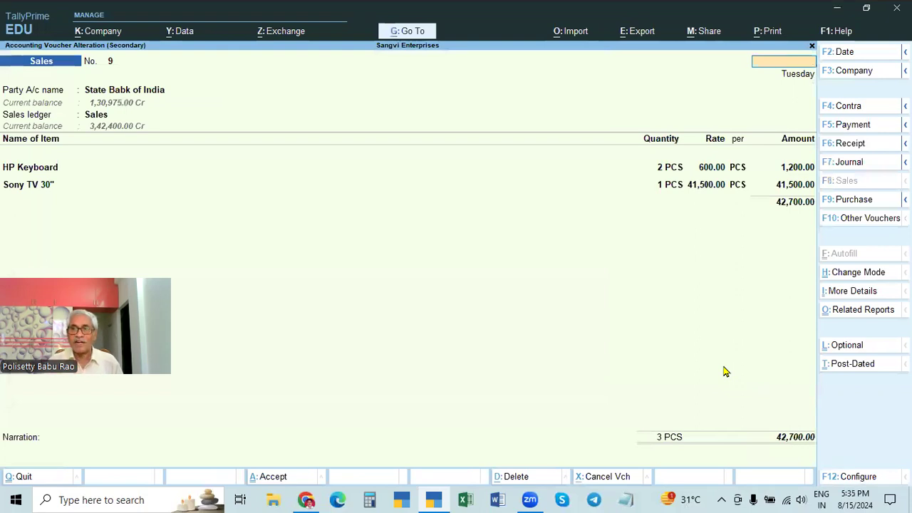
key("Escape")
key("y")
key("Escape")
key("Down")
key("Up")
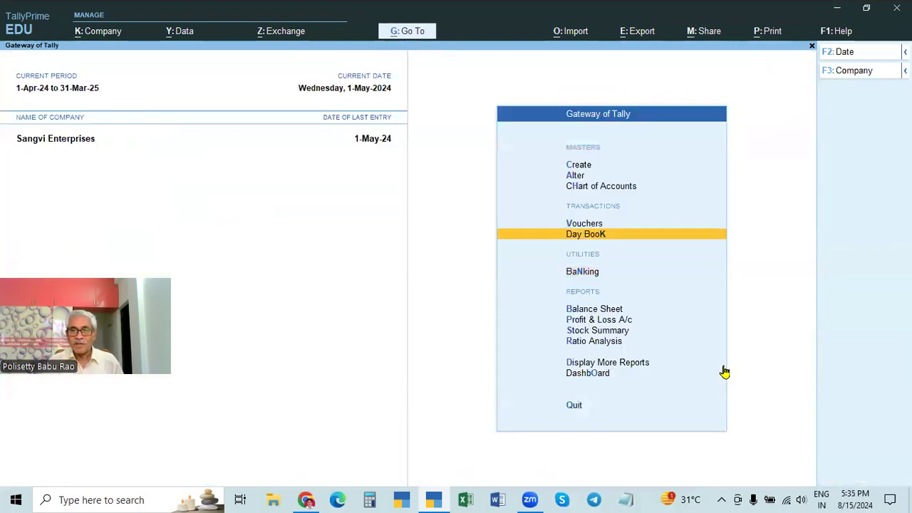
Open voucher entry with the date 1-May-24 and switch to a new credit note
key("Up")
key("Return")
key("F2")
type("1.5")
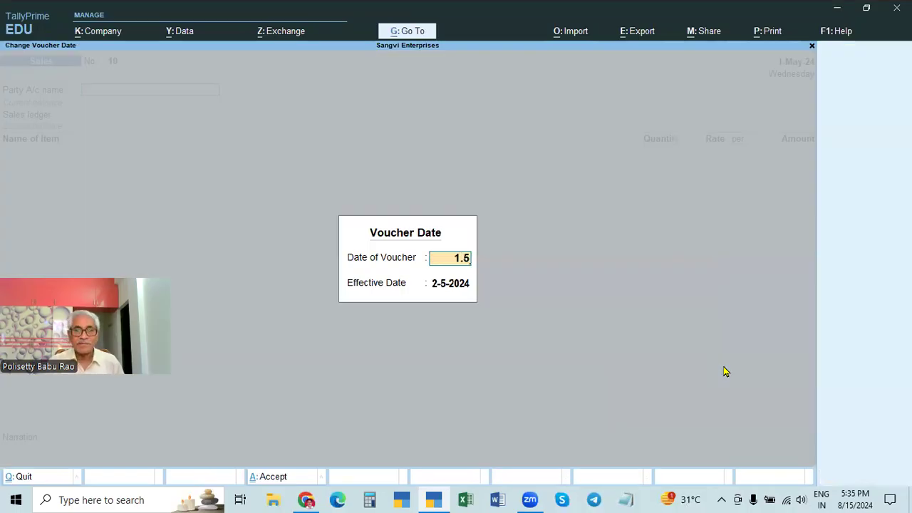
key("Return")
key("Return")
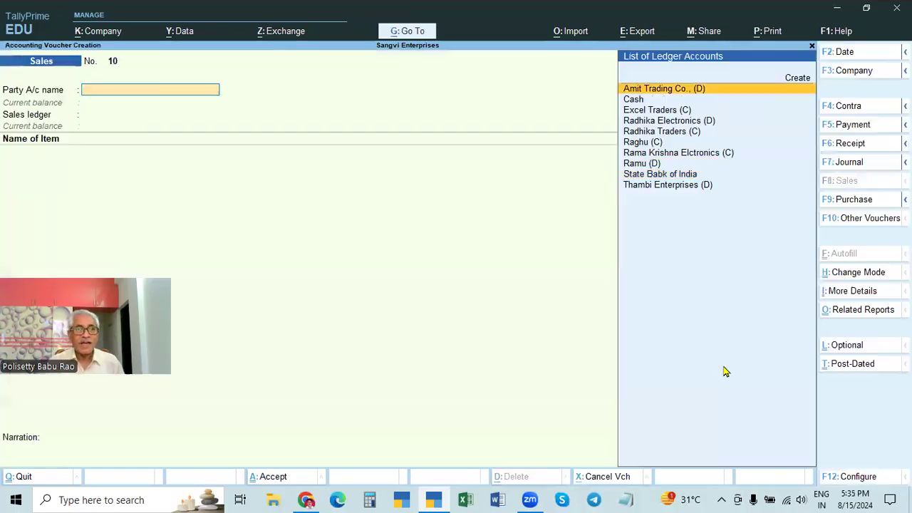
key("alt+F6")
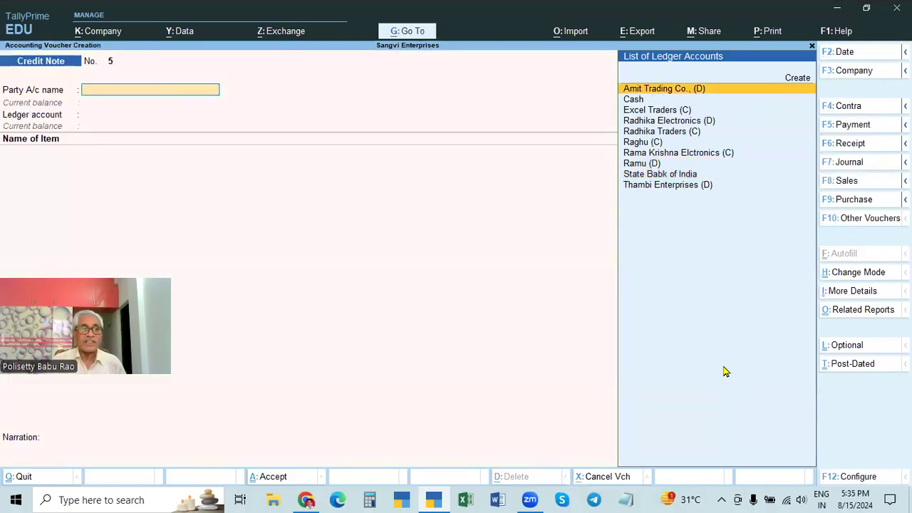
Look through the party ledgers for the credit note, enter Cash as the party and abandon the voucher
key("Down")
key("Down")
key("Down")
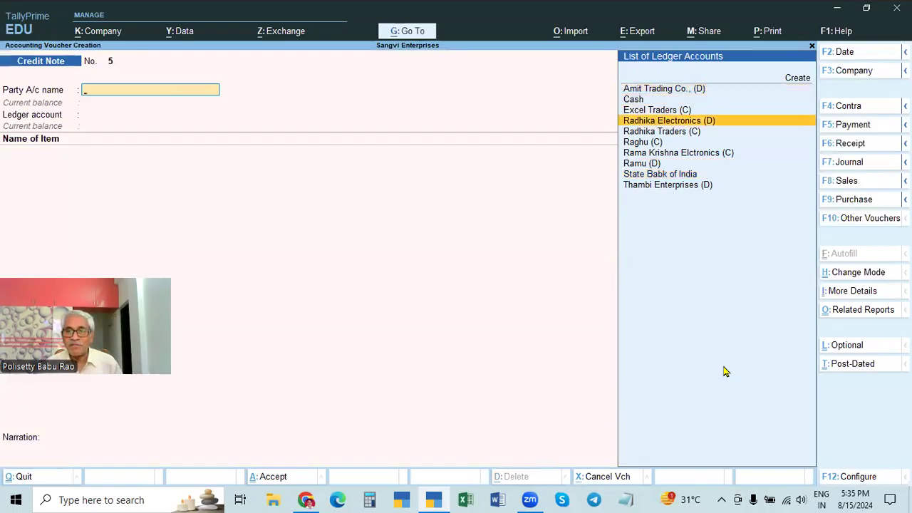
key("Down")
key("Down")
key("Down")
key("Down")
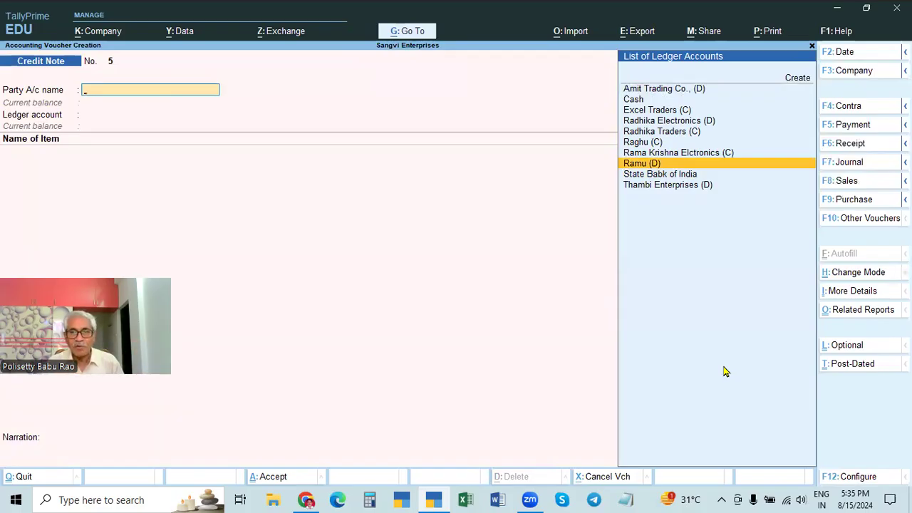
type("cash")
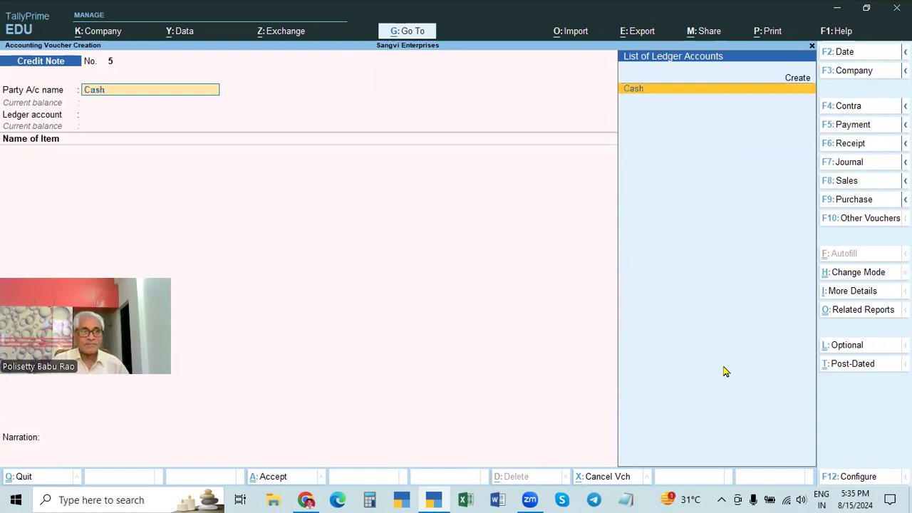
key("Escape")
key("Escape")
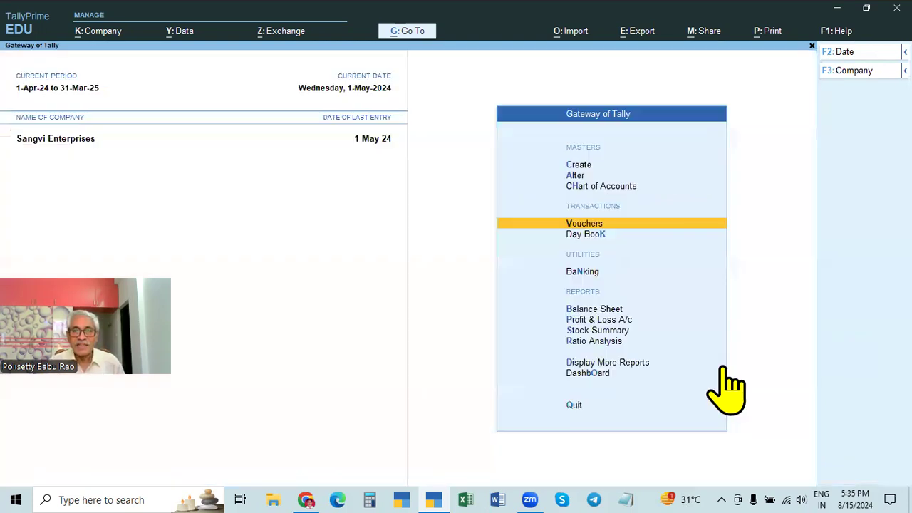
Open the Radhika Electronics (D) credit note from the Day Book to review it, and return to the Gateway of Tally
key("Down")
key("Return")
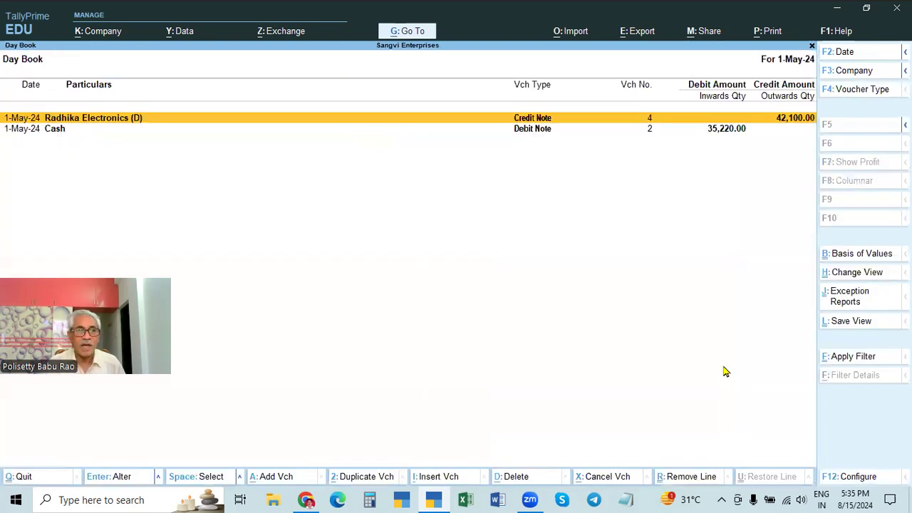
key("Return")
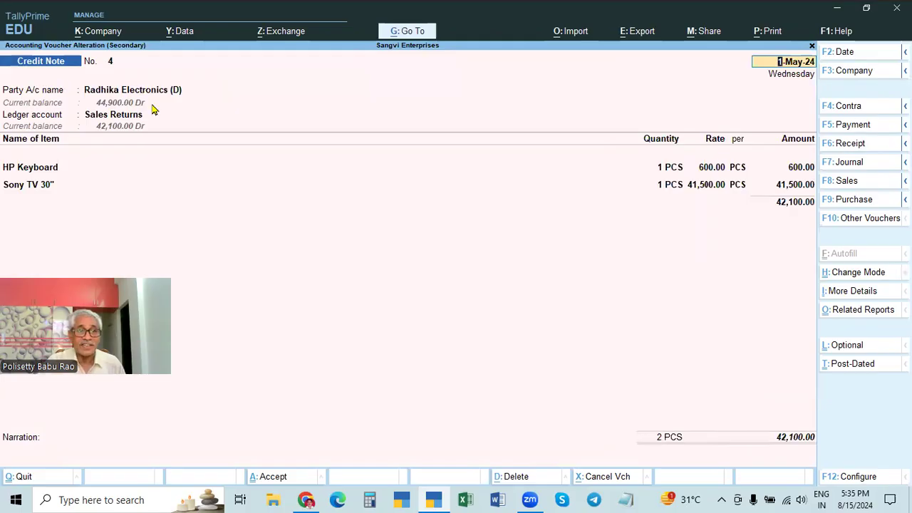
key("BackSpace")
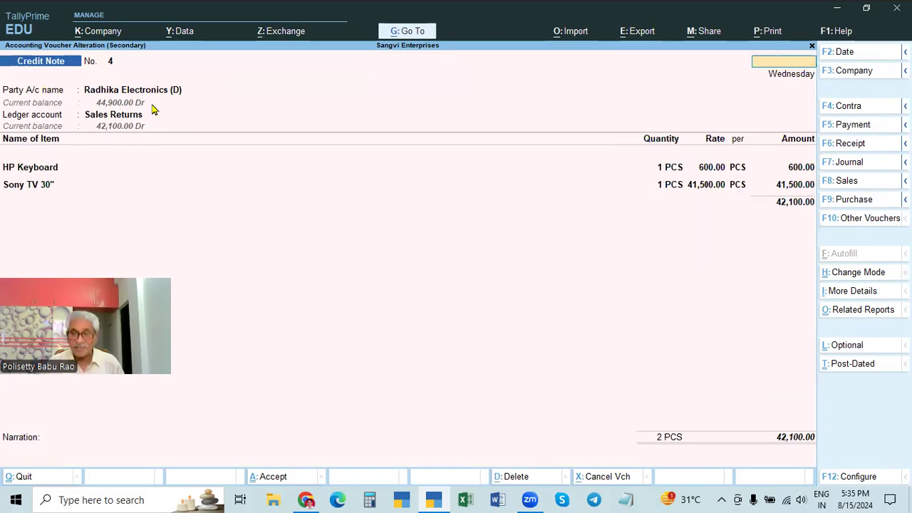
key("Escape")
key("Escape")
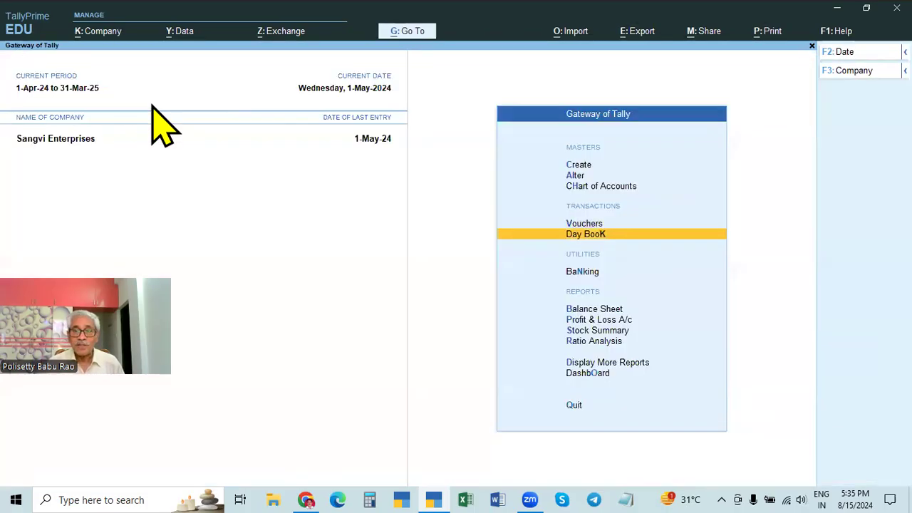
Start a new credit note with Cash as the party account
key("v")
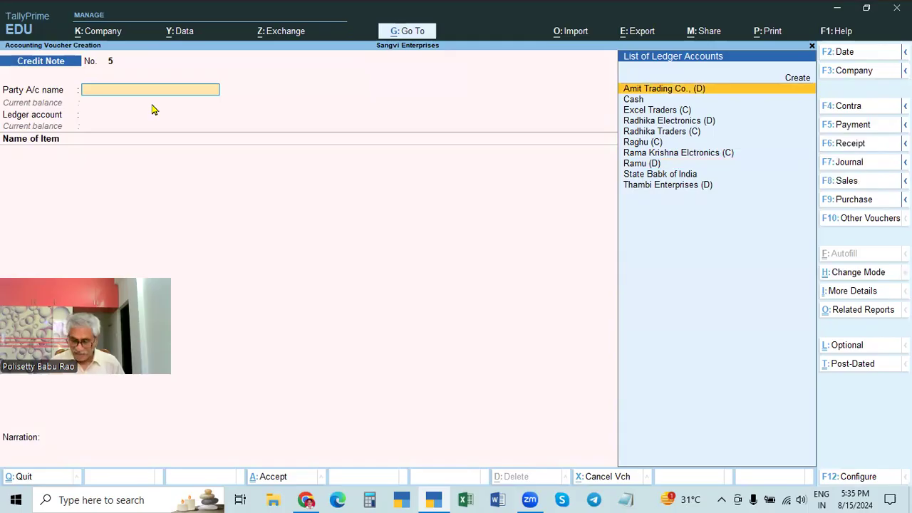
key("Down")
key("Return")
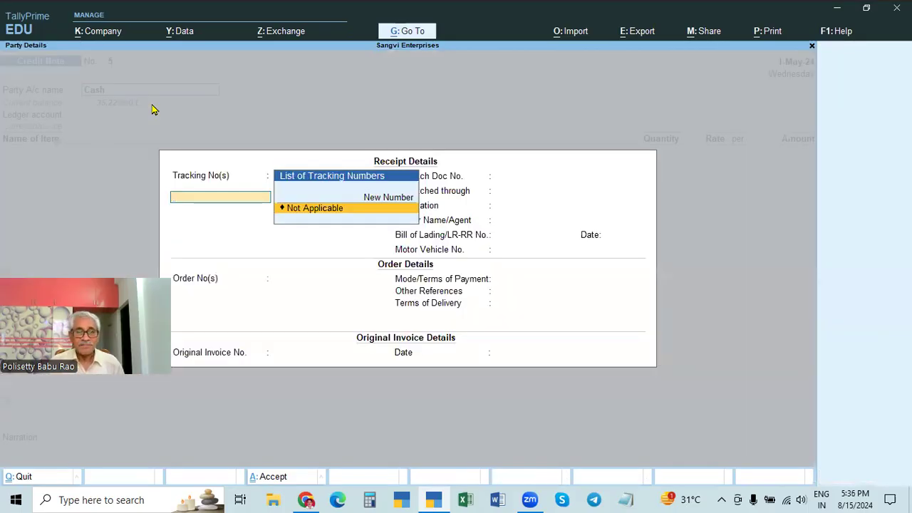
Keep the credit note's tracking number as Not Applicable and set its mode/terms of payment to CASH
key("Return")
key("Return")
key("Return")
key("Return")
key("Return")
key("Return")
key("Return")
key("Return")
key("Return")
type("Cash")
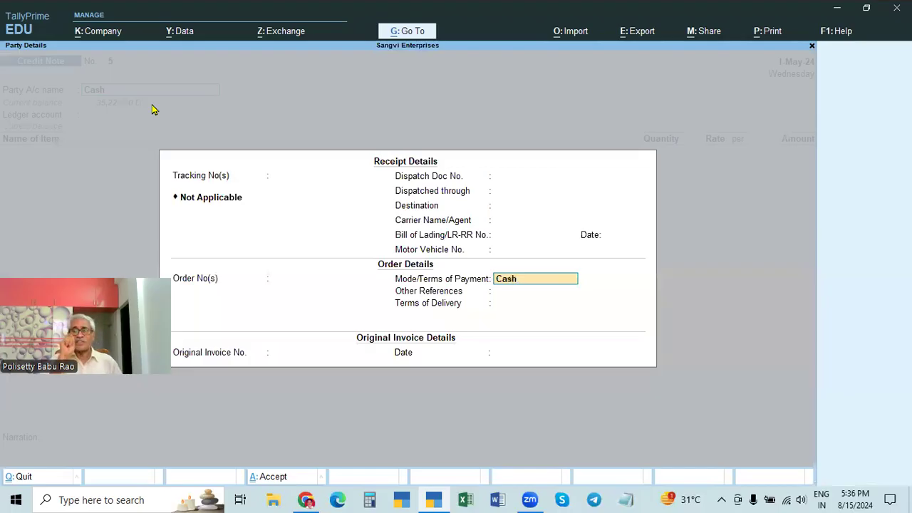
key("BackSpace")
key("BackSpace")
key("BackSpace")
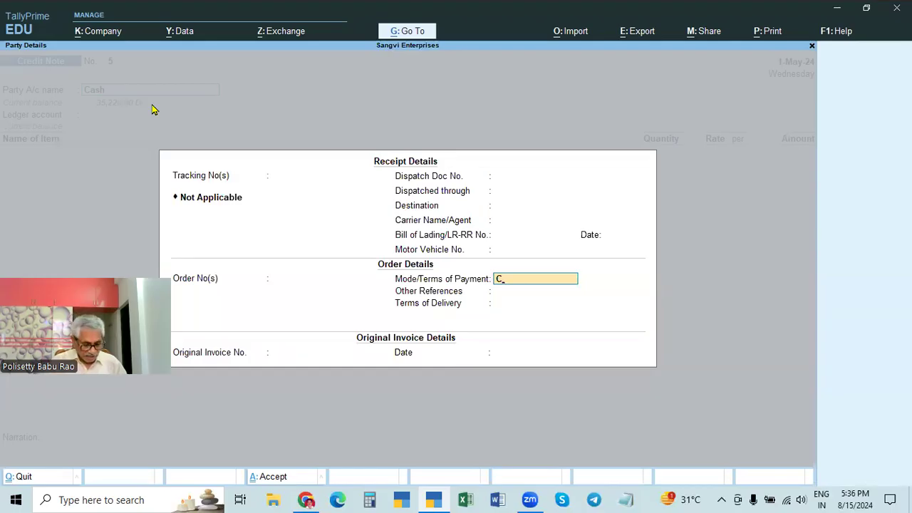
type("ASH")
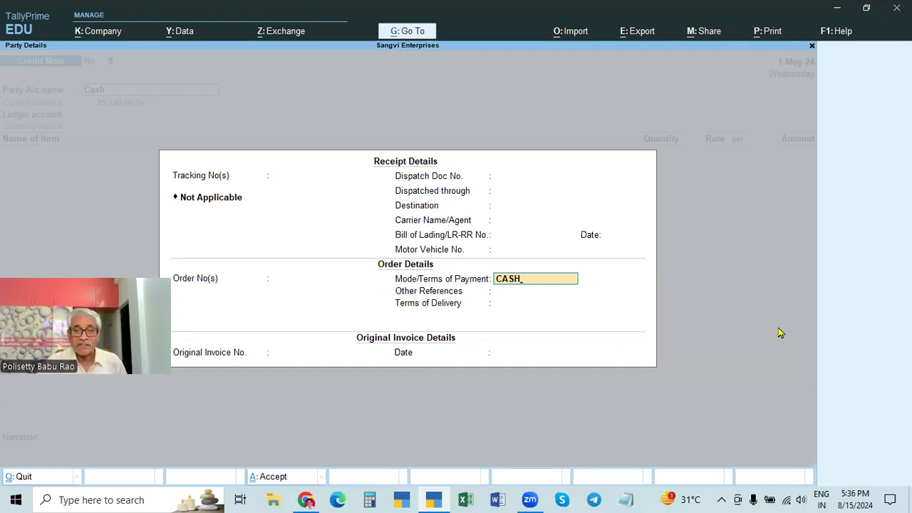
key("Return")
key("Return")
key("Return")
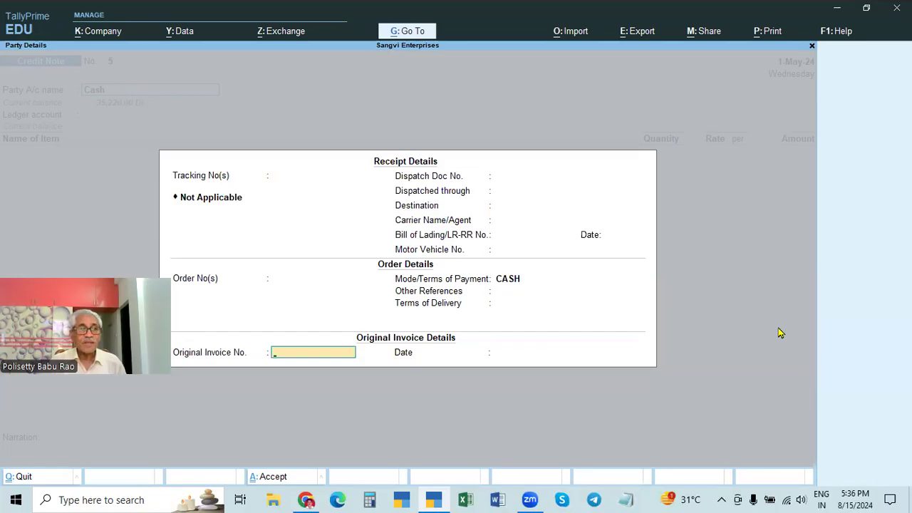
Enter 9 as the original invoice number and 2-Apr-24 as the original invoice date
type("9")
key("Return")
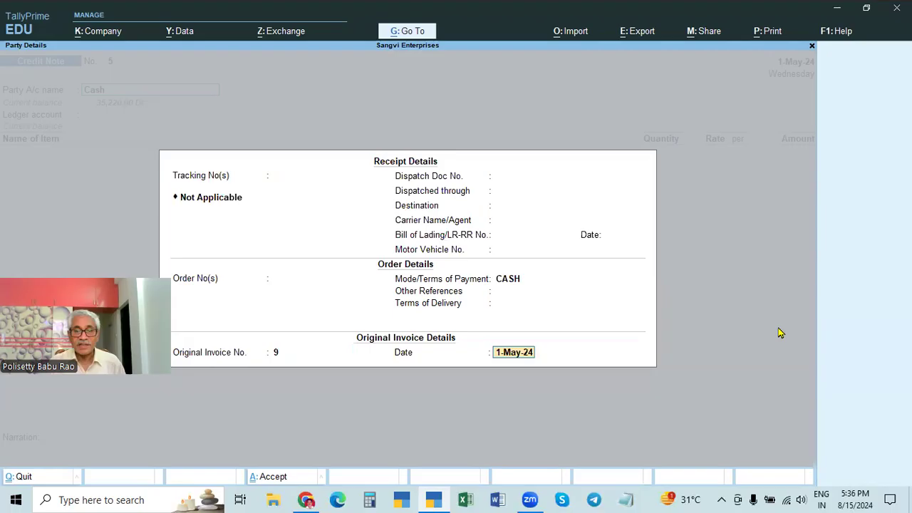
type("2-4")
key("Return")
Set the buyer in the party details to the individual debtor's ledger listed just above Thambi Enterprises (D), and accept the details
key("Down")
key("Down")
key("Down")
key("Down")
key("Down")
key("Down")
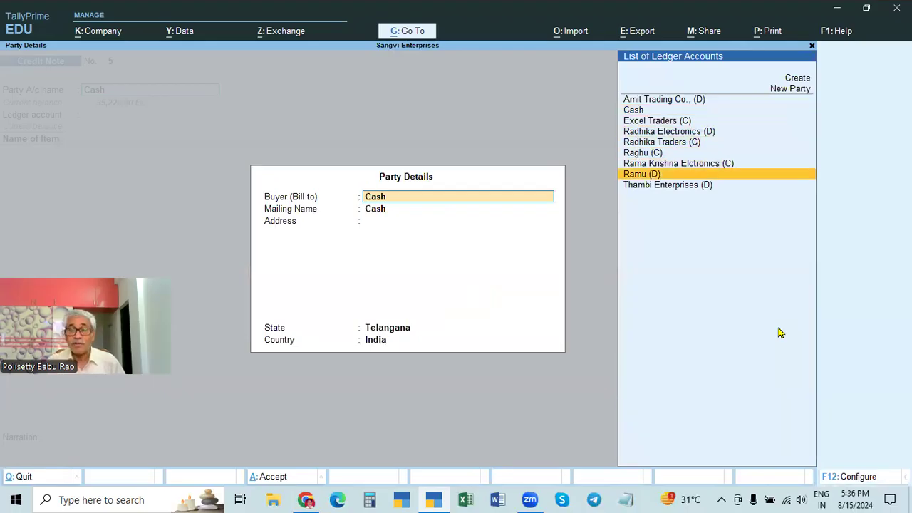
key("Return")
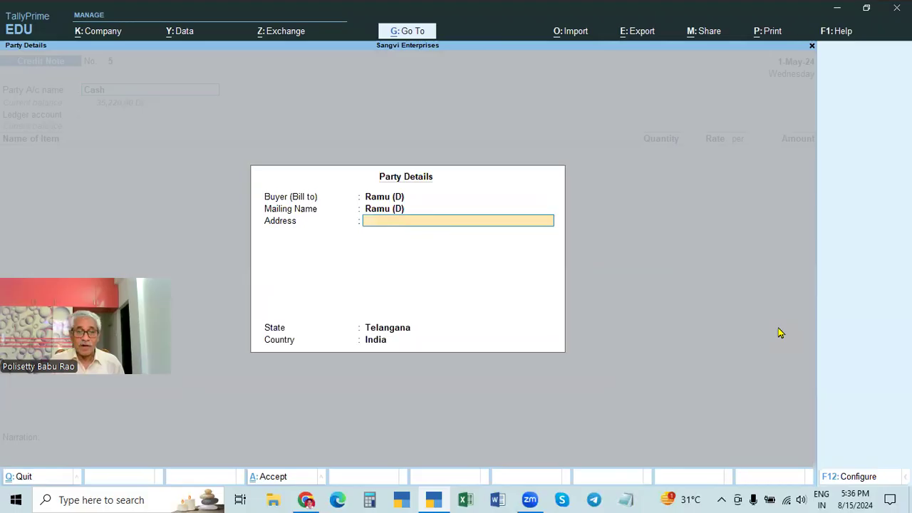
key("ctrl+a")
Choose Sales Returns as the ledger account and add 1 PCS of HP Keyboard at a rate of 600.00
key("Down")
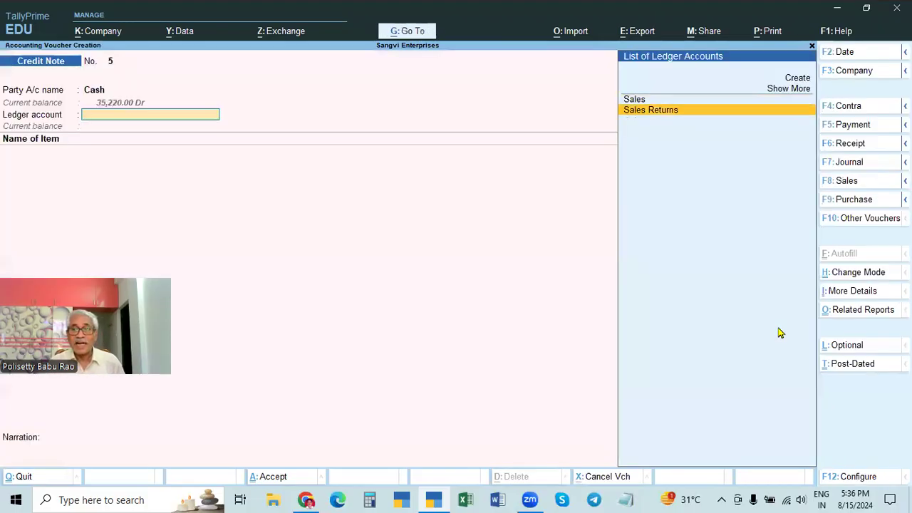
key("Return")
key("Down")
key("Down")
key("Down")
key("Down")
key("Down")
key("Down")
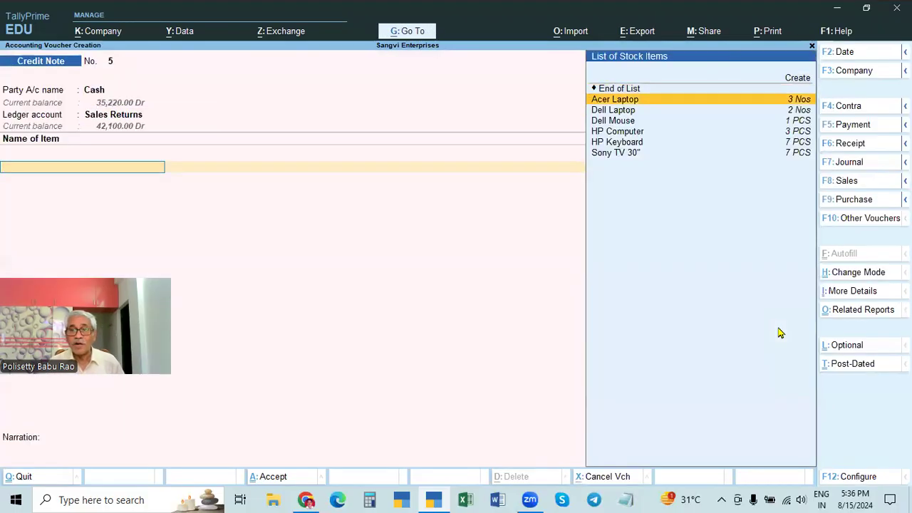
key("Return")
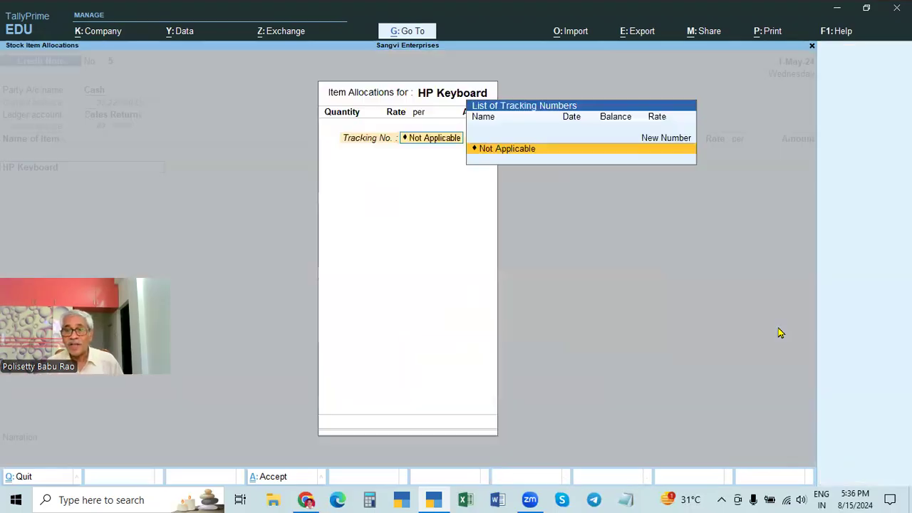
key("Return")
type("1")
key("Return")
key("Return")
key("Return")
key("Return")
key("Return")
key("Return")
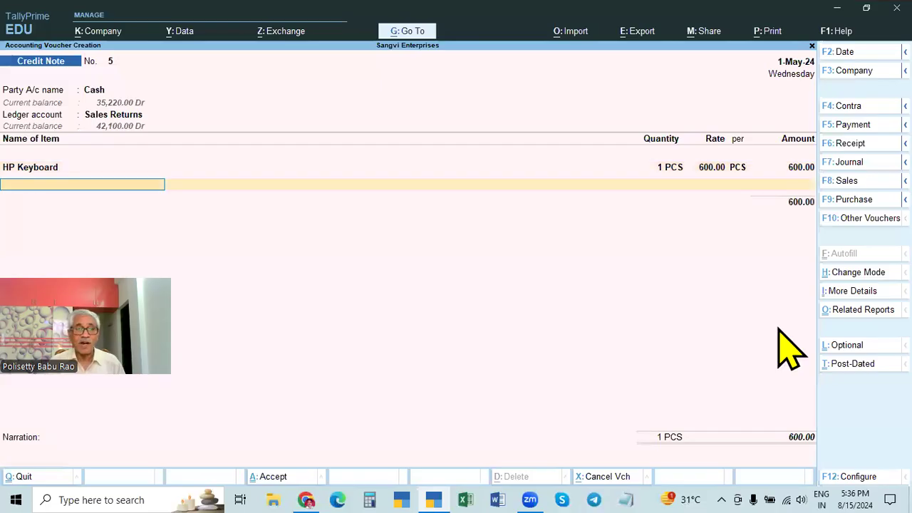
End the item list and save the cash credit note without a narration
key("Return")
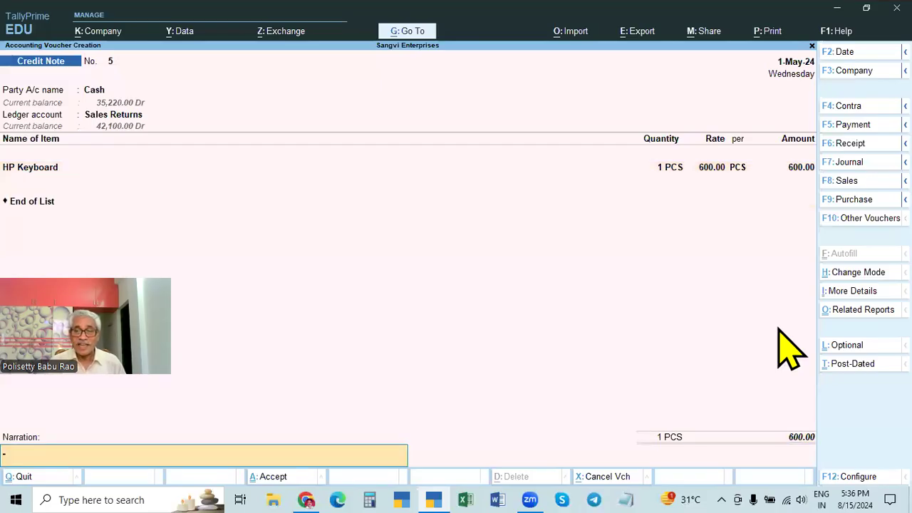
key("Return")
key("Return")
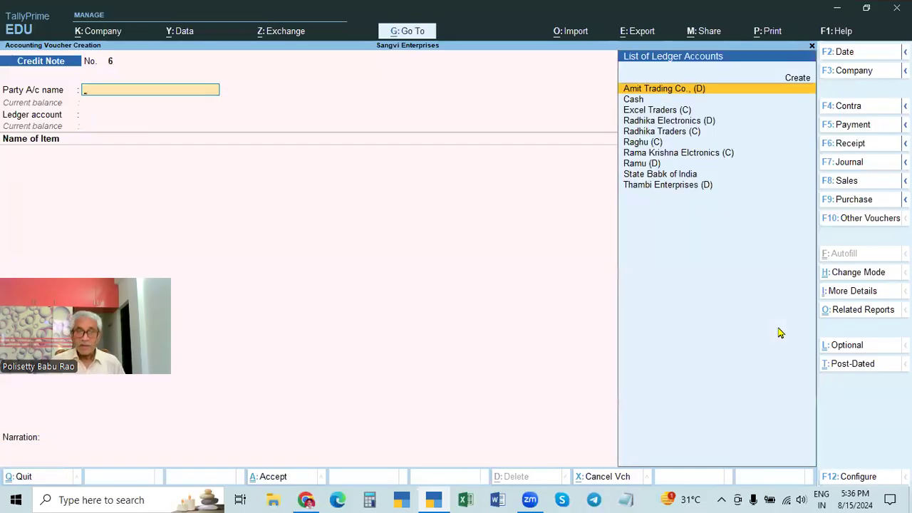
Reopen the saved cash credit note and examine the buyer, payment mode and original invoice details in its zoomed print preview
key("Page_Up")
key("ctrl+p")
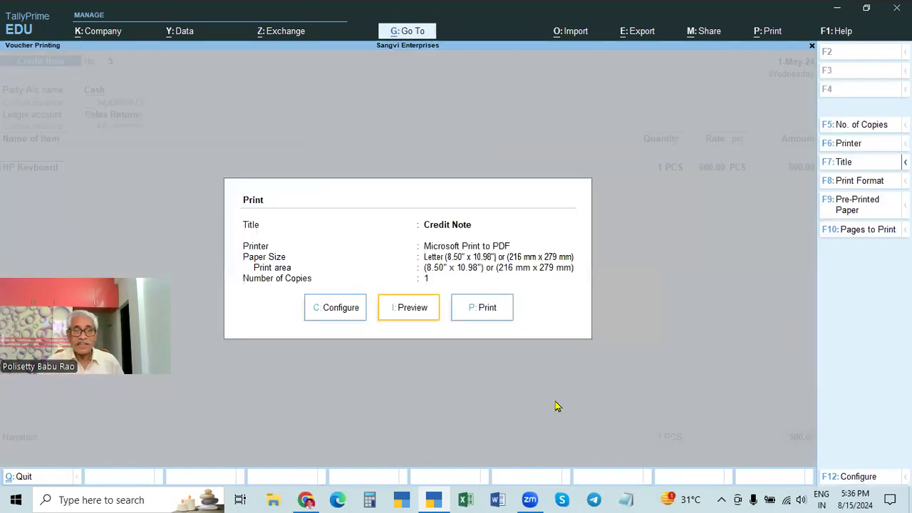
left_click(422, 312)
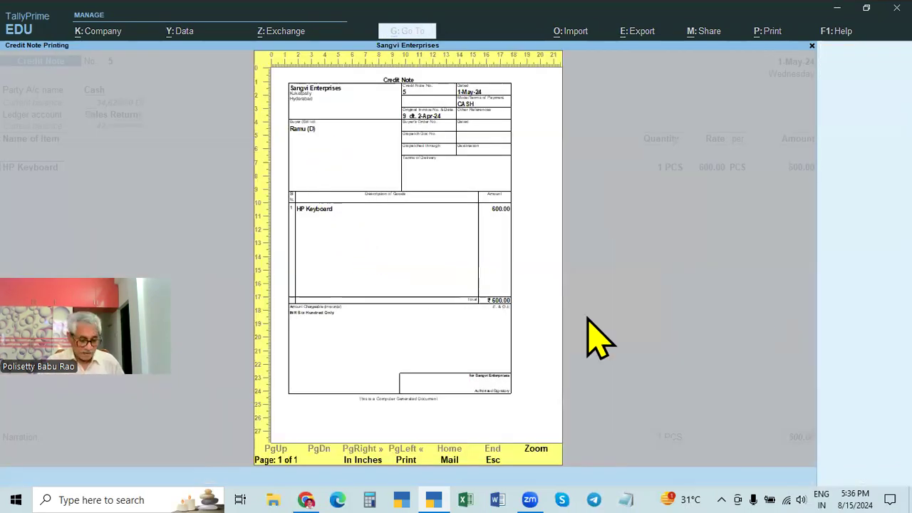
key("Return")
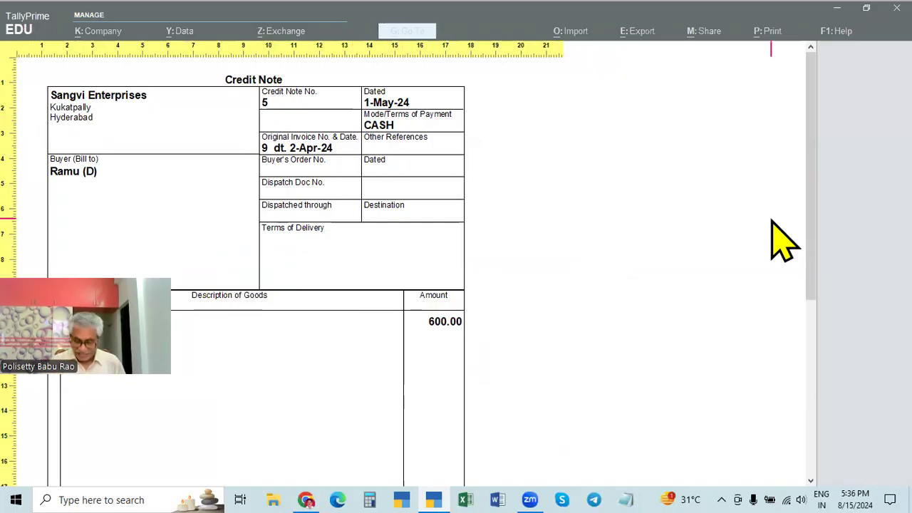
key("Escape")
key("Escape")
key("Escape")
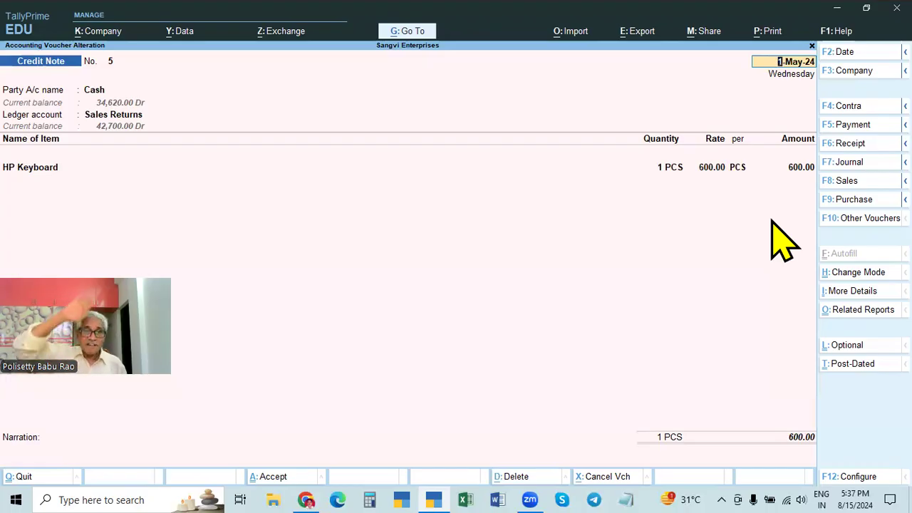
Leave the credit note and quit voucher entry to return to the Gateway of Tally
key("Escape")
key("Escape")
key("Return")
key("Escape")
key("Return")
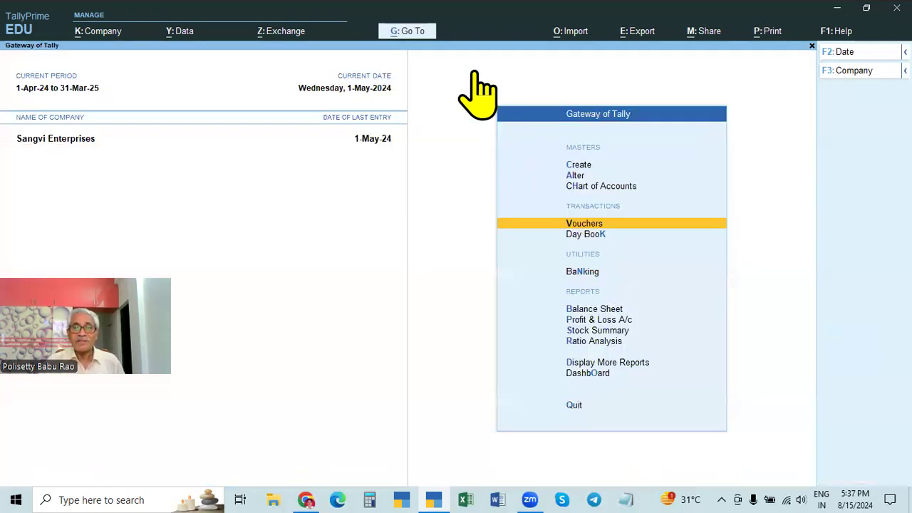